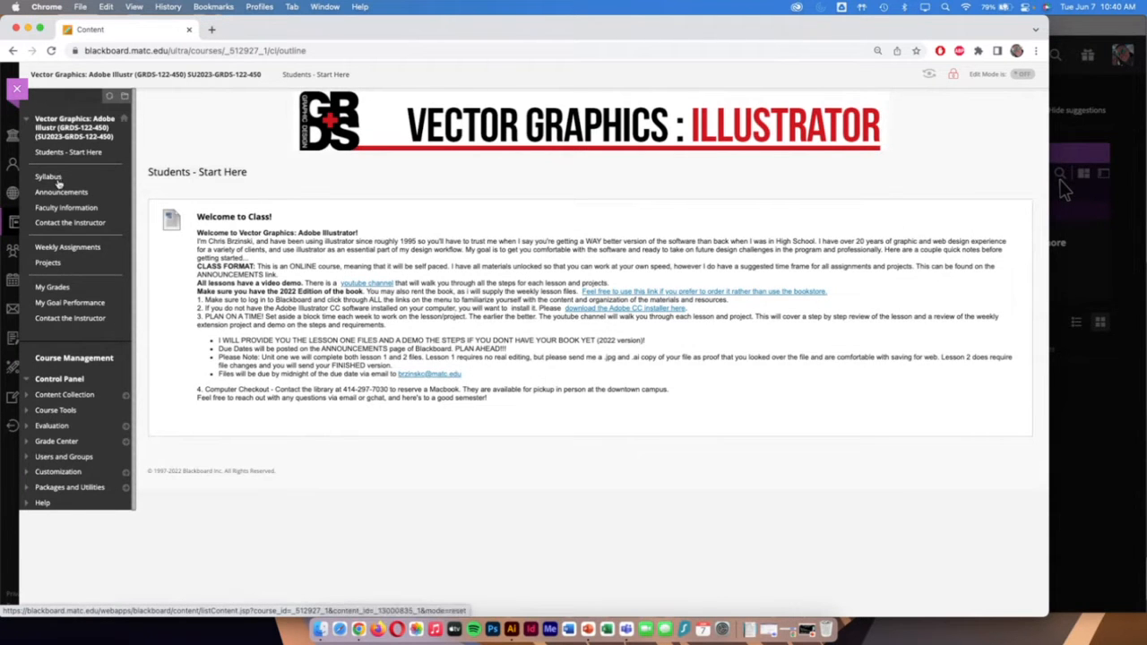
# Review the suggested self-paced schedule in the course announcements and open the faculty contact information
pyautogui.click(60, 192)
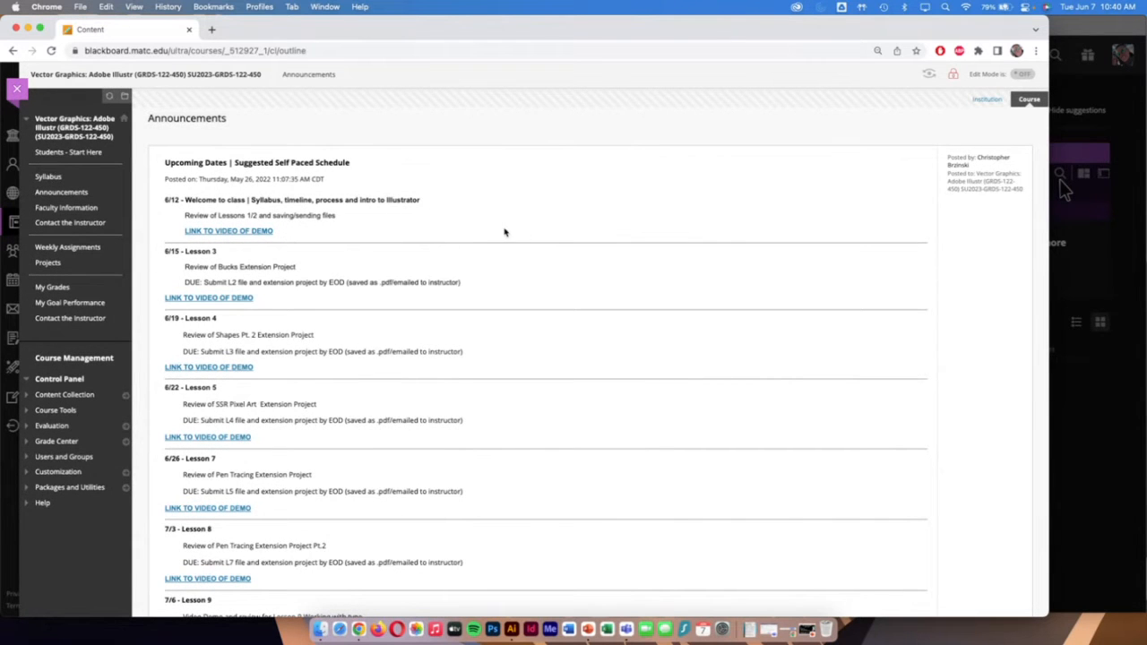
pyautogui.scroll(-5, 326, 296)
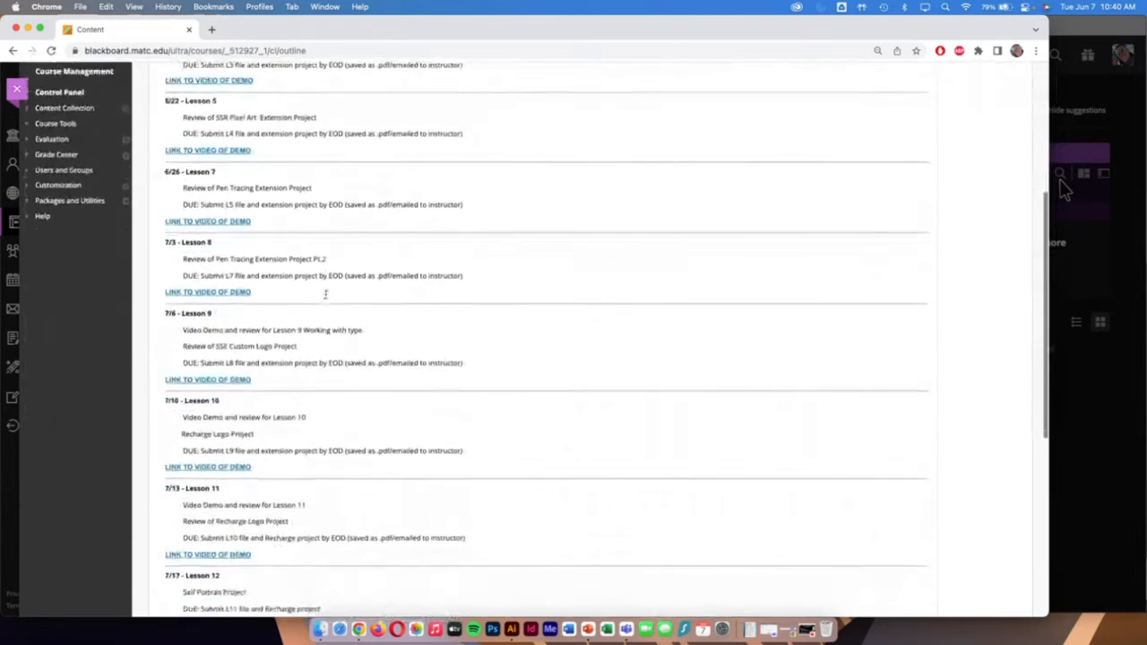
pyautogui.scroll(-7, 325, 296)
pyautogui.scroll(10, 325, 296)
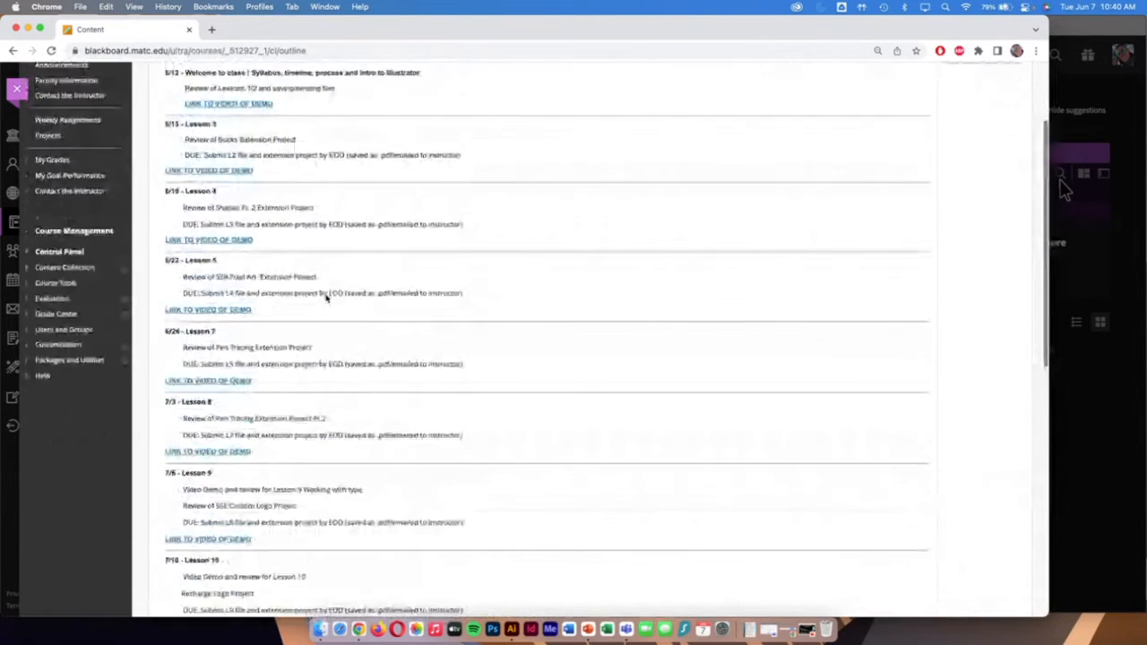
pyautogui.scroll(2, 325, 296)
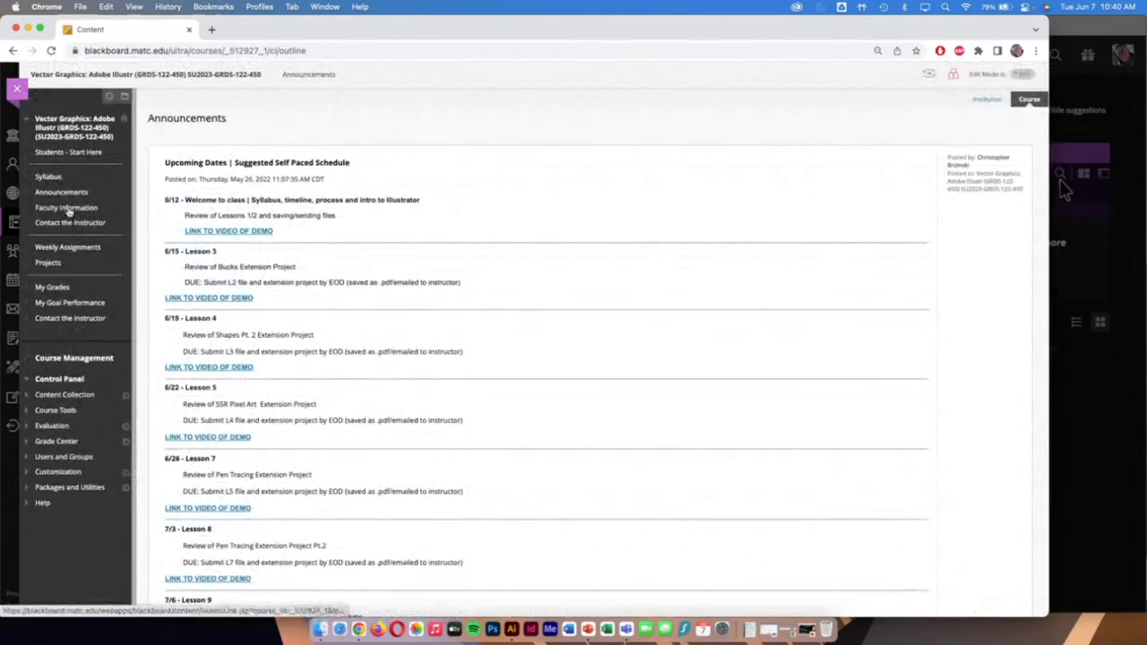
pyautogui.click(66, 208)
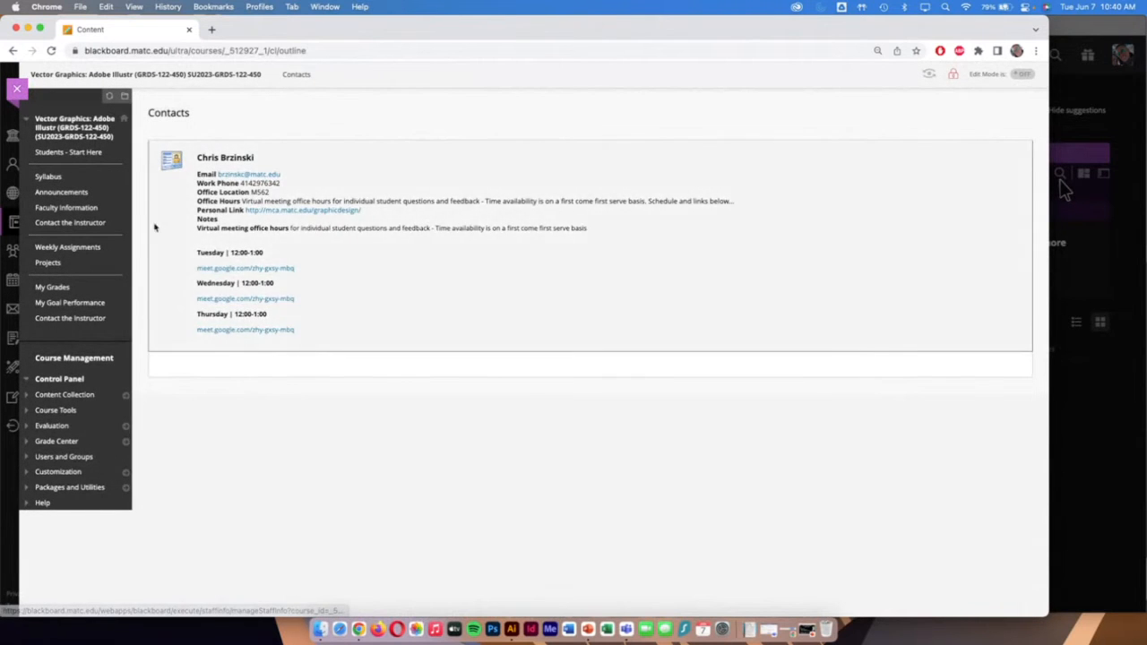
# Download the Lessons 1/2 Start Files from the Lessons 1 and 2 folder of the weekly assignments
pyautogui.click(64, 250)
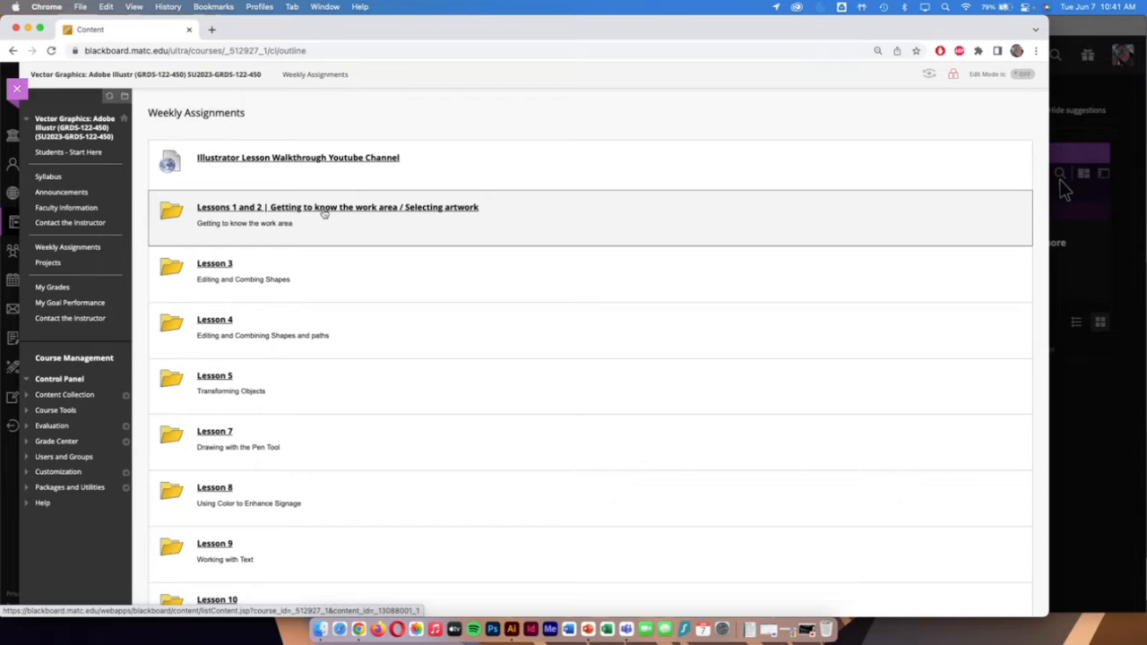
pyautogui.click(324, 209)
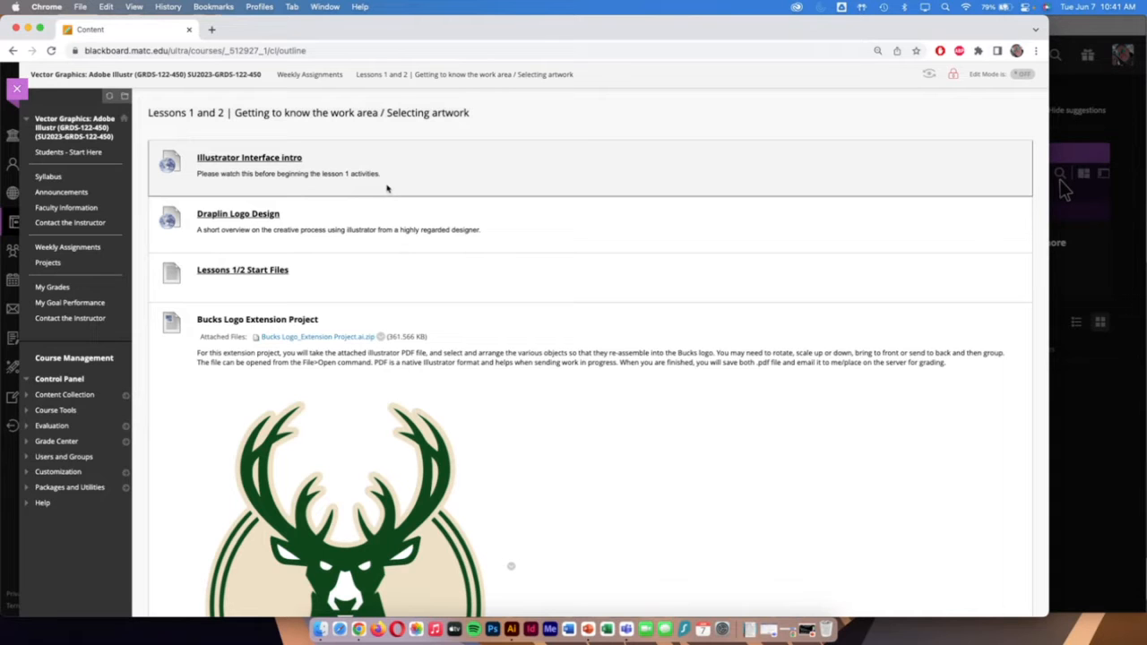
pyautogui.scroll(-1, 387, 188)
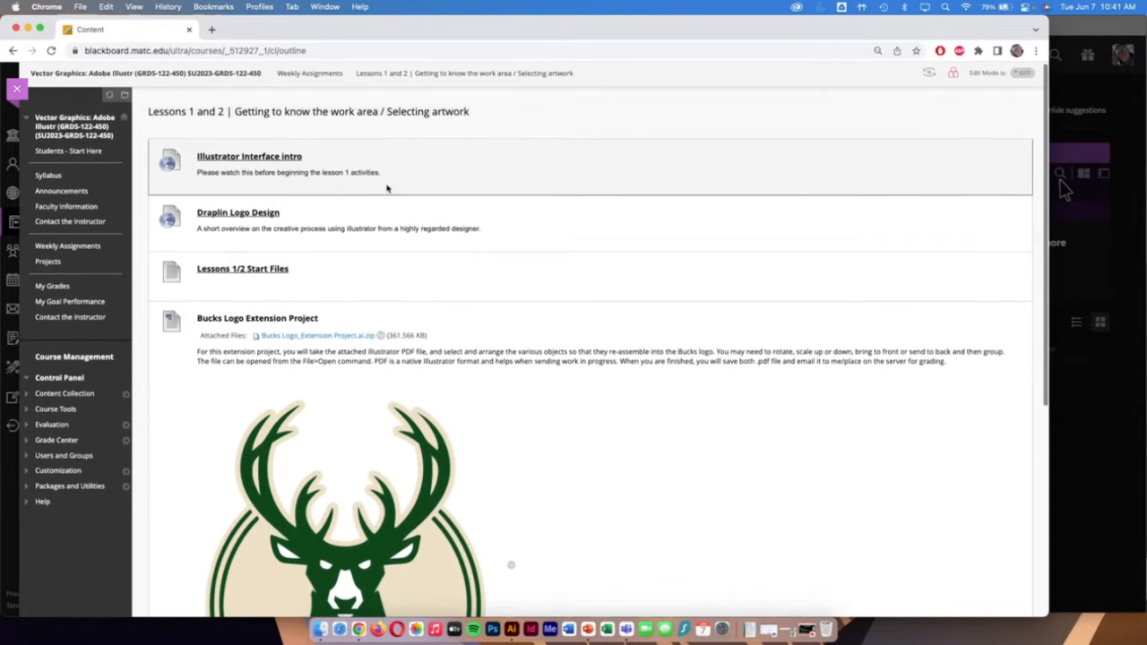
pyautogui.scroll(-1, 387, 188)
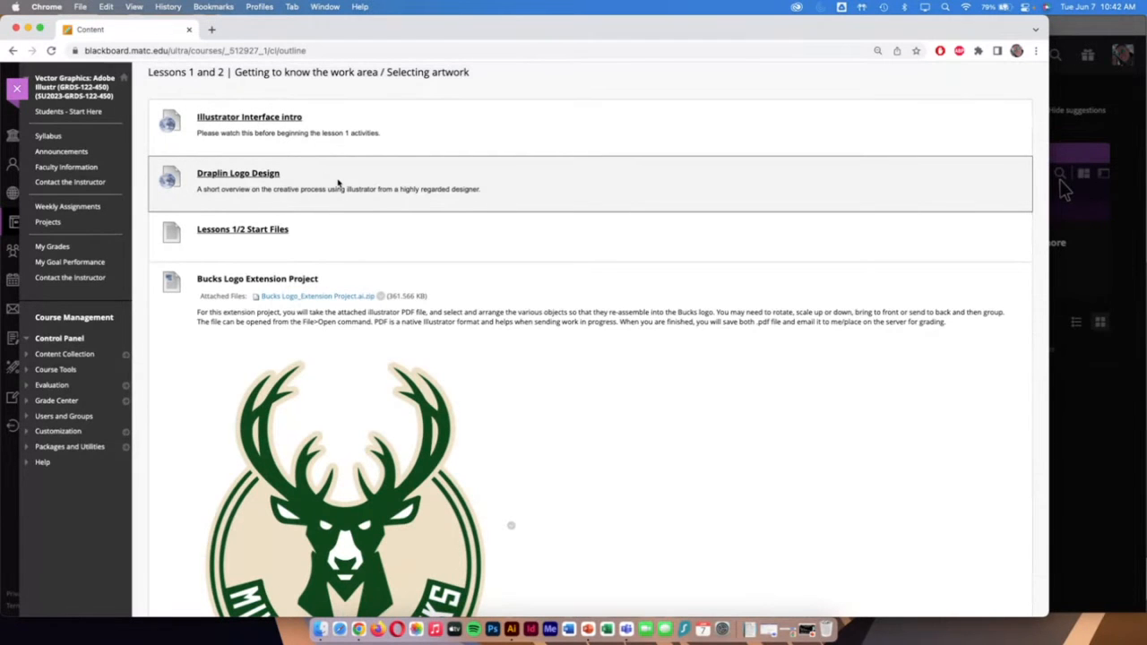
pyautogui.scroll(-2, 338, 184)
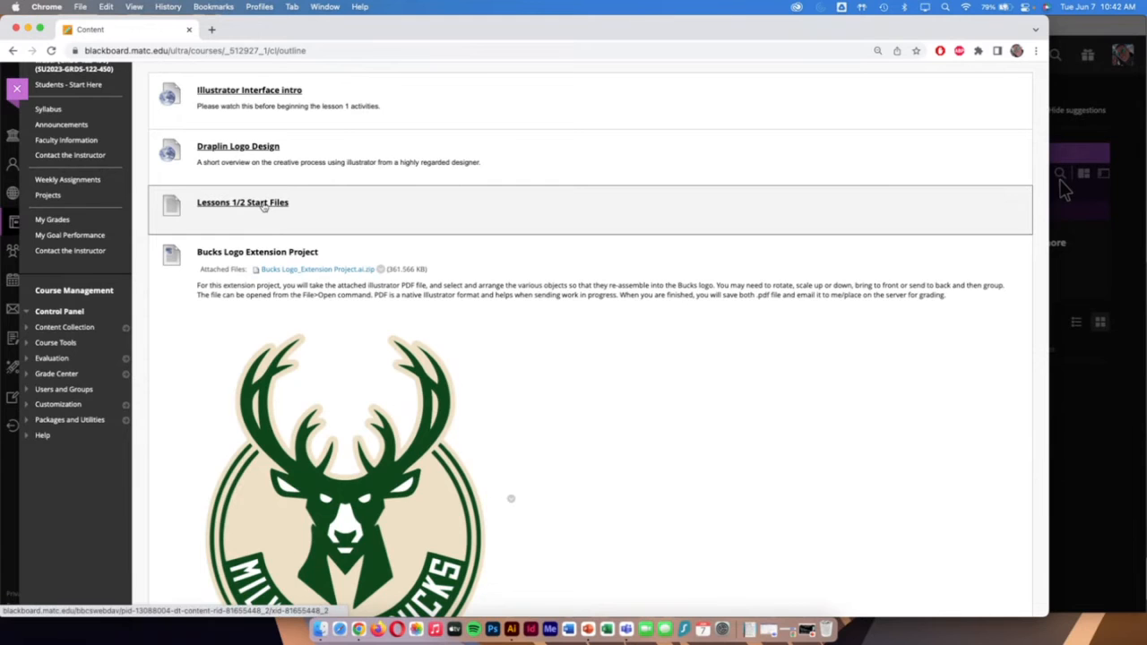
pyautogui.click(262, 206)
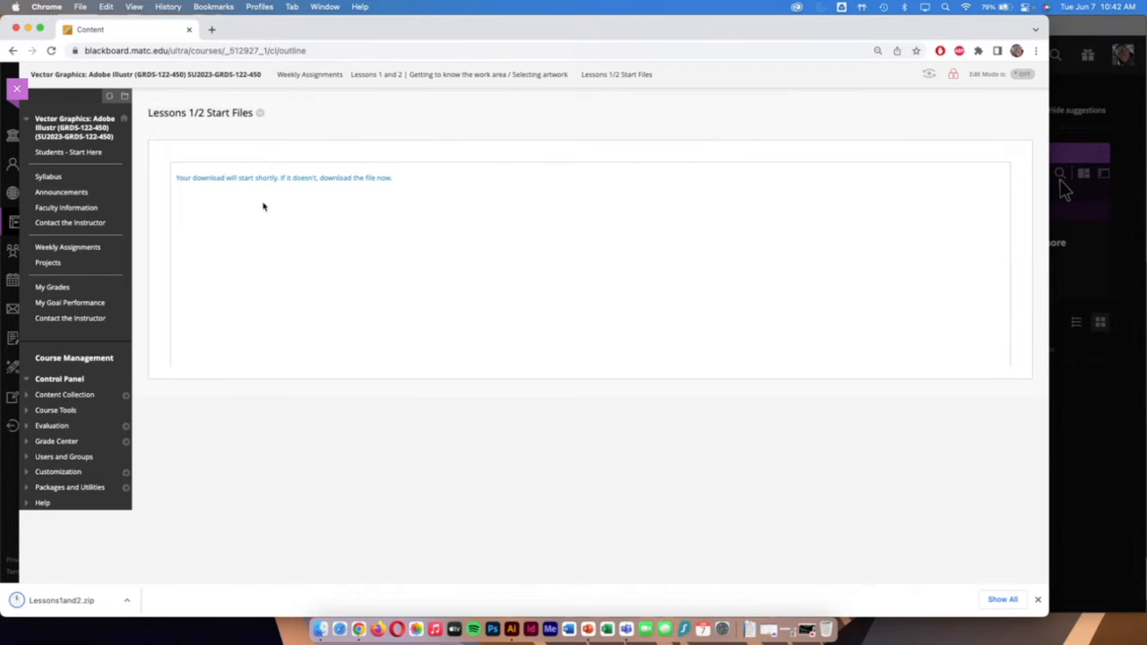
# Shift the browser window to uncover the desktop and move Lessons1and2.zip from the downloads onto it
pyautogui.click(749, 631)
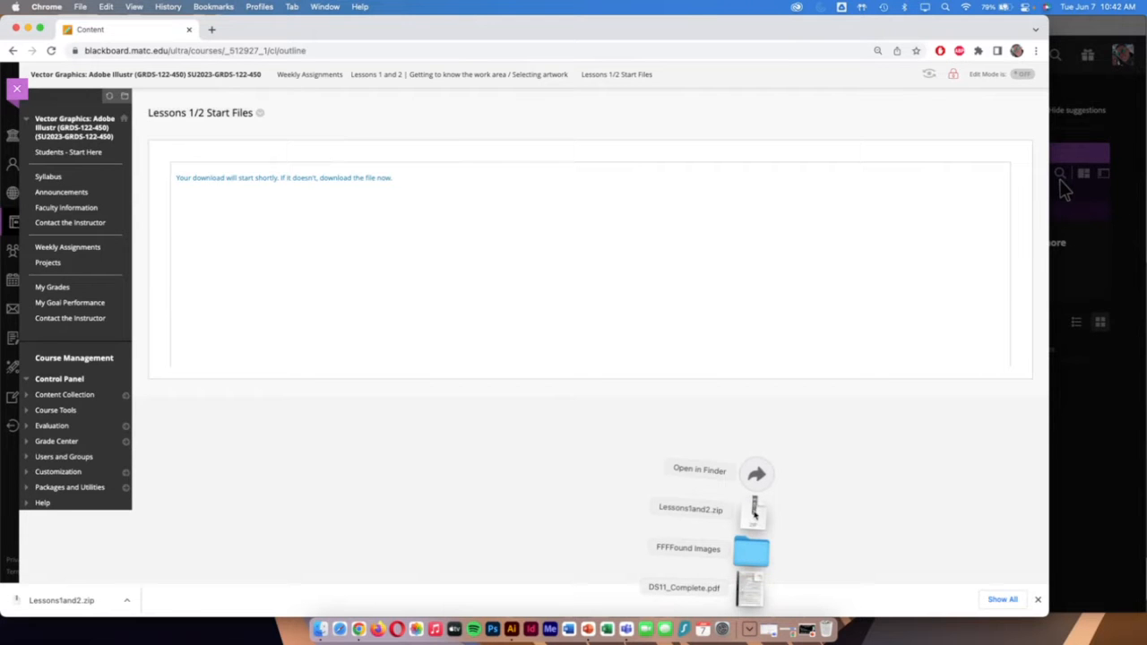
pyautogui.moveTo(283, 36); pyautogui.dragTo(360, 31)
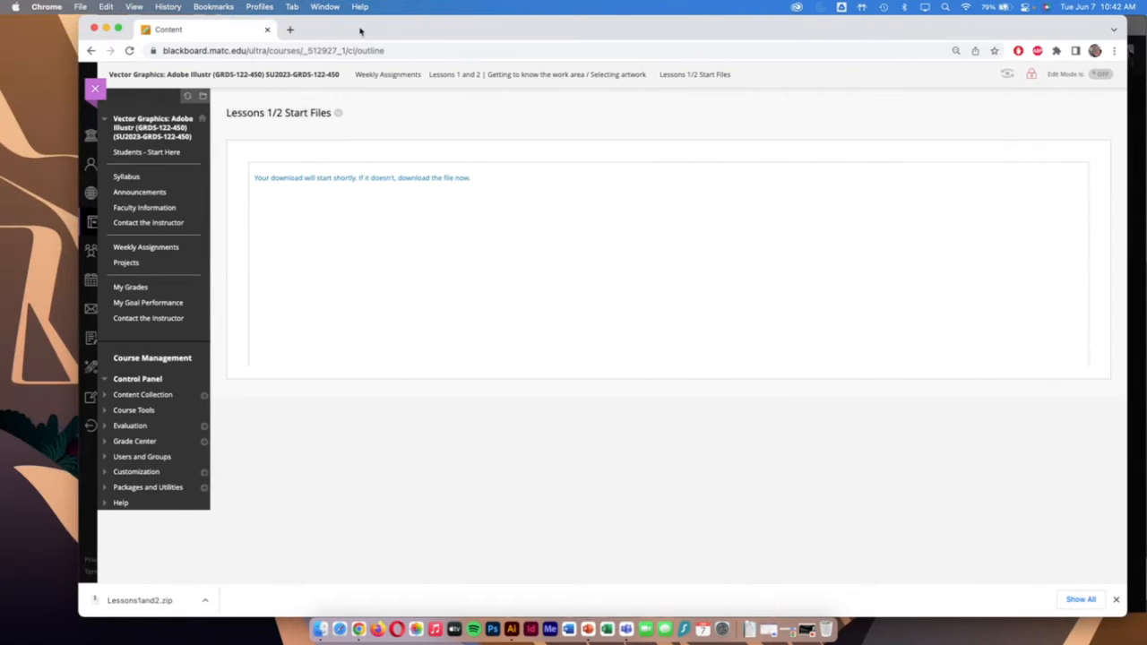
pyautogui.click(749, 631)
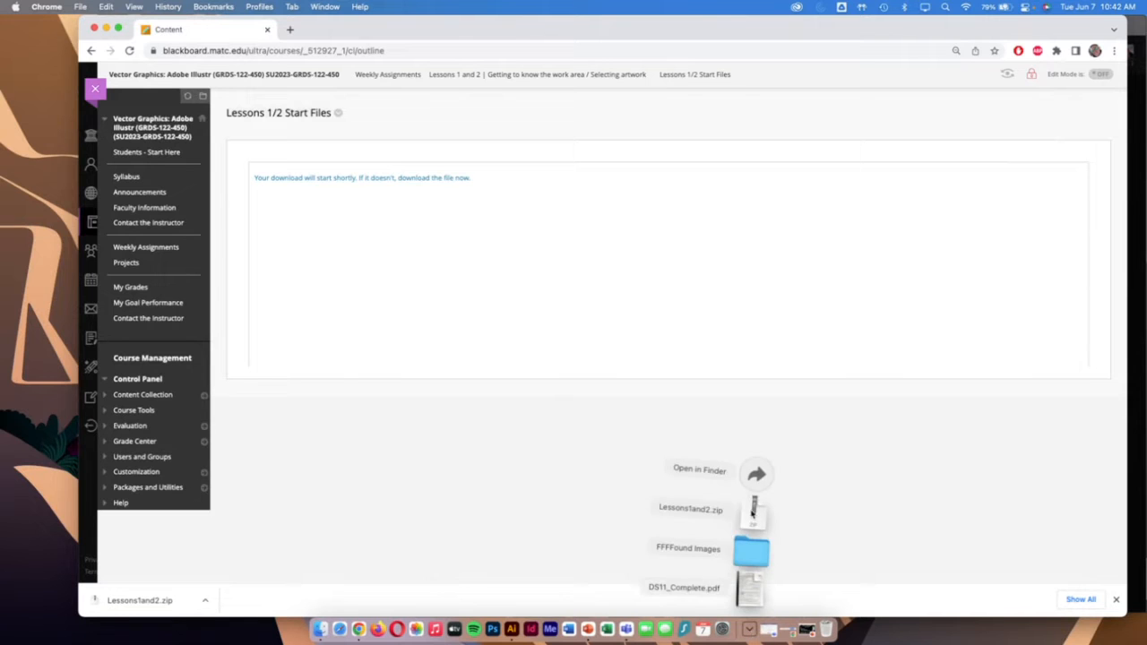
pyautogui.moveTo(753, 511); pyautogui.dragTo(37, 51)
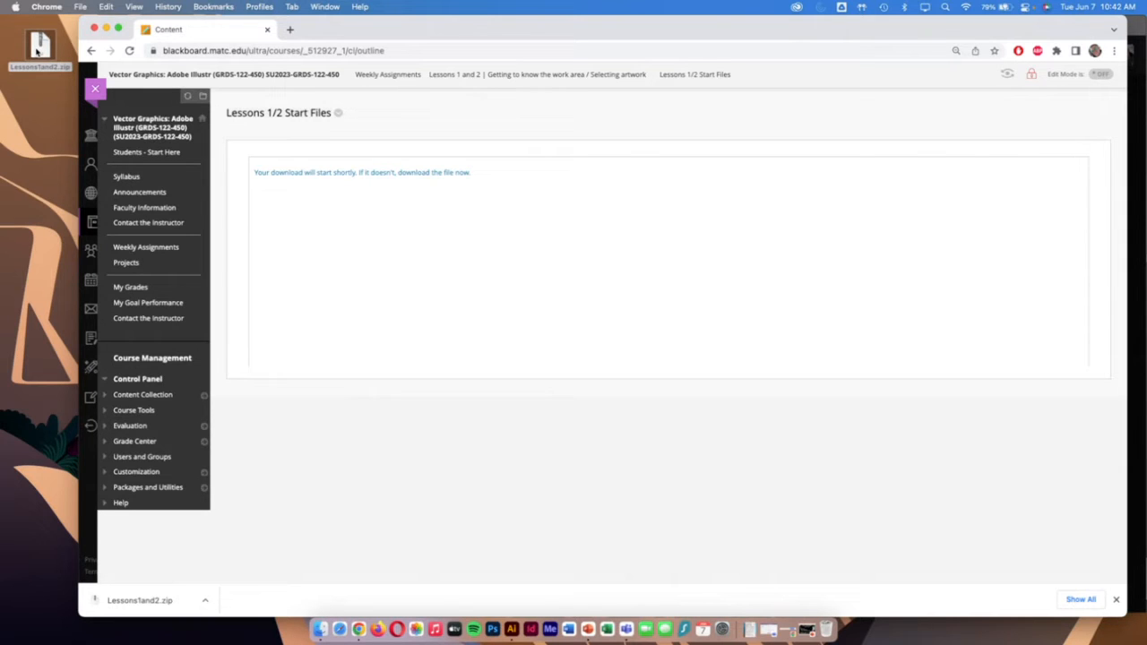
# Extract Lessons1and2.zip on the desktop and show the contents of its Lesson01 and Lesson02 folders
pyautogui.doubleClick(37, 51)
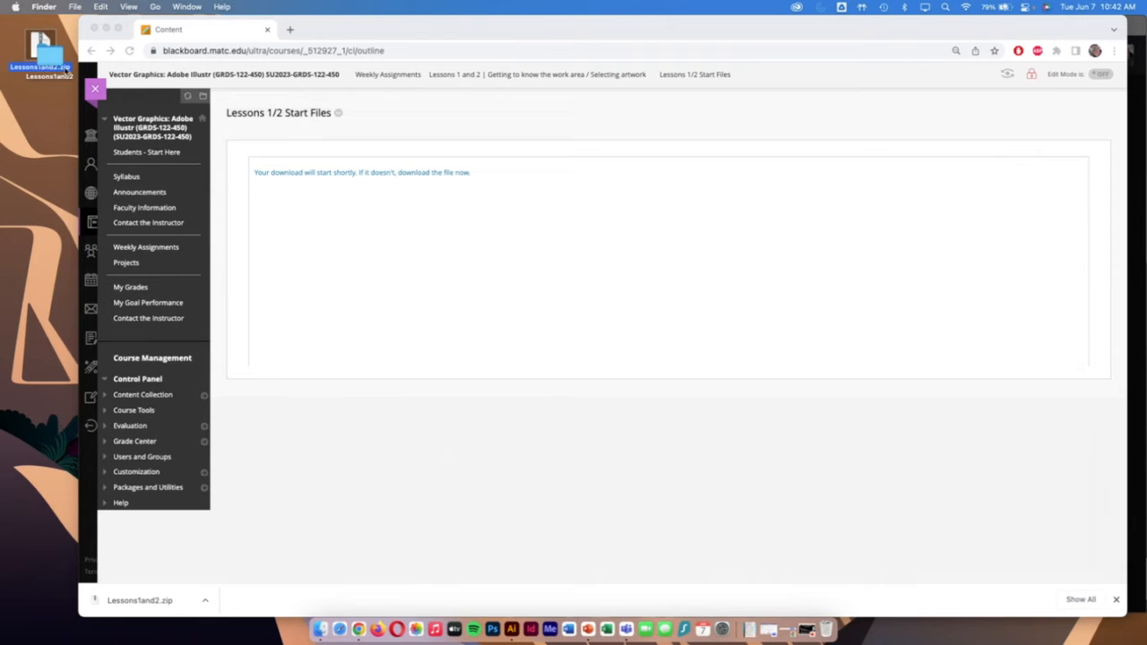
pyautogui.moveTo(54, 61); pyautogui.dragTo(43, 103)
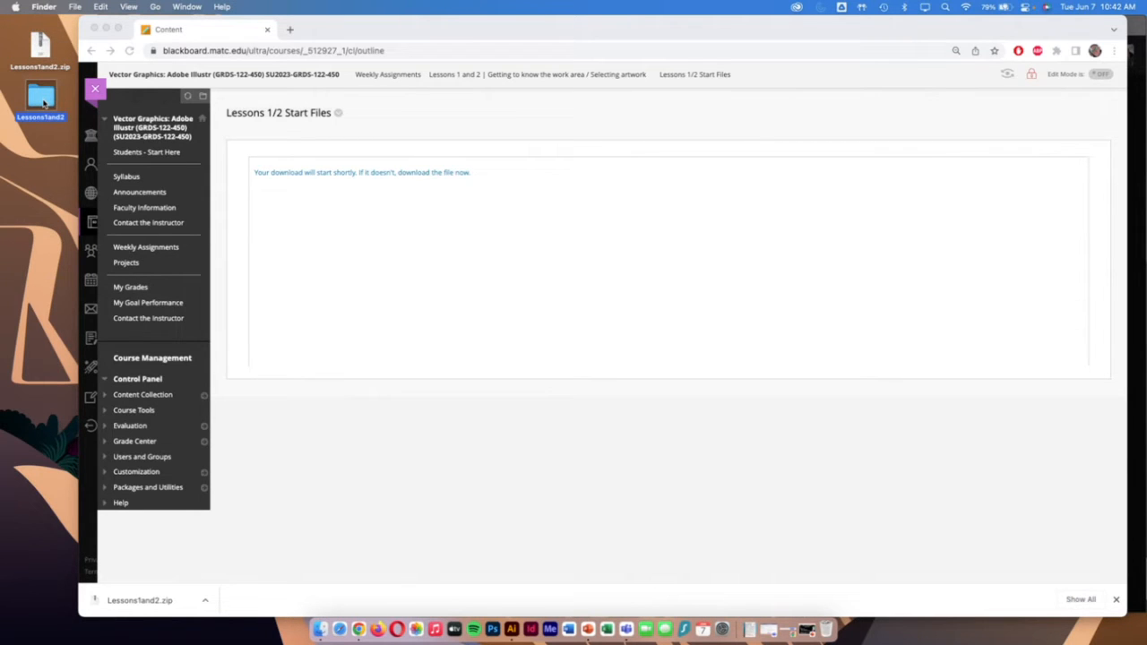
pyautogui.doubleClick(43, 103)
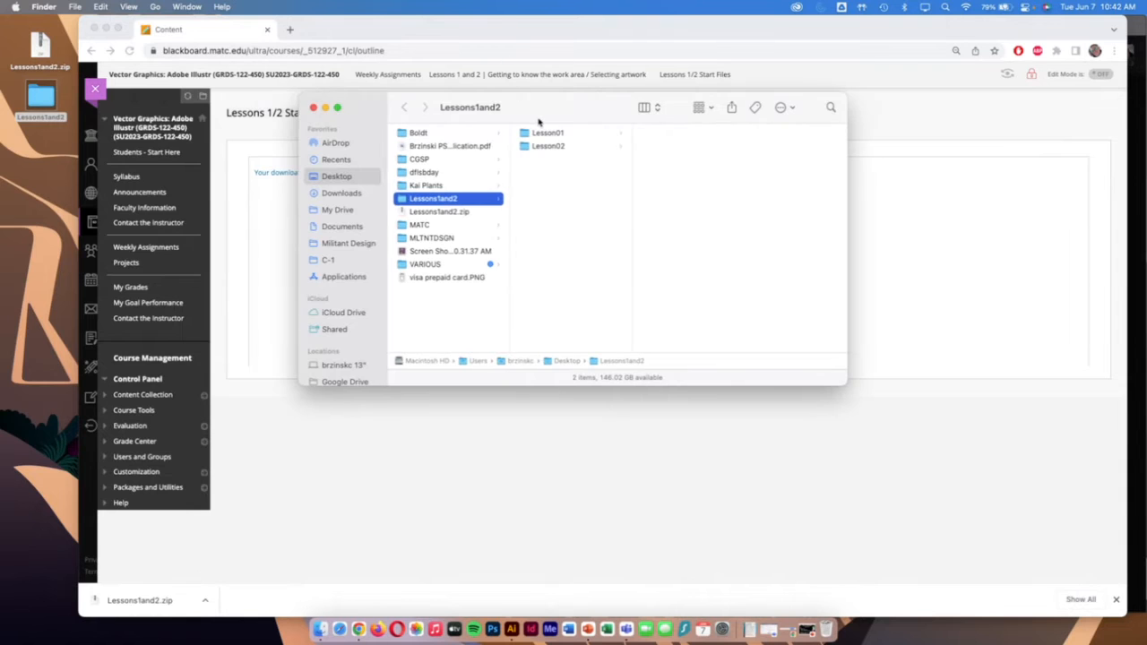
pyautogui.moveTo(538, 118); pyautogui.dragTo(240, 167)
pyautogui.click(255, 179)
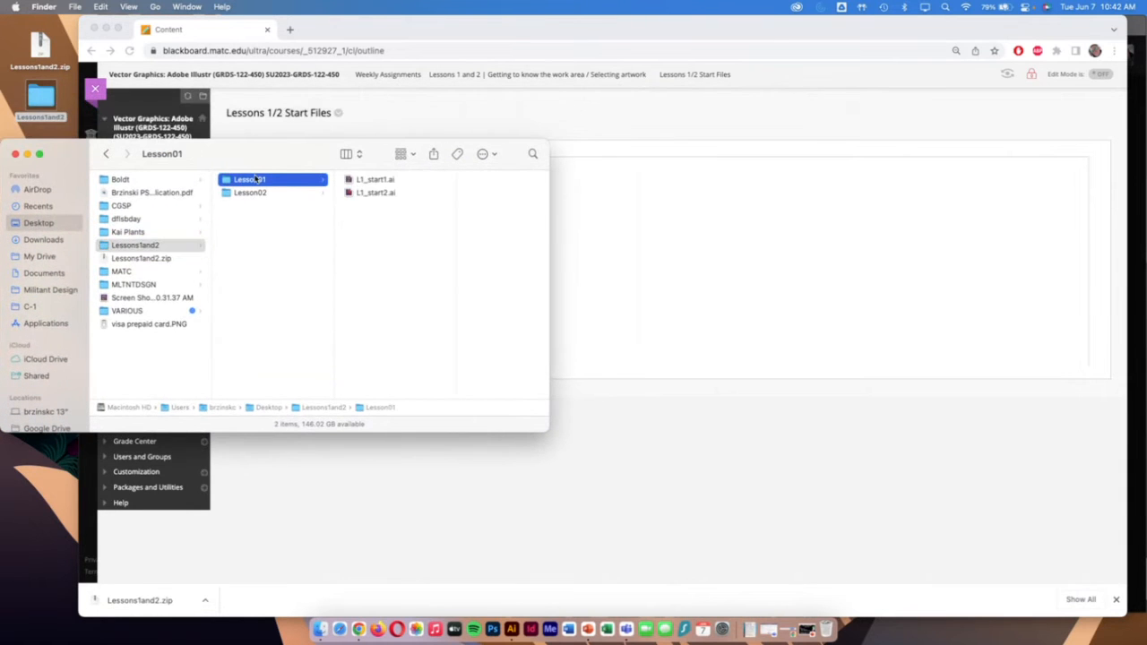
pyautogui.click(268, 192)
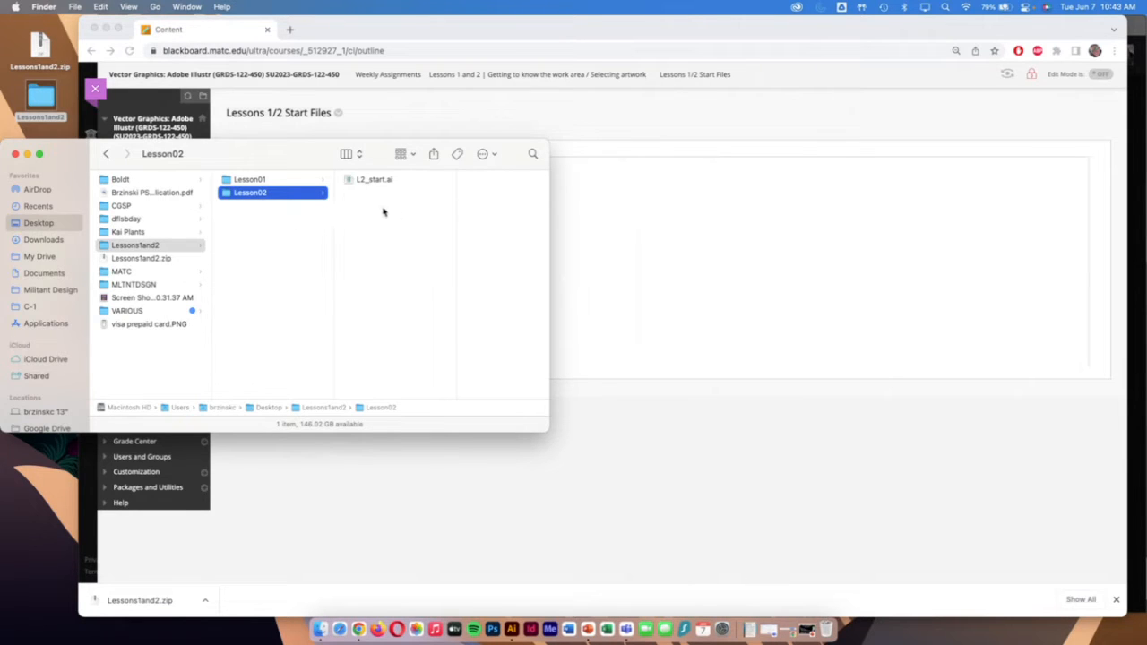
# Look through the Files, Apps and Discover sections of Creative Cloud and close its window
pyautogui.click(512, 629)
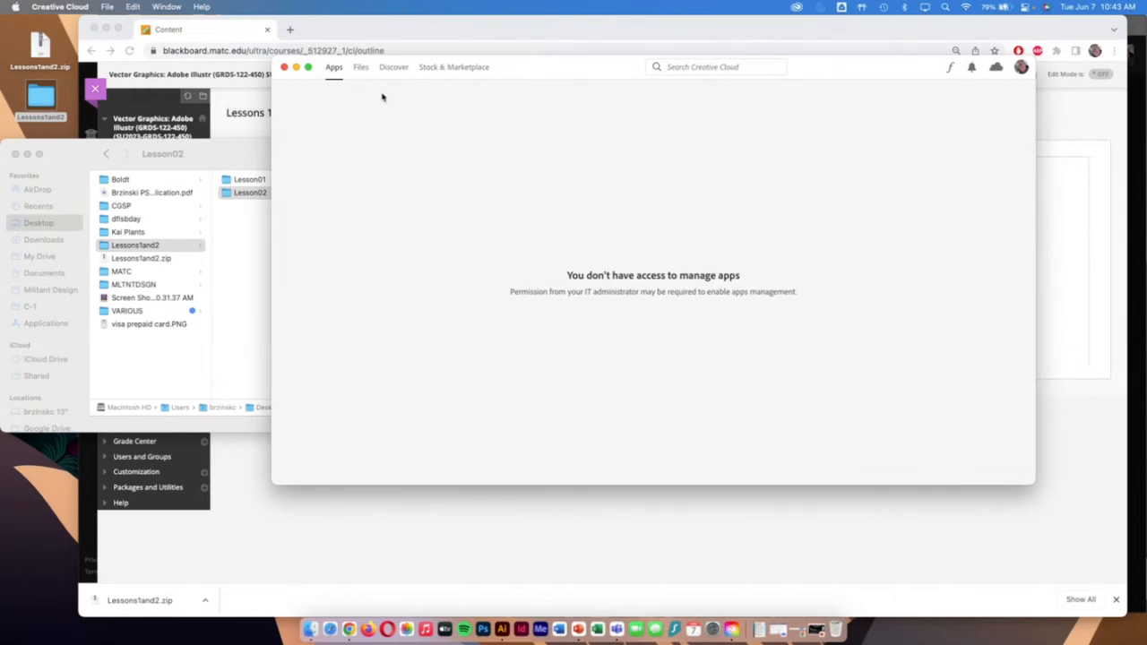
pyautogui.click(359, 70)
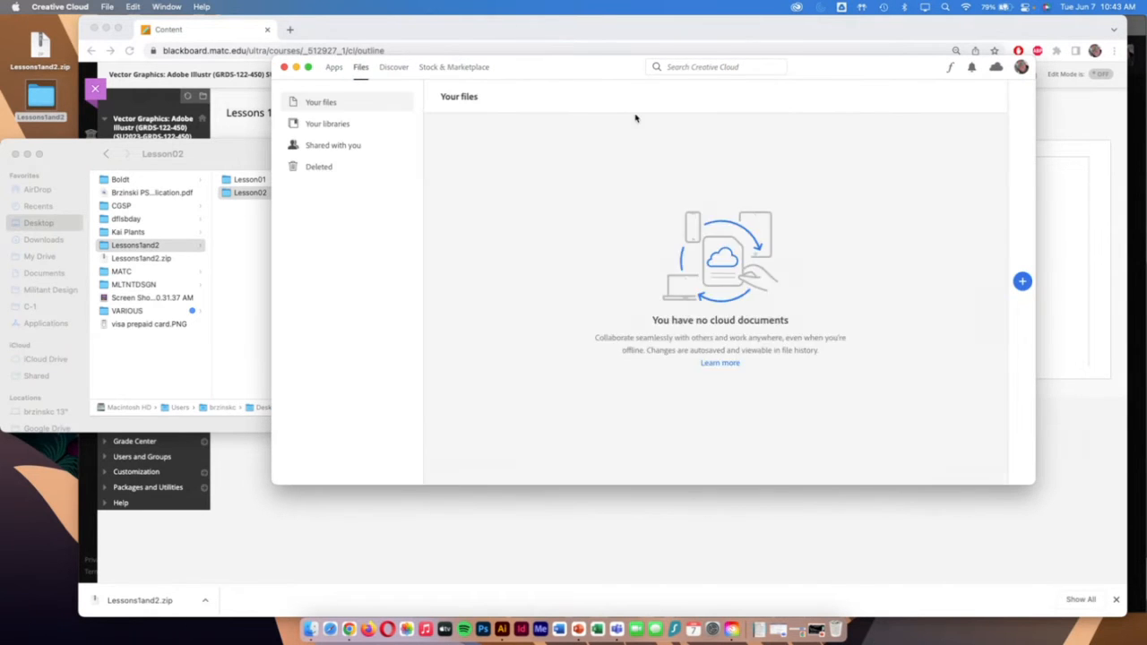
pyautogui.click(333, 68)
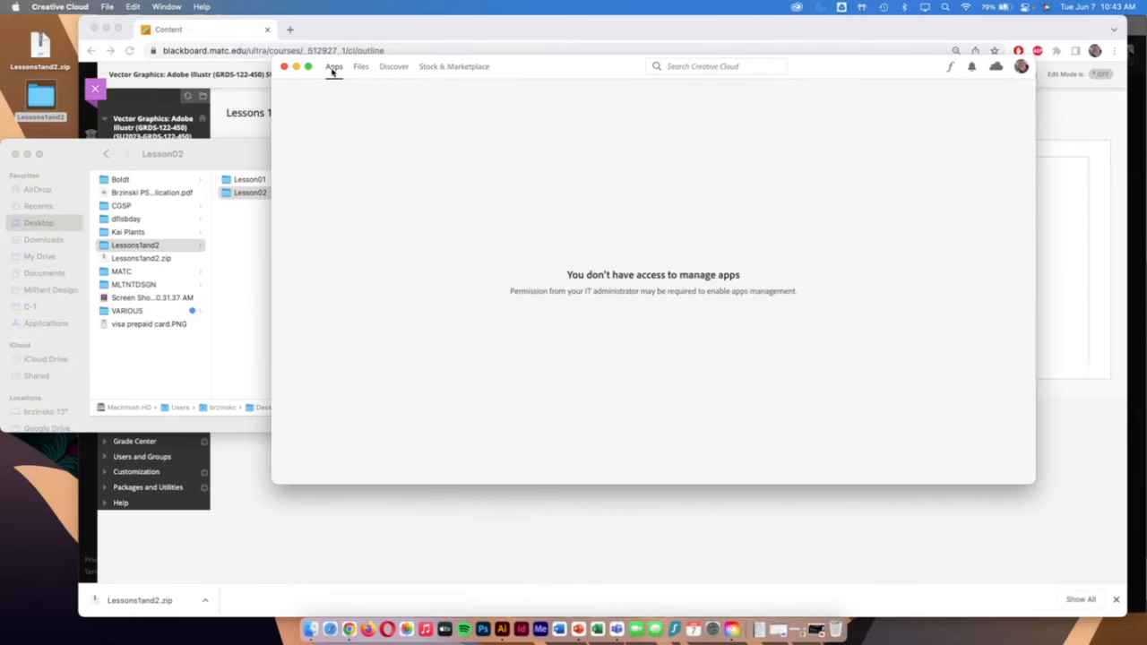
pyautogui.click(394, 69)
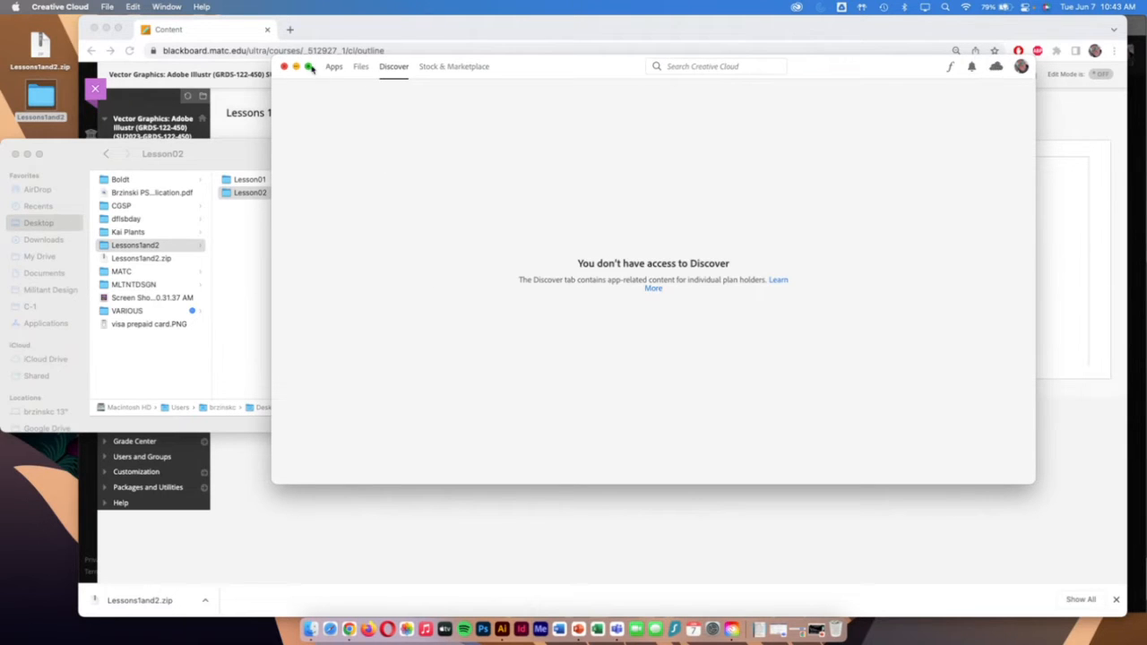
pyautogui.click(284, 67)
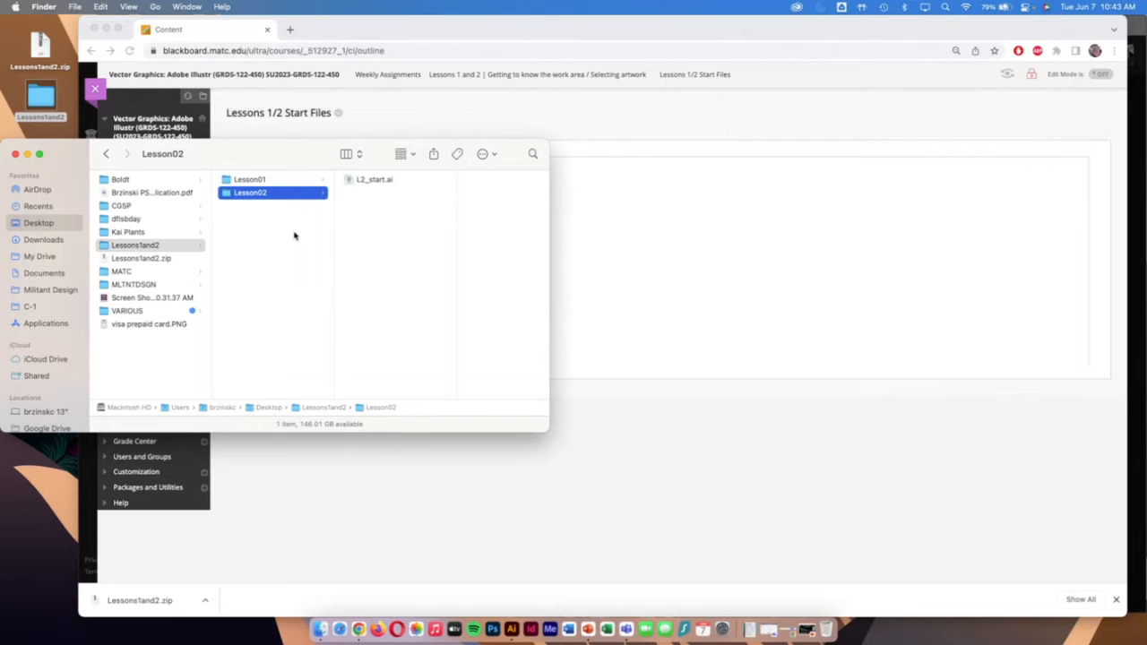
# Return to the Lessons 1 and 2 page in the browser and review the Bucks Logo Extension Project and the lesson videos
pyautogui.click(775, 398)
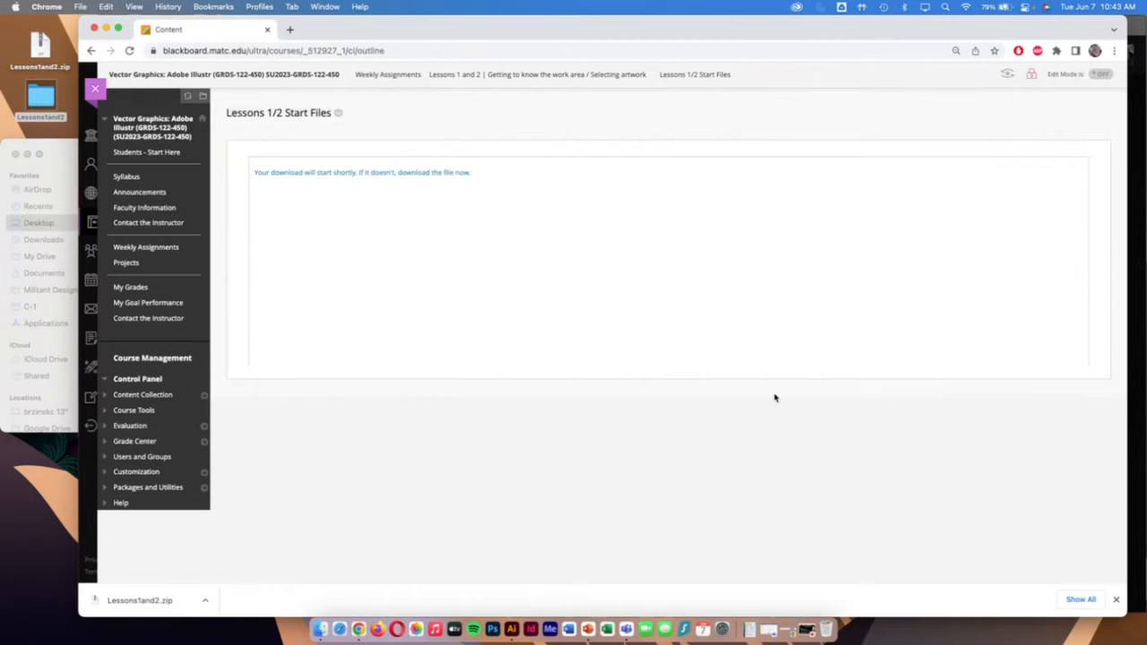
pyautogui.click(1115, 599)
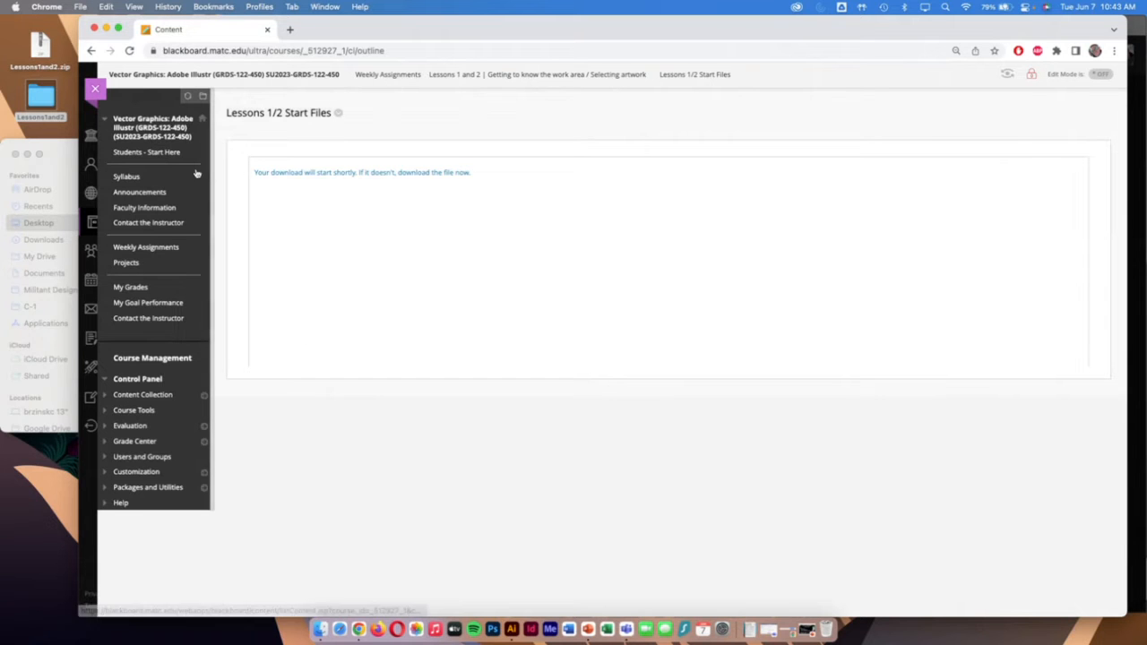
pyautogui.click(91, 50)
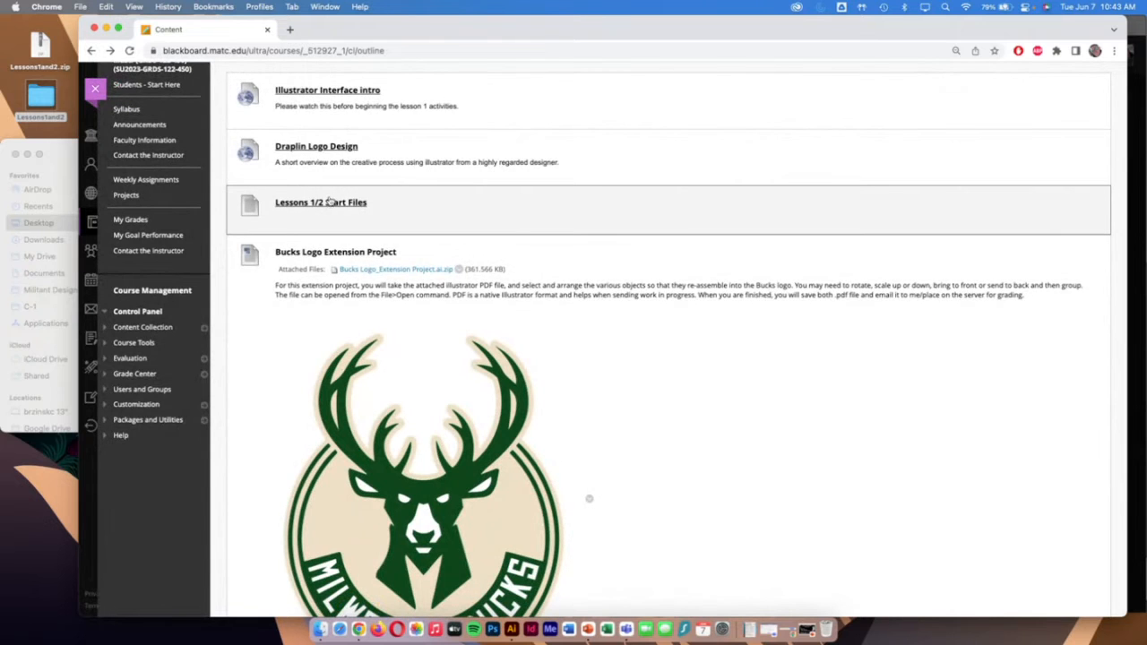
pyautogui.scroll(-1, 470, 295)
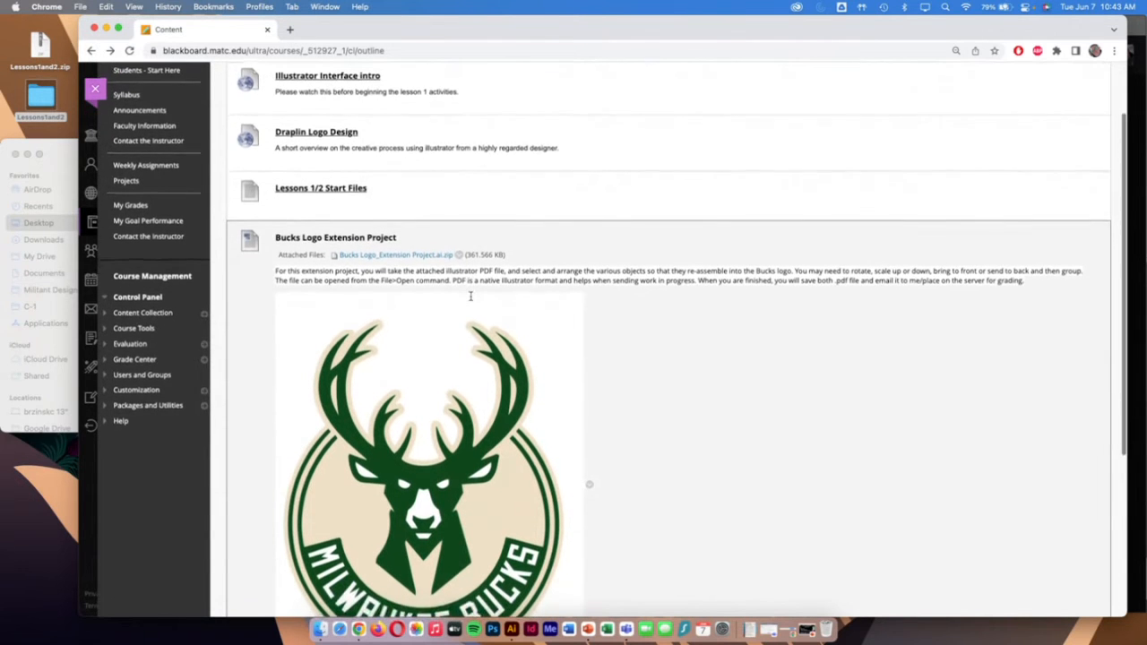
pyautogui.scroll(-3, 469, 296)
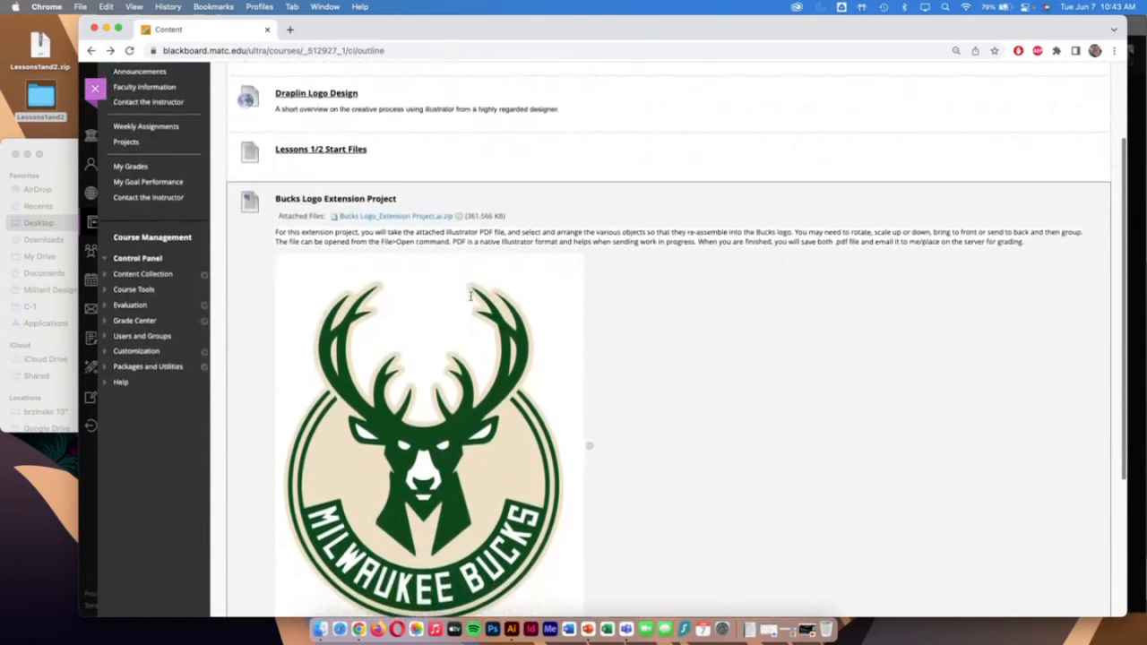
pyautogui.scroll(-5, 469, 296)
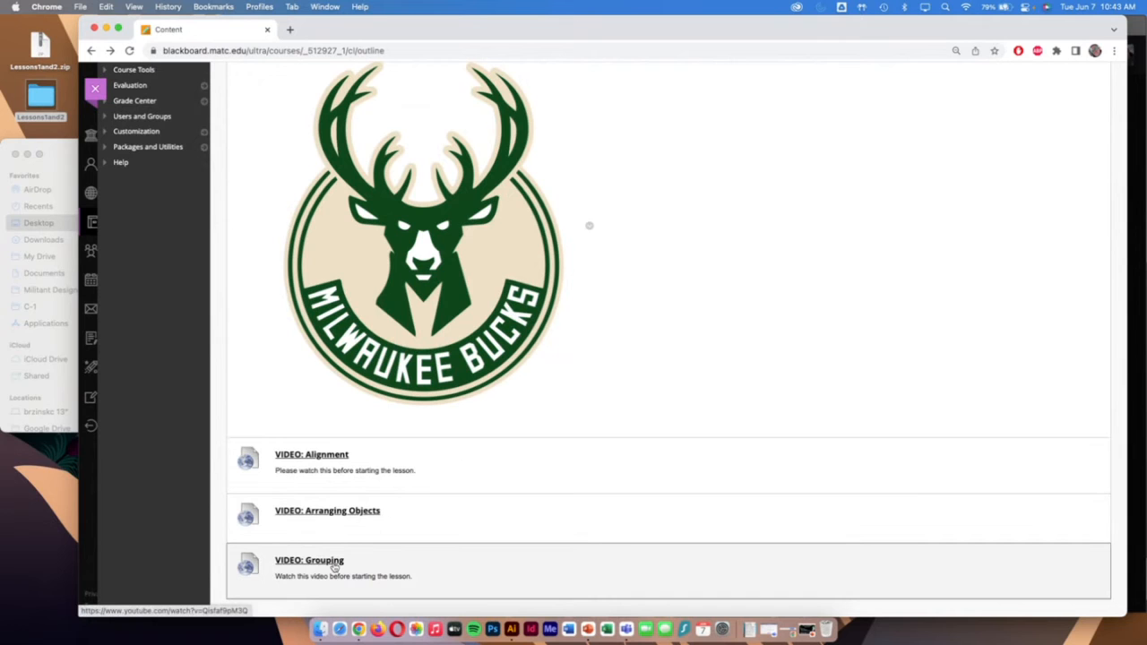
pyautogui.click(340, 459)
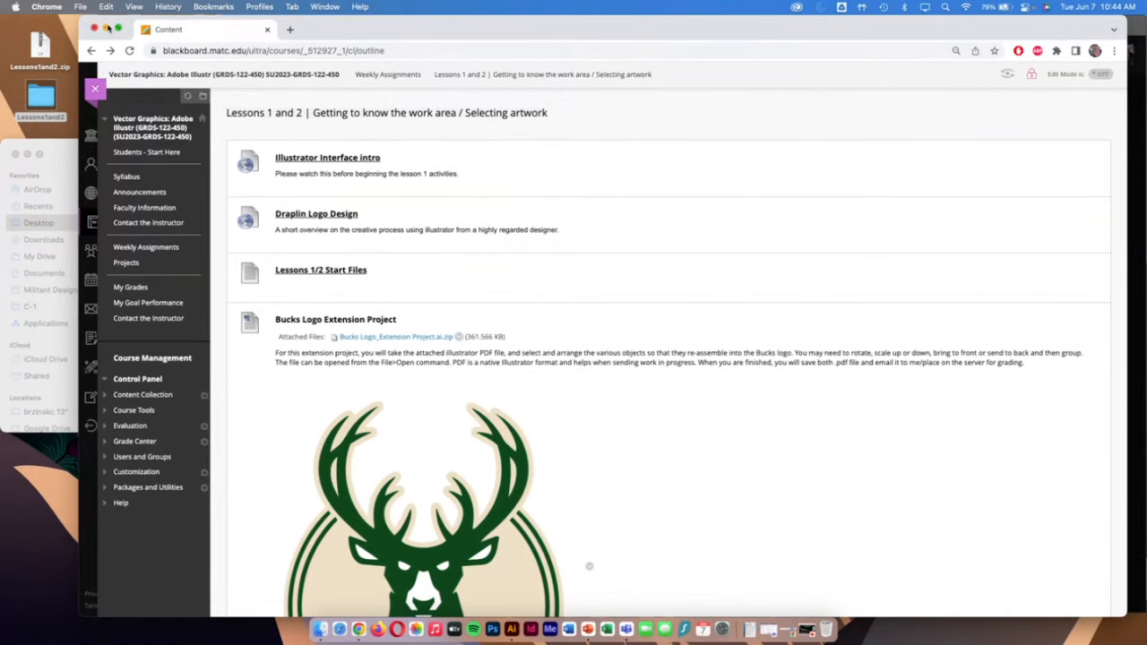
# Minimize the browser window and switch to Adobe Illustrator 2022
pyautogui.click(106, 29)
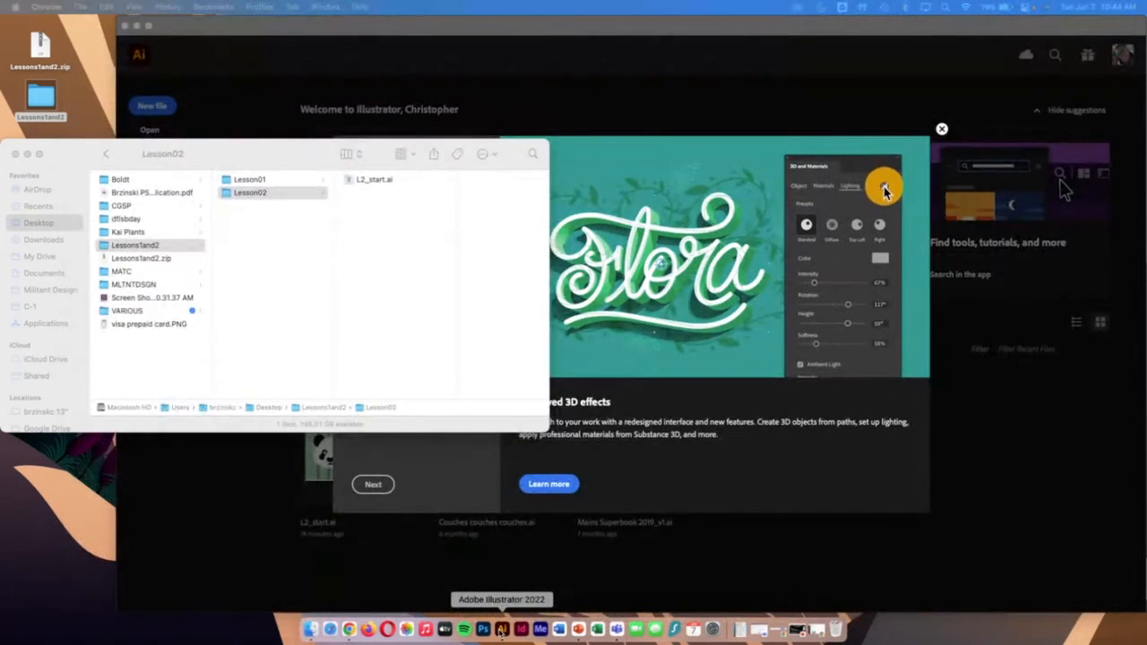
pyautogui.click(502, 629)
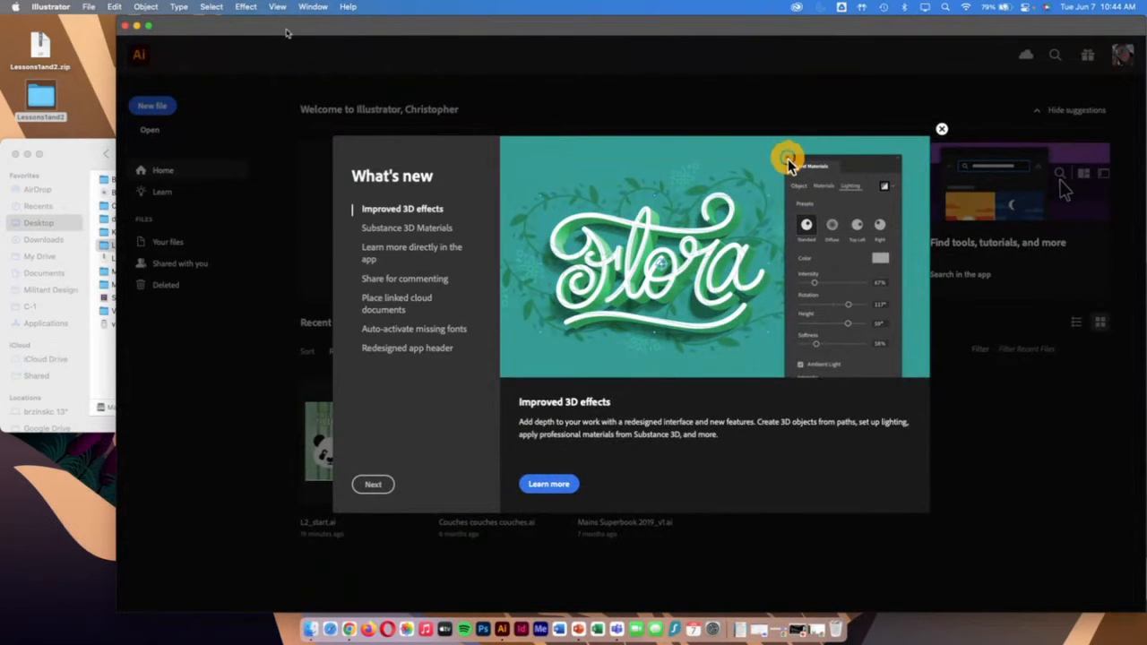
pyautogui.moveTo(287, 31)
pyautogui.mouseDown()
pyautogui.moveTo(228, 30)
pyautogui.moveTo(288, 29)
pyautogui.mouseUp()
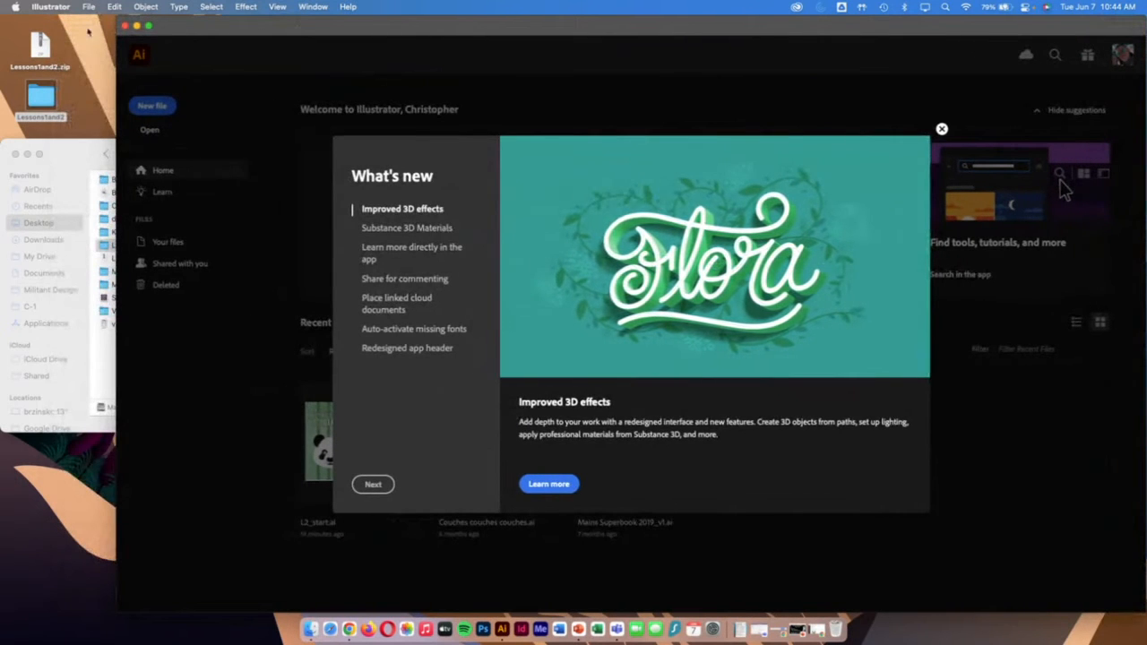
# Enlarge the Illustrator window, look through the What's New topics from Substance 3D Materials to Auto-activate missing fonts, and close the overview
pyautogui.moveTo(117, 20); pyautogui.dragTo(51, 10)
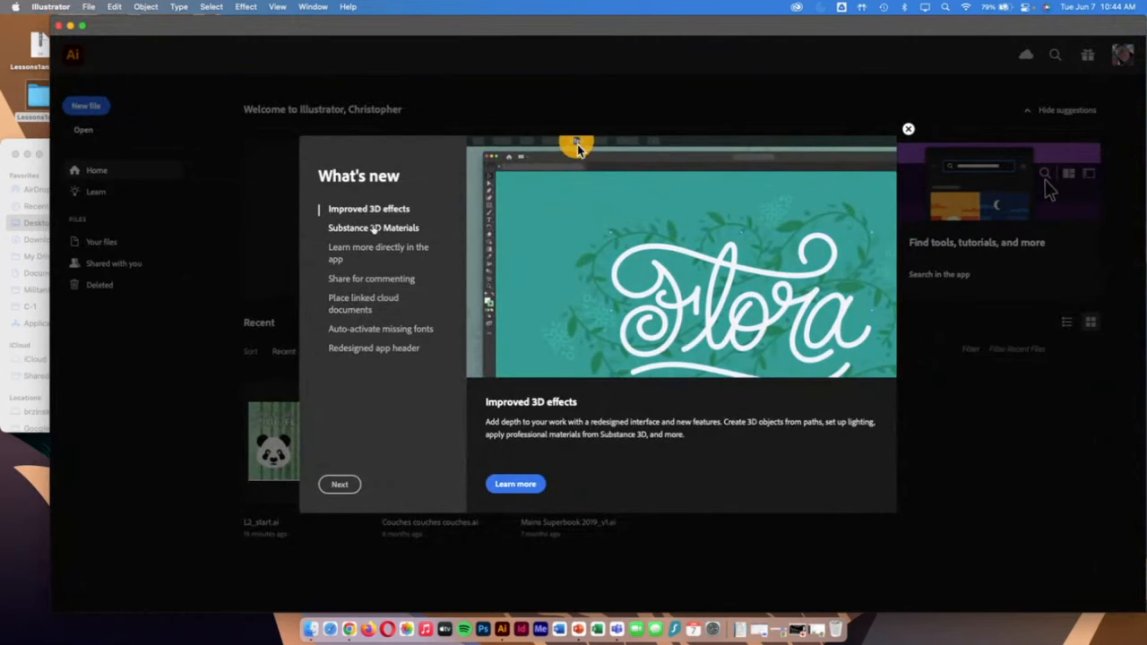
pyautogui.click(375, 226)
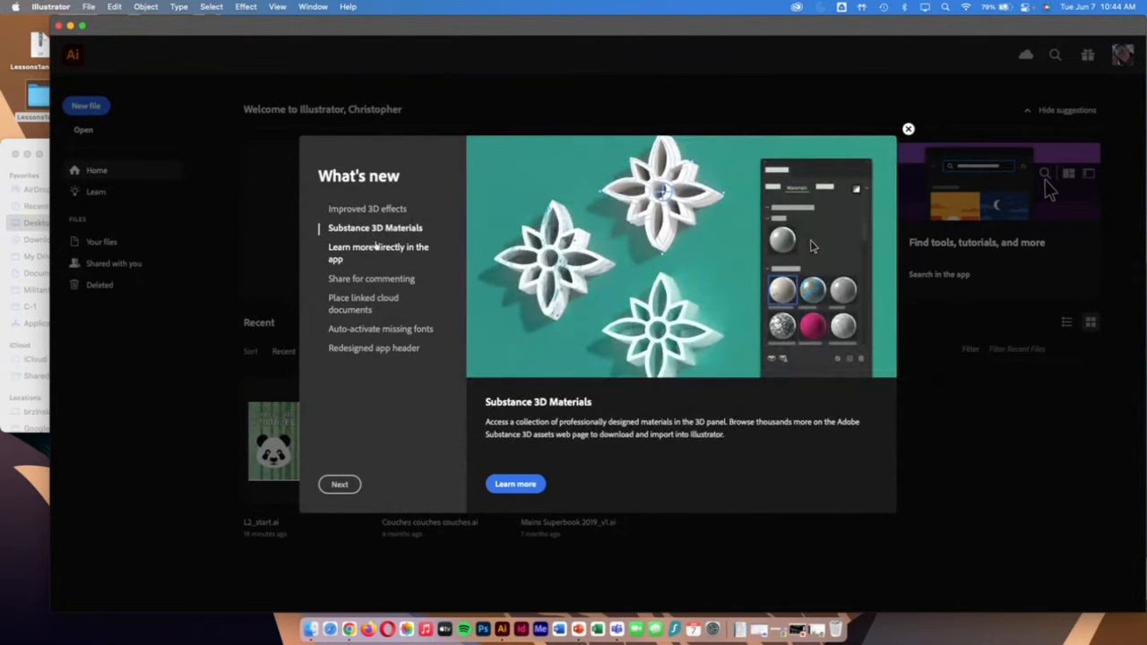
pyautogui.click(375, 248)
pyautogui.click(373, 277)
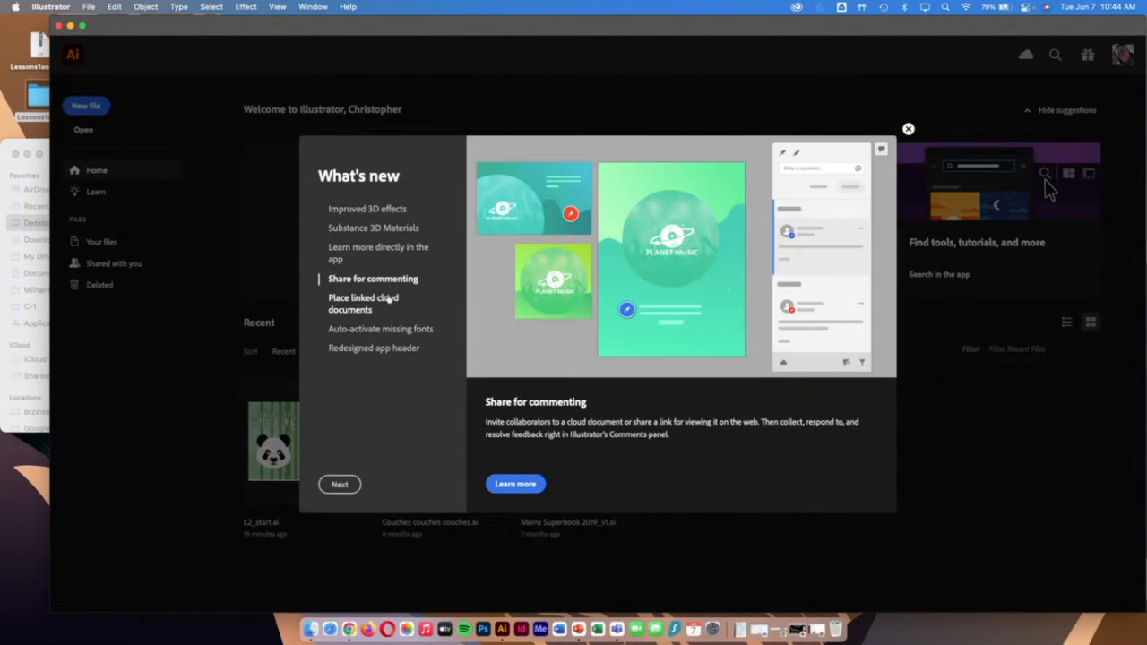
pyautogui.click(382, 306)
pyautogui.click(388, 330)
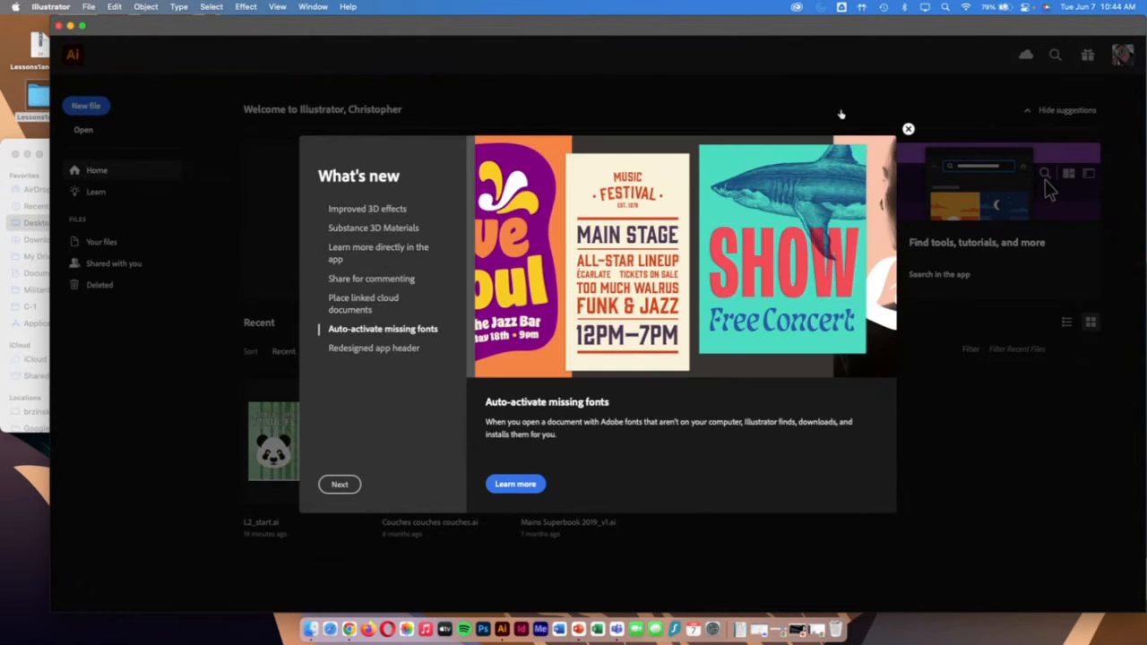
pyautogui.click(906, 128)
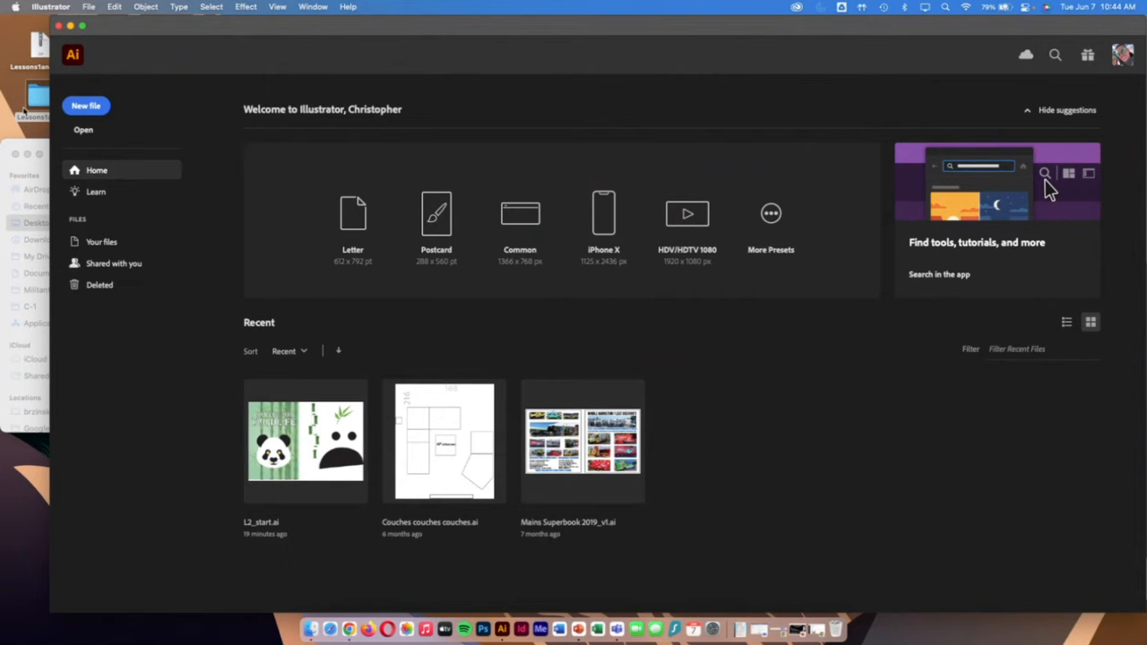
# Switch to Finder, show the contents of the Lesson01 folder, and preview L1_start1.ai
pyautogui.click(28, 149)
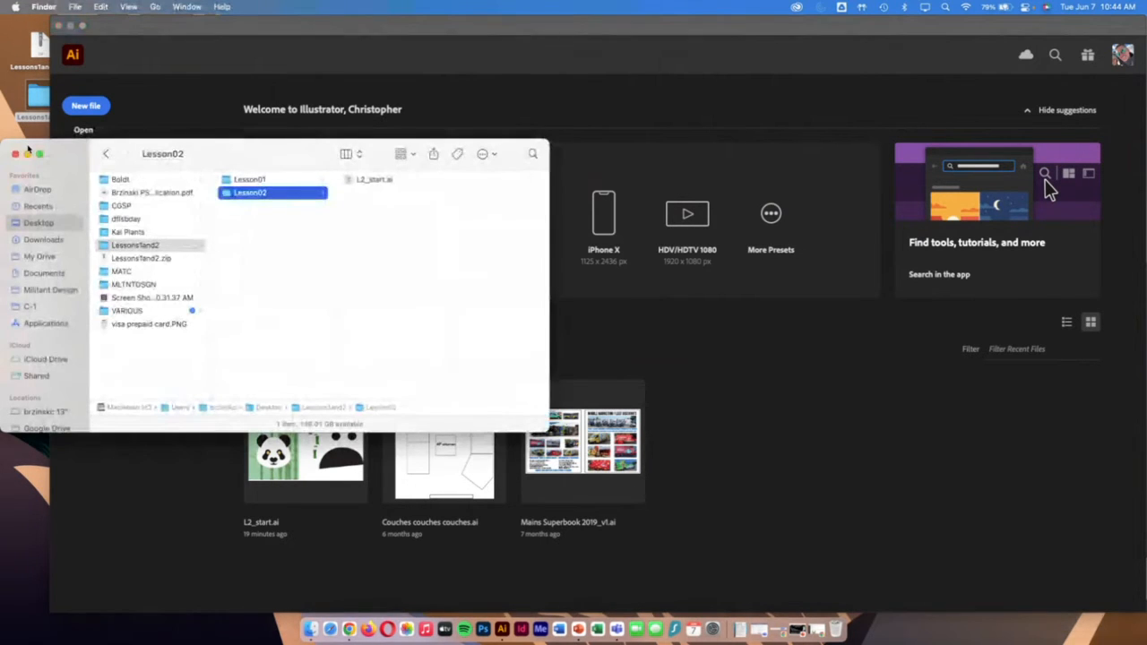
pyautogui.click(305, 180)
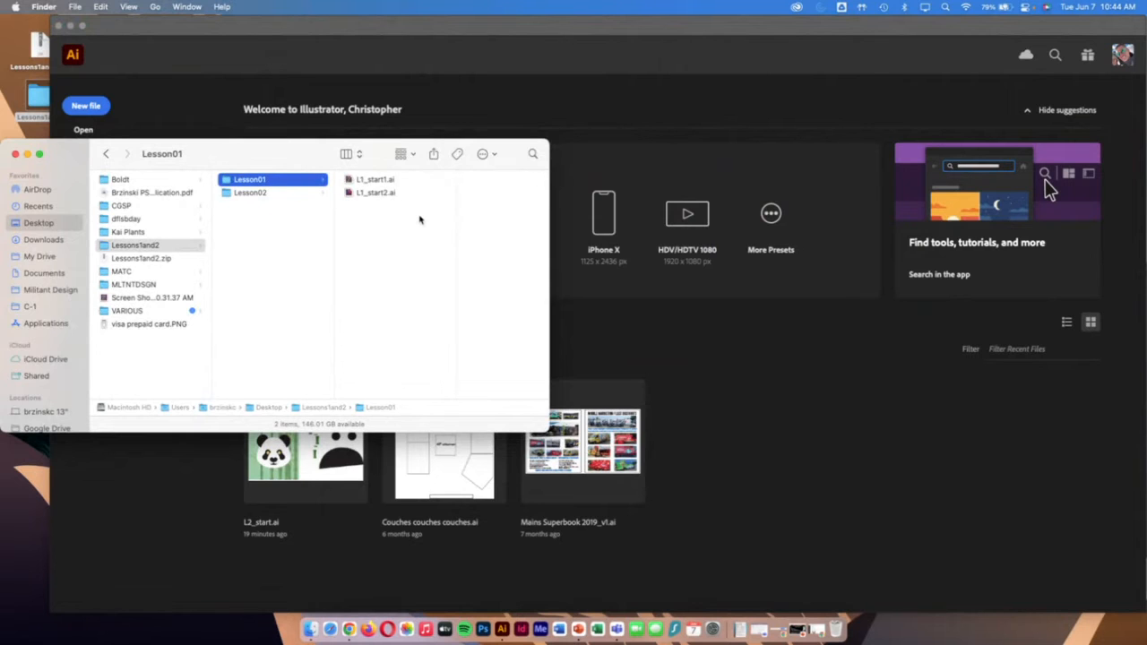
pyautogui.moveTo(419, 220); pyautogui.dragTo(349, 186)
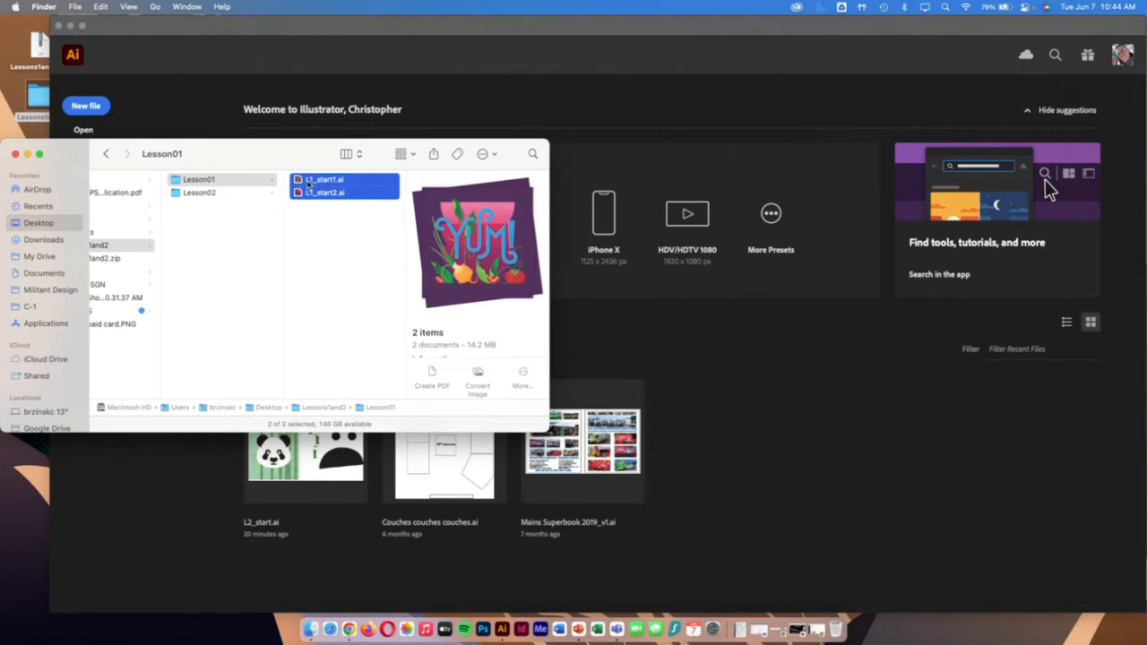
pyautogui.press('space')
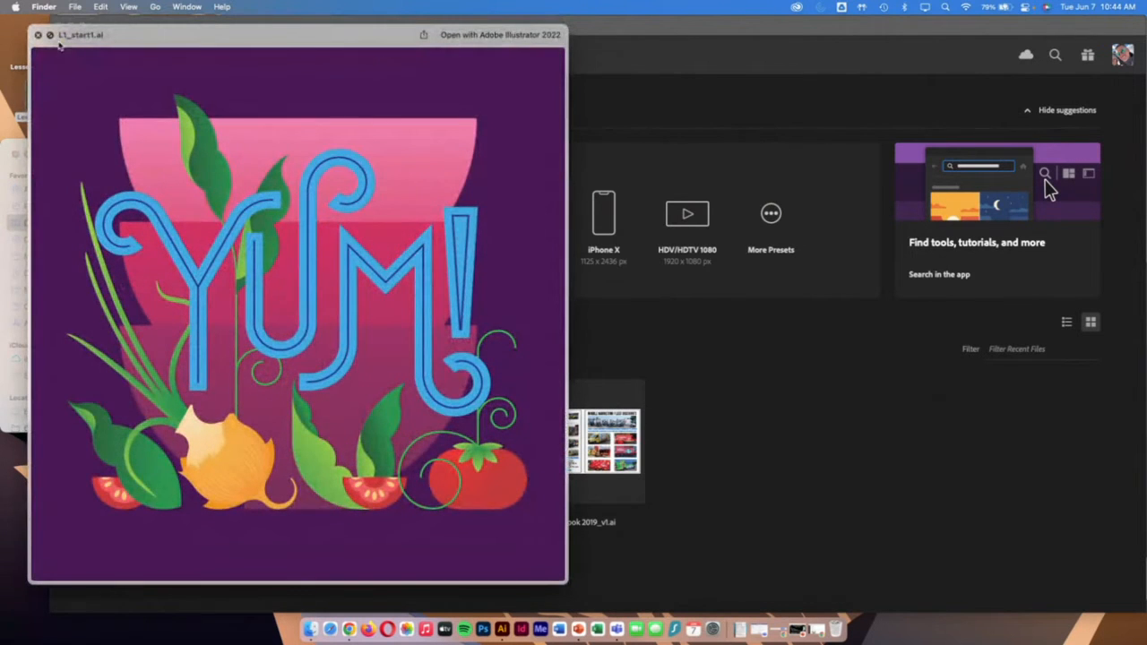
pyautogui.click(37, 35)
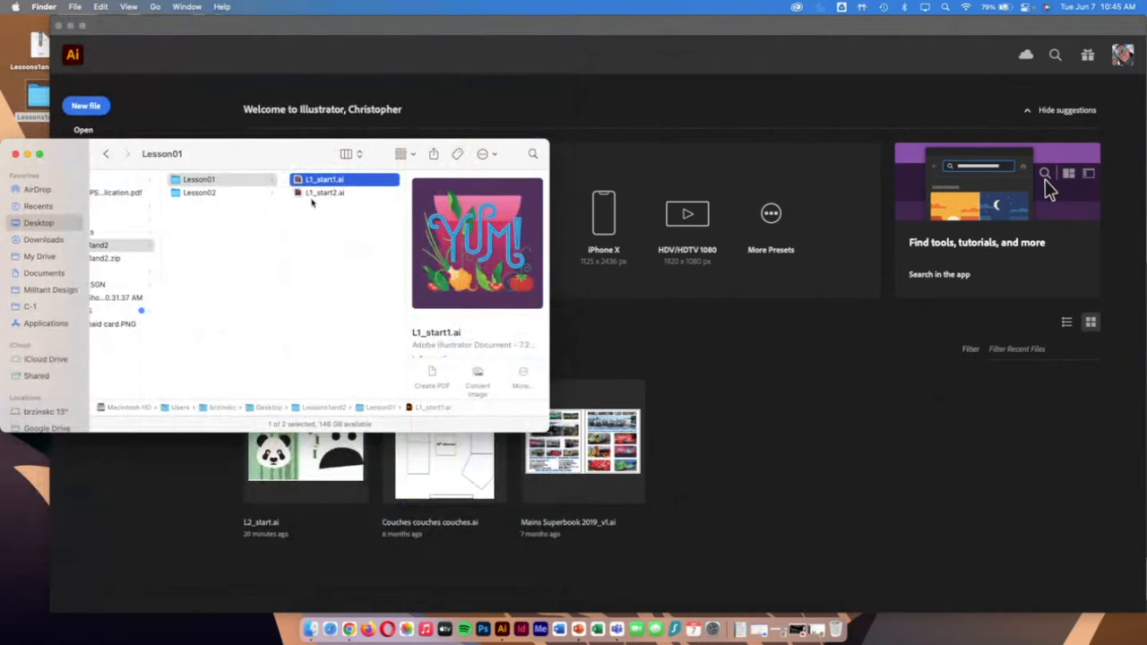
# Open both L1_start1.ai and L1_start2.ai from the Lesson01 folder in Illustrator
pyautogui.click(323, 194)
pyautogui.moveTo(329, 227); pyautogui.dragTo(301, 179)
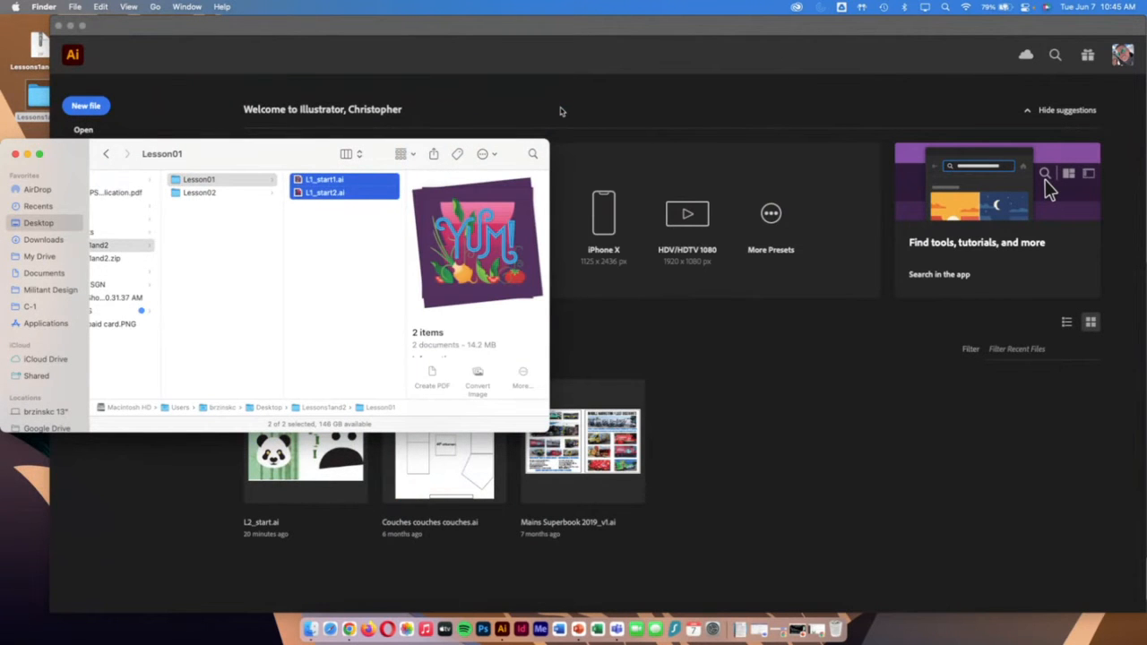
pyautogui.press('super+o')
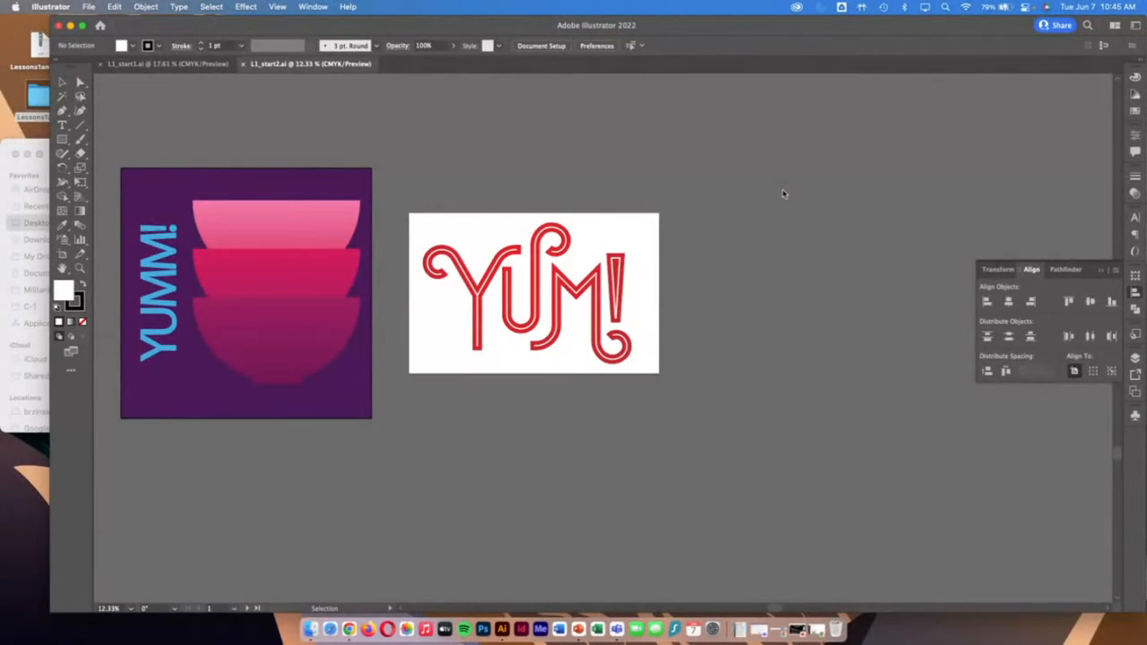
# Compare the two open lesson documents and bring L1_start1.ai to the front with its whole artboard in view
pyautogui.click(168, 64)
pyautogui.click(295, 65)
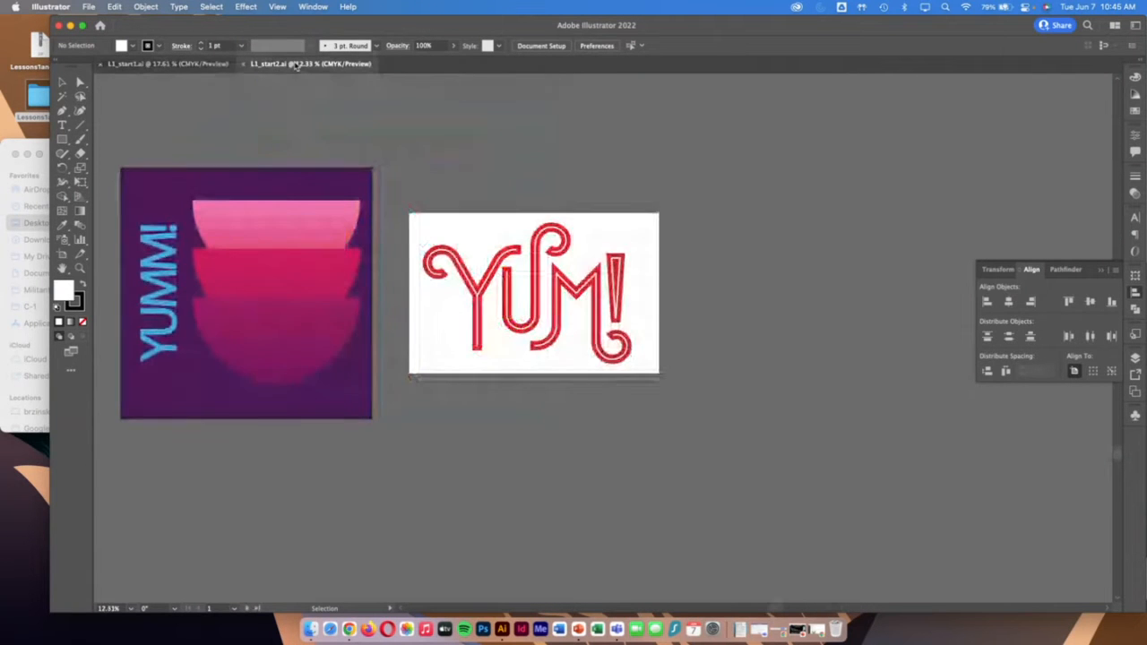
pyautogui.click(190, 65)
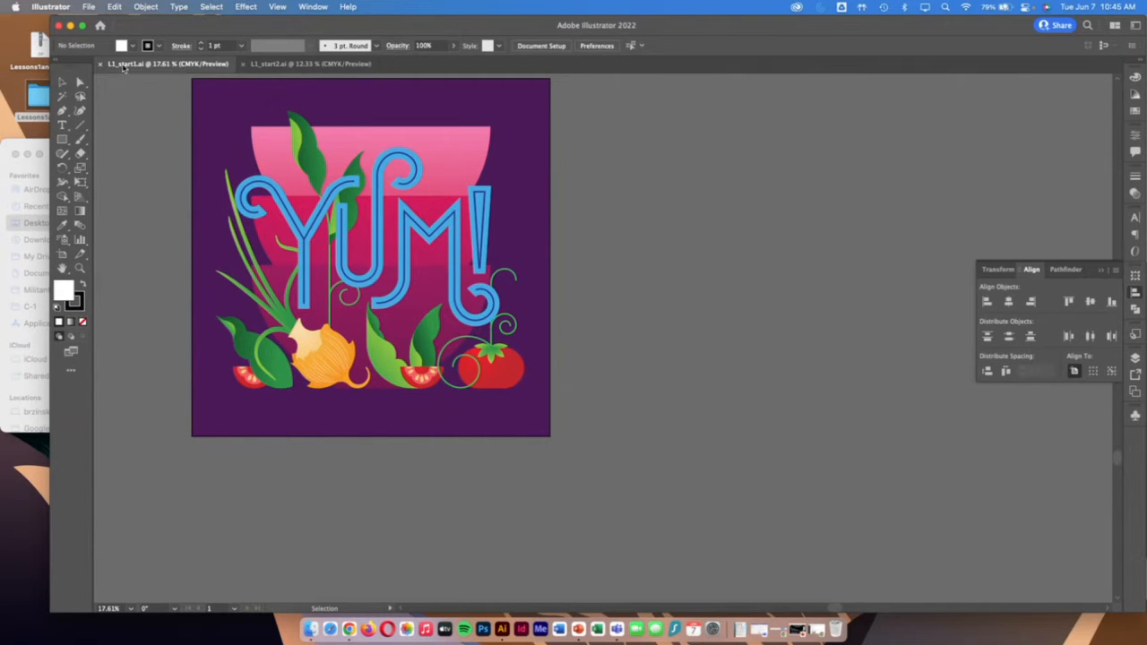
pyautogui.hscroll(-2, 154, 177)
pyautogui.scroll(1, 154, 178)
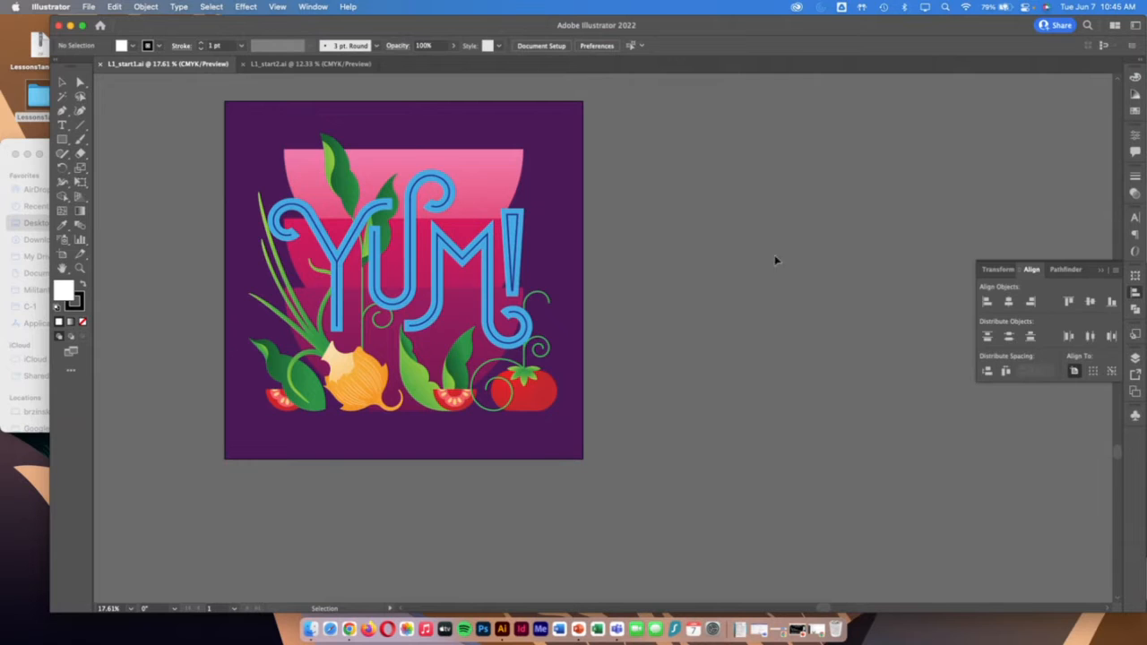
# Collapse the floating Align panel group and widen the application window to the edge of the screen
pyautogui.click(1099, 270)
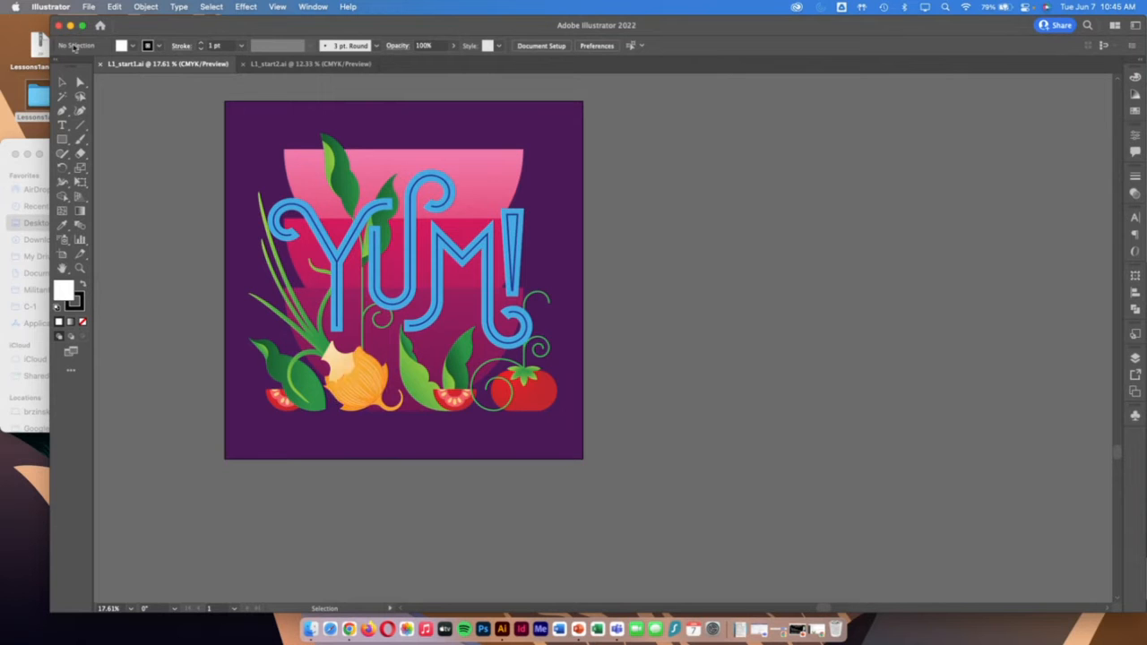
pyautogui.moveTo(33, 16); pyautogui.dragTo(1, 16)
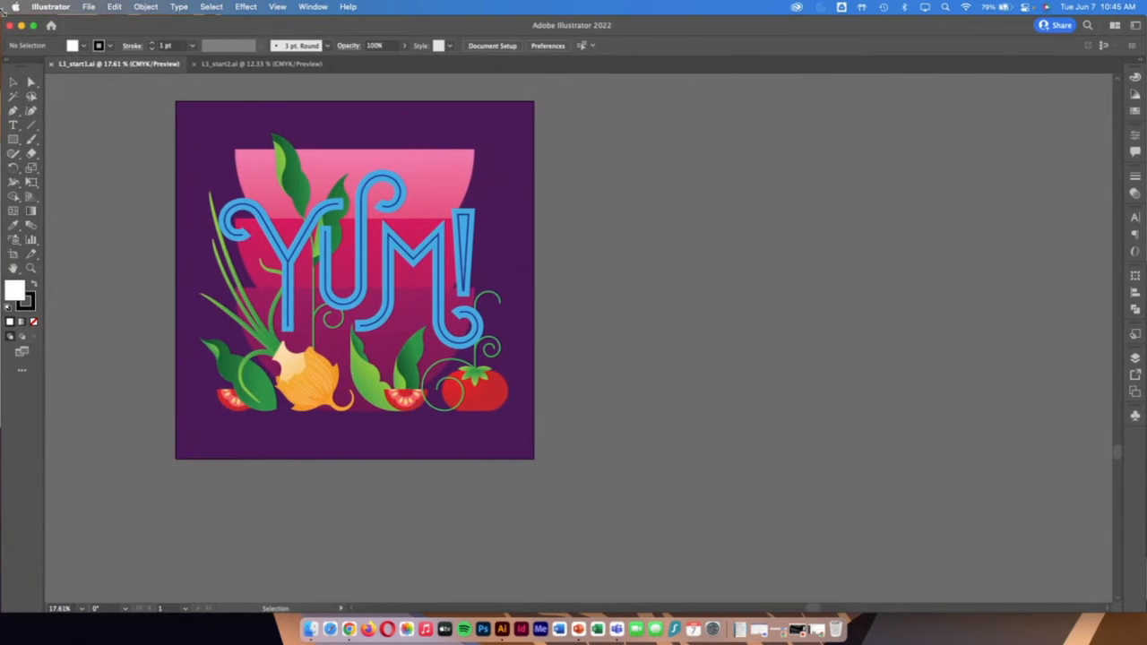
# Try the Essentials workspace and return to the Essentials Classic workspace
pyautogui.click(1134, 28)
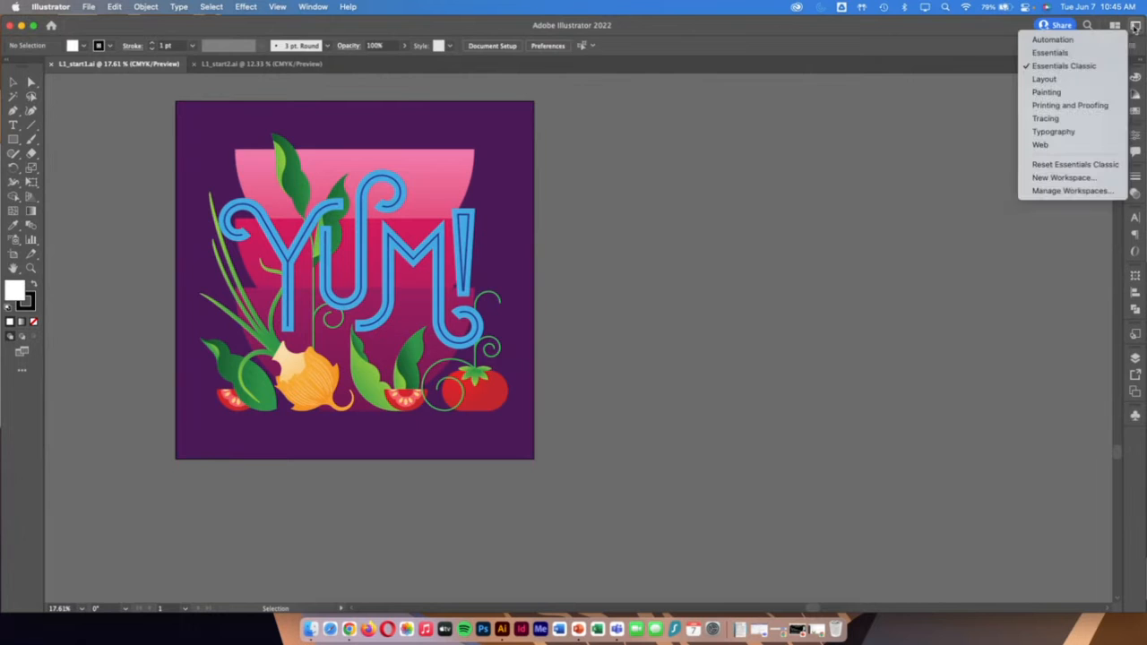
pyautogui.click(1094, 53)
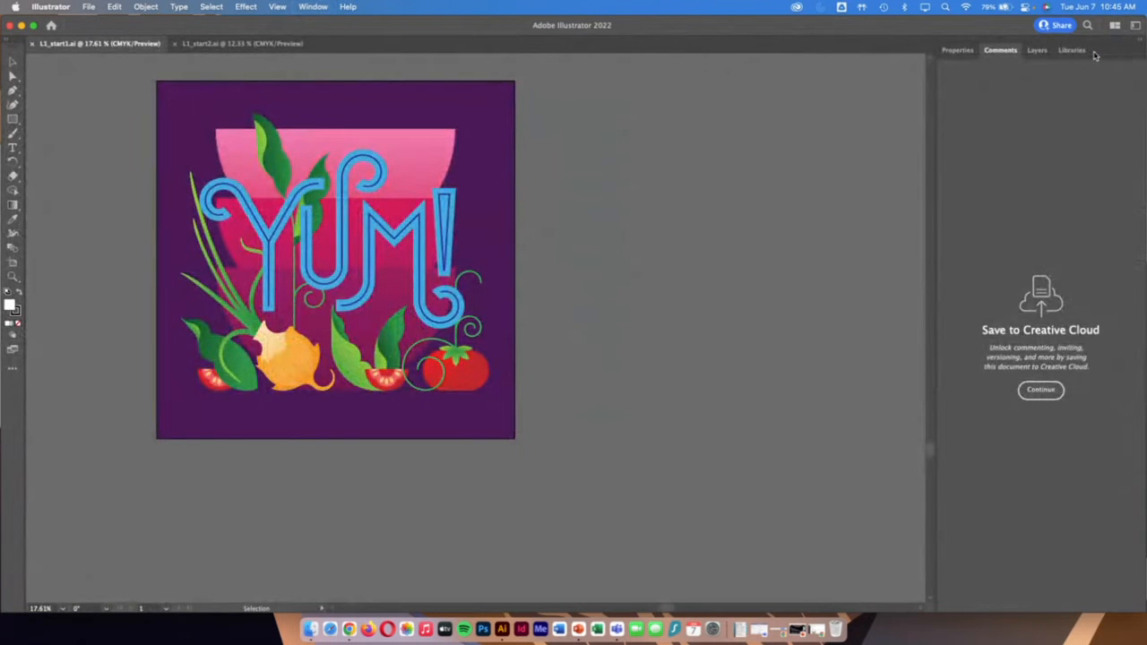
pyautogui.click(1134, 26)
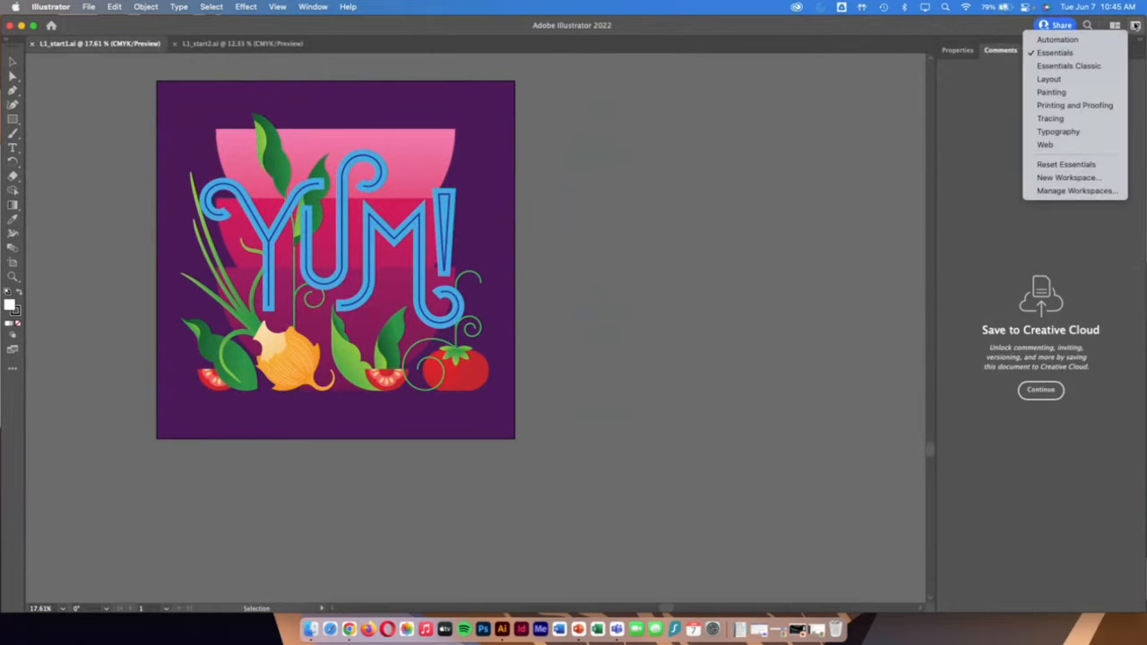
pyautogui.click(1093, 69)
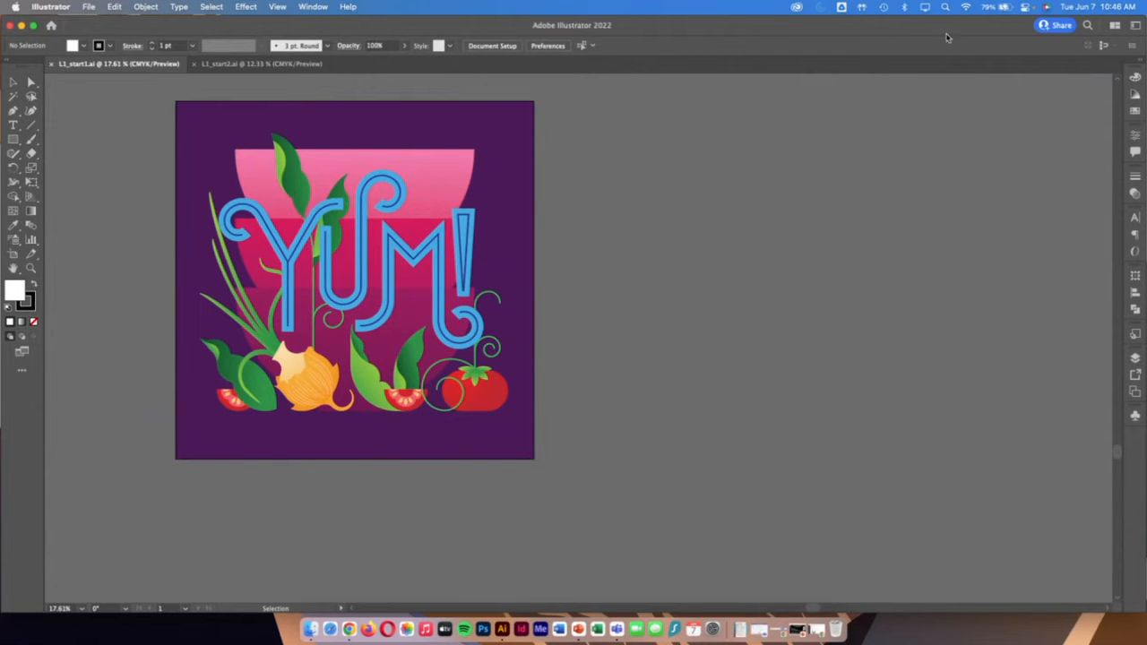
pyautogui.click(1135, 25)
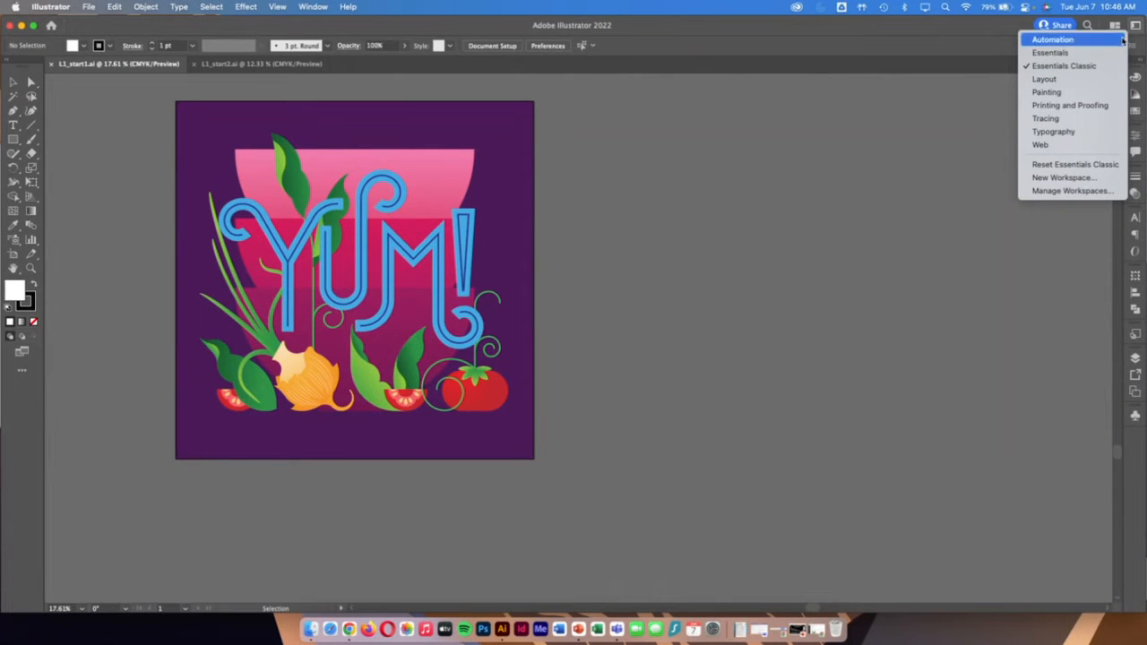
pyautogui.click(1071, 67)
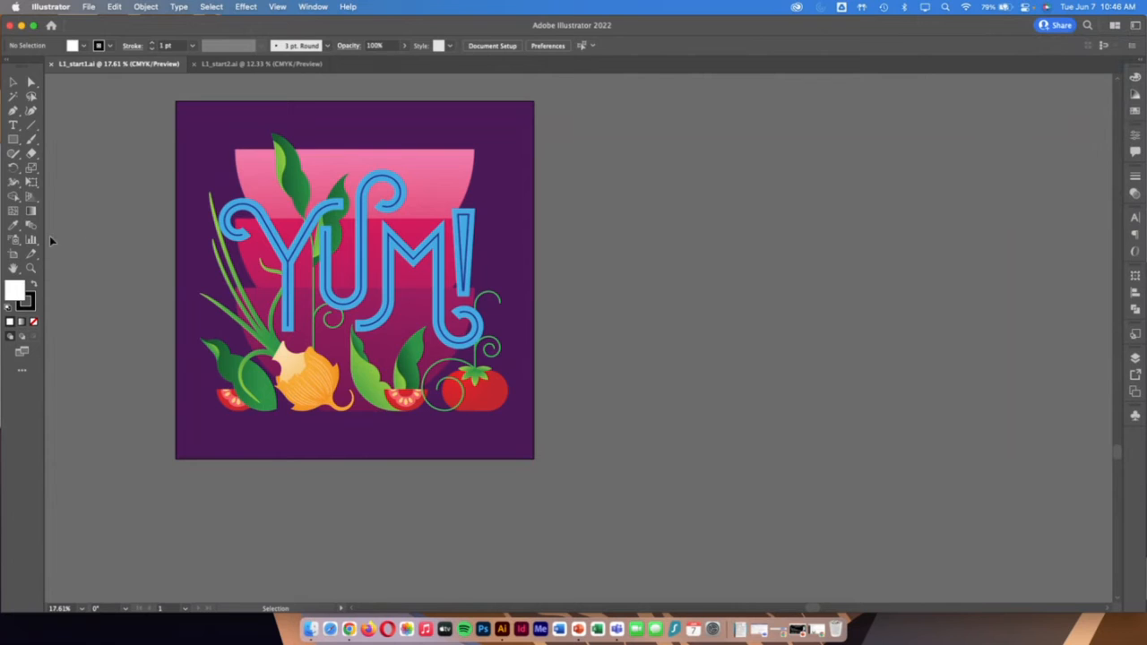
# Select the uppermost pink bowl and examine its settings in the Color, Color Guide, Swatches and Properties panels
pyautogui.click(13, 82)
pyautogui.click(265, 189)
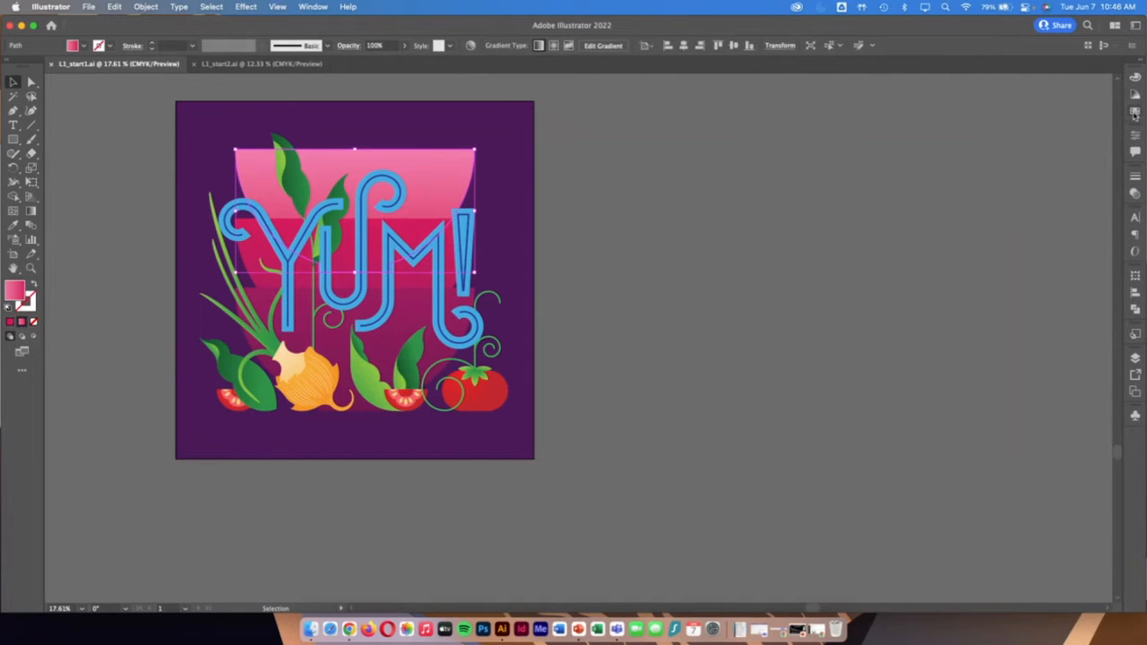
pyautogui.click(1135, 79)
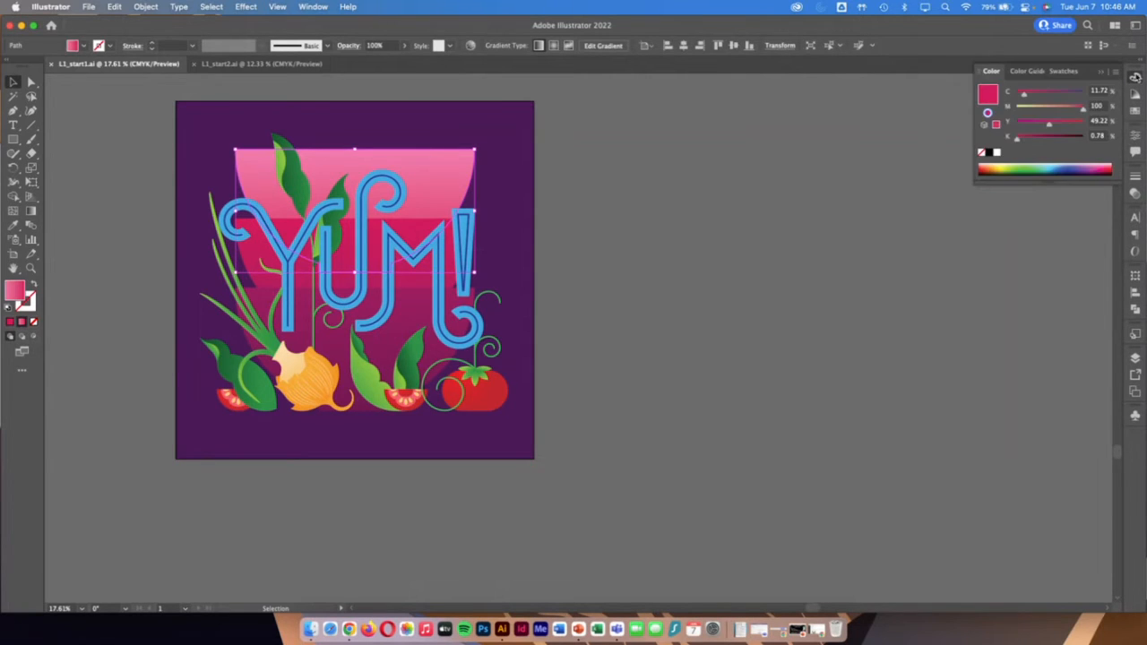
pyautogui.click(1135, 93)
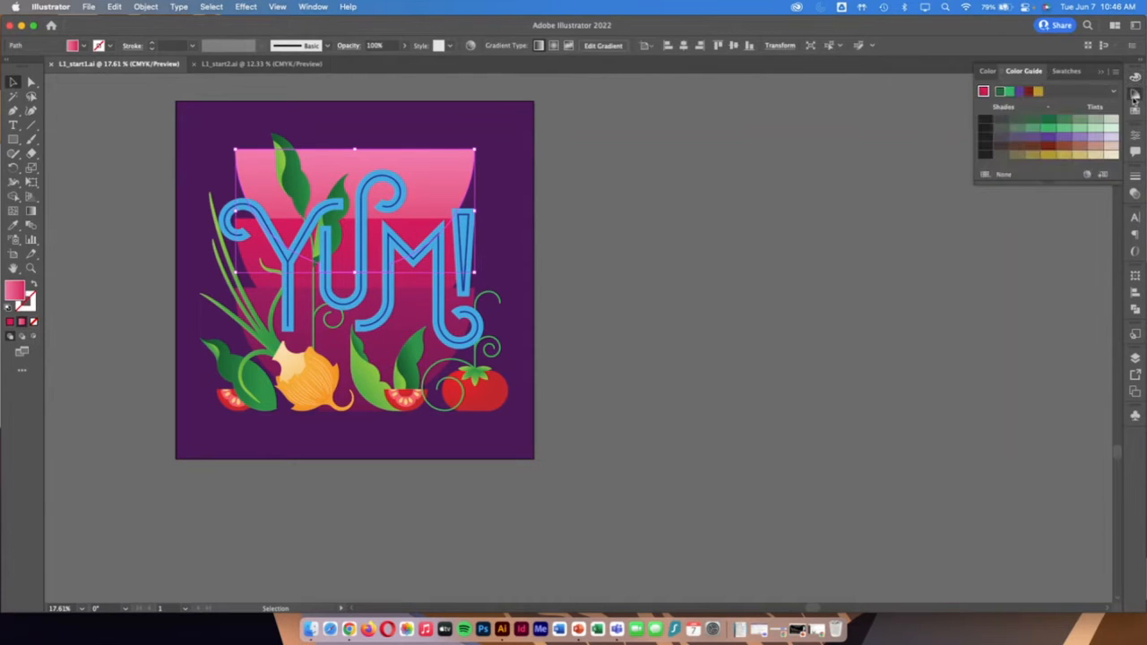
pyautogui.click(1134, 111)
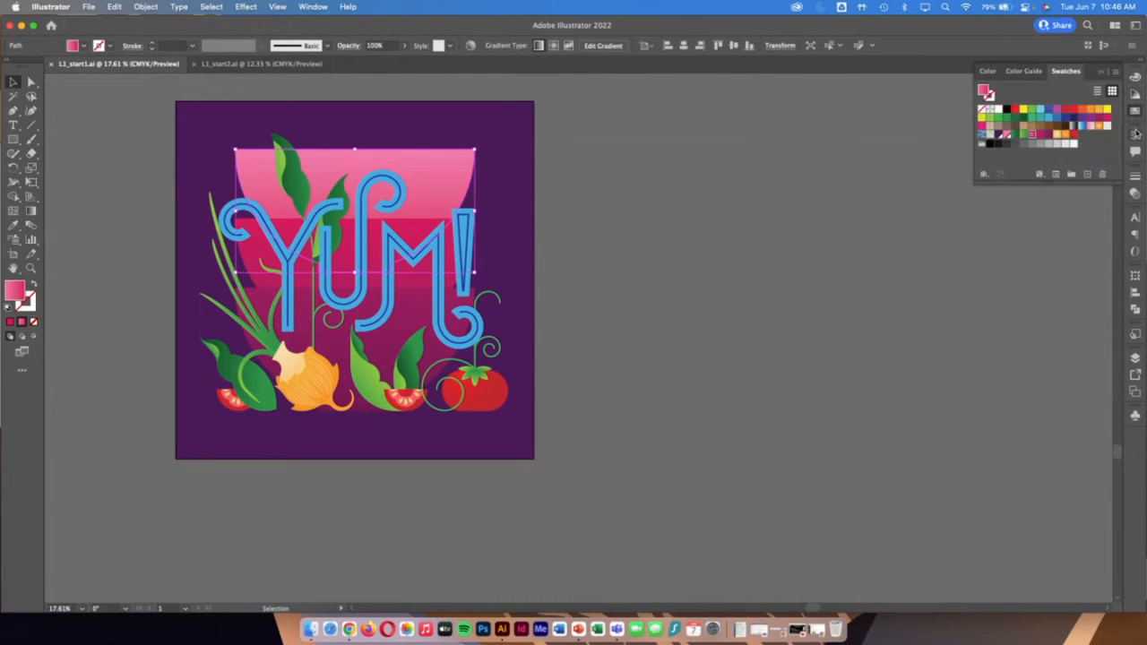
pyautogui.click(1136, 137)
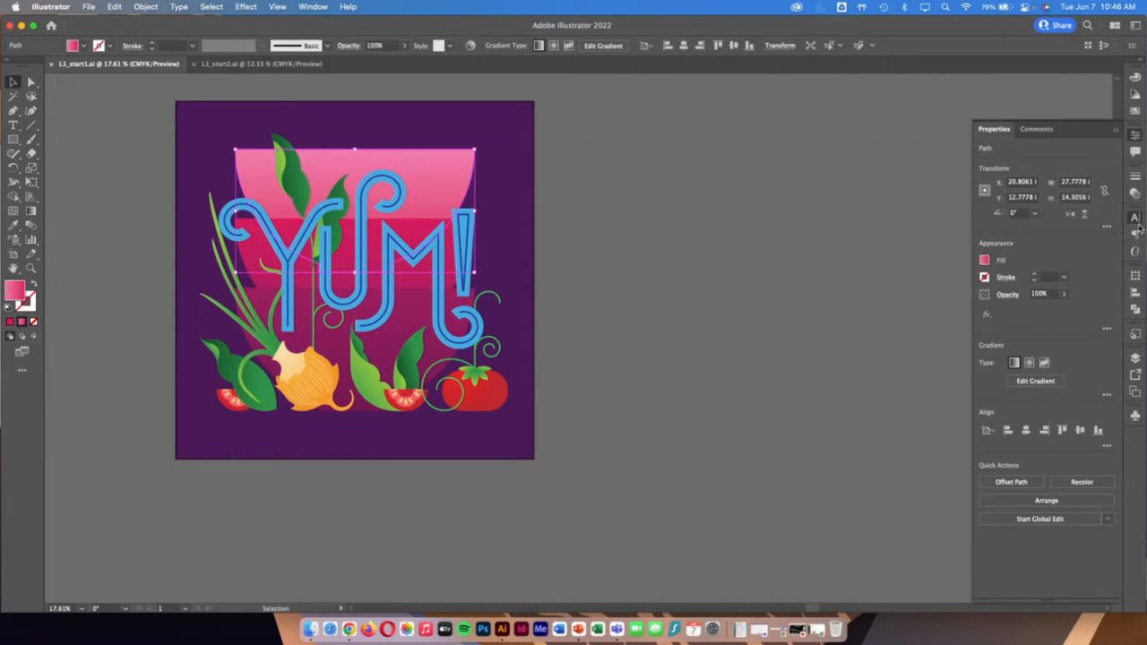
# Look through the Character, Paragraph, Pathfinder, Align and Transform panels and collapse the open panel group
pyautogui.click(1136, 221)
pyautogui.click(1135, 235)
pyautogui.click(1135, 309)
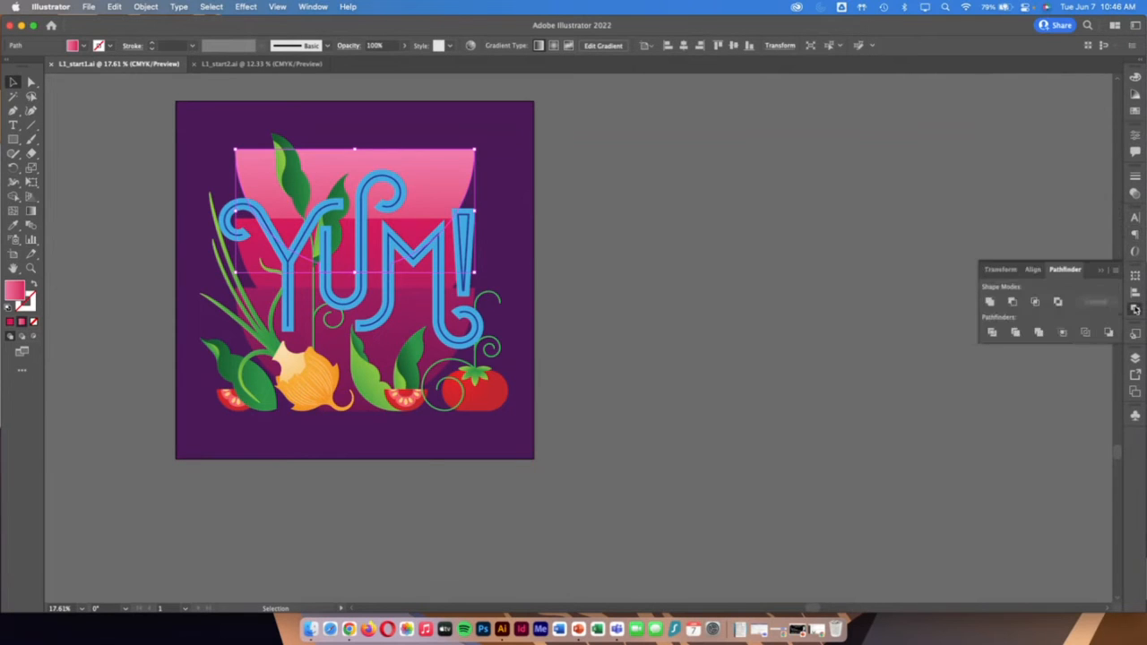
pyautogui.click(1033, 269)
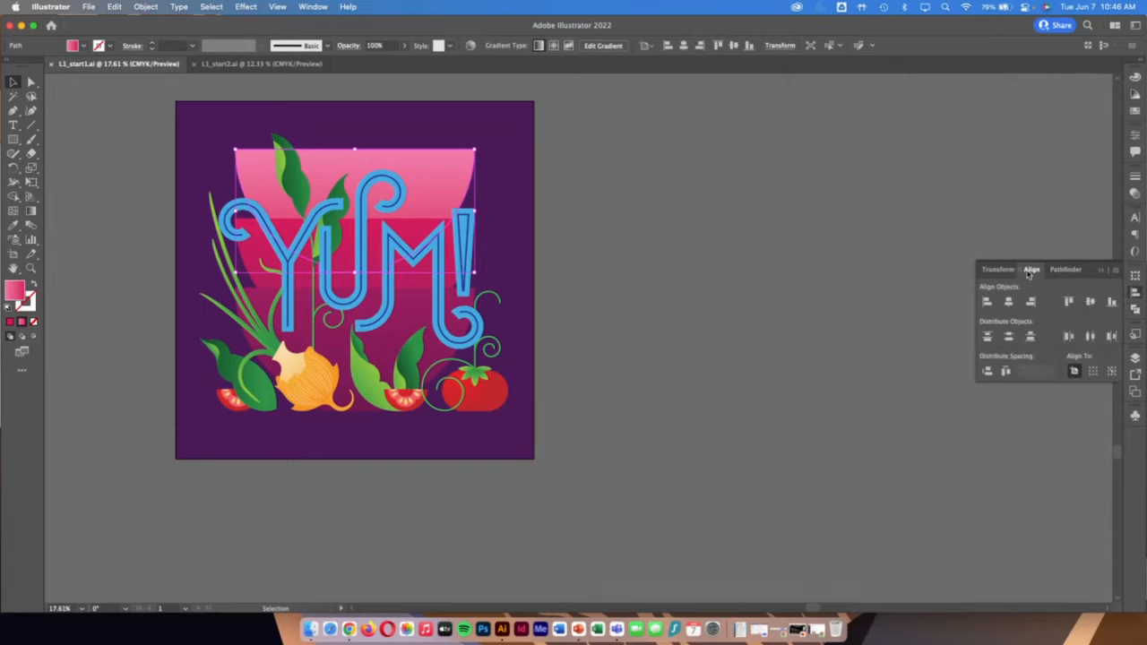
pyautogui.click(1003, 269)
pyautogui.click(1100, 271)
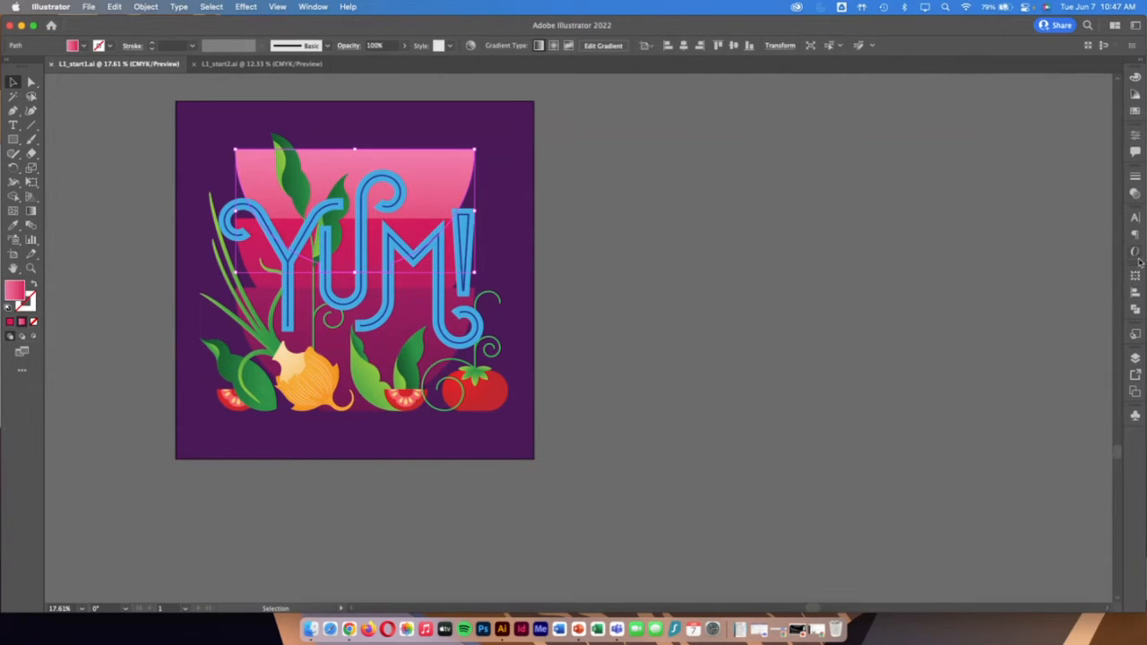
# Review the list of all available panels and expand the collapsed panel dock
pyautogui.click(312, 7)
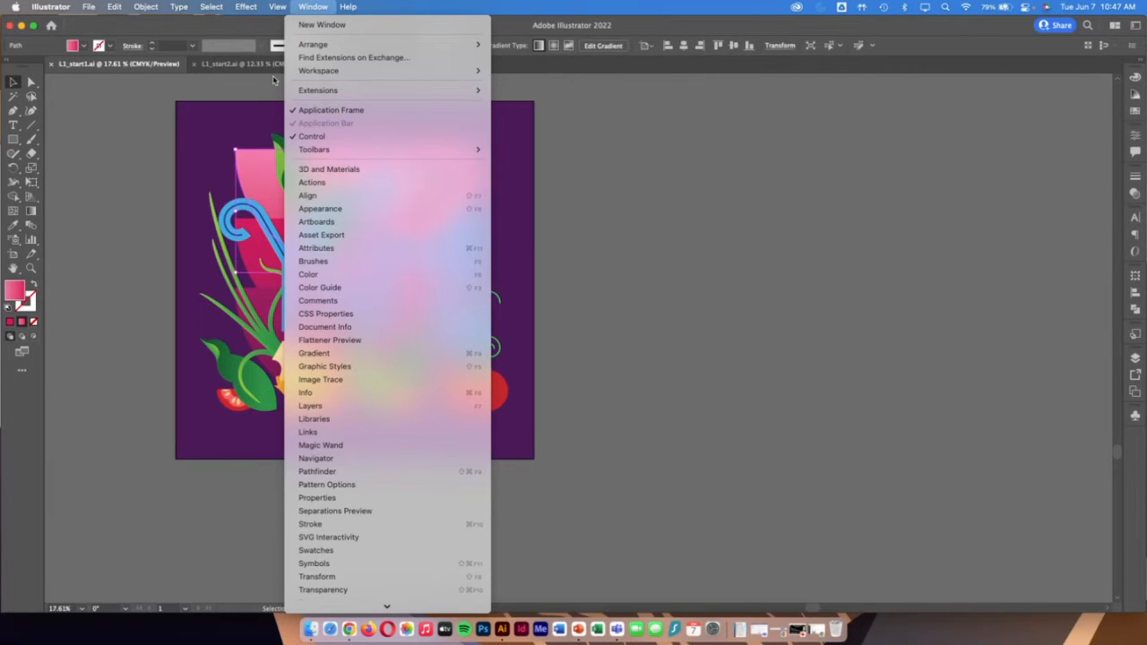
pyautogui.moveTo(442, 642)
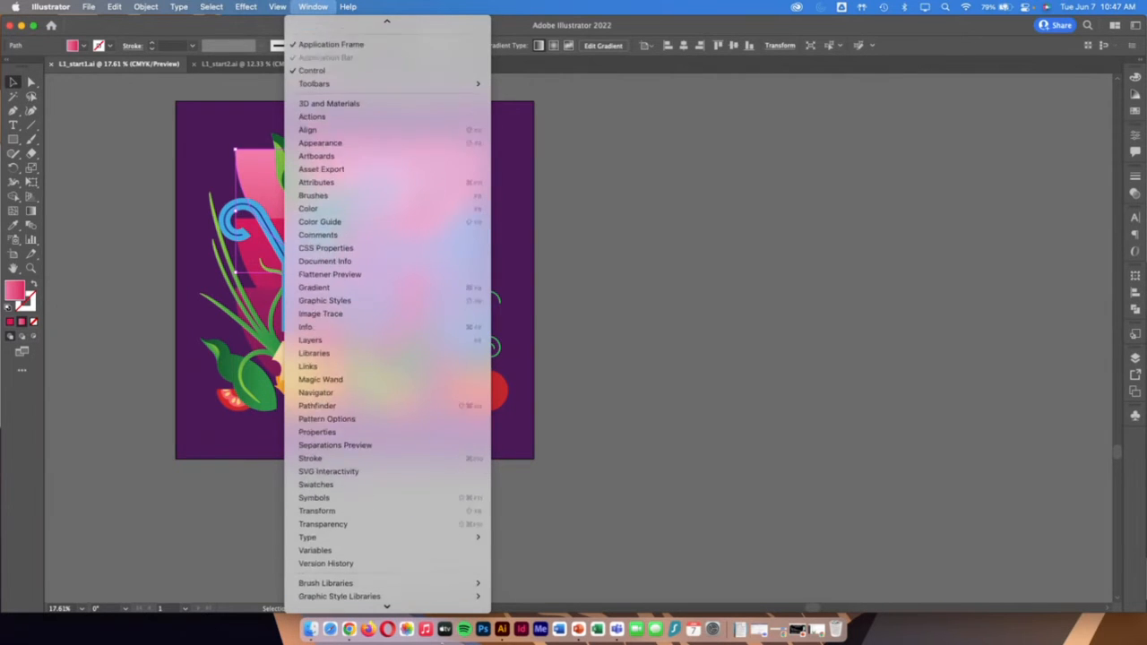
pyautogui.click(712, 250)
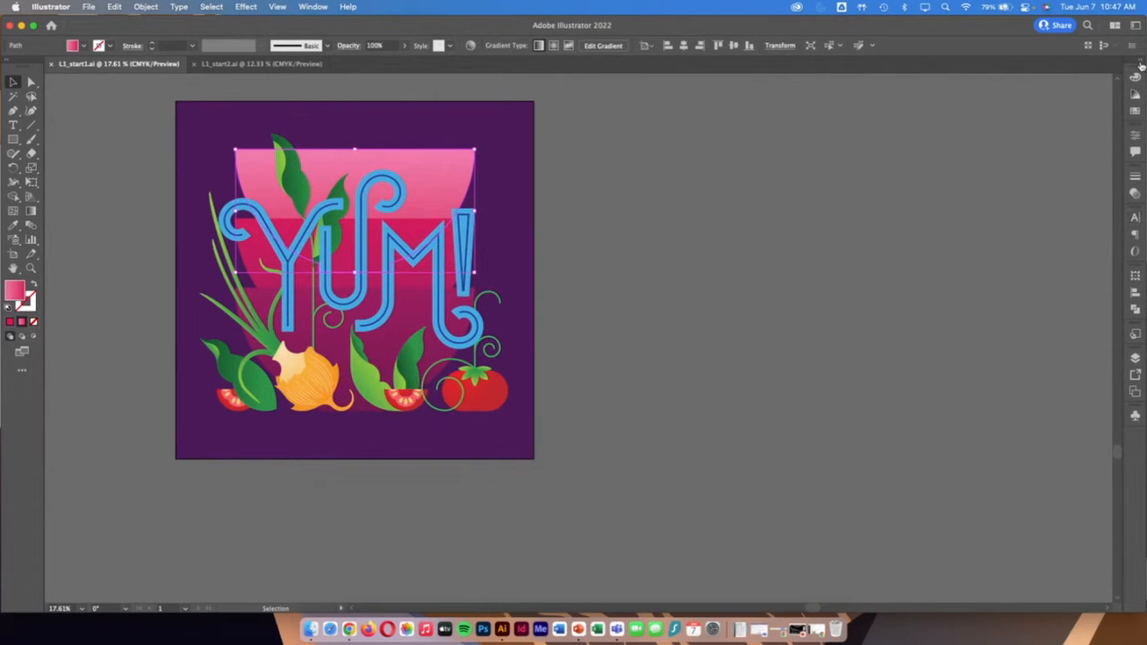
pyautogui.click(1140, 63)
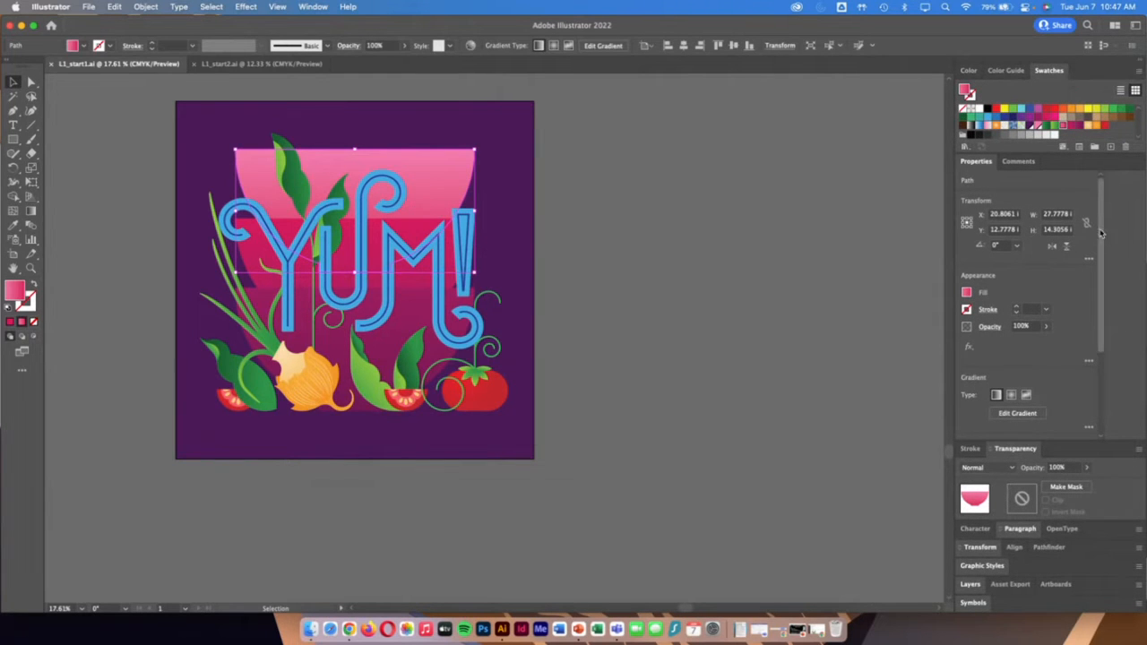
# Review the selected bowl's settings in the Properties panel and look through the Color, Color Guide and Swatches panels
pyautogui.scroll(-3, 1100, 248)
pyautogui.scroll(3, 1100, 248)
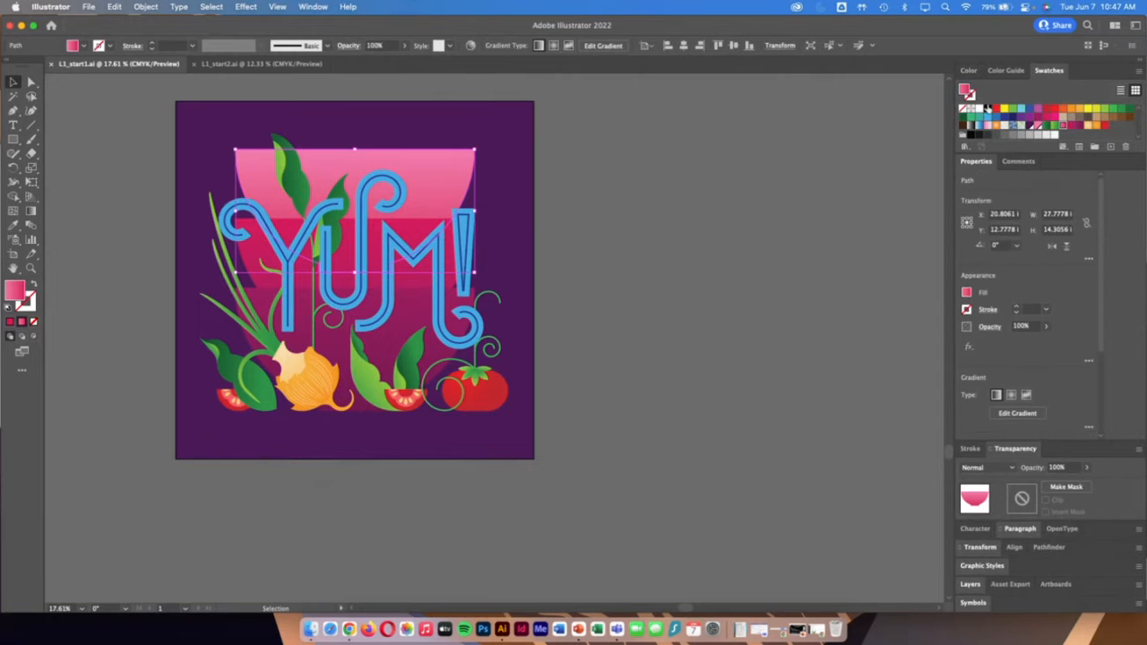
pyautogui.click(989, 75)
pyautogui.click(969, 71)
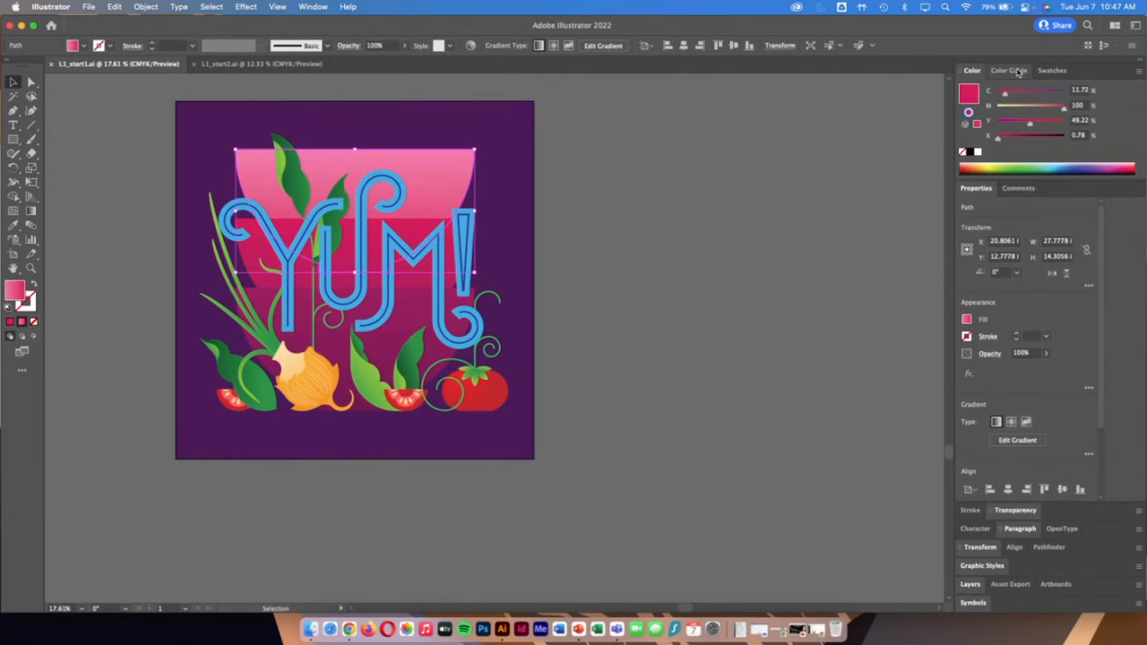
pyautogui.click(1009, 71)
pyautogui.click(1051, 69)
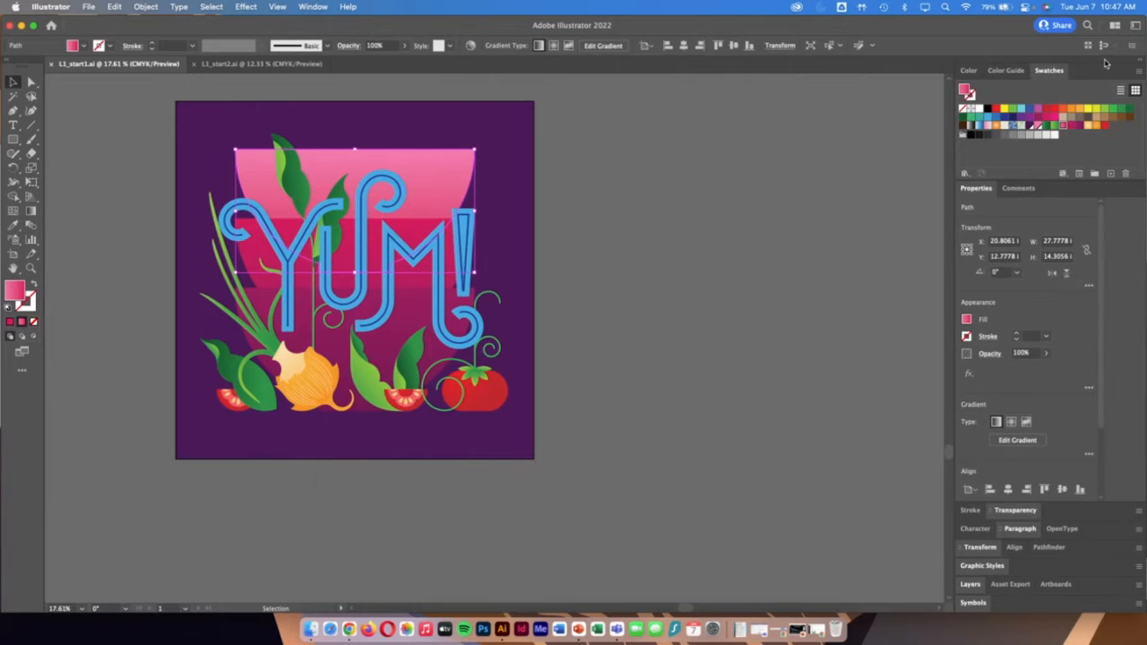
# Collapse the panel dock to icons and try the single-column toolbar before restoring its two-column layout
pyautogui.click(1140, 60)
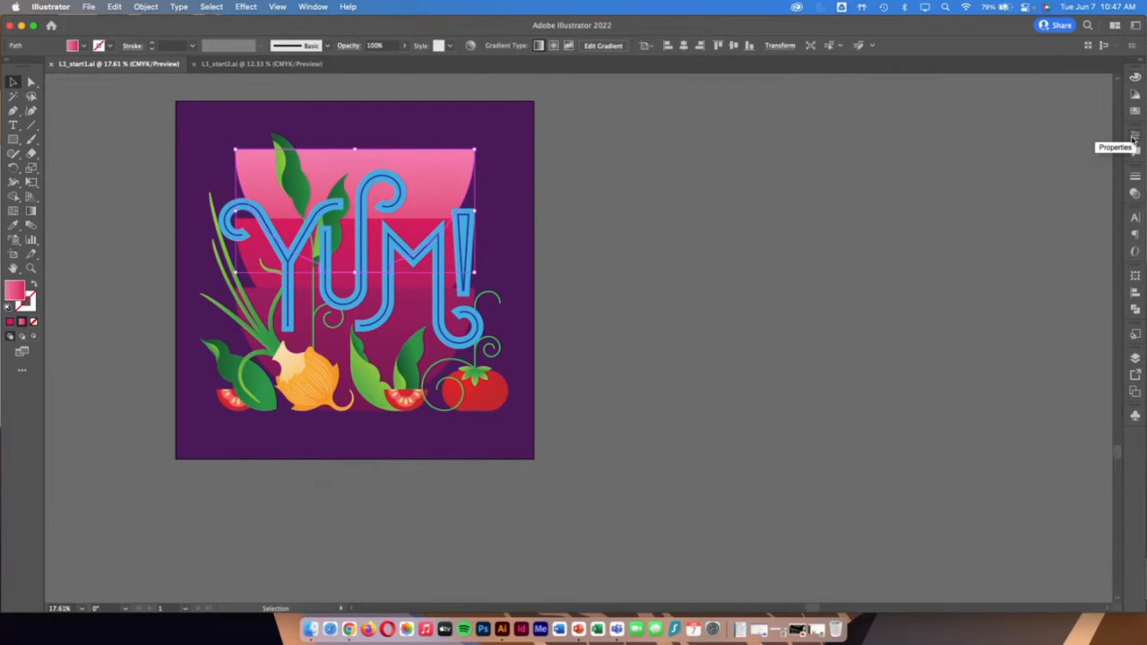
pyautogui.click(1141, 60)
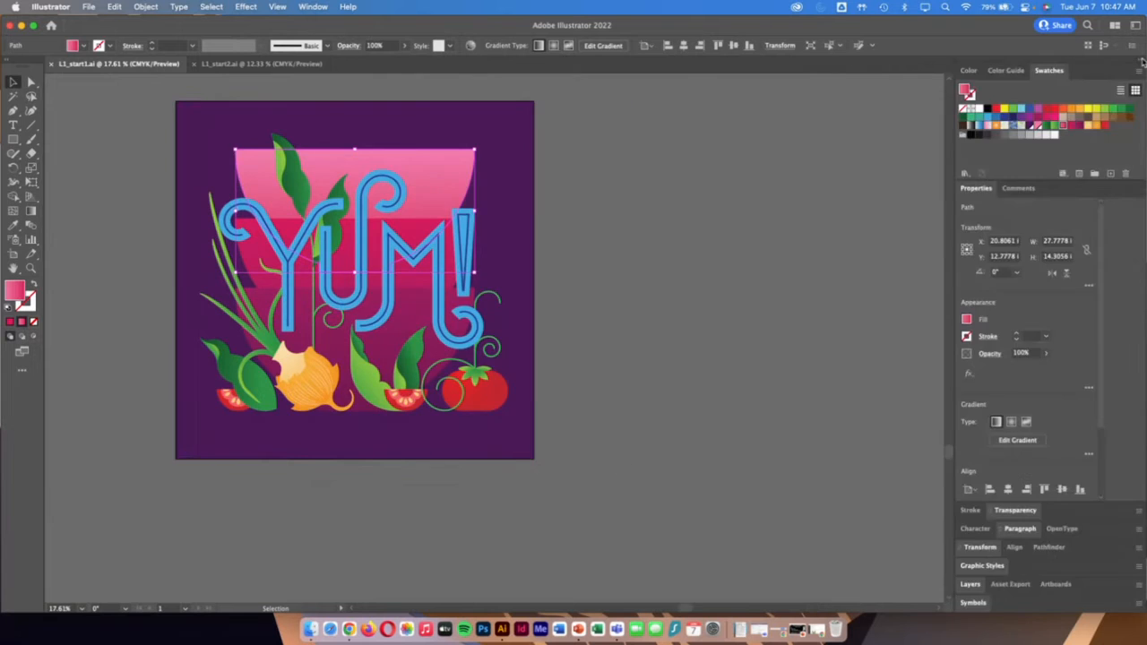
pyautogui.click(1140, 60)
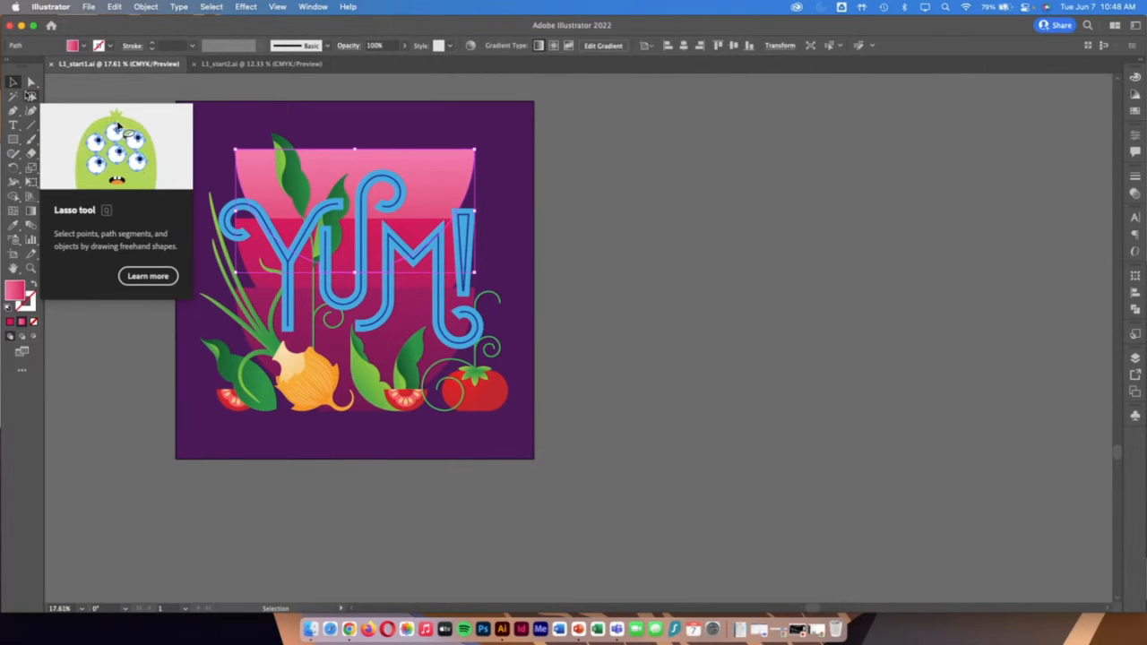
pyautogui.click(7, 63)
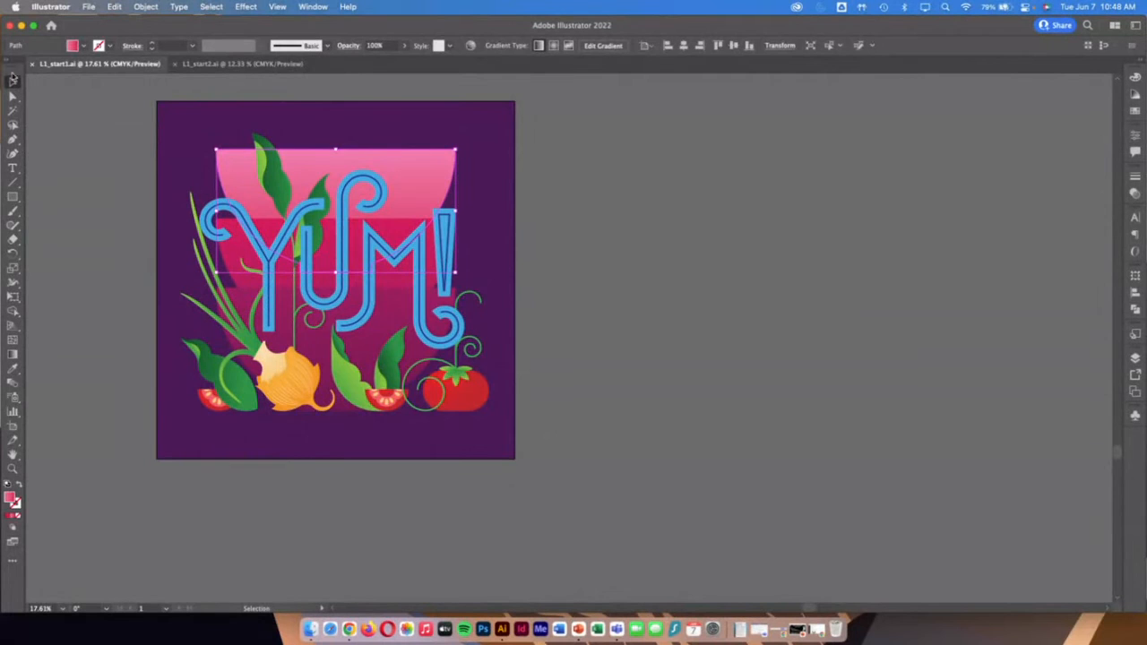
pyautogui.click(8, 63)
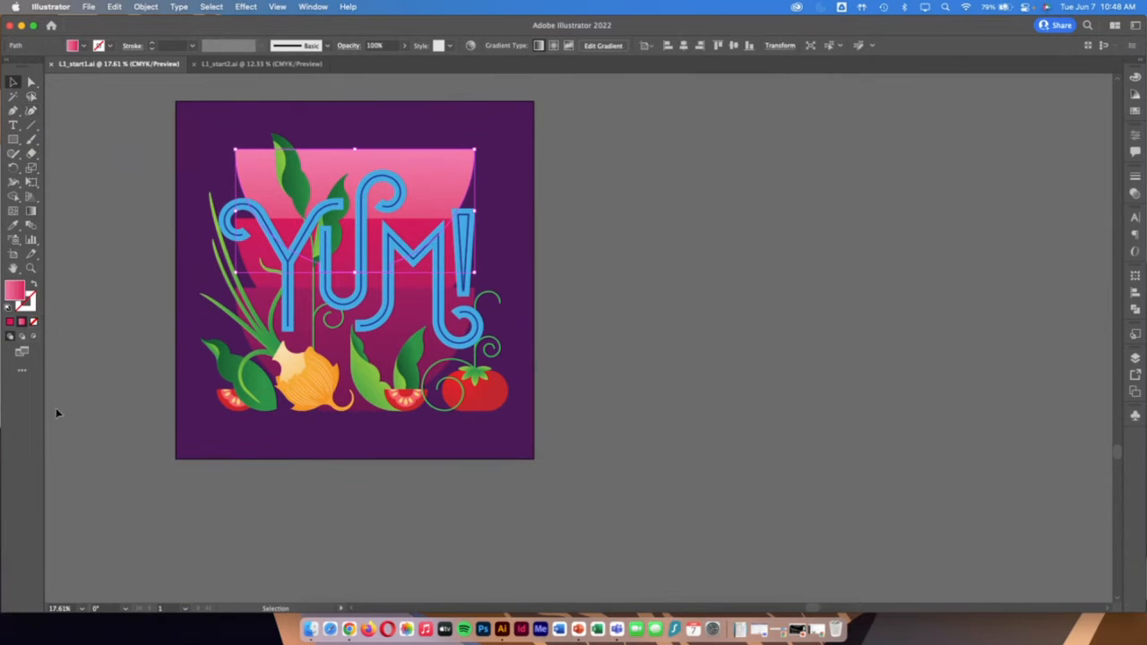
# Look through the tool groups under Direct Selection, Type, Slice and Column Graph, and return to the Selection tool
pyautogui.click(32, 82)
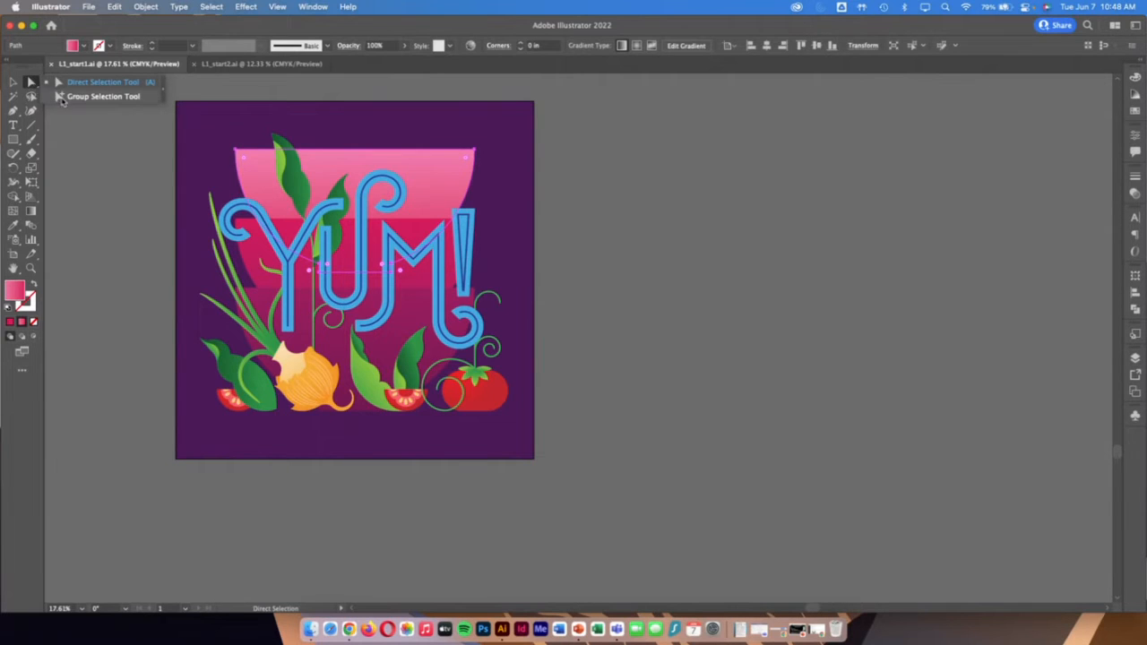
pyautogui.click(15, 125)
pyautogui.click(14, 126)
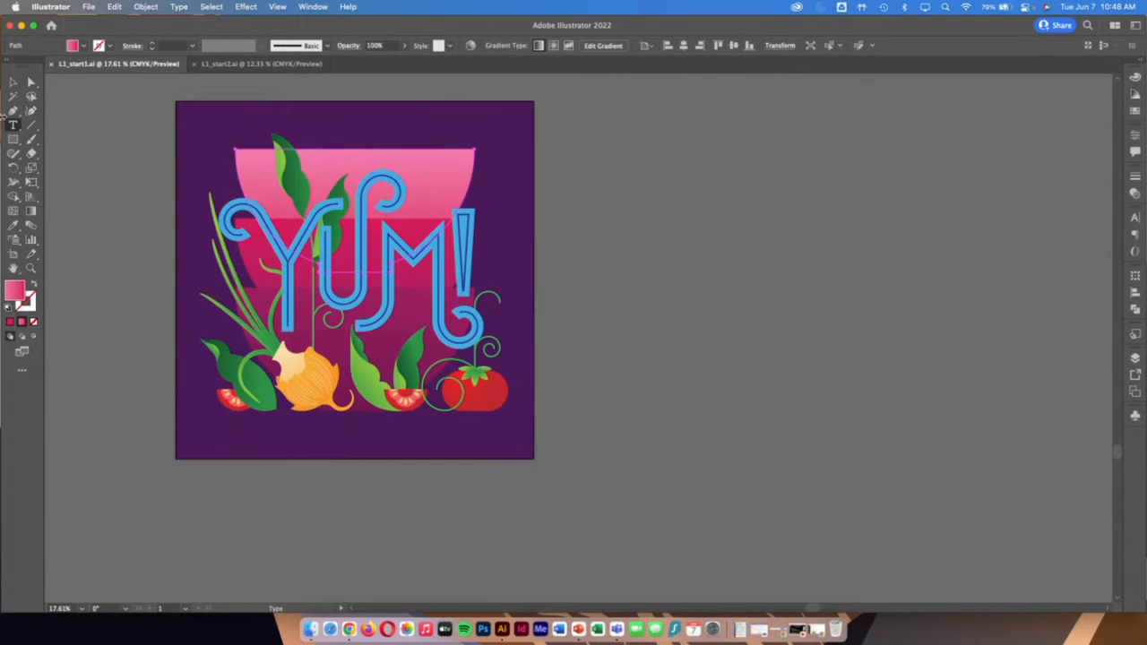
pyautogui.click(30, 255)
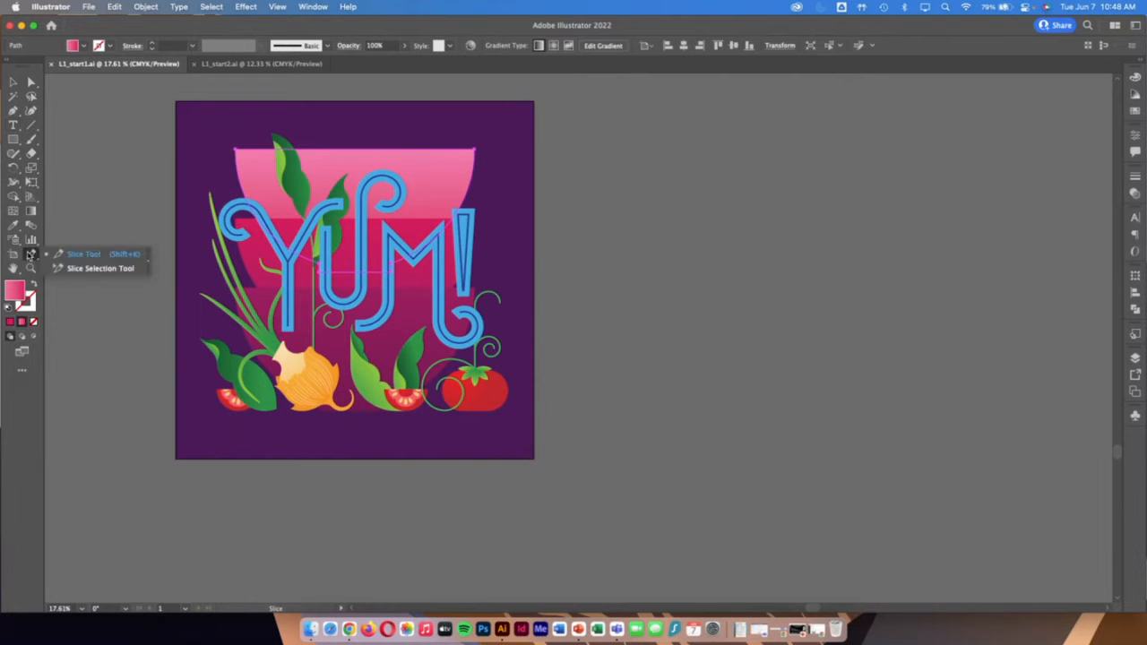
pyautogui.click(30, 240)
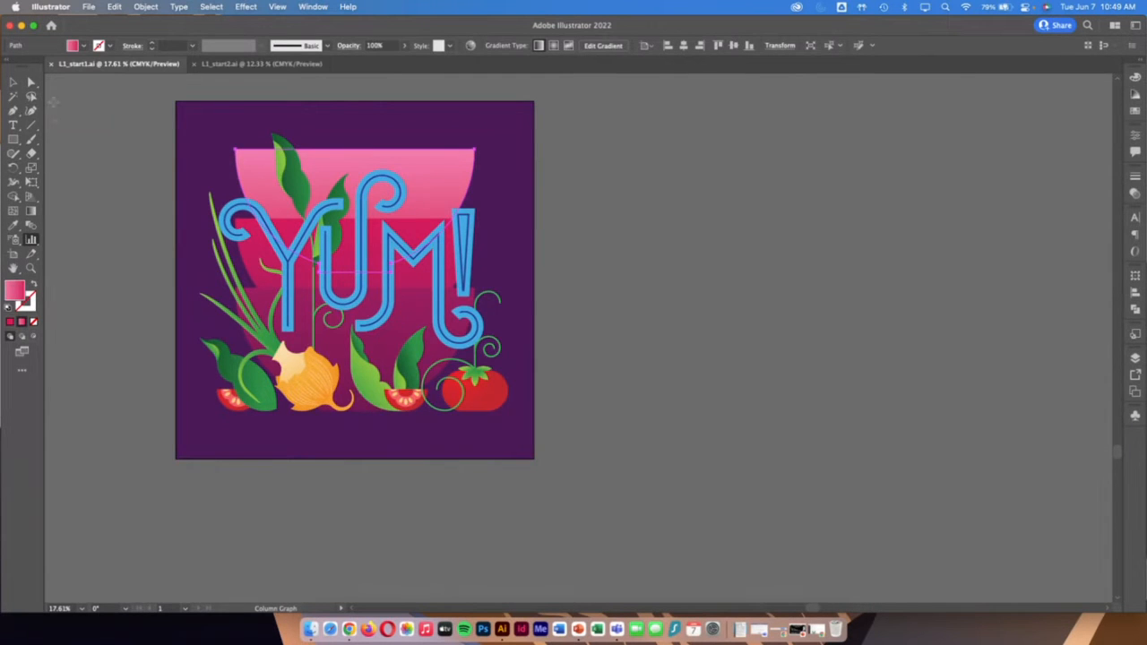
pyautogui.click(12, 82)
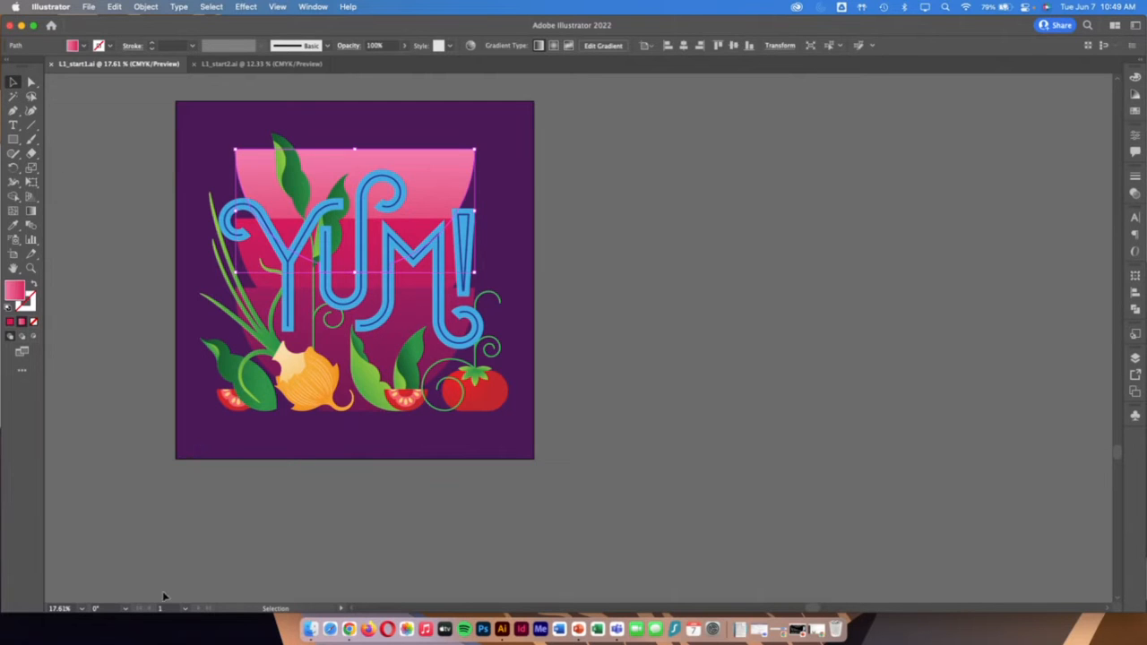
# Look at the document's preset zoom levels and its rotate view options without changing either
pyautogui.click(81, 610)
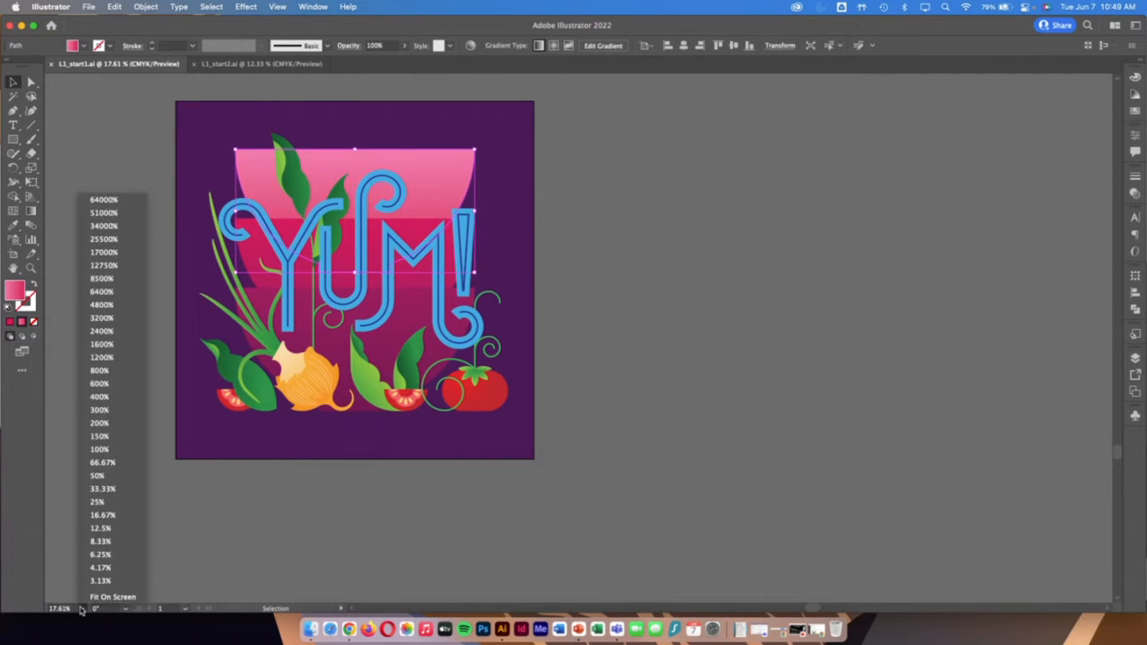
pyautogui.click(82, 609)
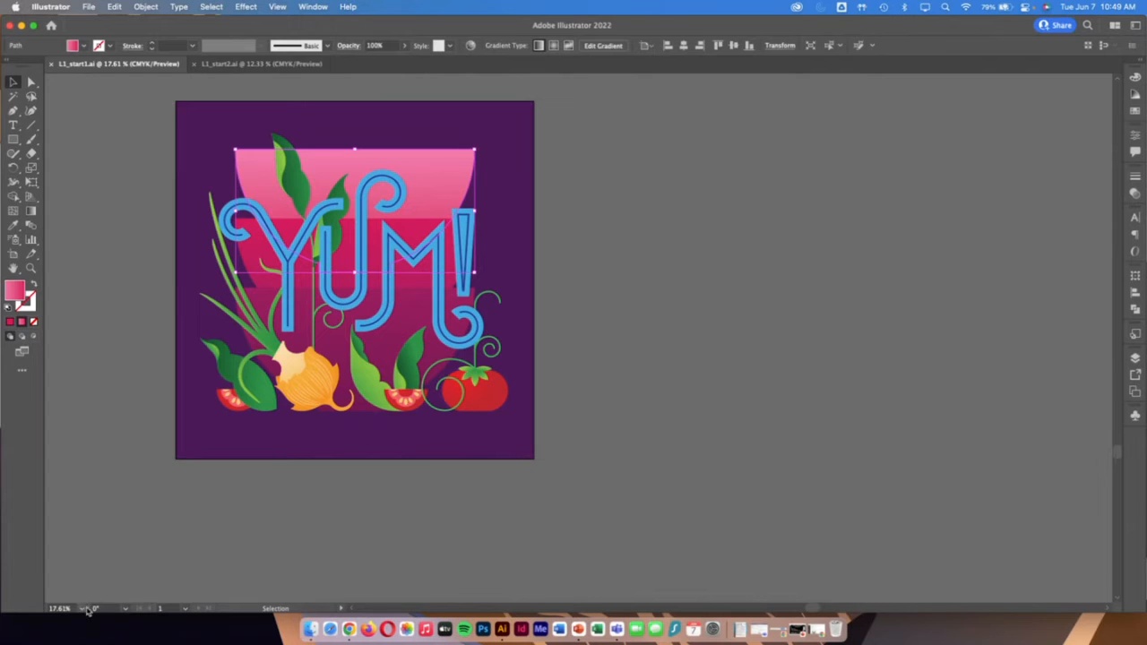
pyautogui.click(126, 612)
pyautogui.click(127, 612)
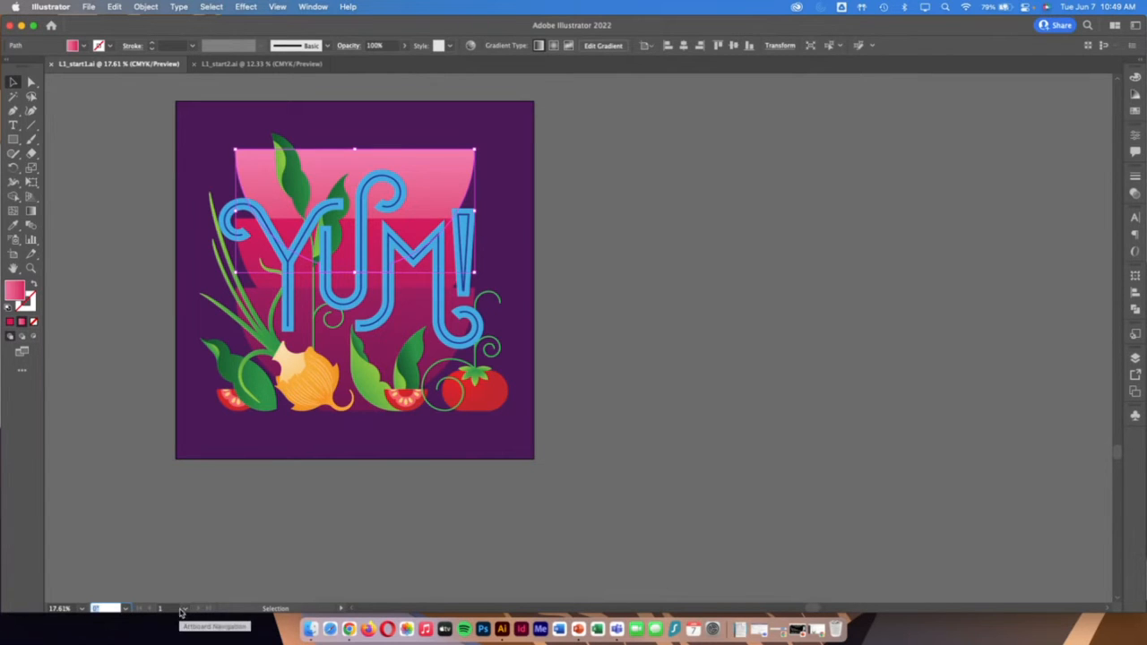
# Switch to the L1_start2.ai document and select the purple background rectangle behind the bowls
pyautogui.click(240, 64)
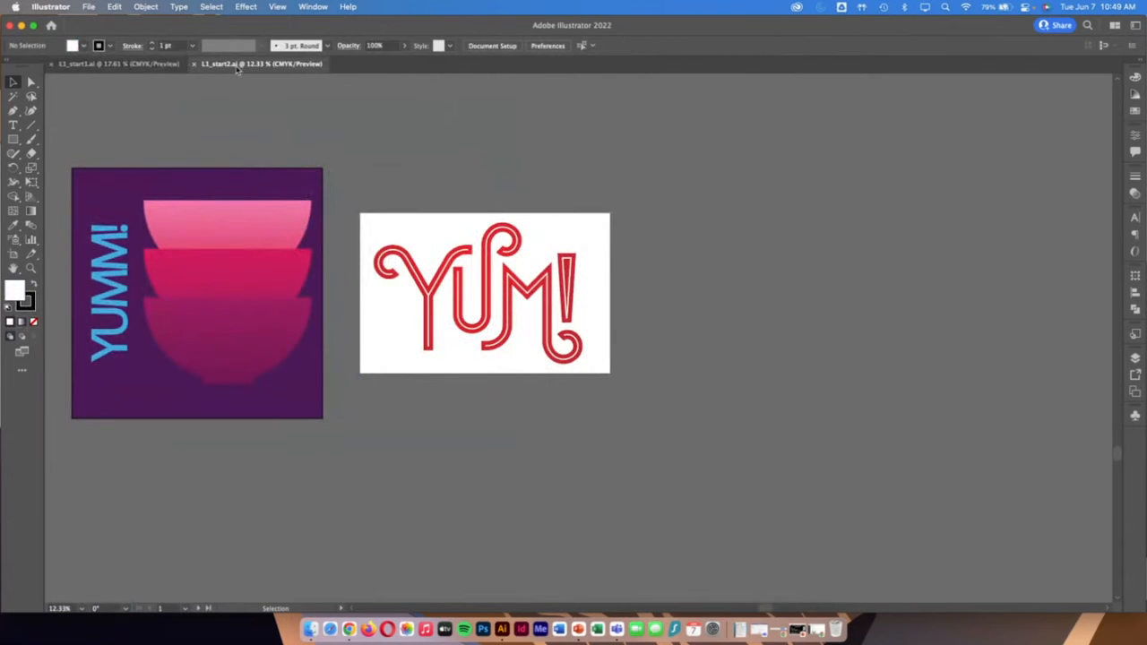
pyautogui.click(114, 64)
pyautogui.click(236, 64)
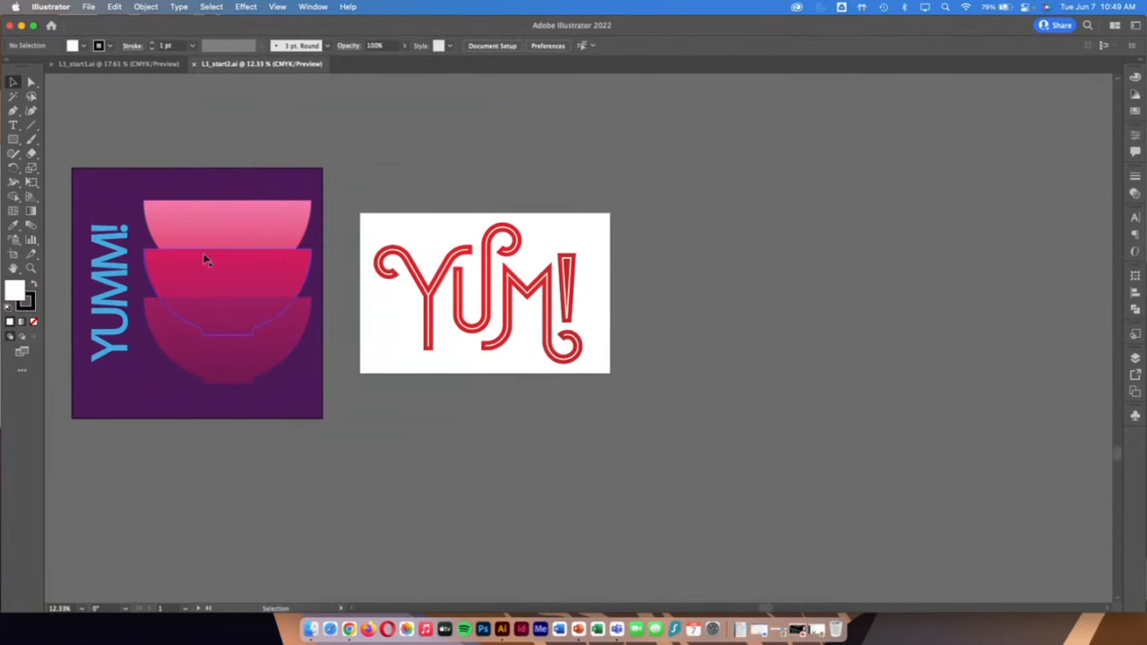
pyautogui.hscroll(-5, 425, 269)
pyautogui.hscroll(-6, 421, 269)
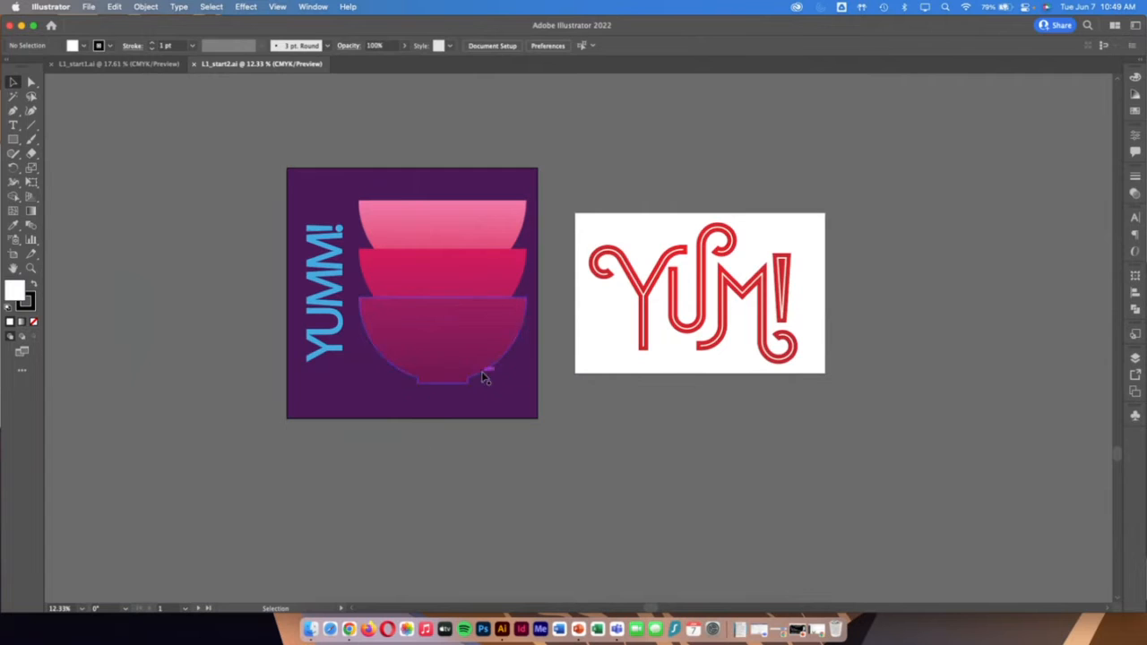
pyautogui.click(516, 398)
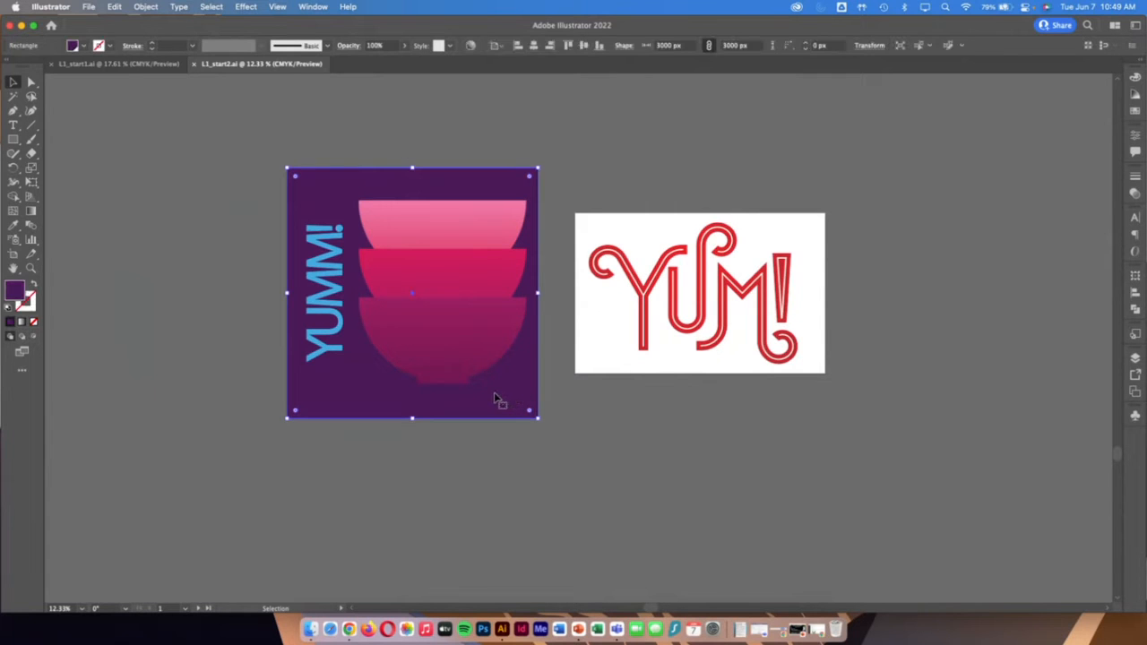
# Go to the YUM text artboard, clear the selection, and return to the YUM with bowls artboard
pyautogui.click(187, 609)
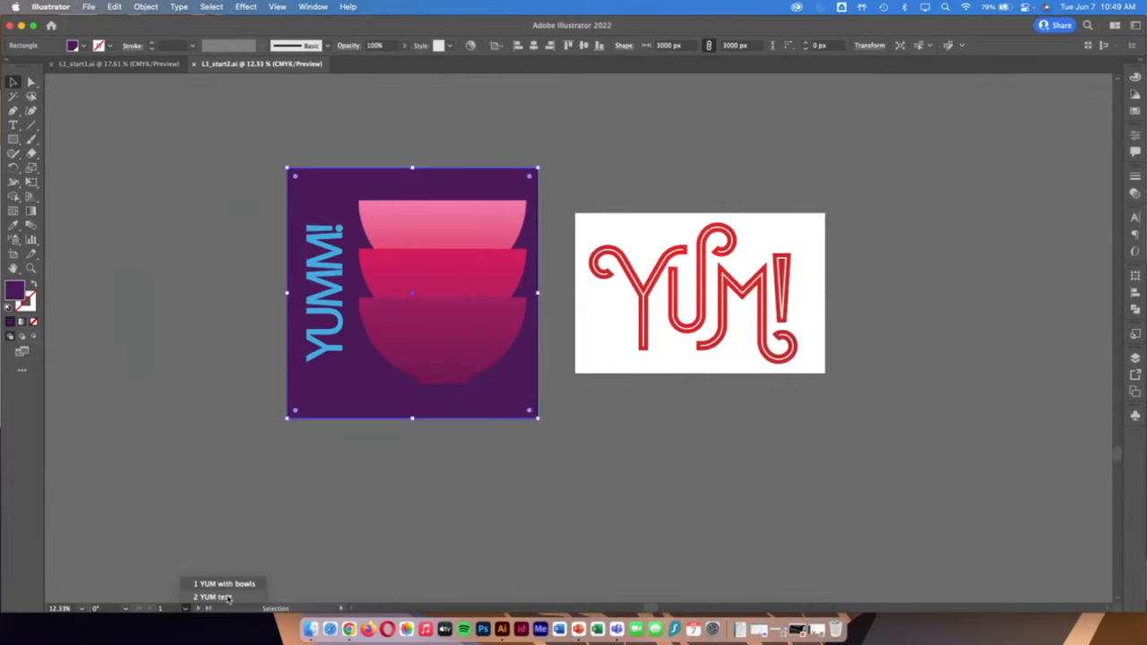
pyautogui.click(215, 597)
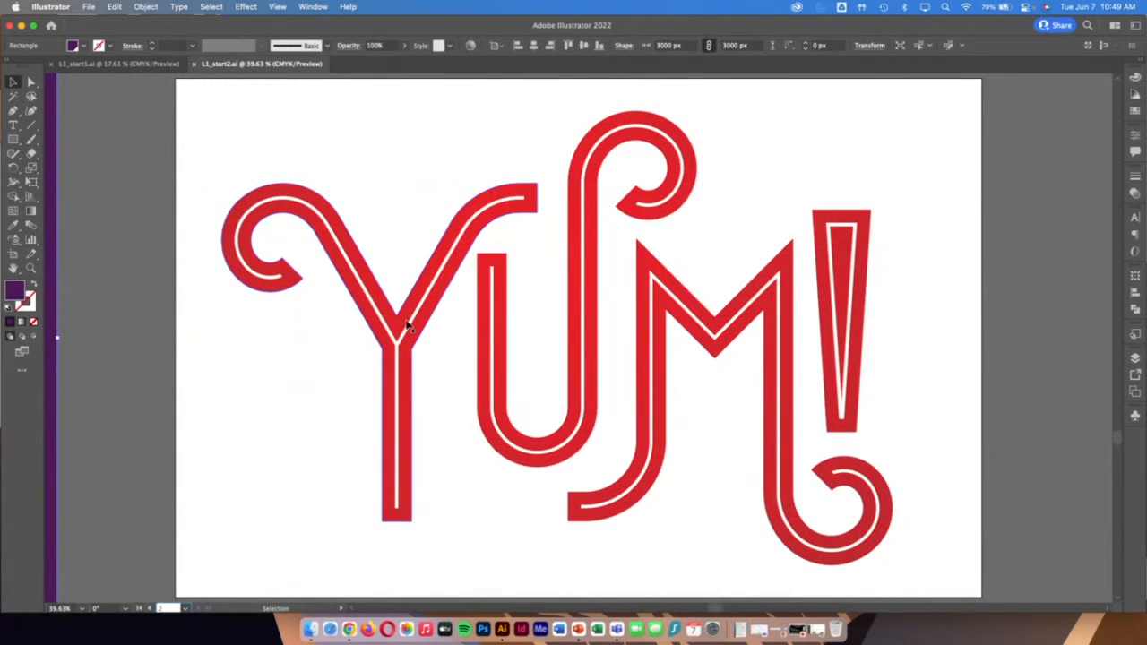
pyautogui.click(330, 387)
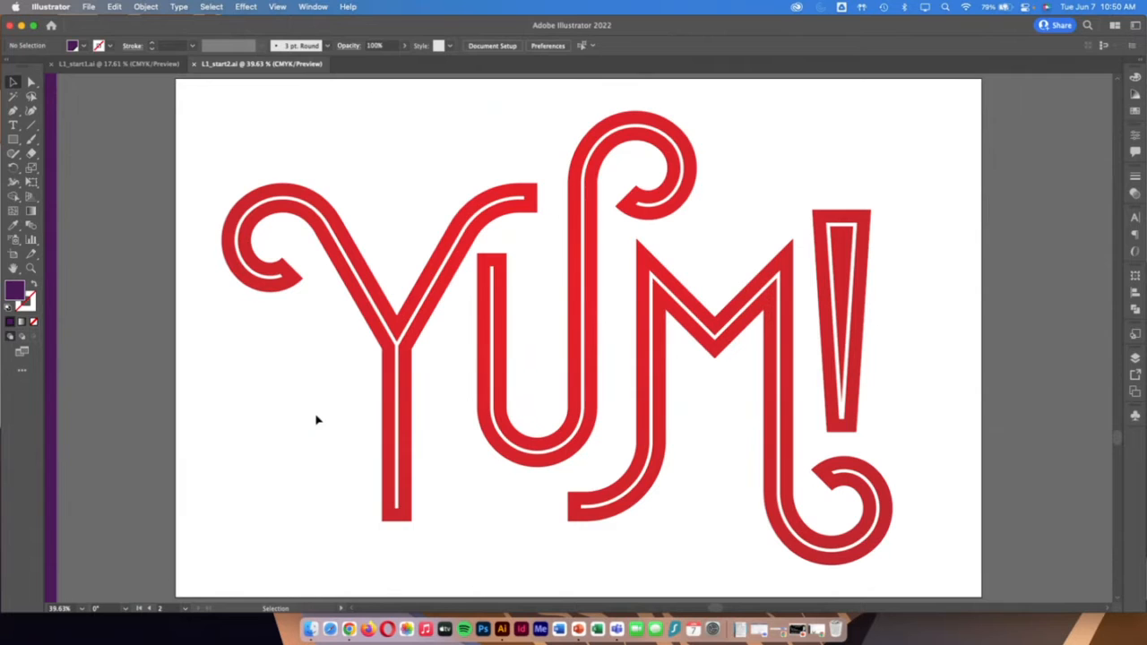
pyautogui.click(150, 609)
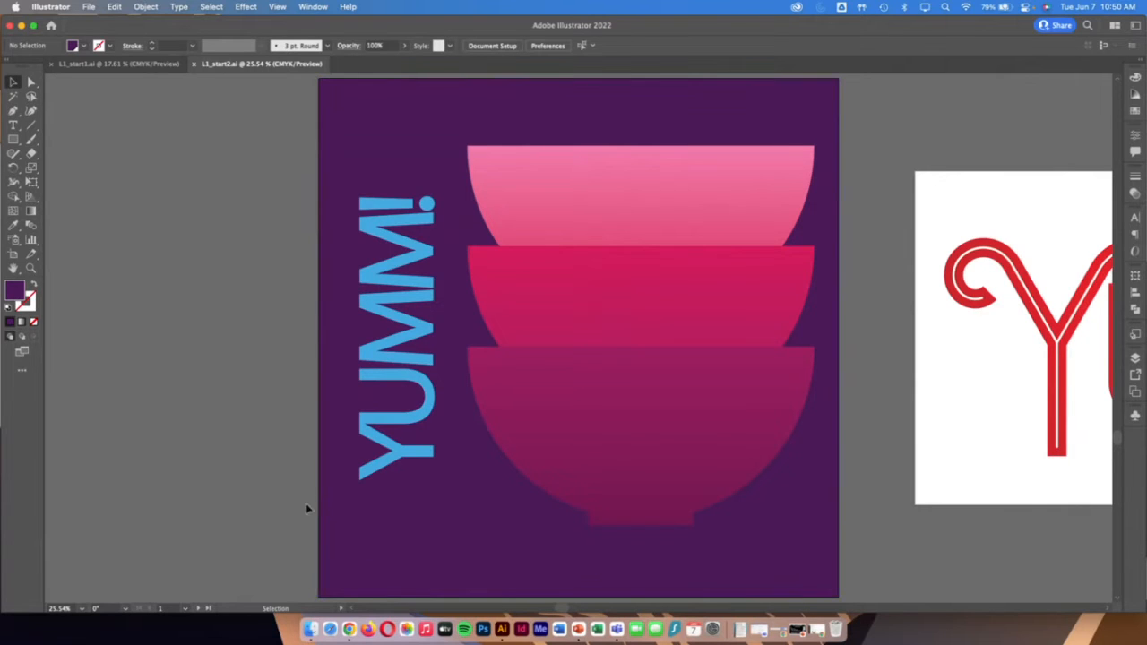
# Compare the Fit All in Window, Fit Artboard in Window and Actual Size views of the artwork
pyautogui.click(277, 7)
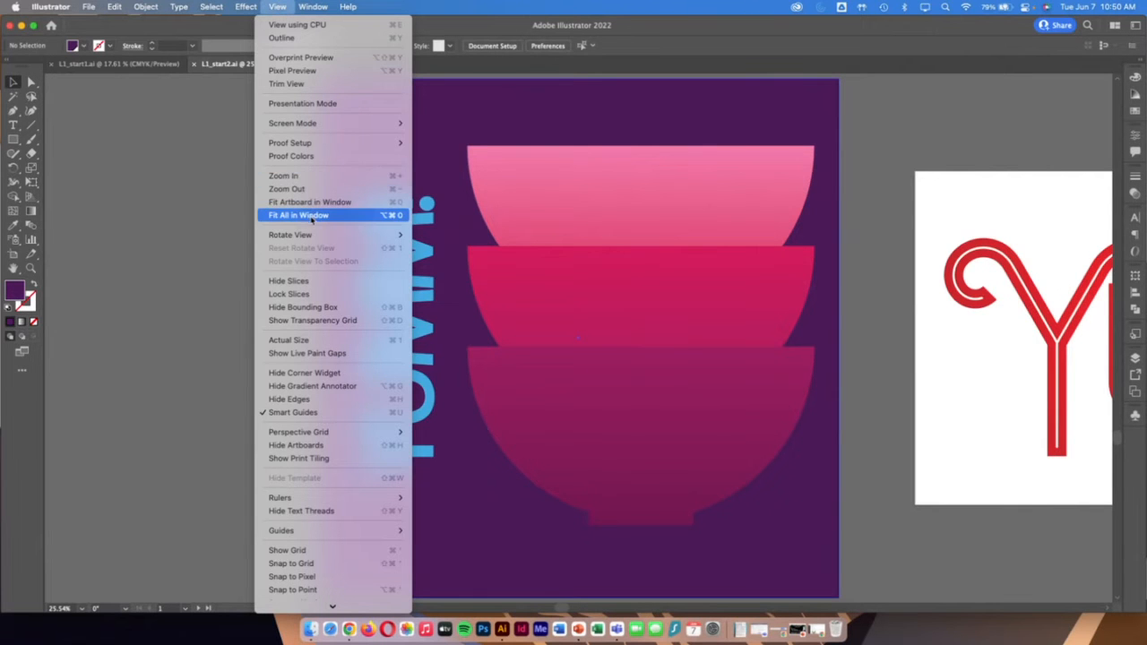
pyautogui.click(311, 216)
pyautogui.click(277, 7)
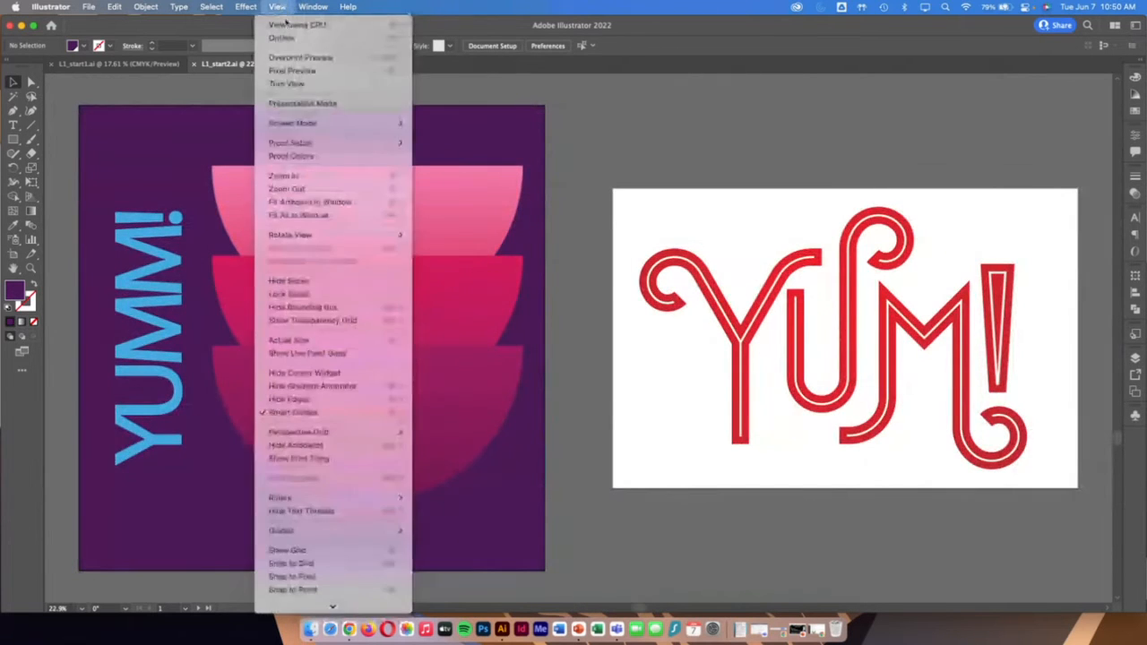
pyautogui.click(319, 202)
pyautogui.click(277, 6)
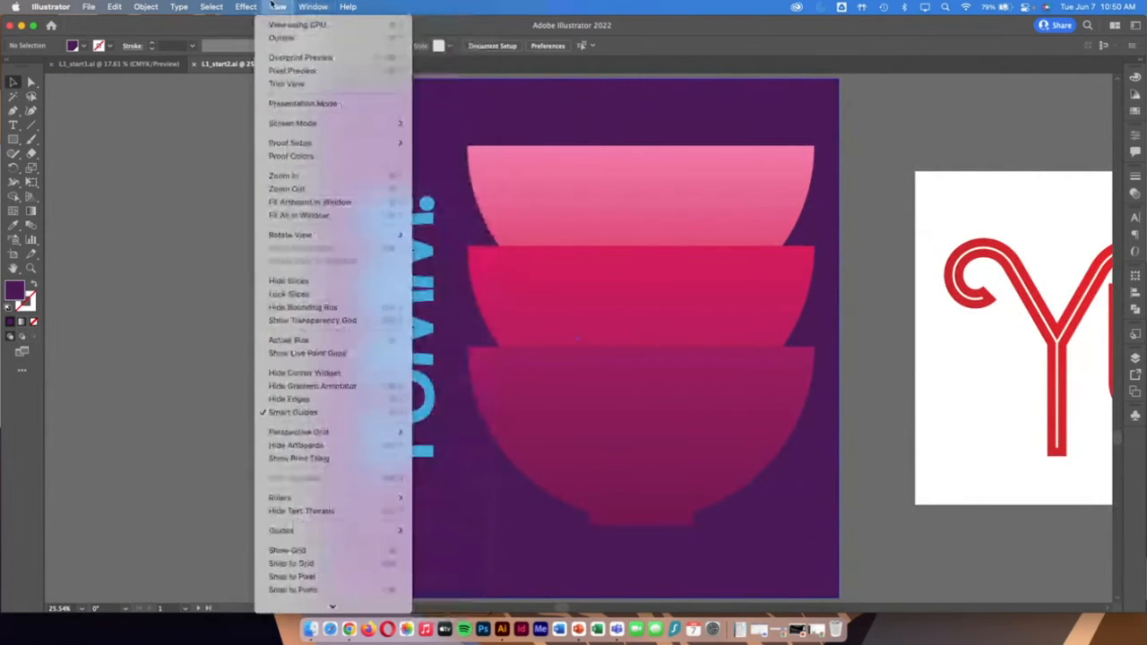
pyautogui.click(309, 341)
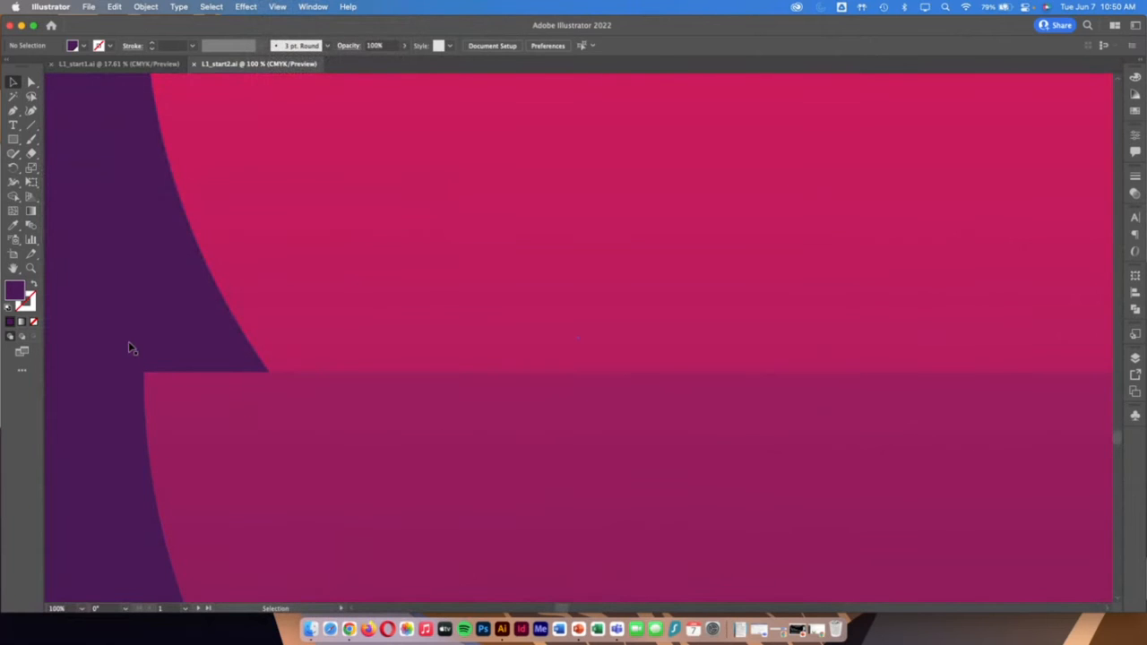
# Try the preset zoom levels by setting the magnification to 12750% and finally to 8.33%
pyautogui.click(81, 610)
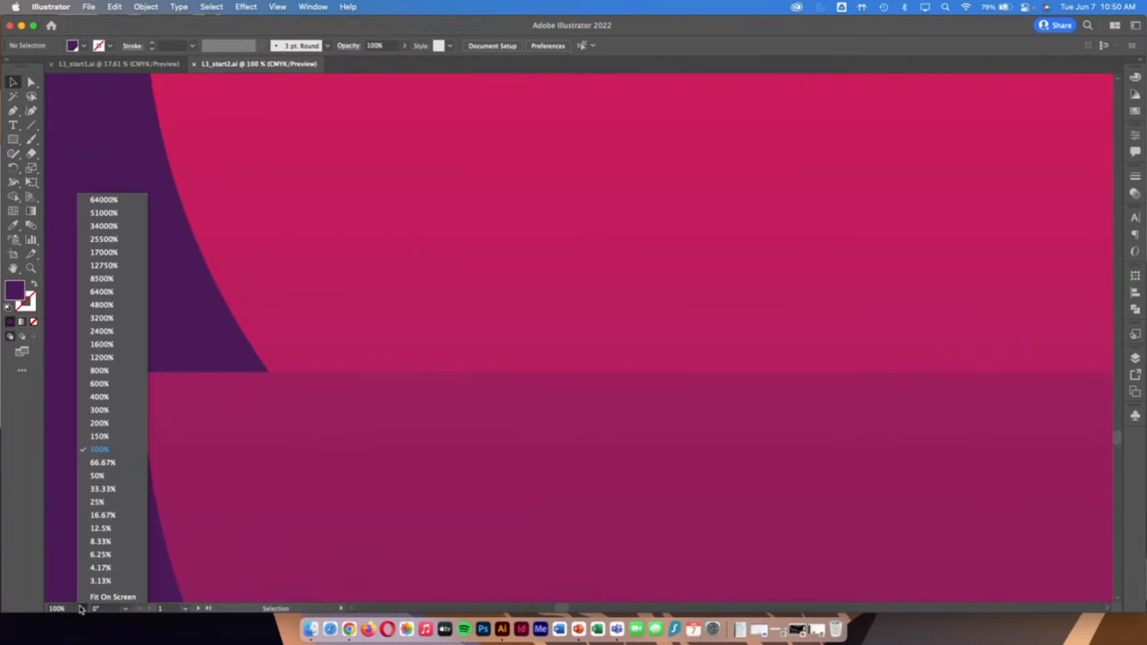
pyautogui.click(82, 609)
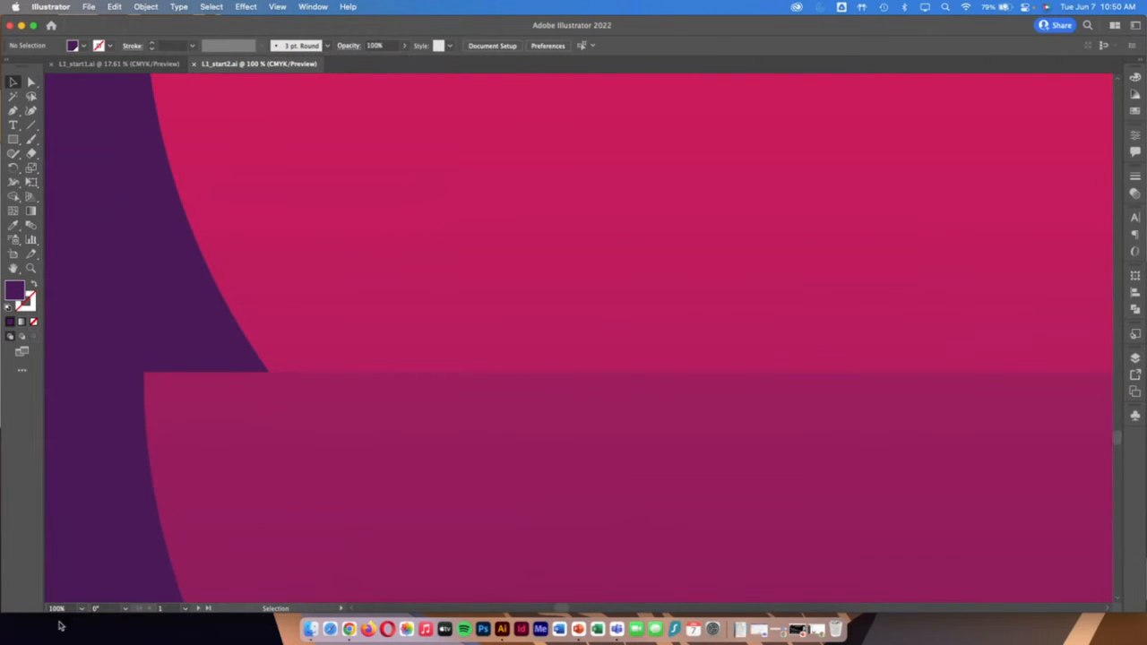
pyautogui.click(82, 609)
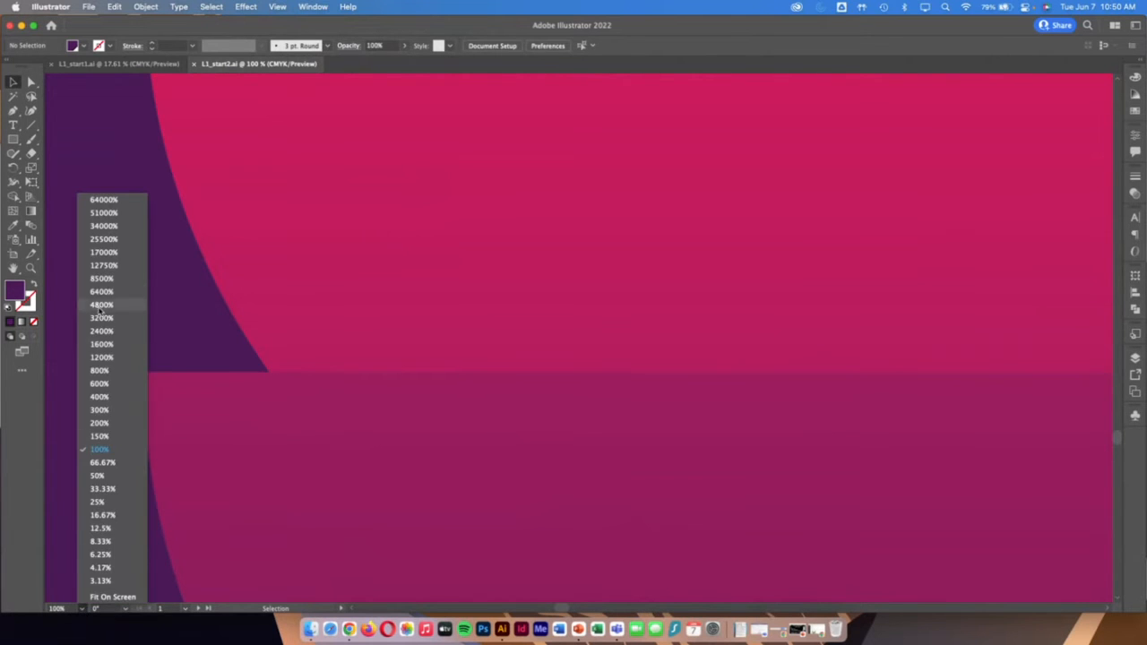
pyautogui.click(103, 265)
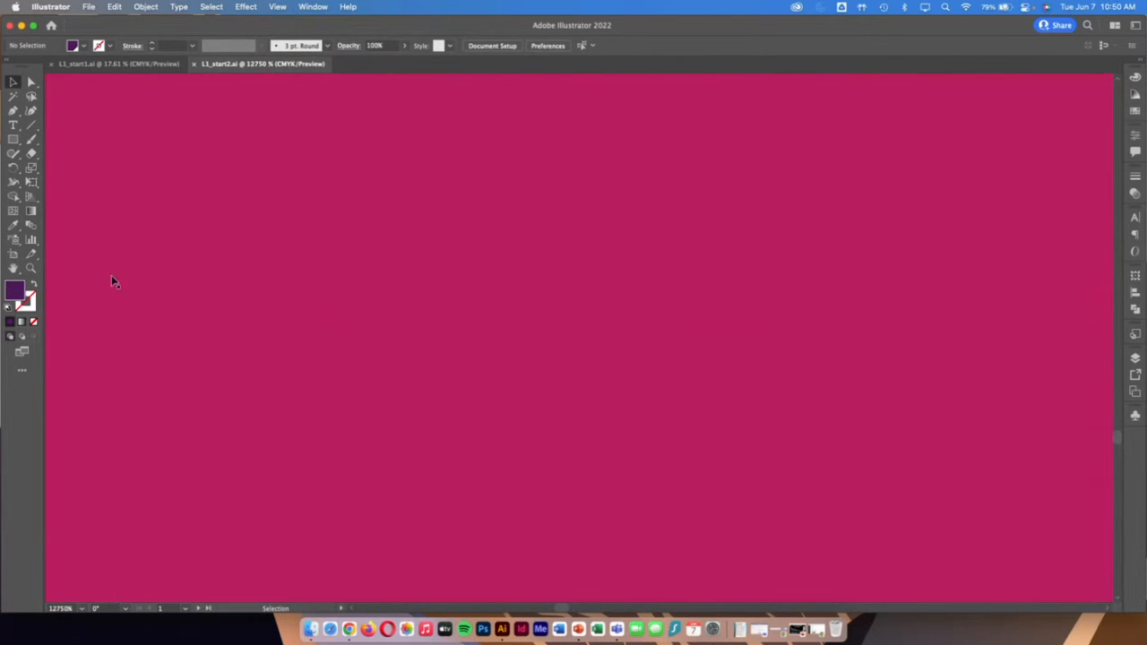
pyautogui.click(83, 609)
pyautogui.click(116, 543)
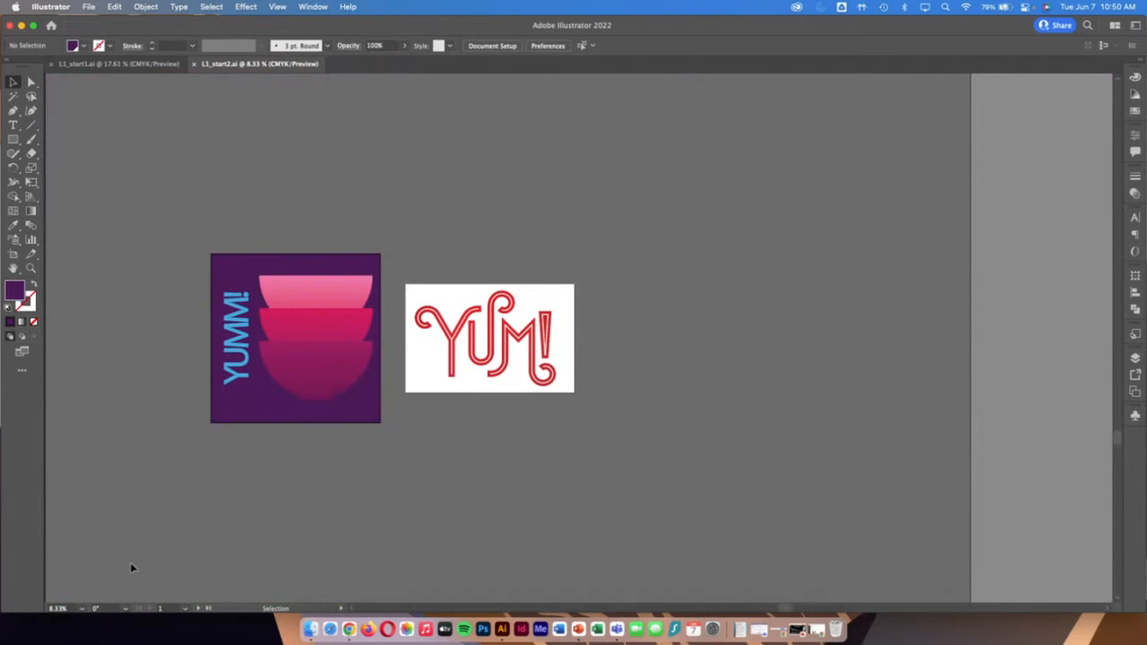
# Magnify the exclamation mark at the end of the blue YUMM! text with the Zoom tool
pyautogui.click(31, 269)
pyautogui.moveTo(257, 298); pyautogui.dragTo(367, 320)
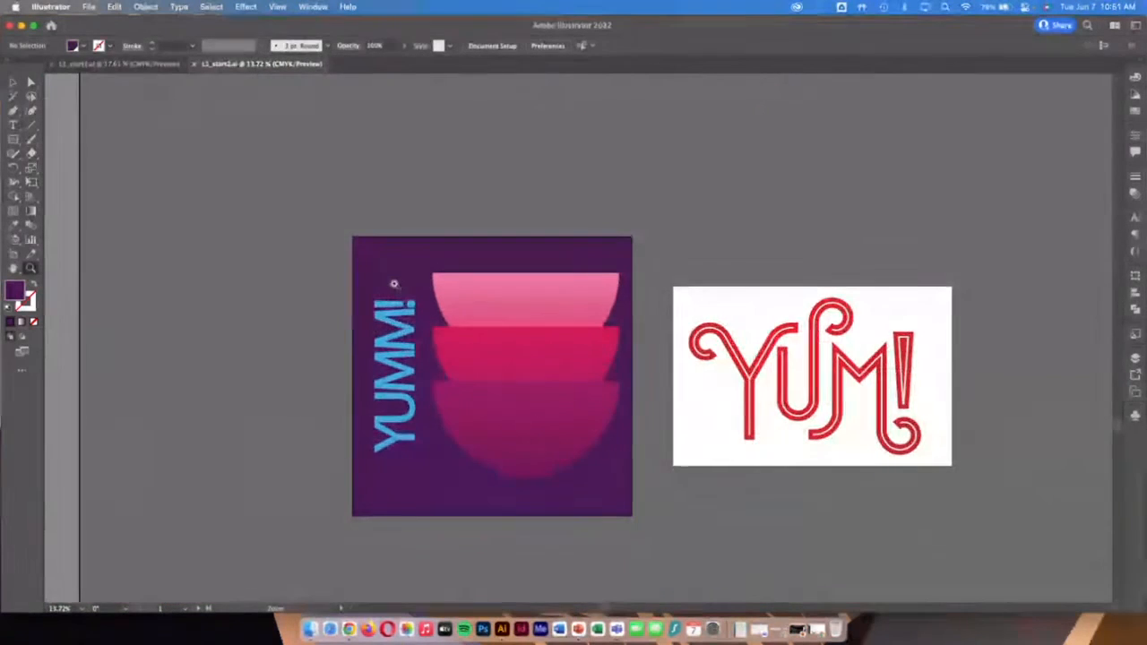
pyautogui.moveTo(394, 284); pyautogui.dragTo(660, 482)
pyautogui.moveTo(527, 448); pyautogui.dragTo(637, 513)
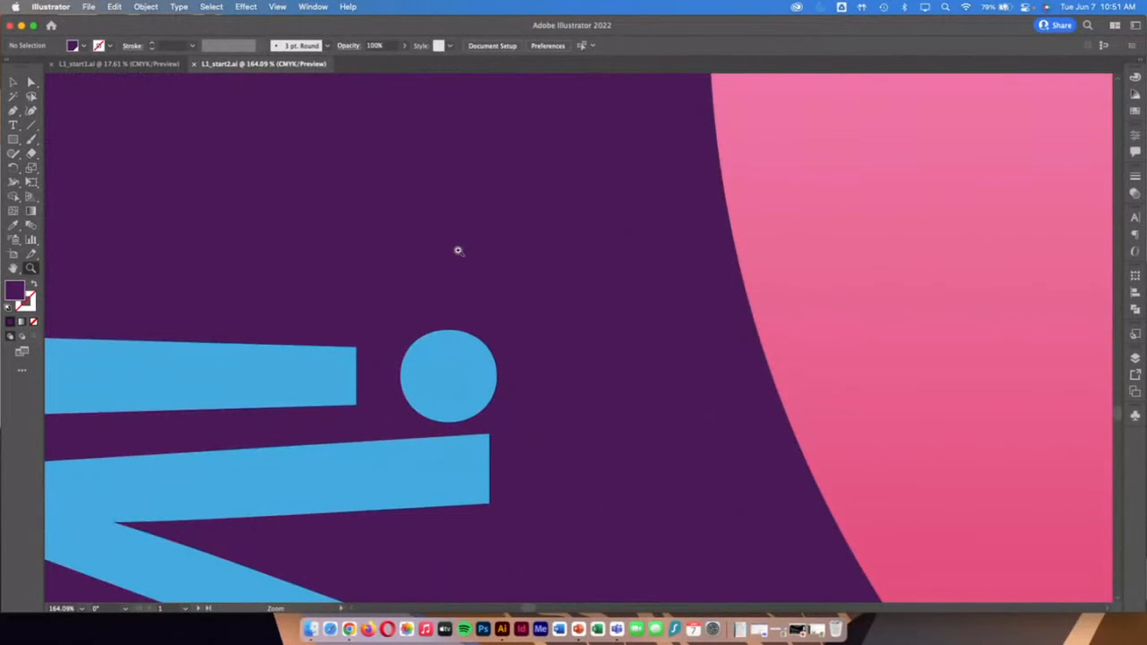
# Pan around the magnified artwork with the Hand tool, from the exclamation mark across the bowls and along the blue letters to the Y
pyautogui.moveTo(458, 250); pyautogui.dragTo(573, 340)
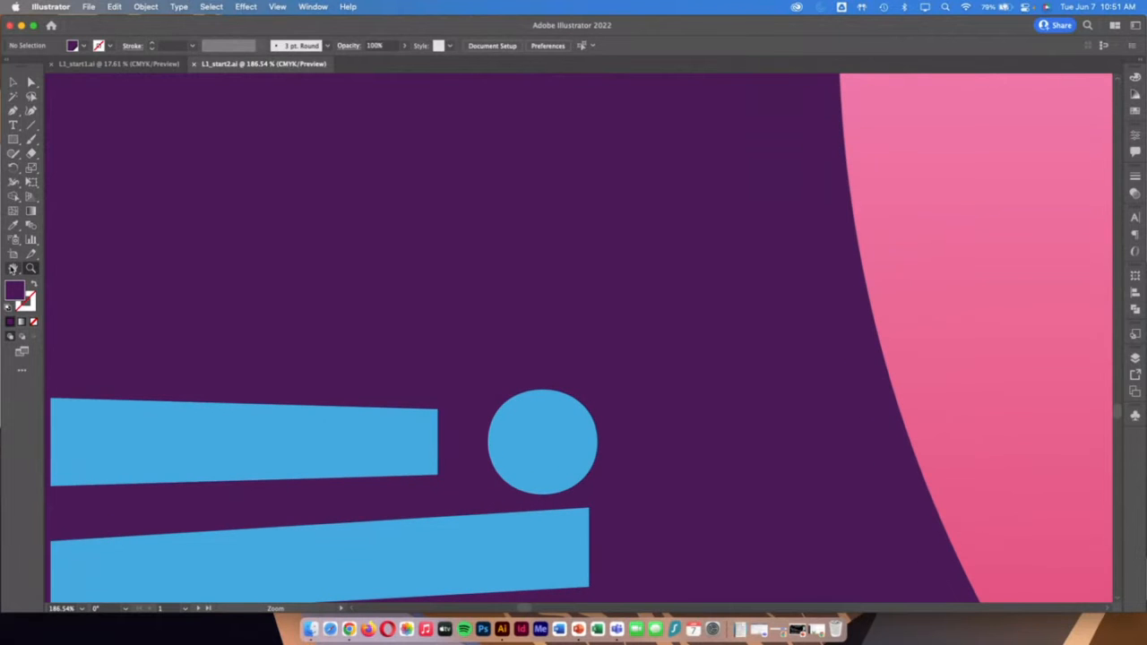
pyautogui.click(13, 268)
pyautogui.moveTo(657, 389); pyautogui.dragTo(670, 319)
pyautogui.moveTo(804, 433); pyautogui.dragTo(427, 191)
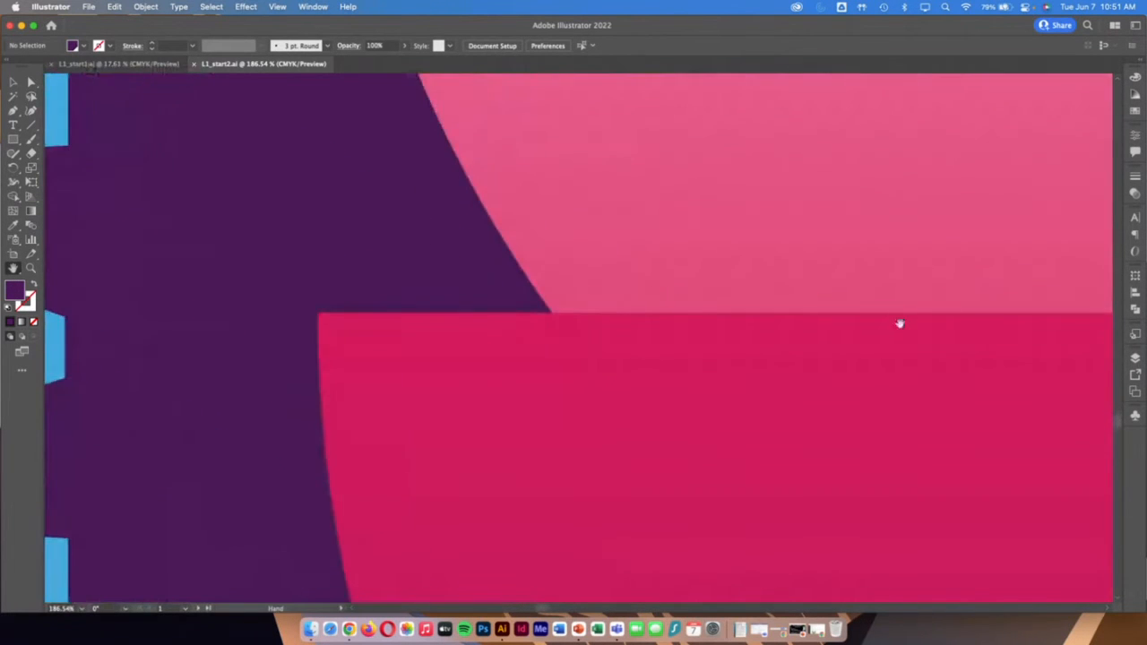
pyautogui.moveTo(898, 323); pyautogui.dragTo(608, 346)
pyautogui.moveTo(930, 340); pyautogui.dragTo(1062, 182)
pyautogui.moveTo(662, 309); pyautogui.dragTo(681, 220)
pyautogui.moveTo(495, 453); pyautogui.dragTo(545, 215)
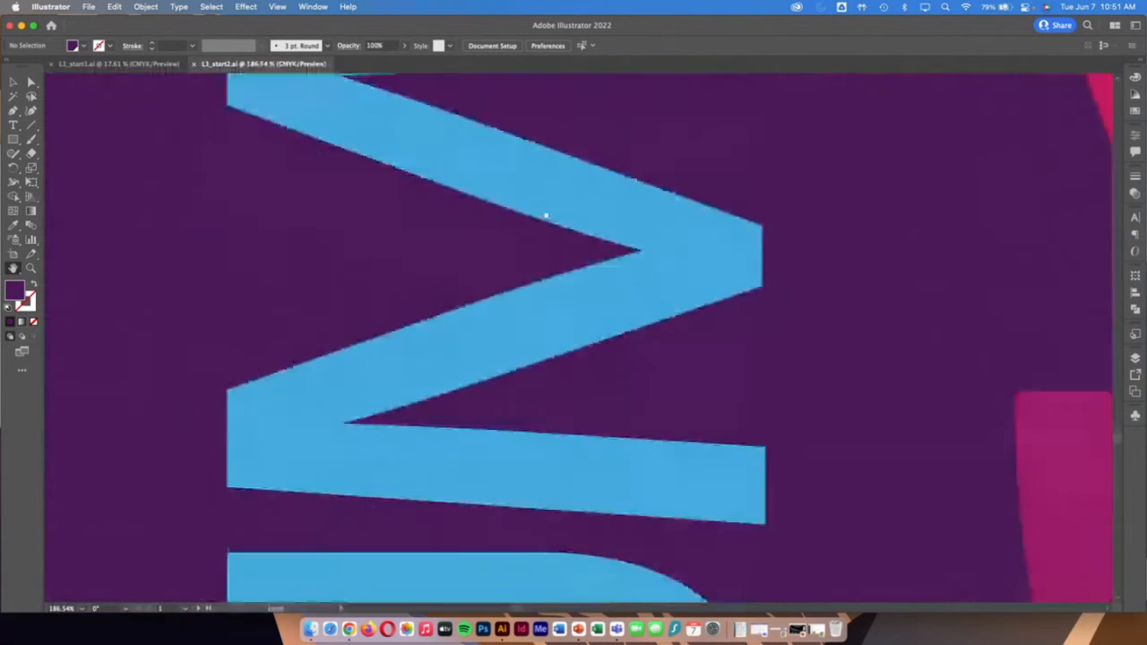
pyautogui.moveTo(520, 359); pyautogui.dragTo(528, 46)
pyautogui.moveTo(506, 383); pyautogui.dragTo(520, 94)
pyautogui.moveTo(527, 439); pyautogui.dragTo(522, 231)
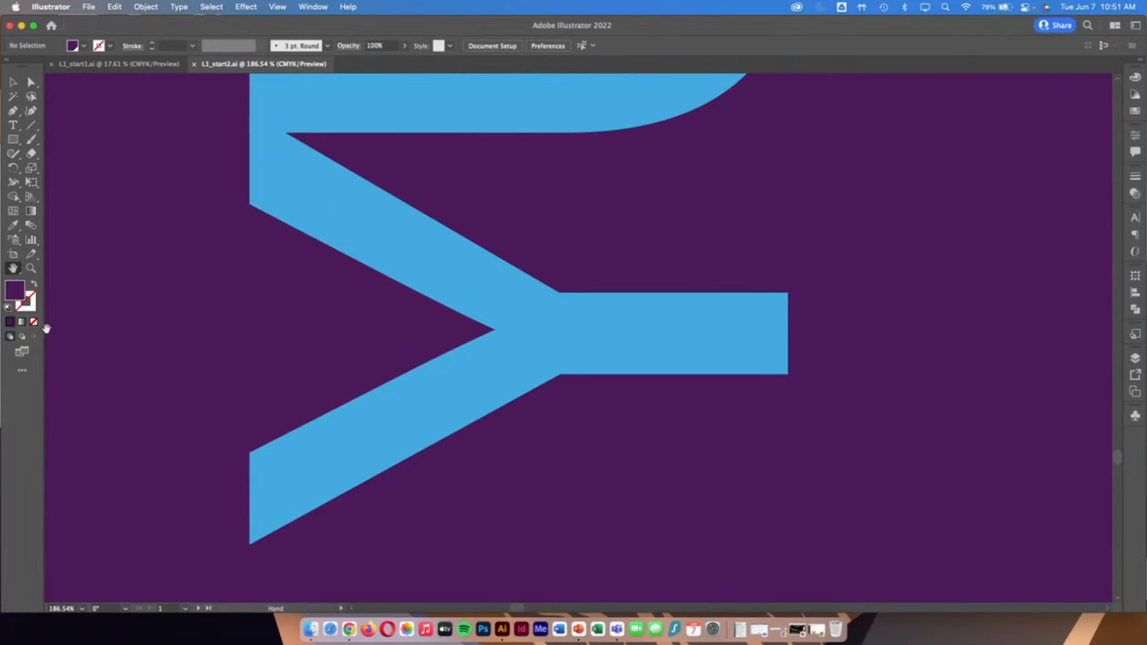
# Zoom out from the letter Y with the Zoom tool to about 23.56%, and switch to the Selection tool
pyautogui.click(29, 269)
pyautogui.moveTo(868, 287); pyautogui.dragTo(555, 285)
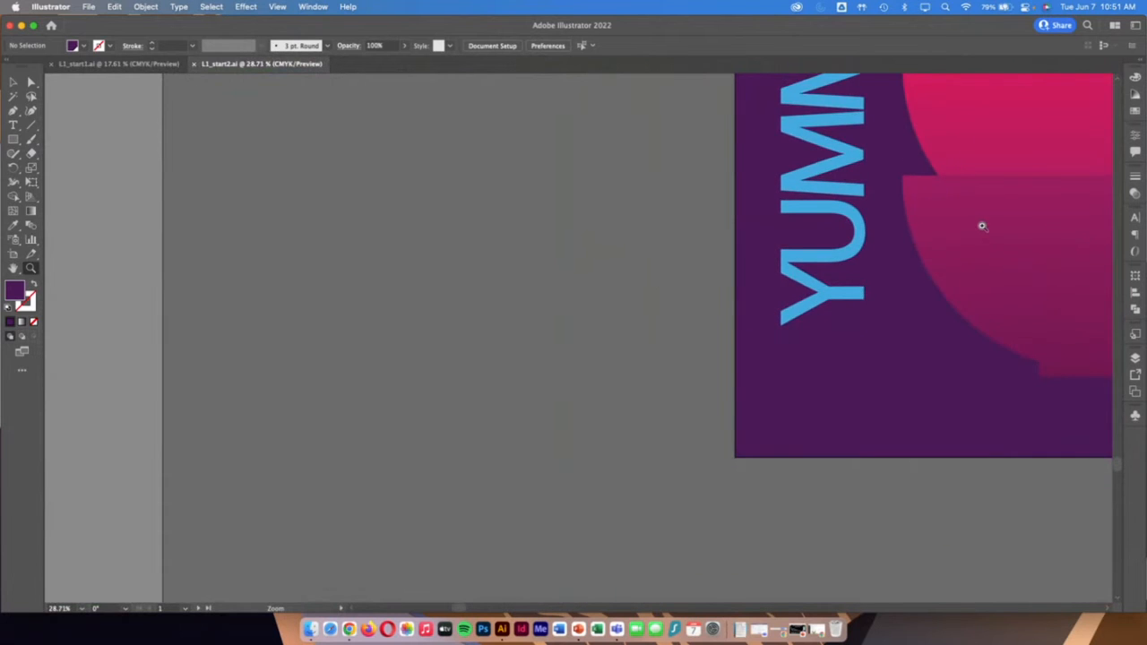
pyautogui.moveTo(980, 225); pyautogui.dragTo(944, 225)
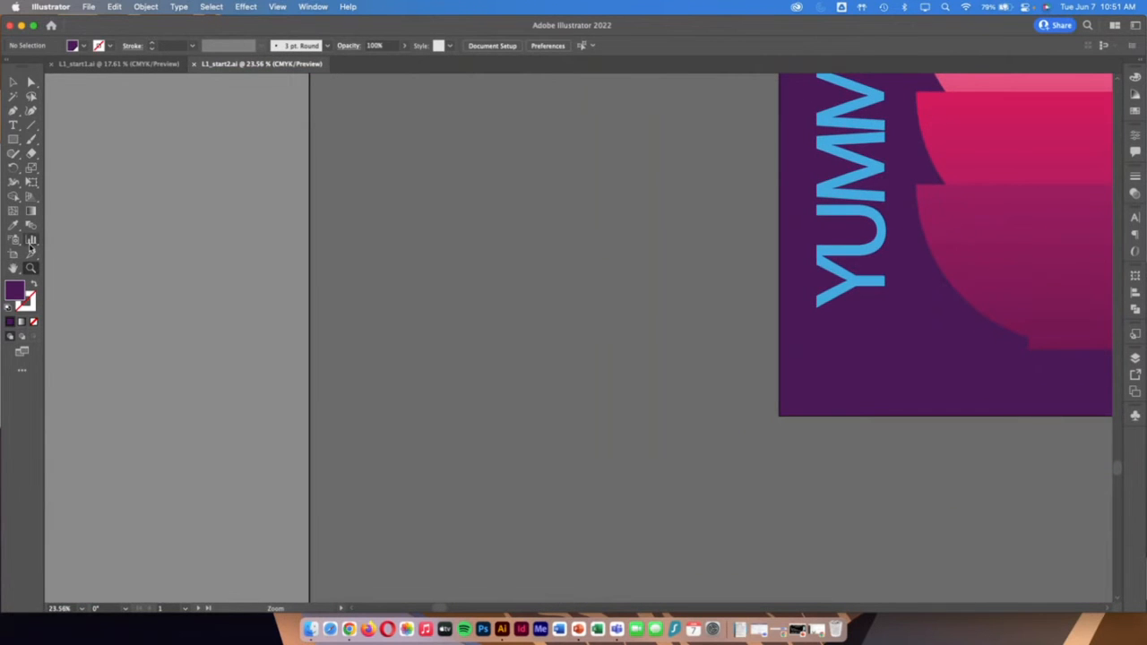
pyautogui.click(13, 110)
pyautogui.click(15, 83)
pyautogui.click(15, 82)
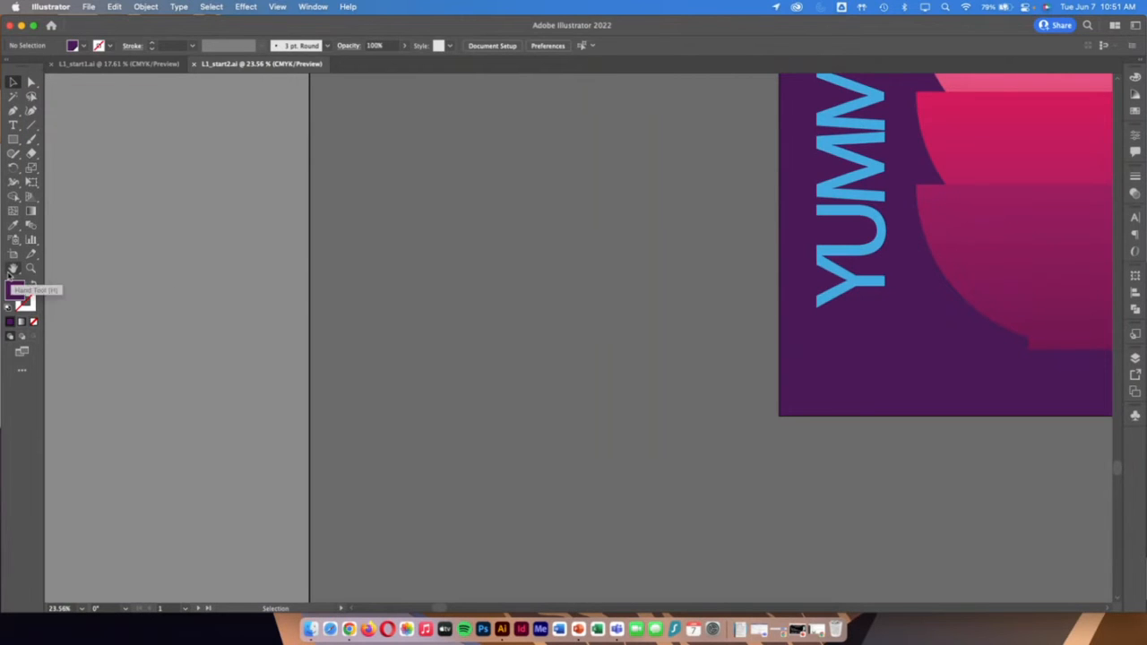
# Set the magnification to 600%, and fit the bowls artboard back in the window using the Hand tool's shortcut
pyautogui.click(81, 608)
pyautogui.click(109, 386)
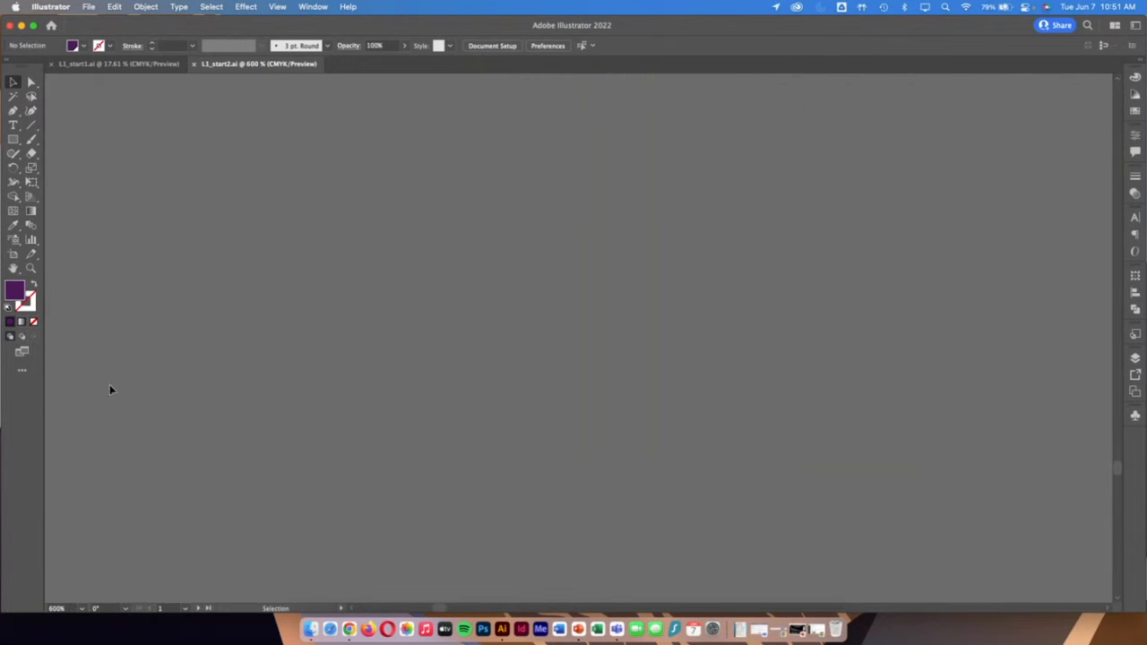
pyautogui.doubleClick(12, 267)
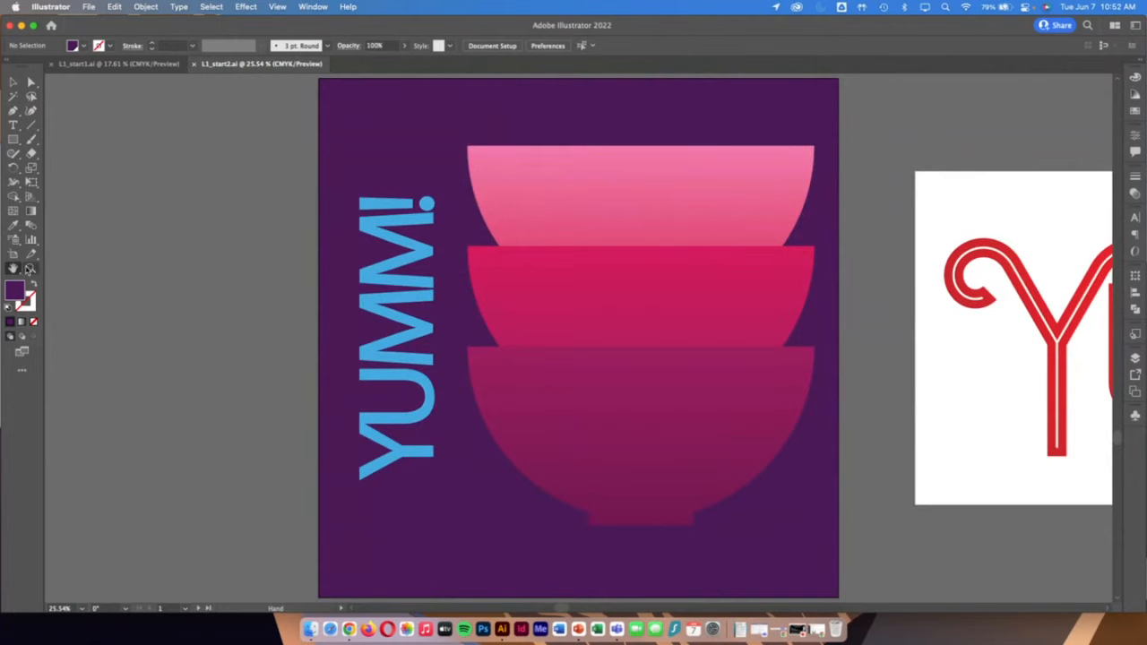
# Zoom far into the YUMM! lettering and back out with the Zoom tool, finishing on the Selection tool
pyautogui.click(31, 268)
pyautogui.moveTo(408, 220); pyautogui.dragTo(686, 310)
pyautogui.moveTo(461, 236); pyautogui.dragTo(801, 350)
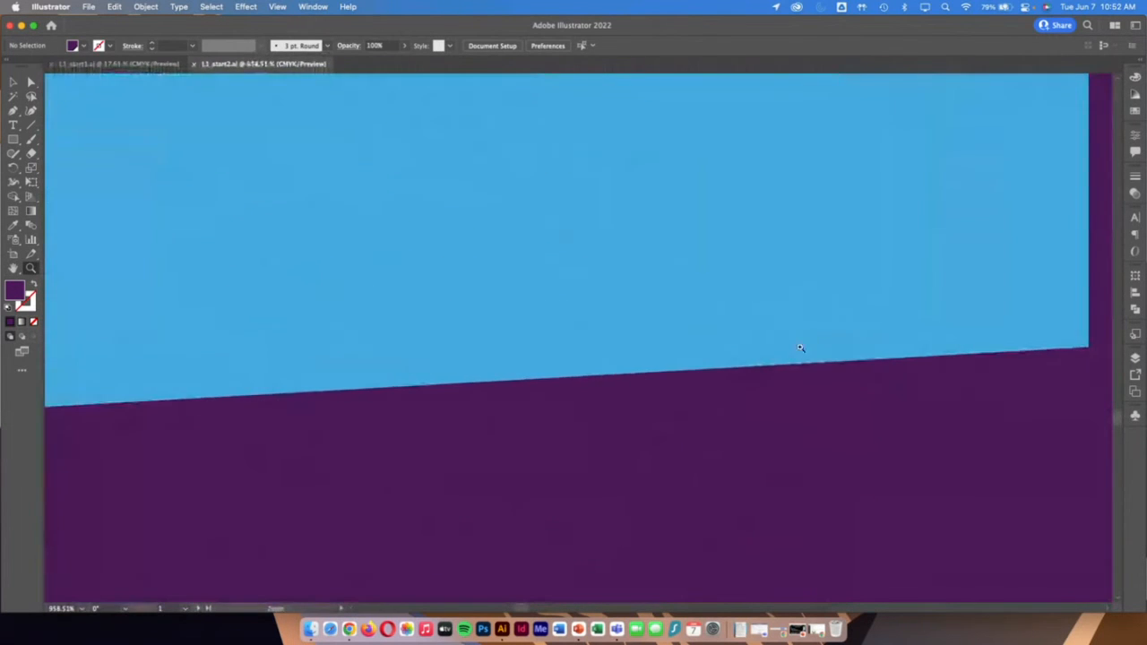
pyautogui.moveTo(504, 370); pyautogui.dragTo(624, 438)
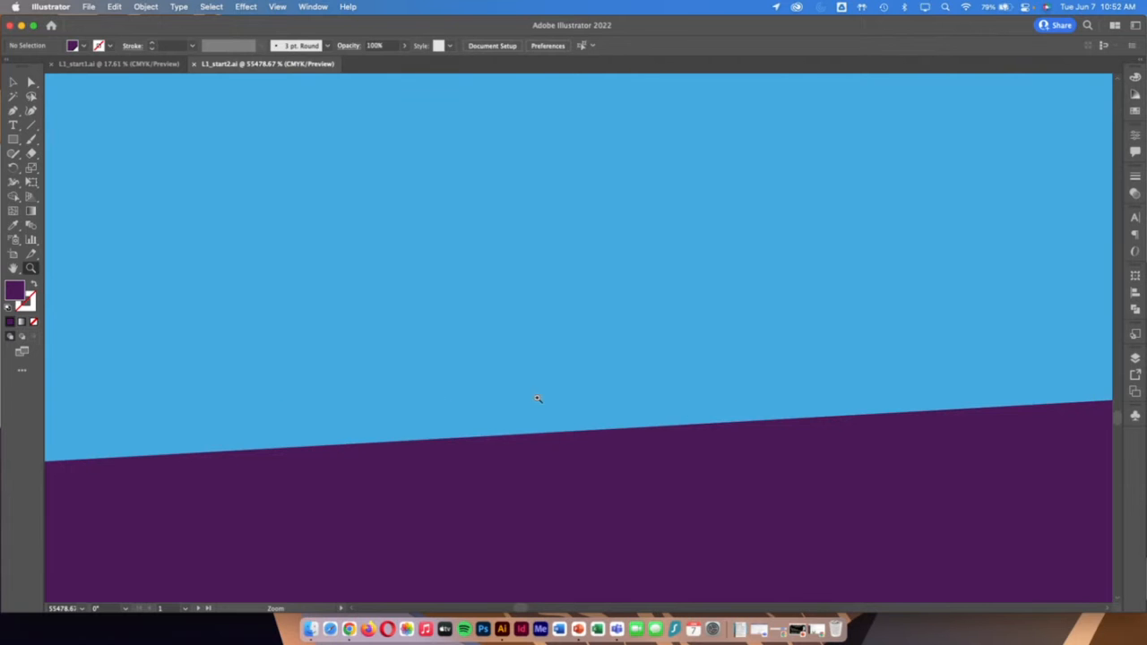
pyautogui.moveTo(835, 381); pyautogui.dragTo(135, 322)
pyautogui.moveTo(796, 375); pyautogui.dragTo(962, 371)
pyautogui.click(12, 82)
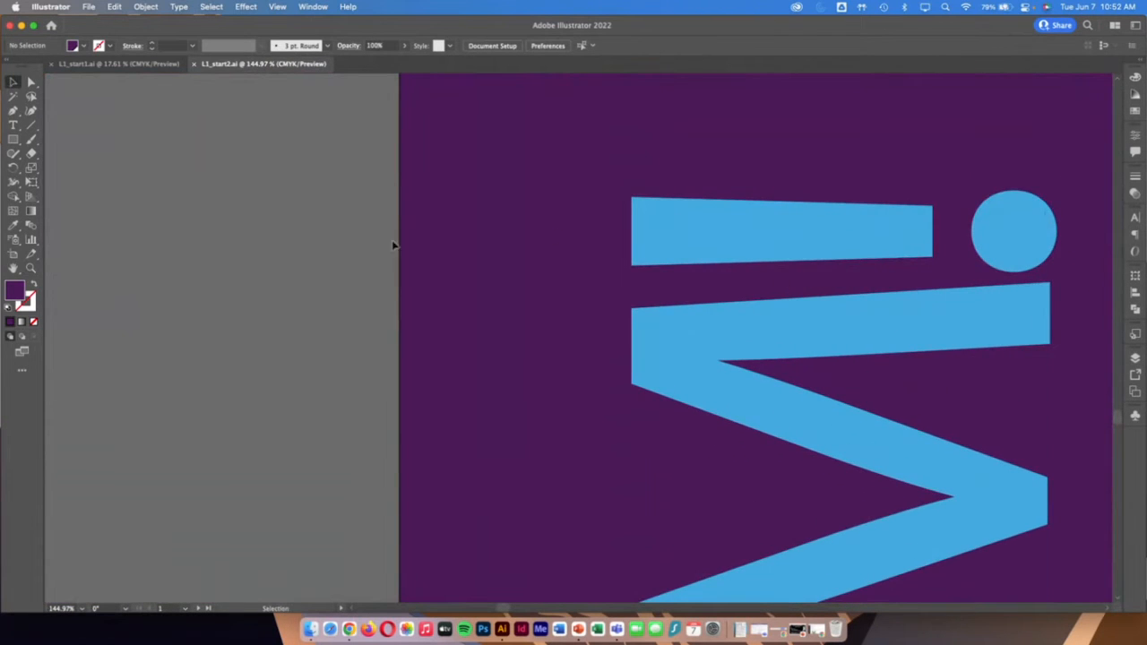
# Pan the enlarged letters with the Hand tool, and use the Selection tool to select the YUMM! text and finally the light pink bowl
pyautogui.press('h')
pyautogui.moveTo(929, 291); pyautogui.dragTo(524, 243)
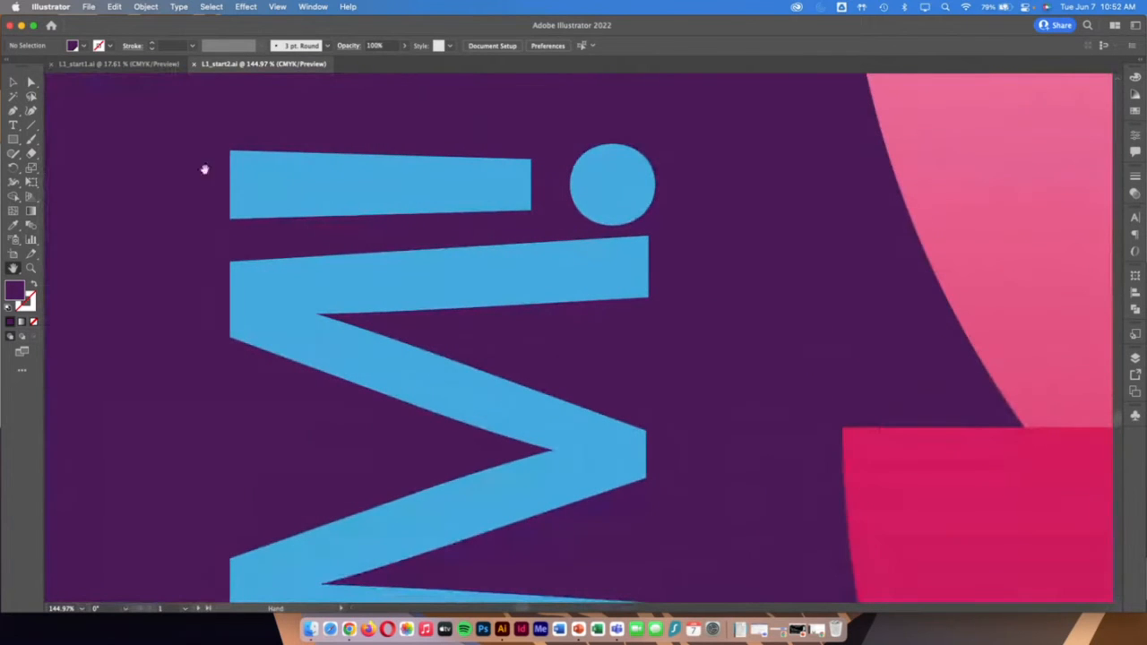
pyautogui.press('v')
pyautogui.click(372, 267)
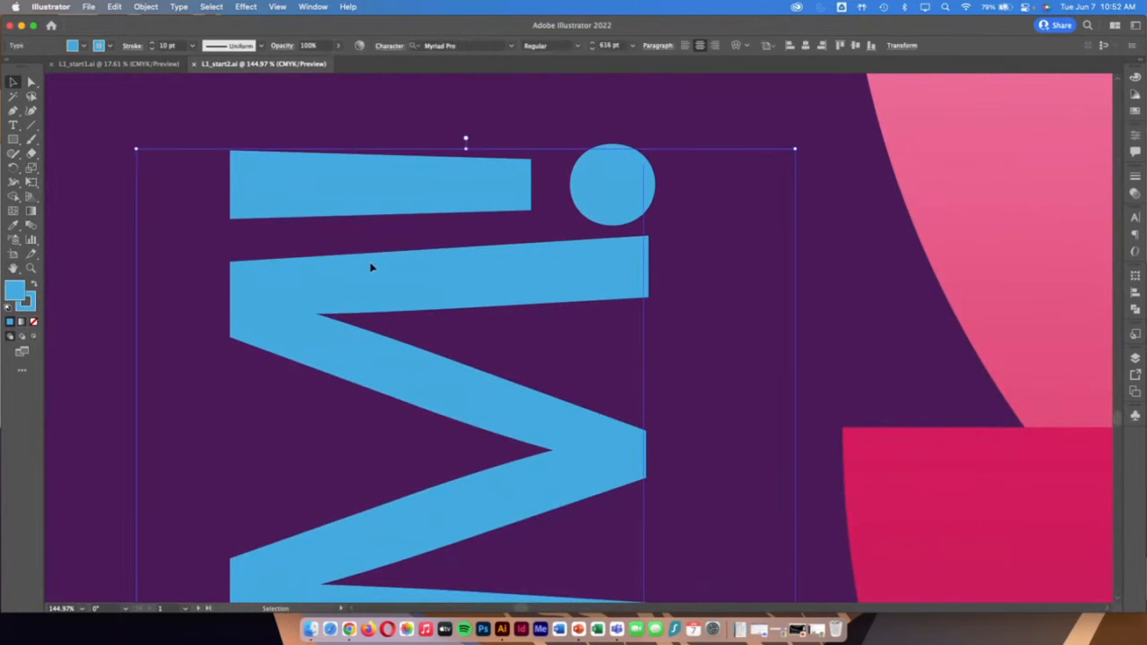
pyautogui.click(911, 218)
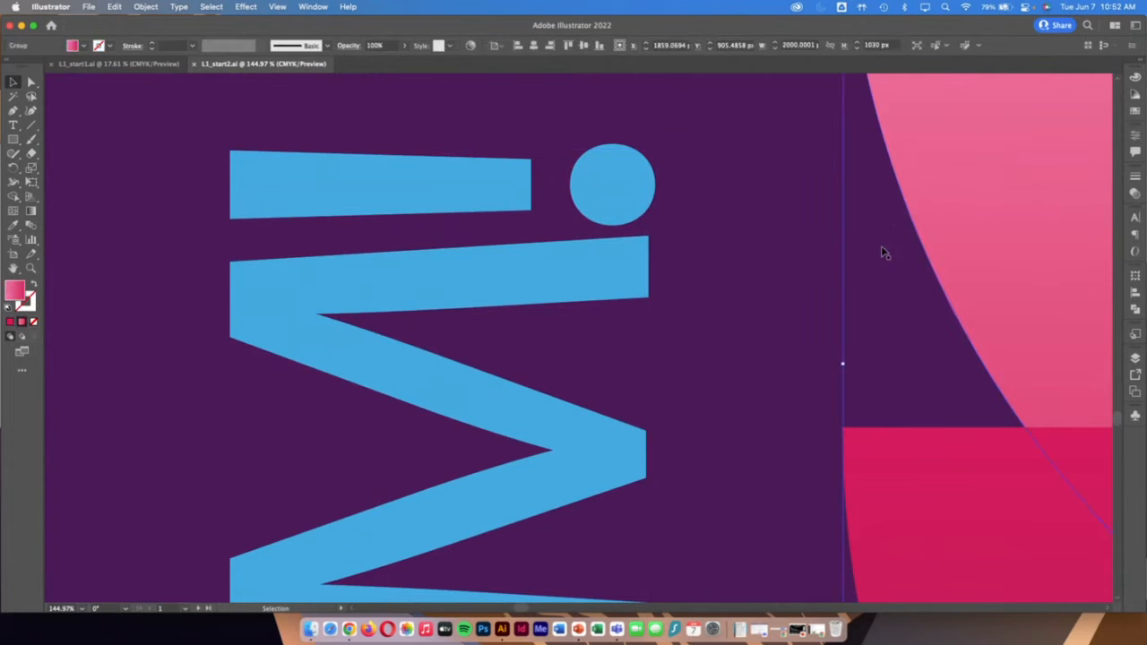
# Pan across the enlarged bowls with the Hand tool down to the selected bowl's base, and fit the whole artboard in the window
pyautogui.click(13, 269)
pyautogui.moveTo(933, 217); pyautogui.dragTo(484, 419)
pyautogui.moveTo(573, 320); pyautogui.dragTo(382, 340)
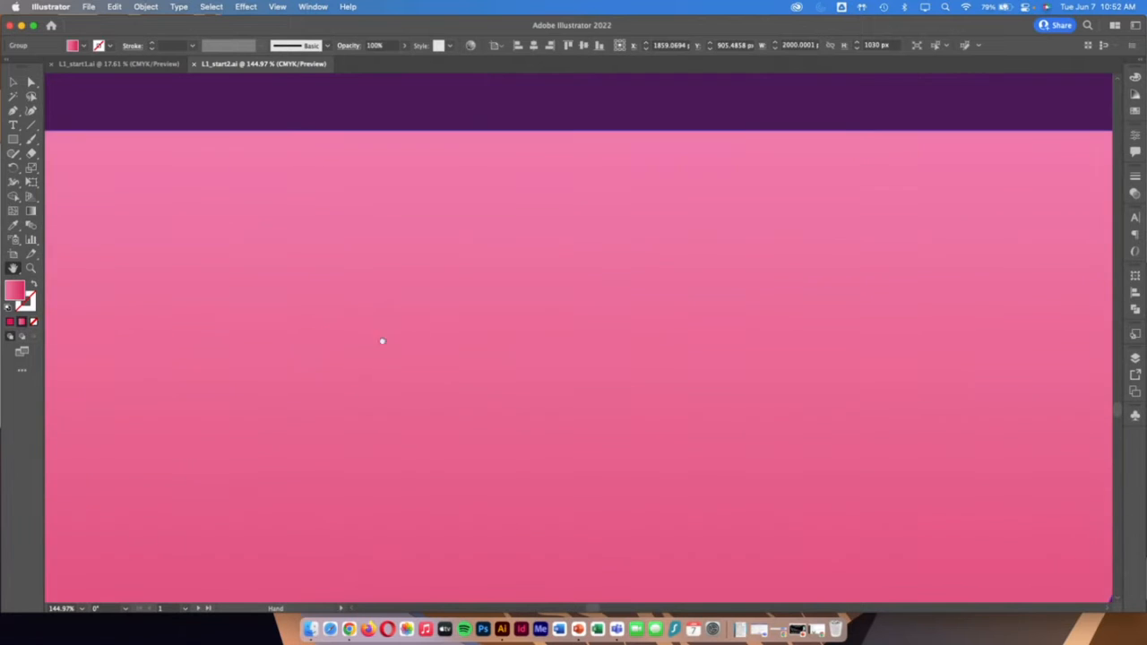
pyautogui.moveTo(943, 366); pyautogui.dragTo(901, 215)
pyautogui.moveTo(791, 411); pyautogui.dragTo(779, 145)
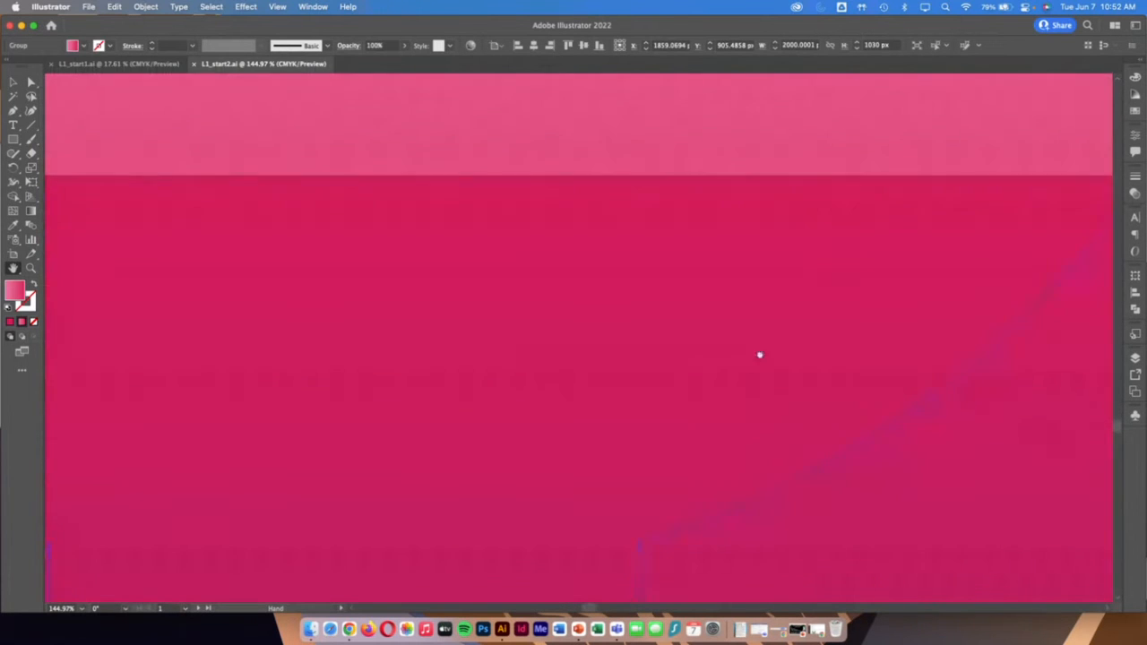
pyautogui.moveTo(759, 354); pyautogui.dragTo(873, 287)
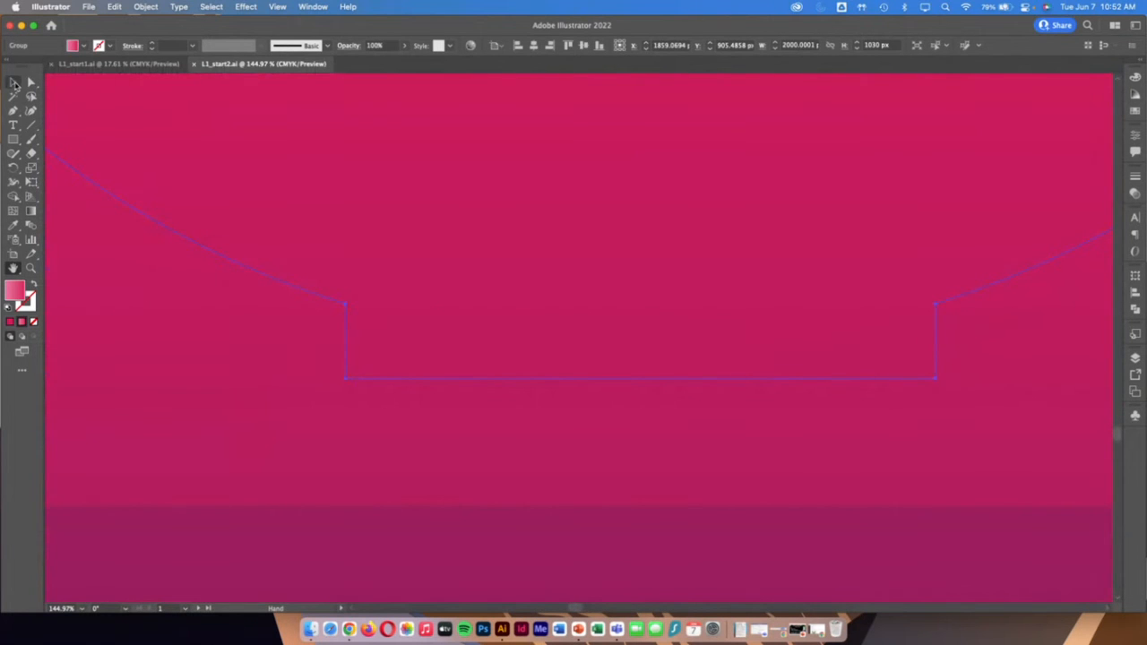
pyautogui.click(15, 82)
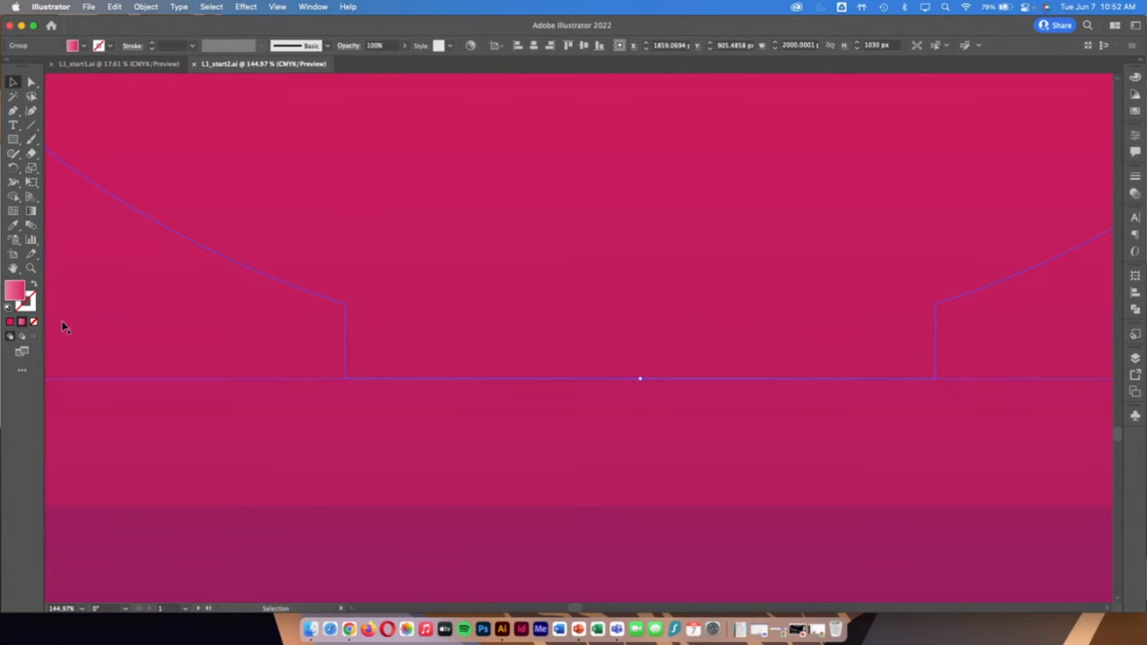
pyautogui.doubleClick(13, 268)
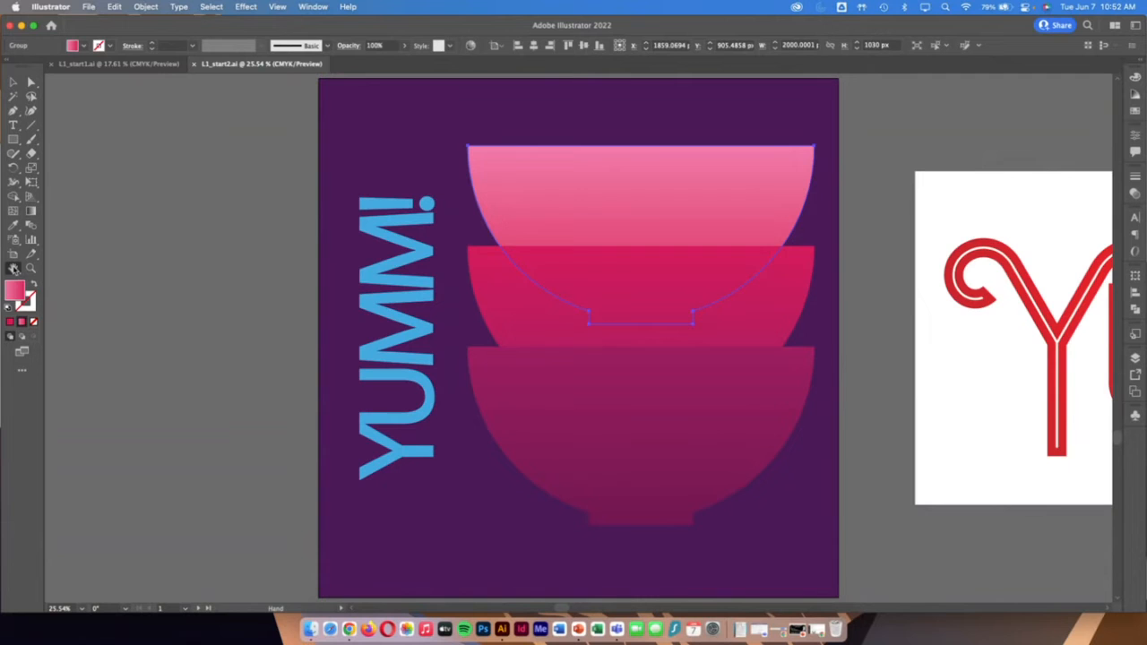
# Insert MM into the blue YUMM! text with the Type tool, delete the added letters, and return to the Selection tool
pyautogui.click(14, 83)
pyautogui.click(370, 352)
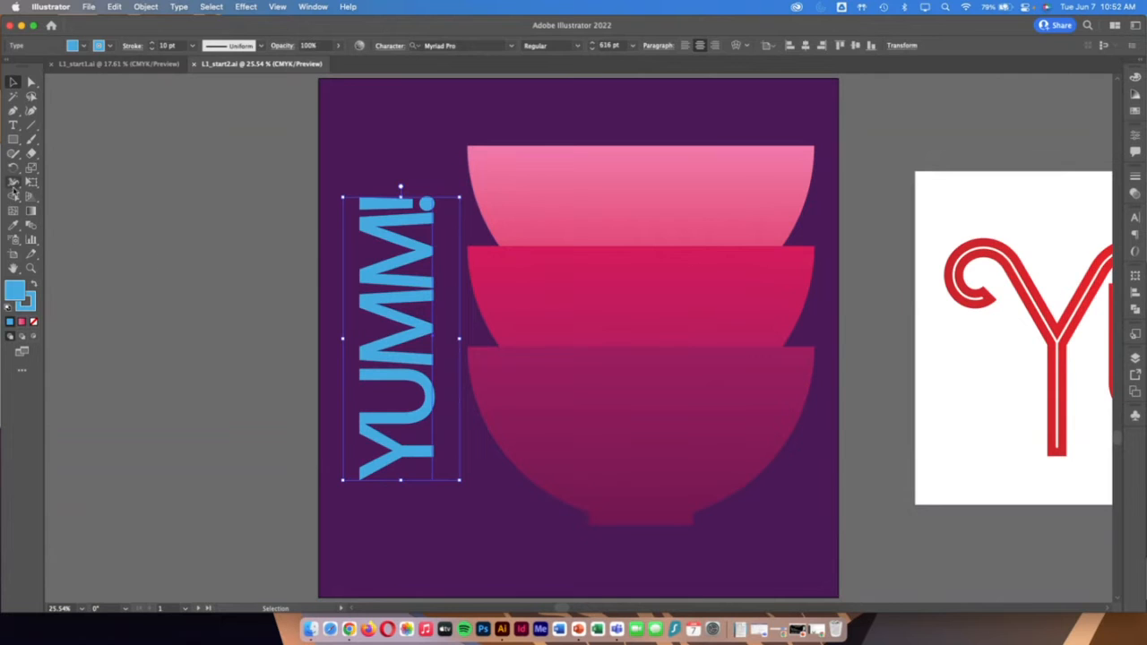
pyautogui.click(14, 112)
pyautogui.click(14, 124)
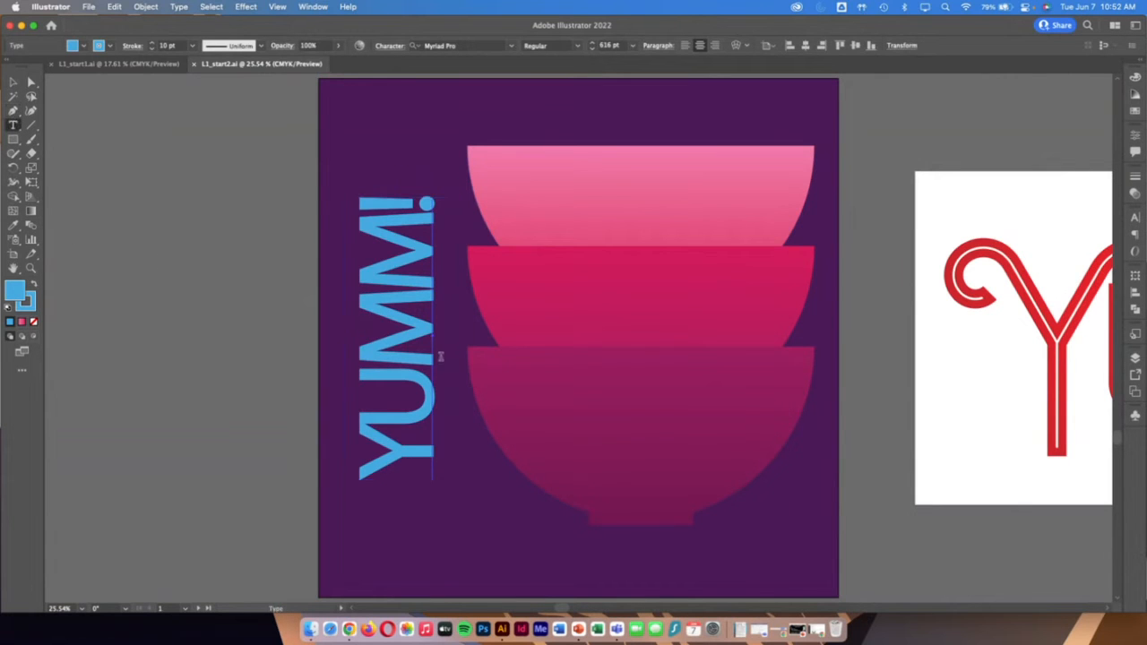
pyautogui.click(398, 302)
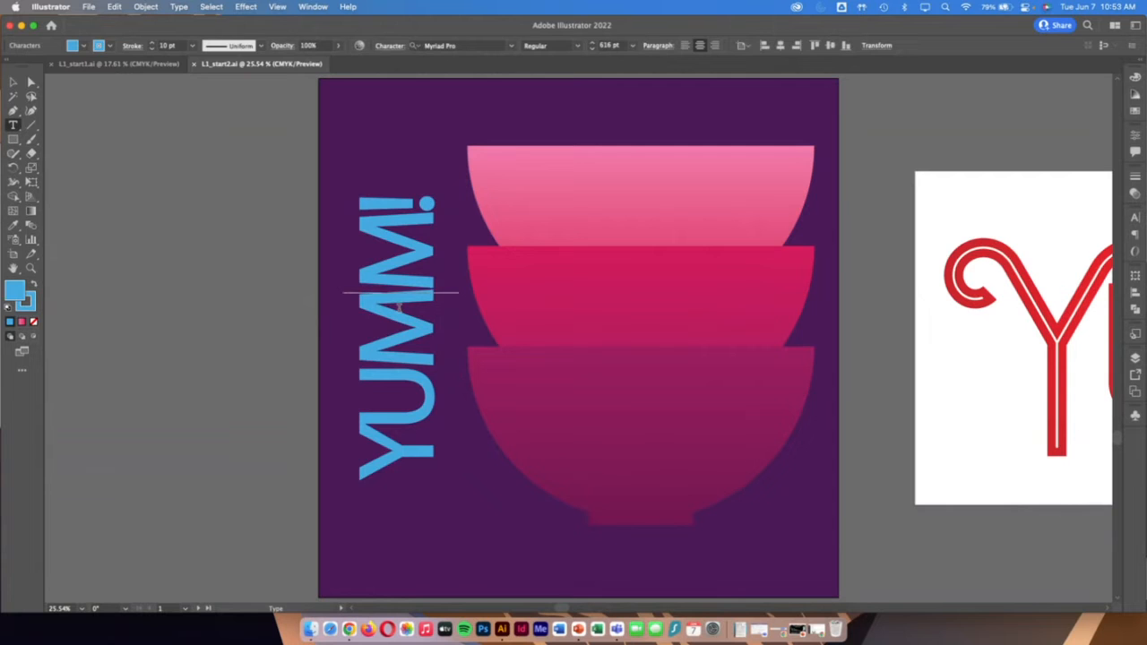
pyautogui.write('MM')
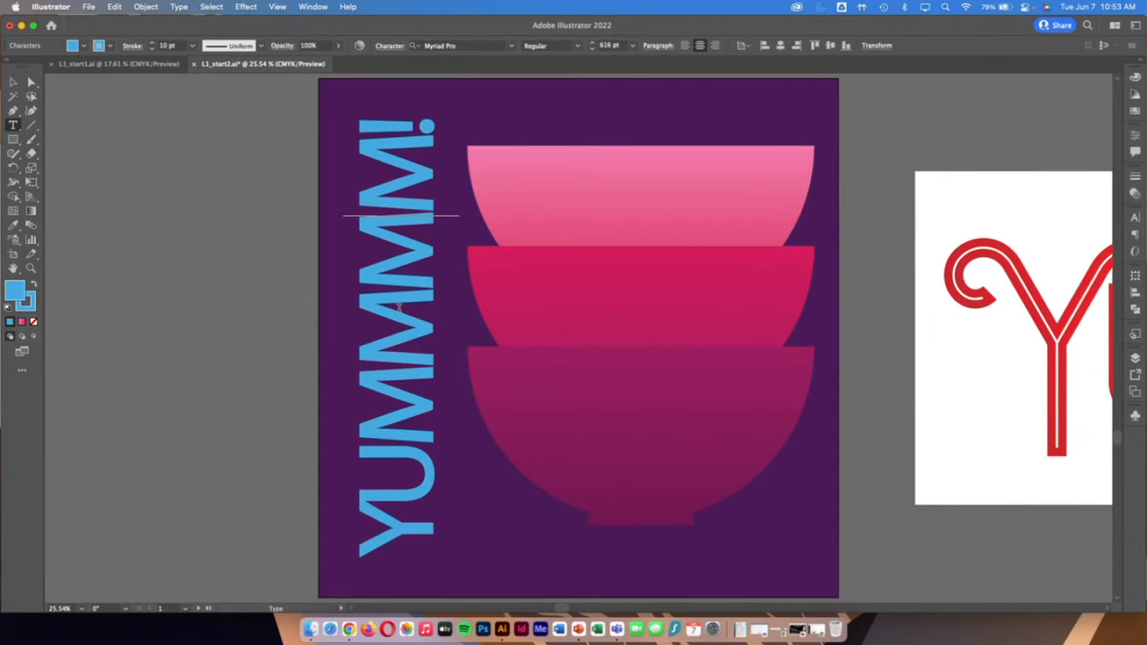
pyautogui.press('BackSpace')
pyautogui.press('BackSpace')
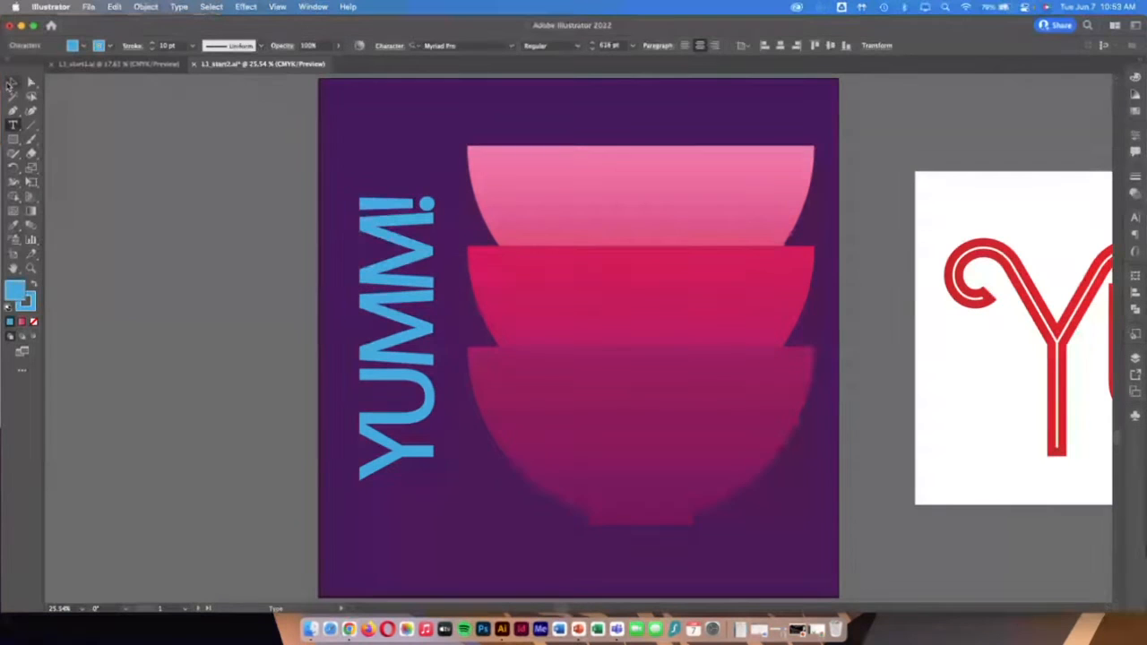
pyautogui.click(12, 82)
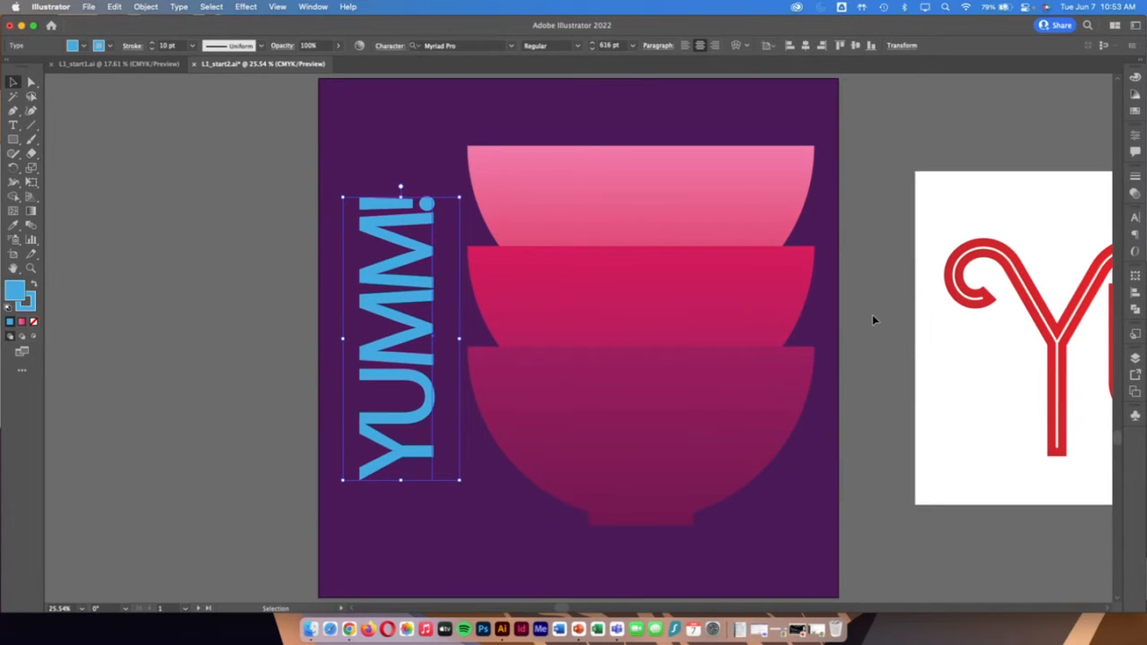
# Start a Save As of the L1_start1.ai document and name the file with the student's surname followed by _lesson1
pyautogui.click(152, 65)
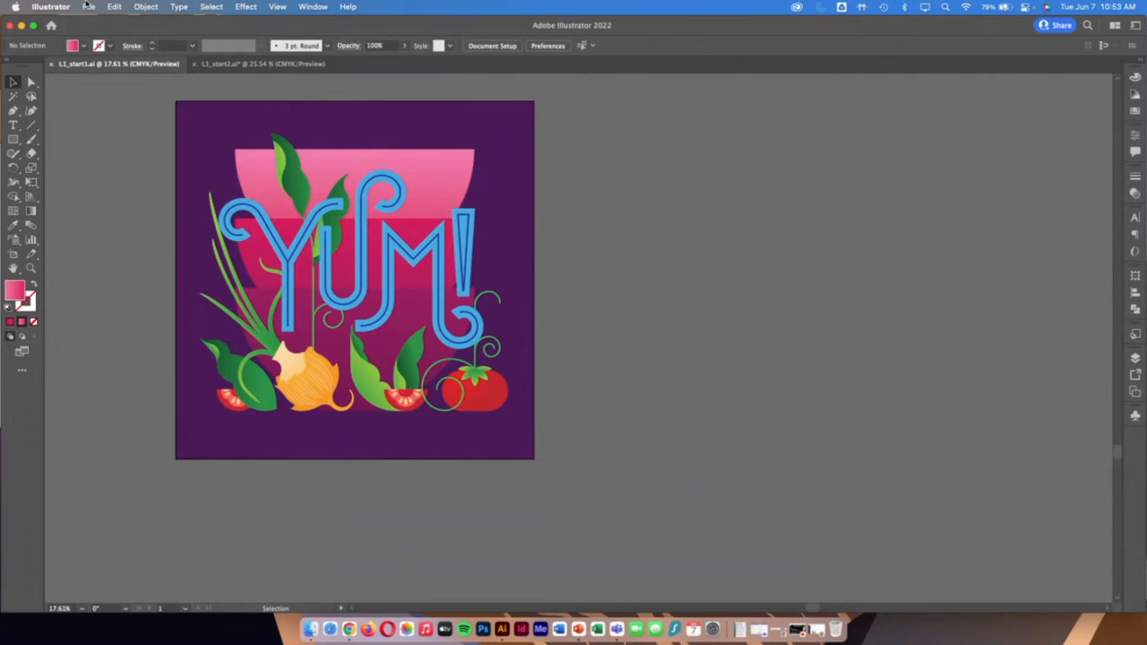
pyautogui.click(89, 6)
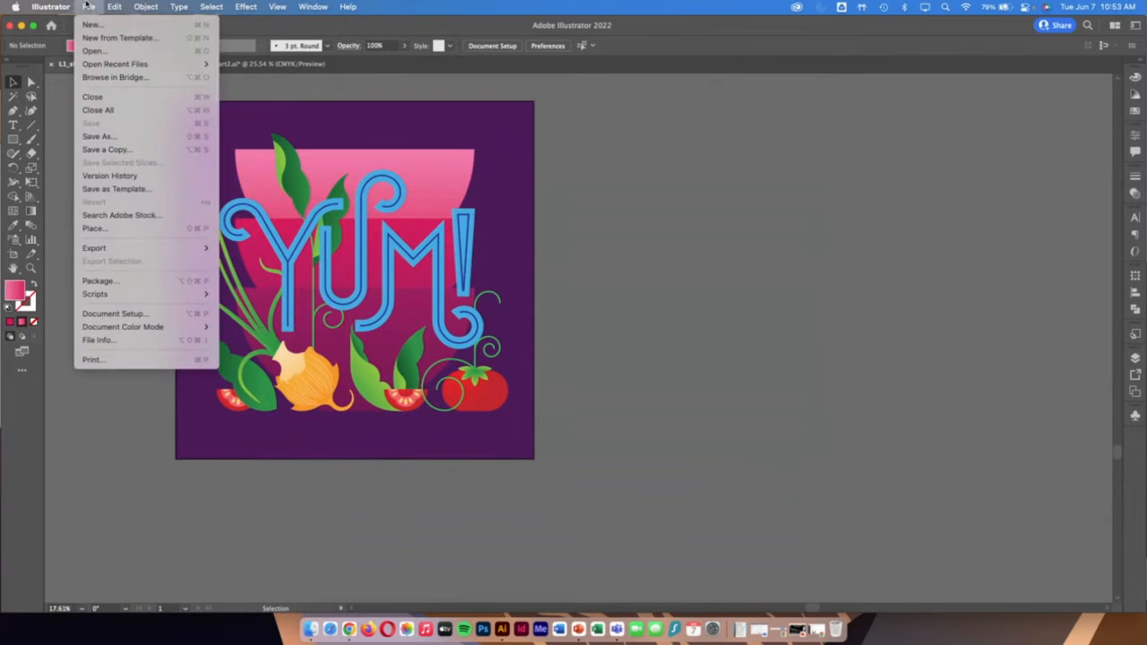
pyautogui.click(143, 141)
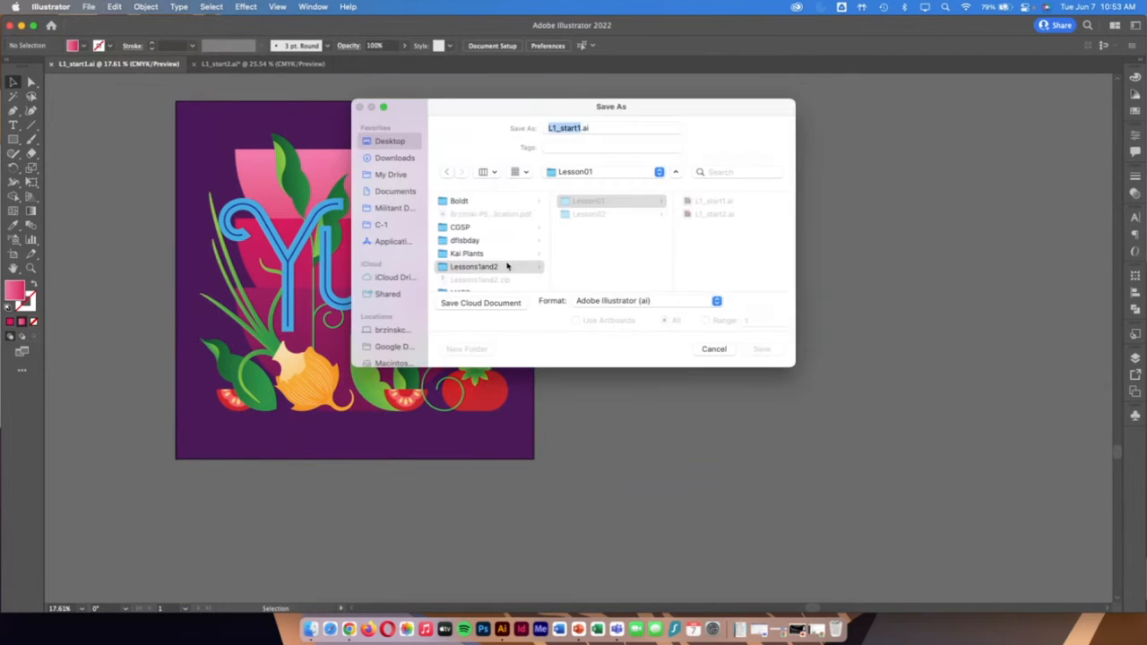
pyautogui.write('brzinsk')
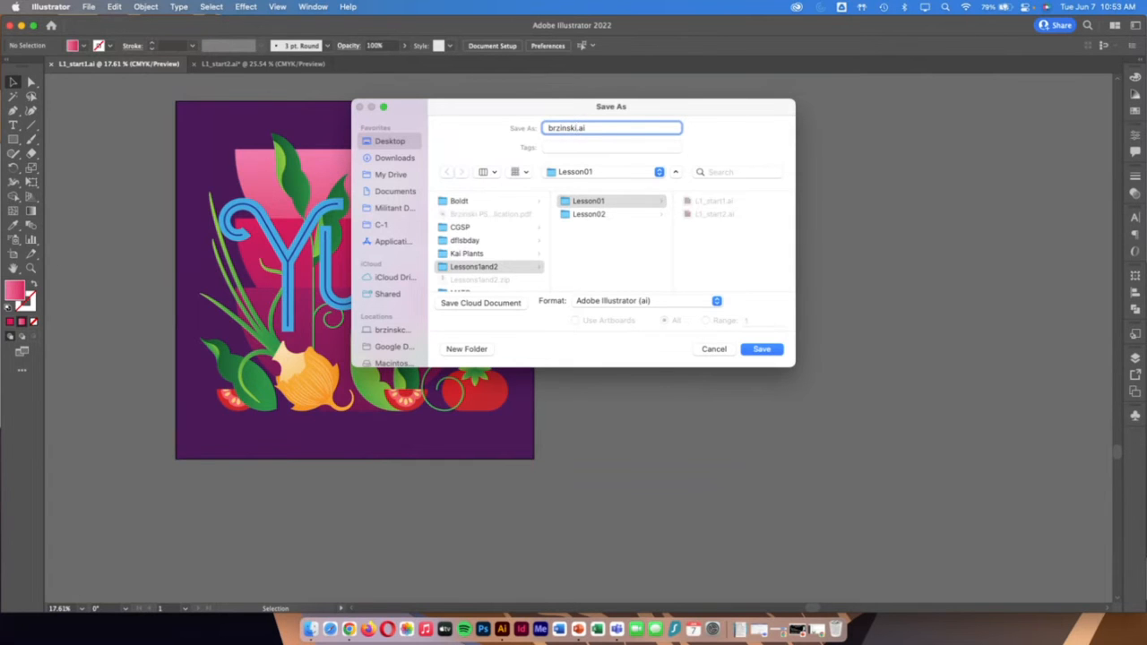
pyautogui.write('i_lesson1')
# Set the format to Adobe PDF (pdf) and save the file to the Desktop with the Illustrator Default PDF preset
pyautogui.click(629, 304)
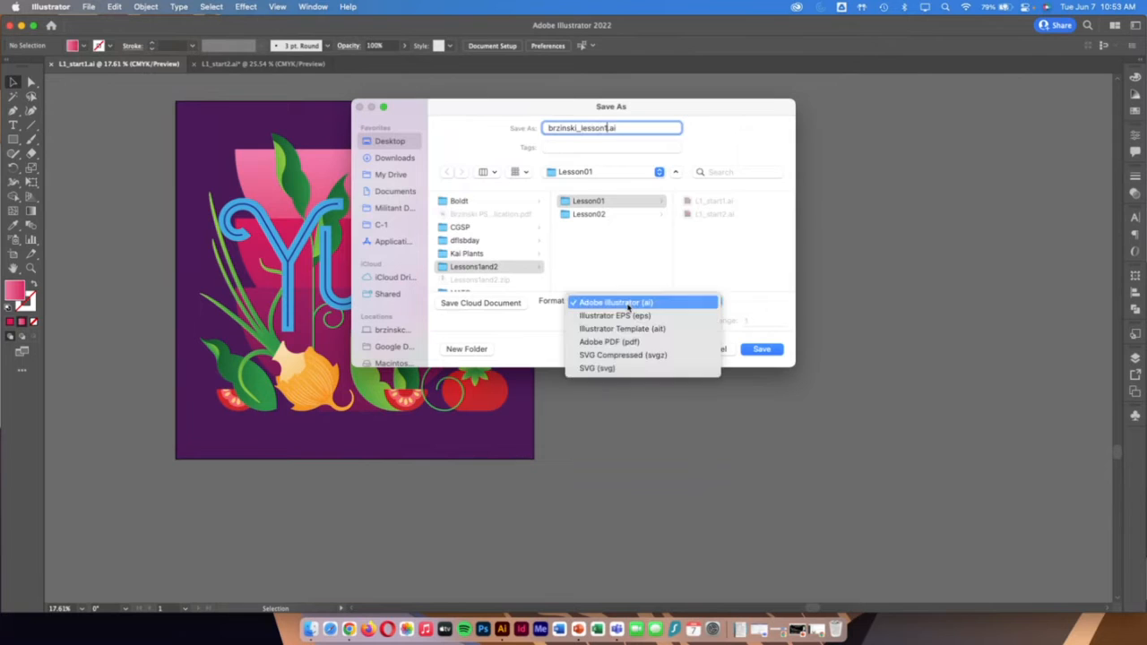
pyautogui.click(645, 349)
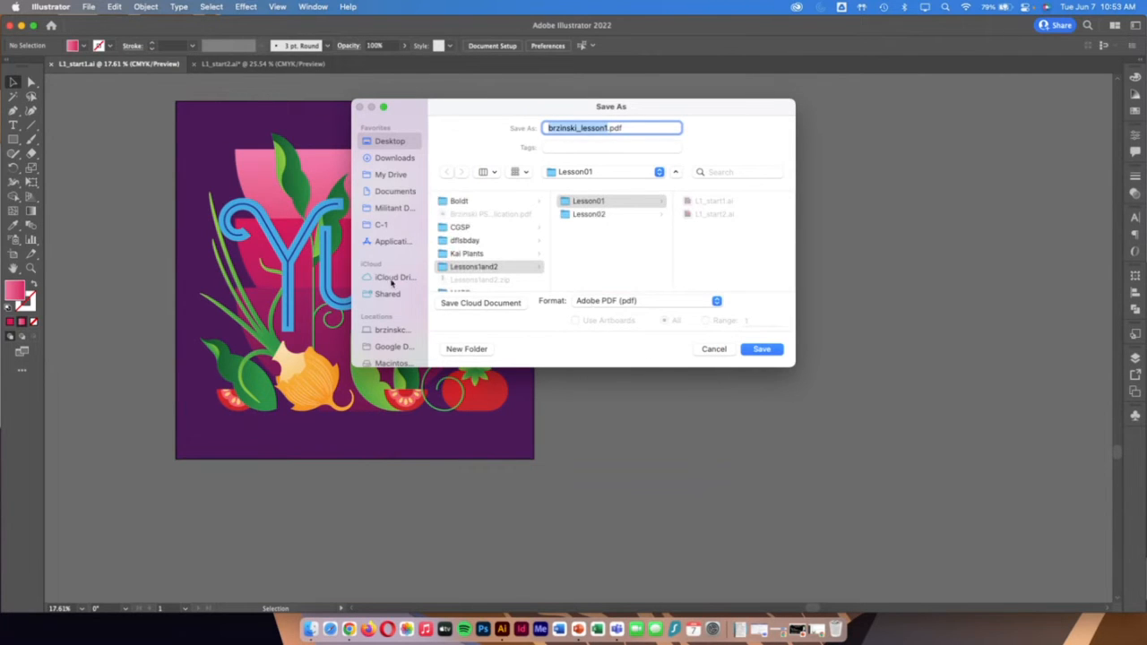
pyautogui.click(399, 144)
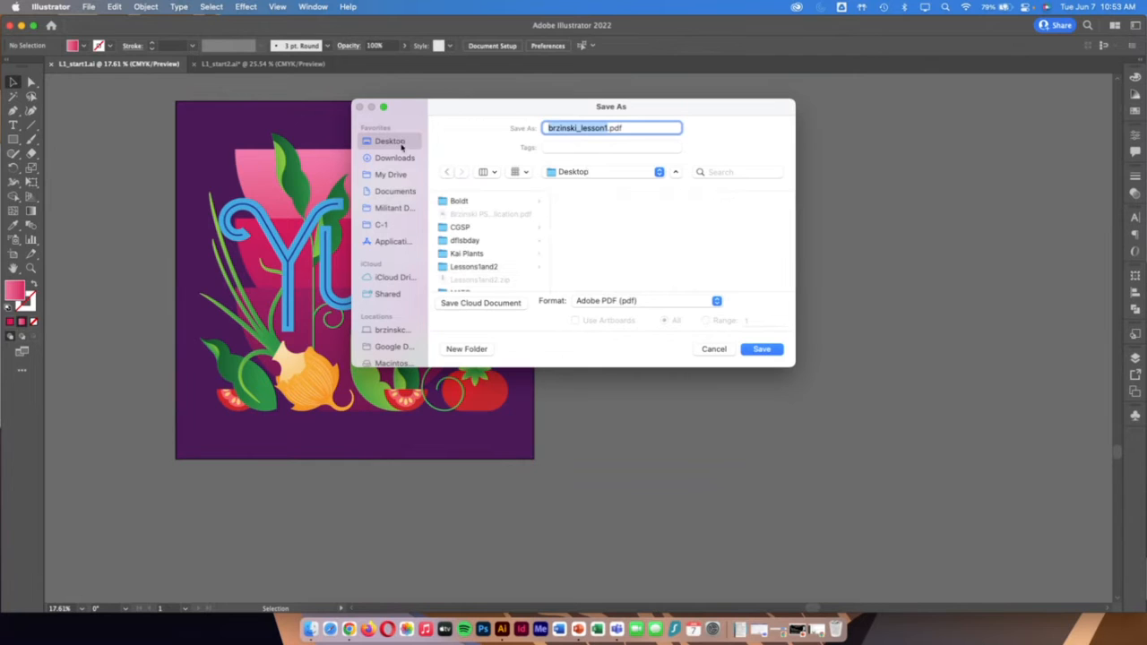
pyautogui.scroll(-5, 484, 233)
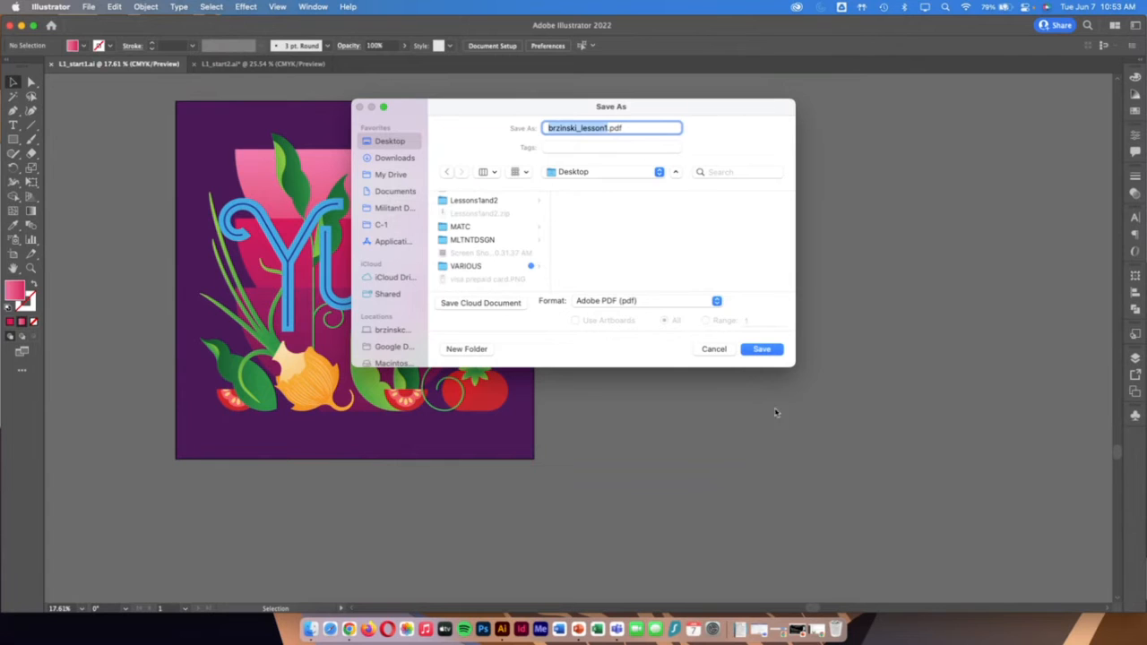
pyautogui.click(762, 350)
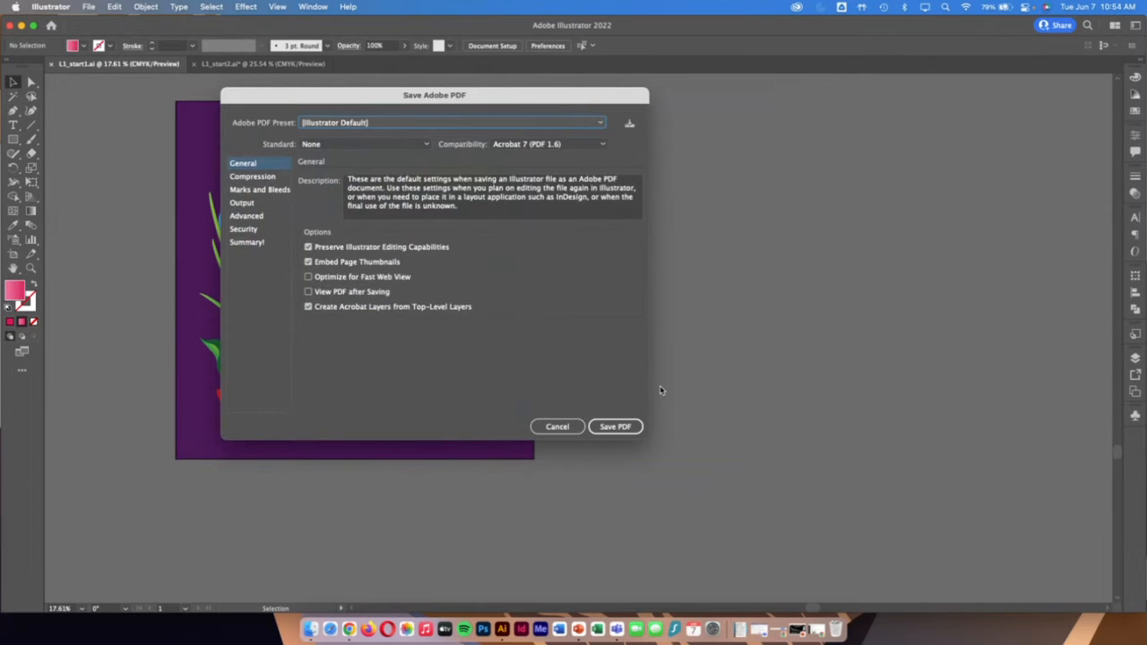
pyautogui.click(618, 430)
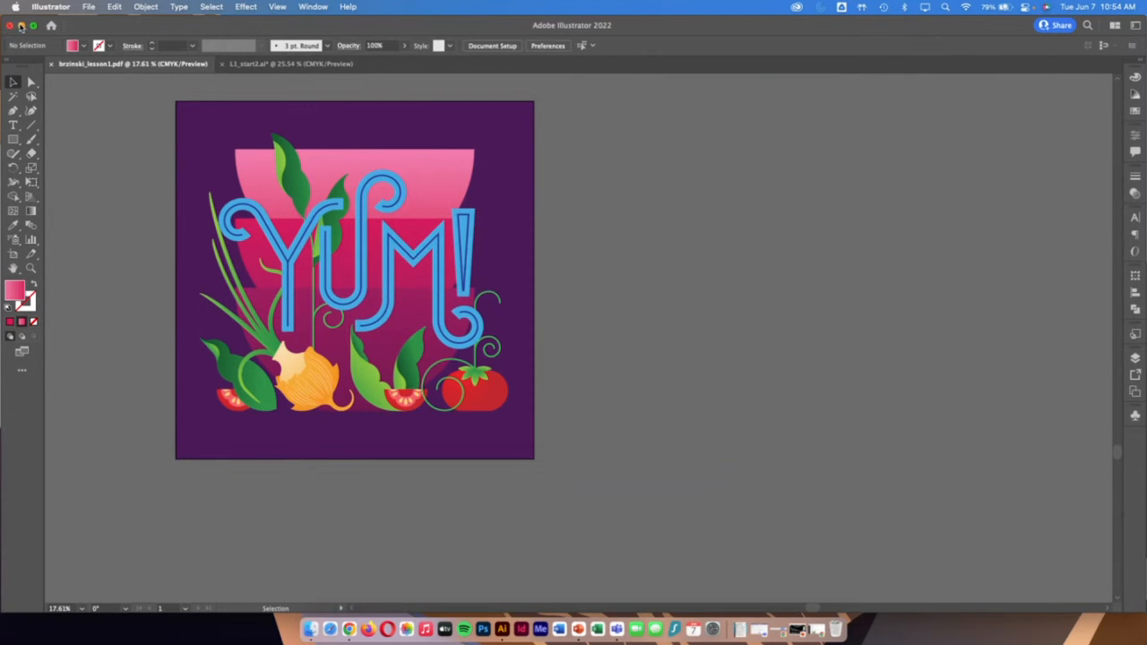
# Close the lesson 1 PDF and L1_start2.ai without saving the changes to L1_start2.ai
pyautogui.click(52, 65)
pyautogui.click(52, 64)
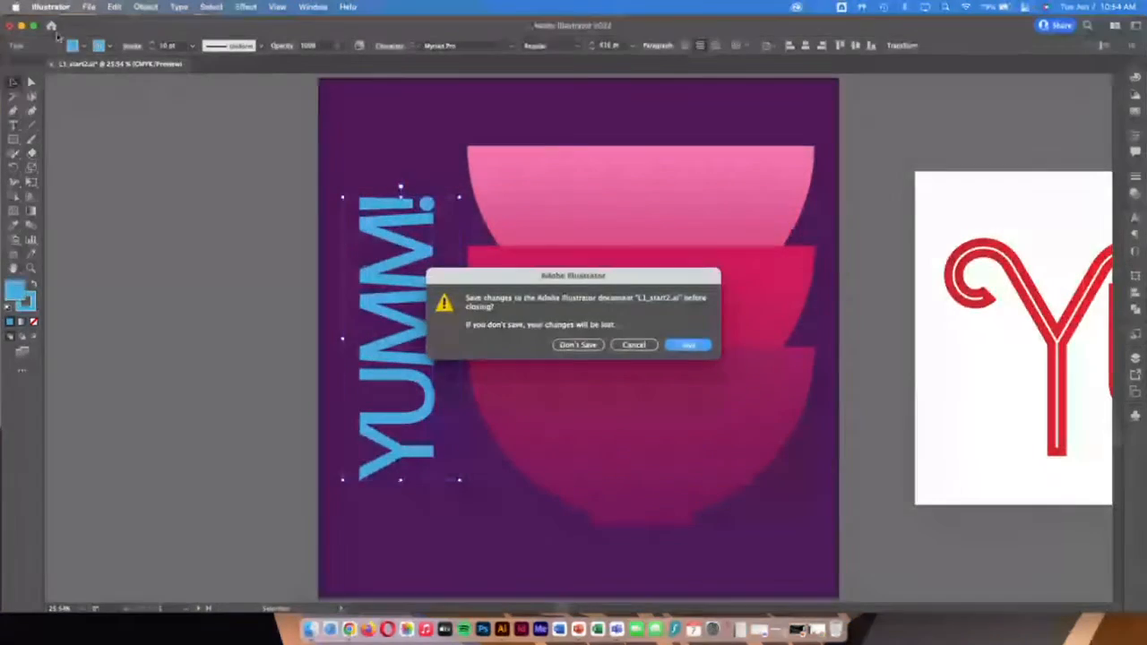
pyautogui.click(585, 346)
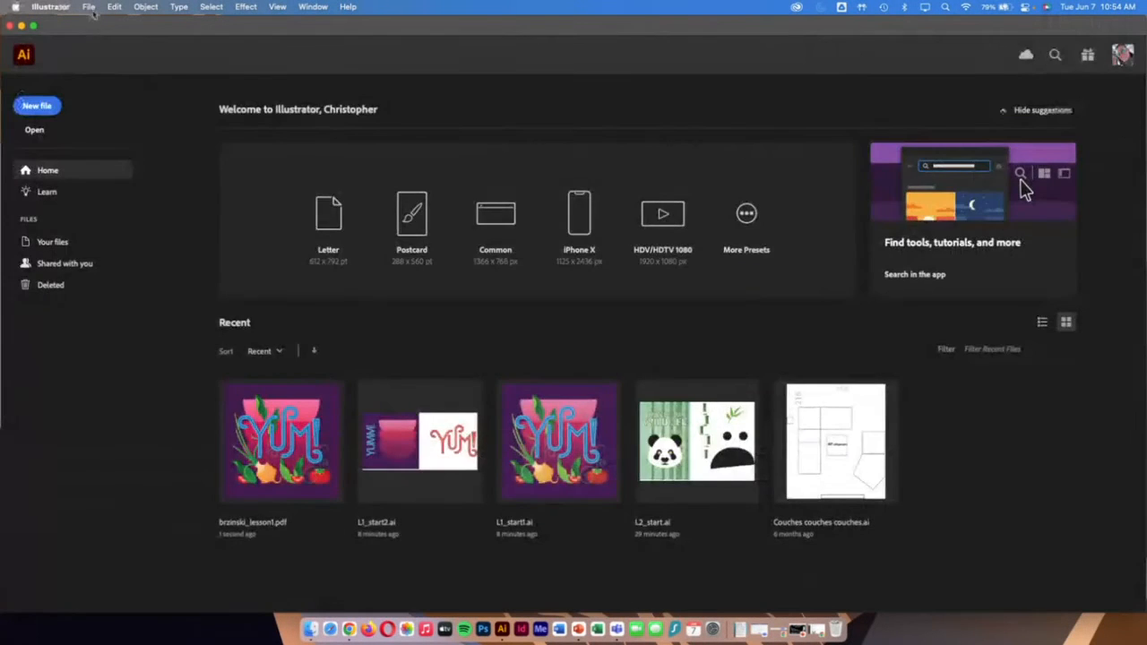
# Open the saved lesson 1 PDF from the Desktop in Preview, look over the artwork, and close it
pyautogui.moveTo(89, 17); pyautogui.dragTo(364, 20)
pyautogui.click(183, 151)
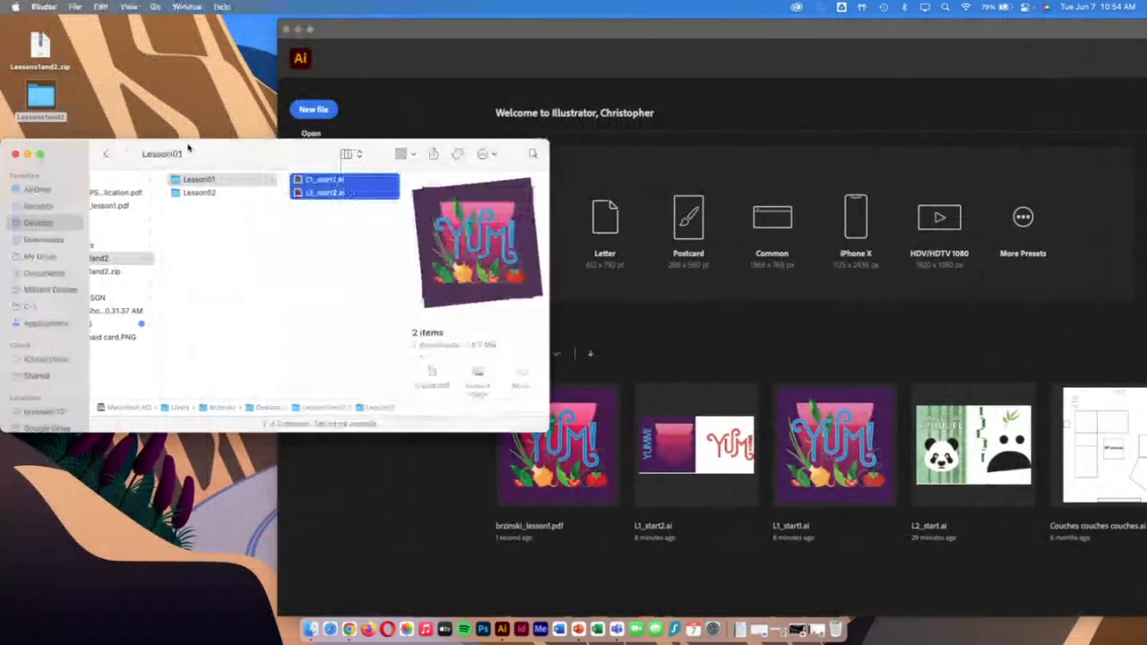
pyautogui.click(148, 205)
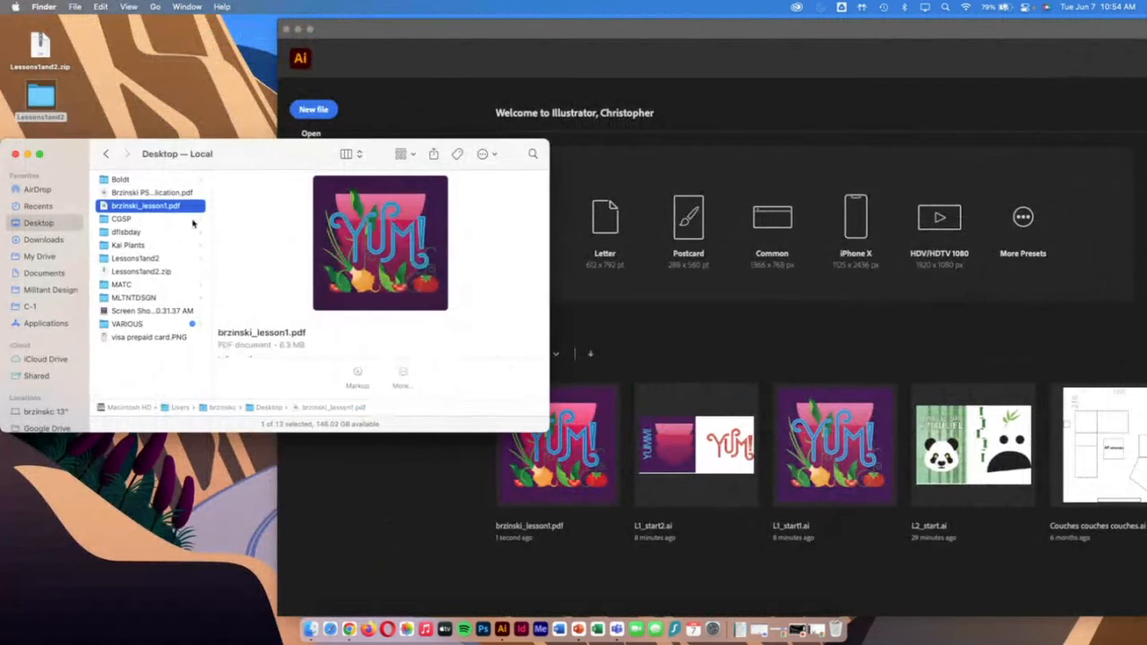
pyautogui.doubleClick(149, 206)
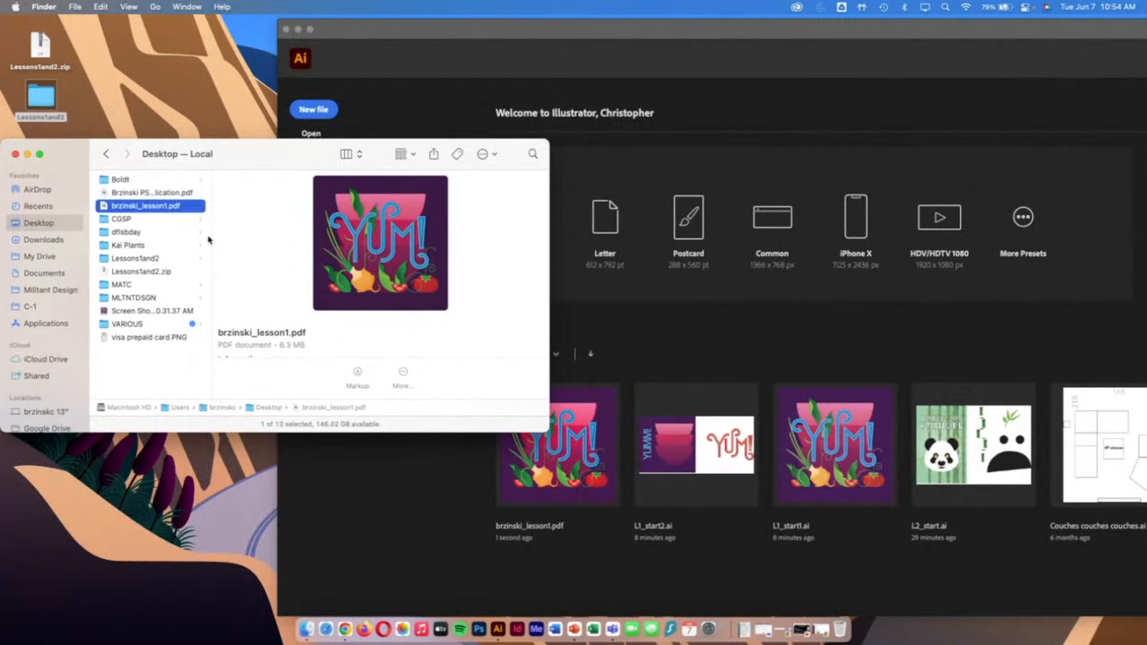
pyautogui.scroll(-10, 550, 327)
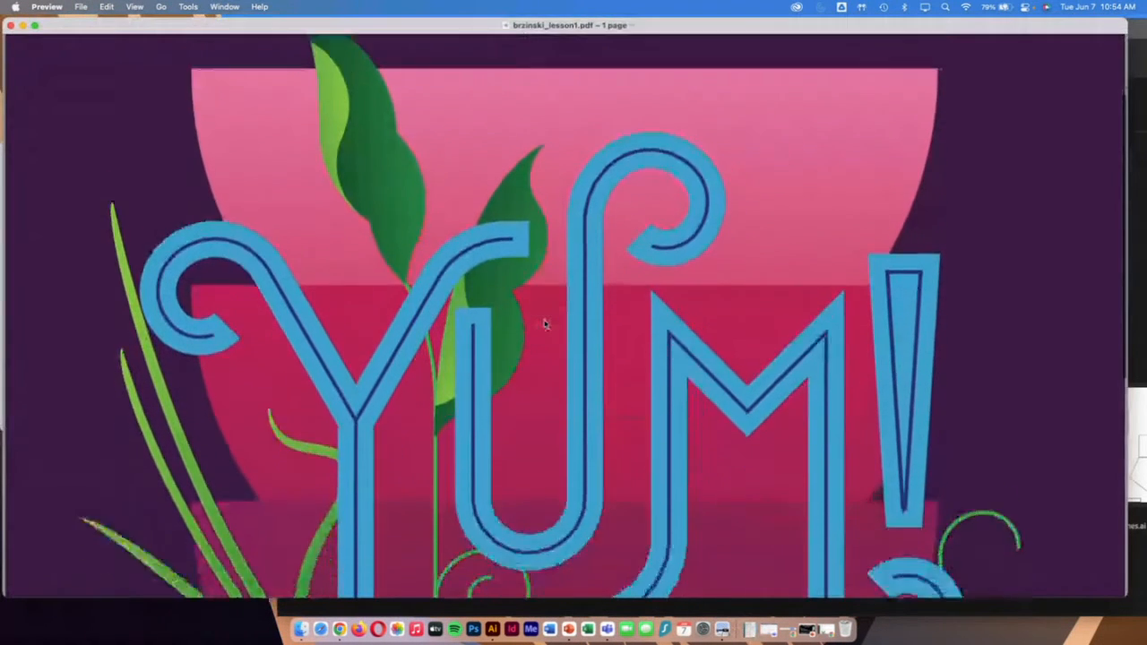
pyautogui.scroll(8, 547, 324)
pyautogui.scroll(2, 544, 324)
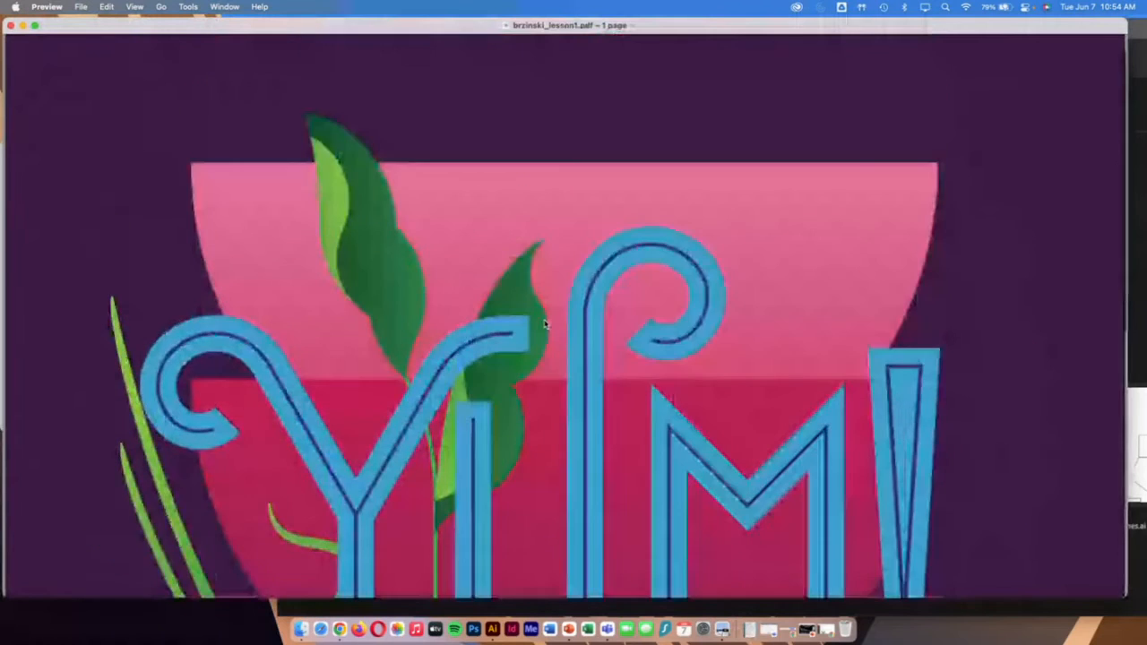
pyautogui.scroll(-10, 544, 325)
pyautogui.scroll(10, 543, 325)
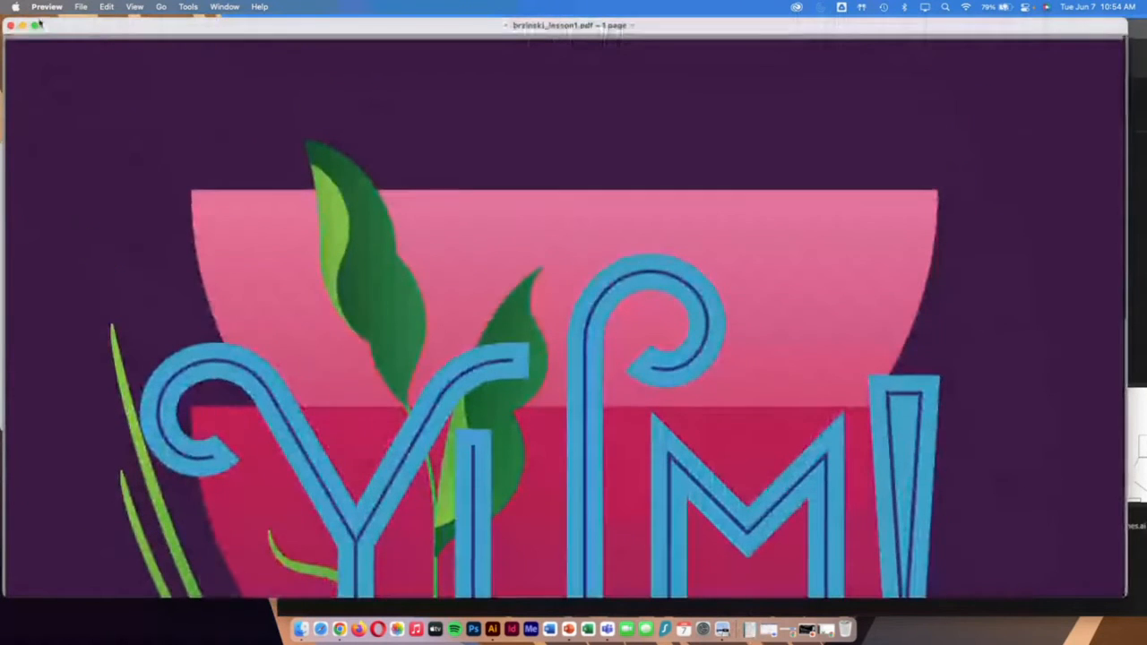
pyautogui.press('super+w')
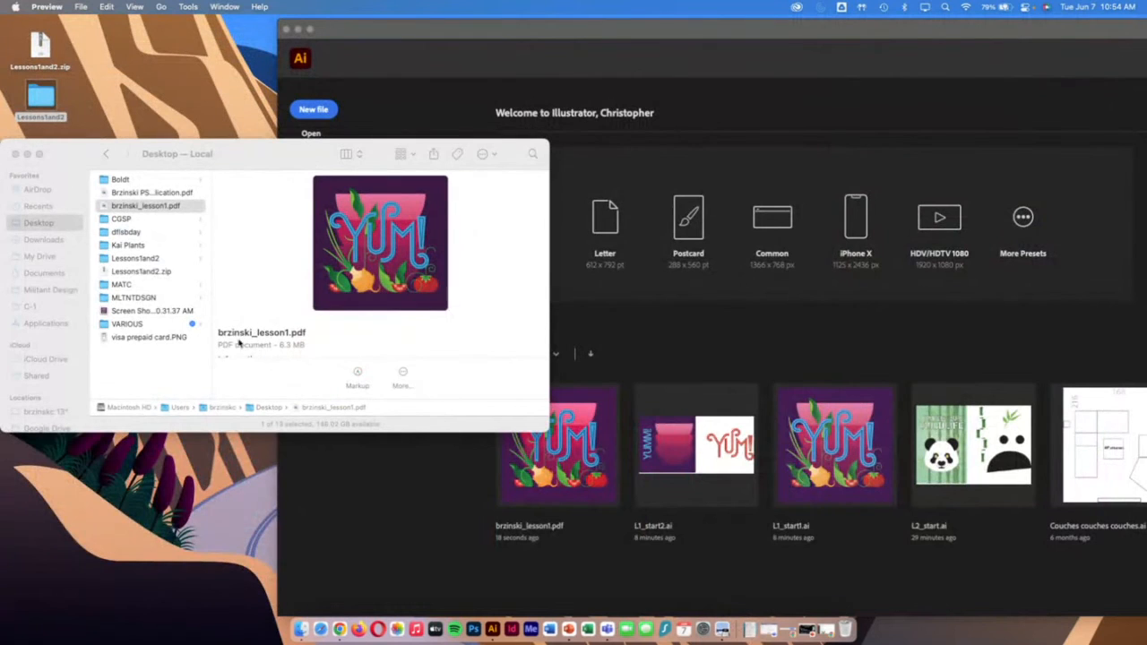
# Open the lesson 1 PDF from the Desktop in Illustrator, select the light pink bowl to check its editability, and close the file
pyautogui.moveTo(148, 206); pyautogui.dragTo(663, 312)
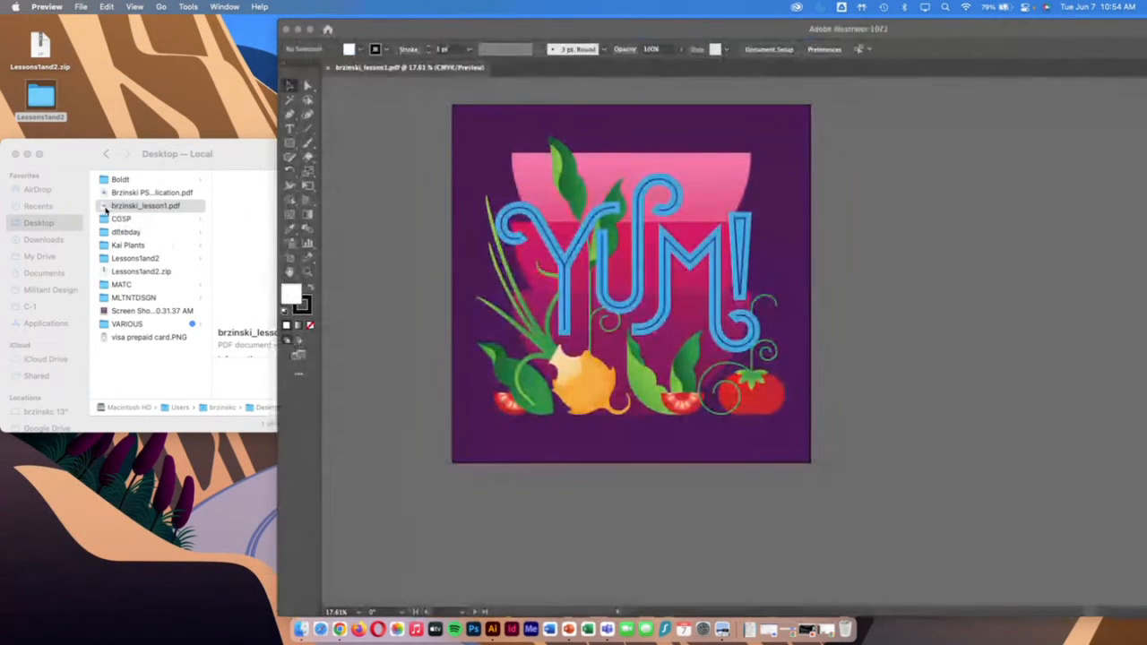
pyautogui.click(444, 30)
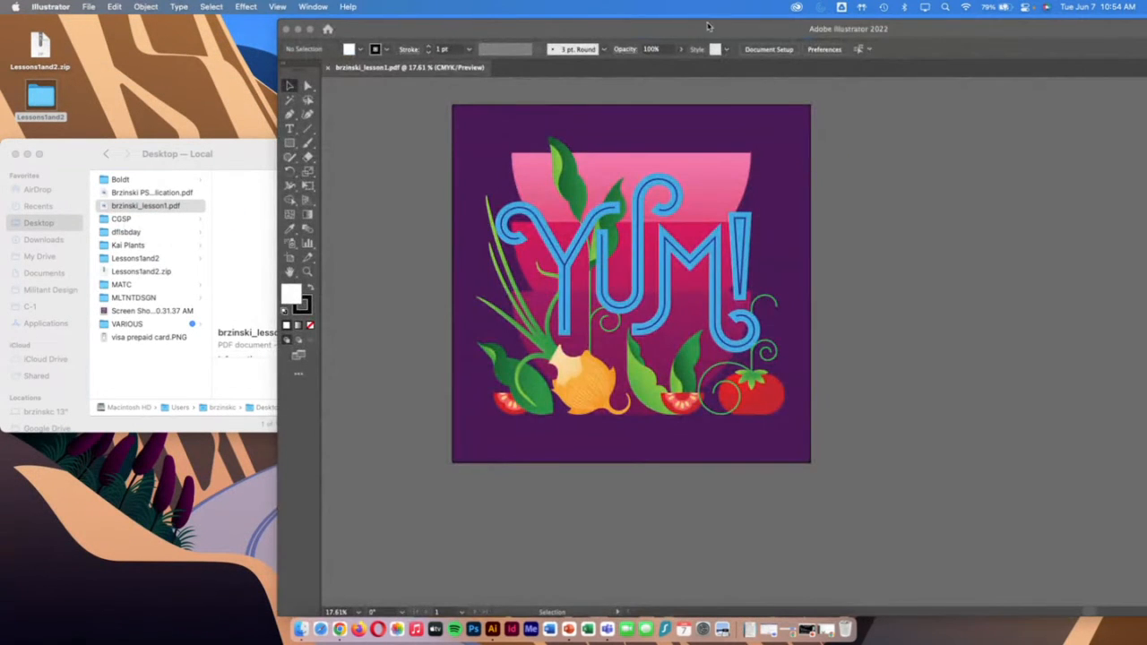
pyautogui.moveTo(443, 29); pyautogui.dragTo(206, 26)
pyautogui.click(458, 181)
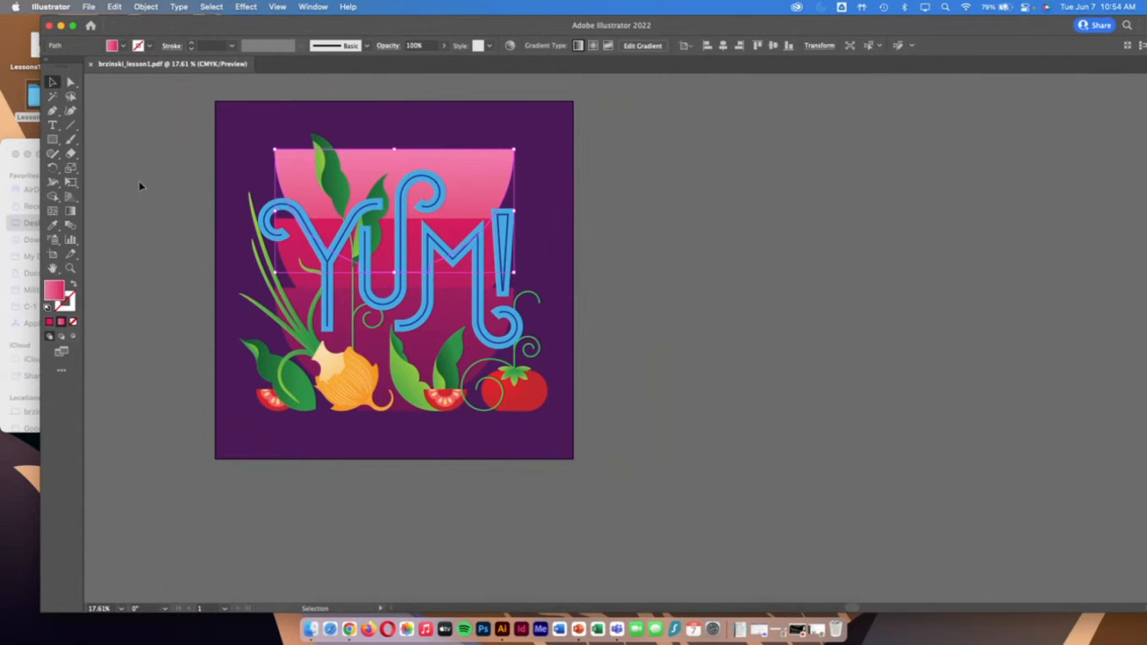
pyautogui.click(91, 64)
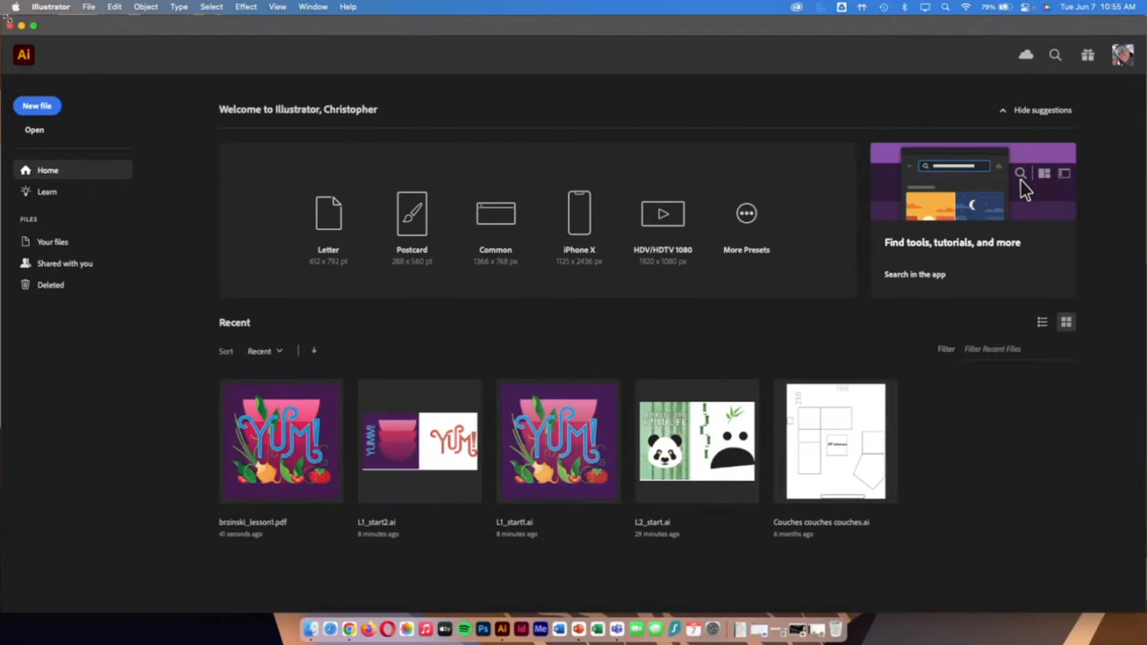
# Open L2_start.ai from the Lesson02 folder inside Lessons1and2 in Illustrator and restore the application window to full width
pyautogui.moveTo(6, 16); pyautogui.dragTo(98, 16)
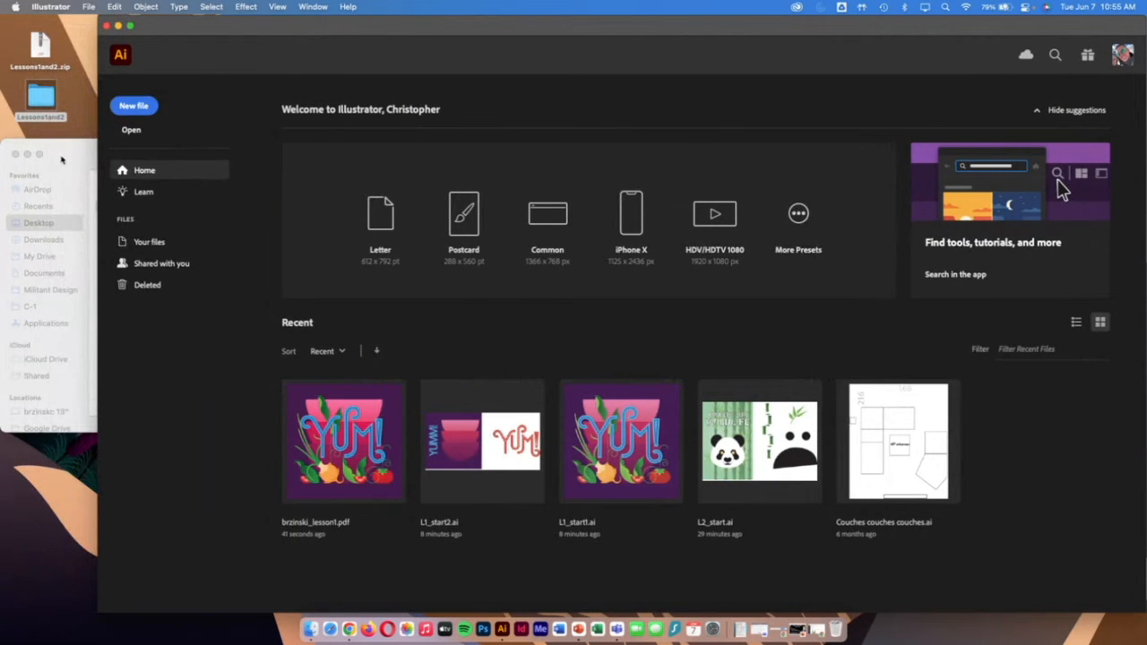
pyautogui.click(62, 159)
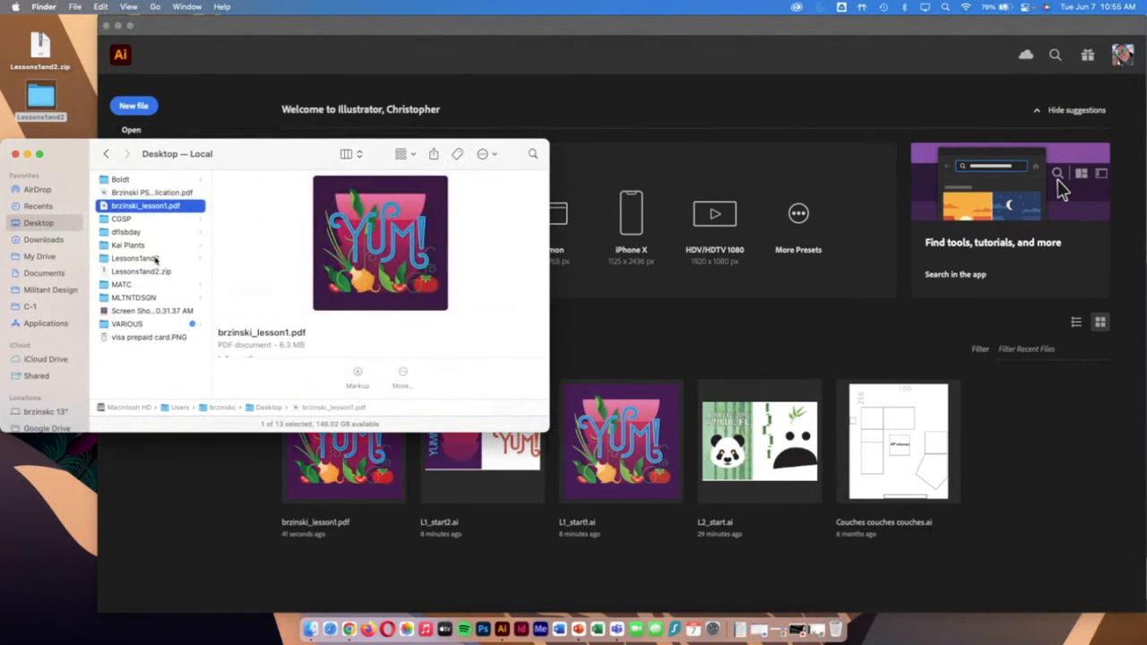
pyautogui.click(155, 259)
pyautogui.click(296, 194)
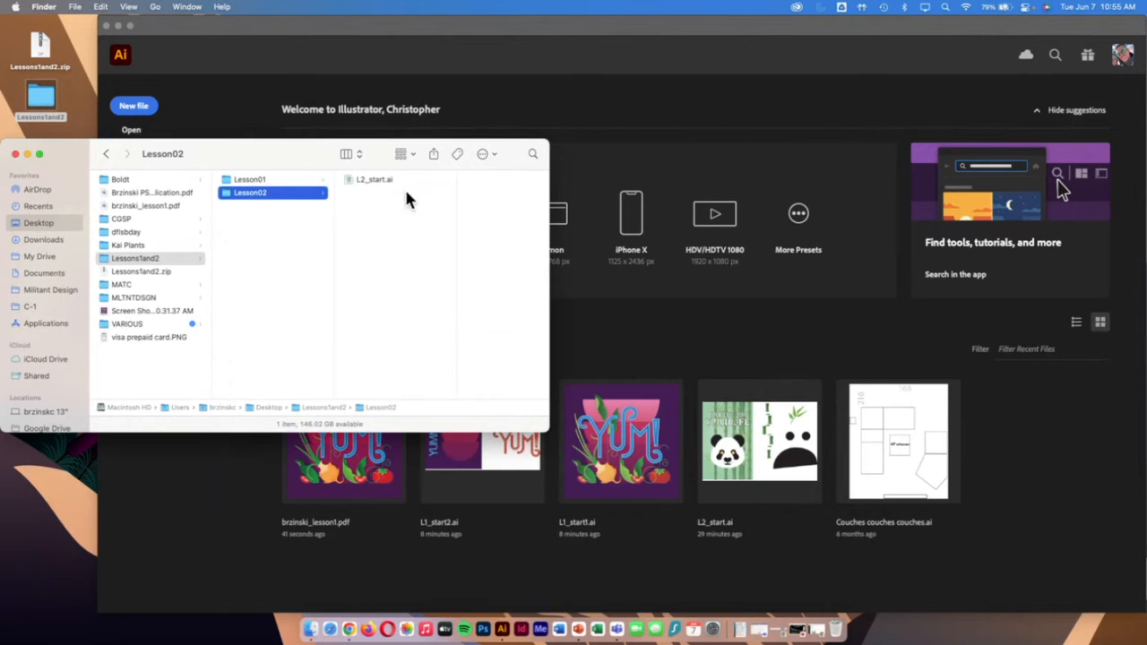
pyautogui.click(383, 181)
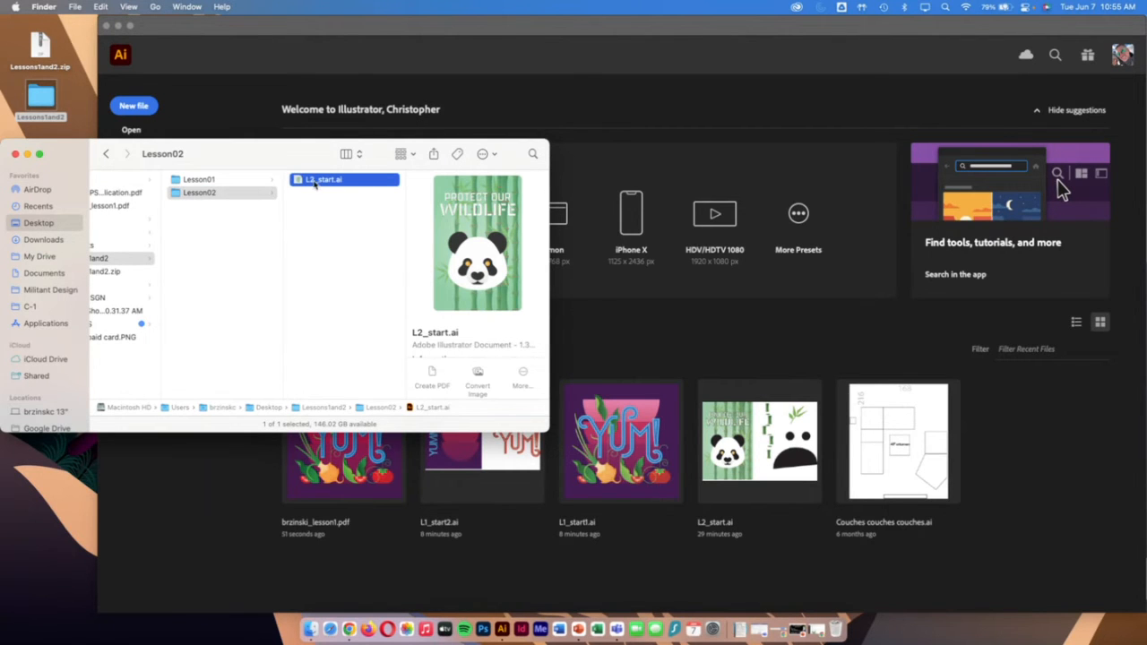
pyautogui.moveTo(314, 183); pyautogui.dragTo(707, 159)
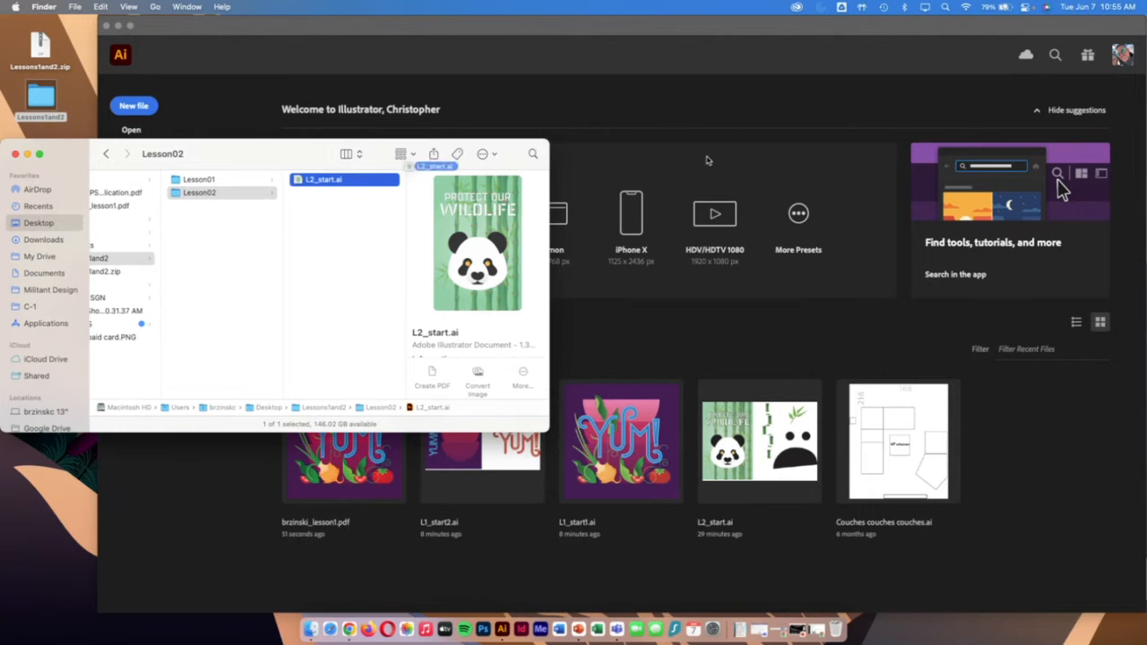
pyautogui.click(799, 172)
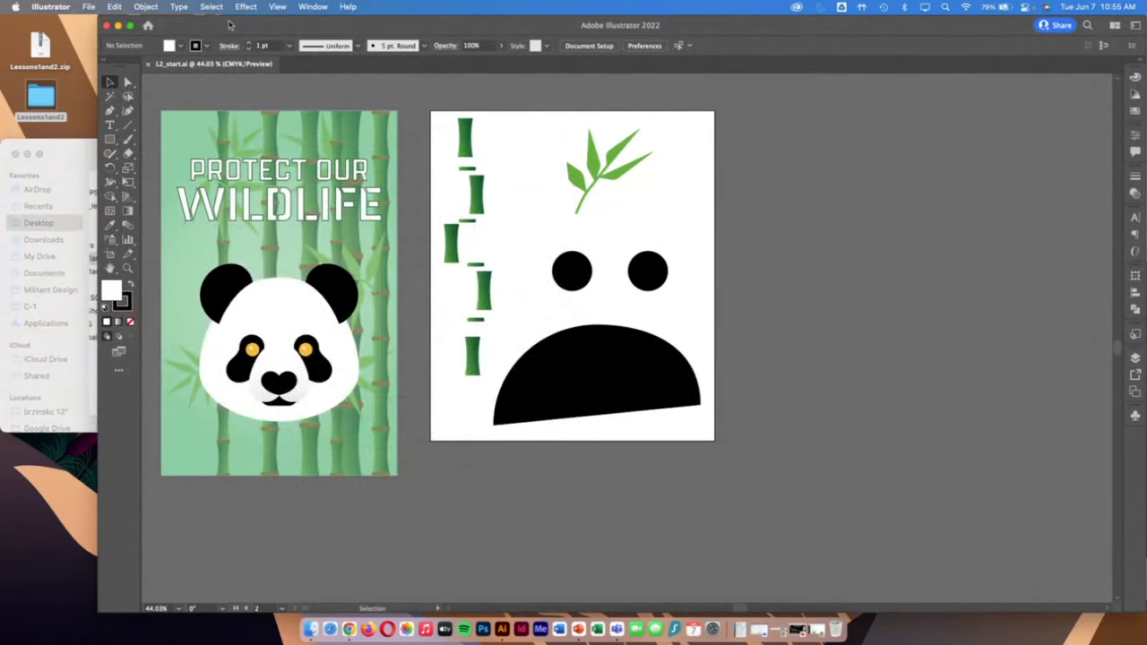
pyautogui.moveTo(99, 16); pyautogui.dragTo(0, 16)
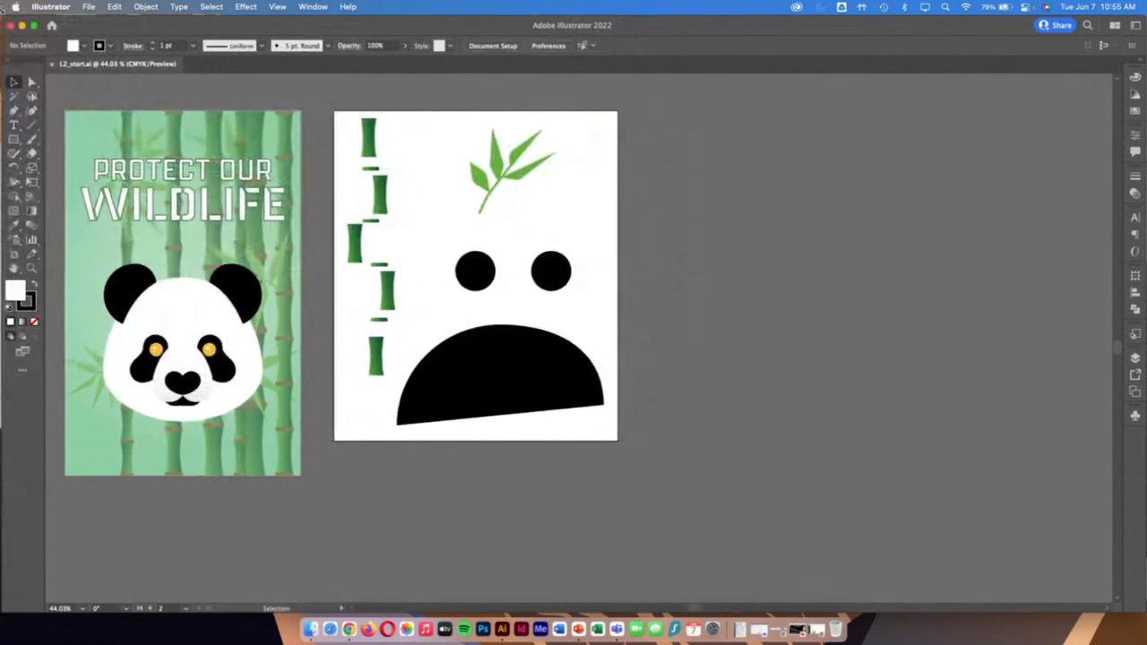
# Zoom in on the panda poster and the parts artboard, and return to the Selection tool
pyautogui.hscroll(-3, 340, 215)
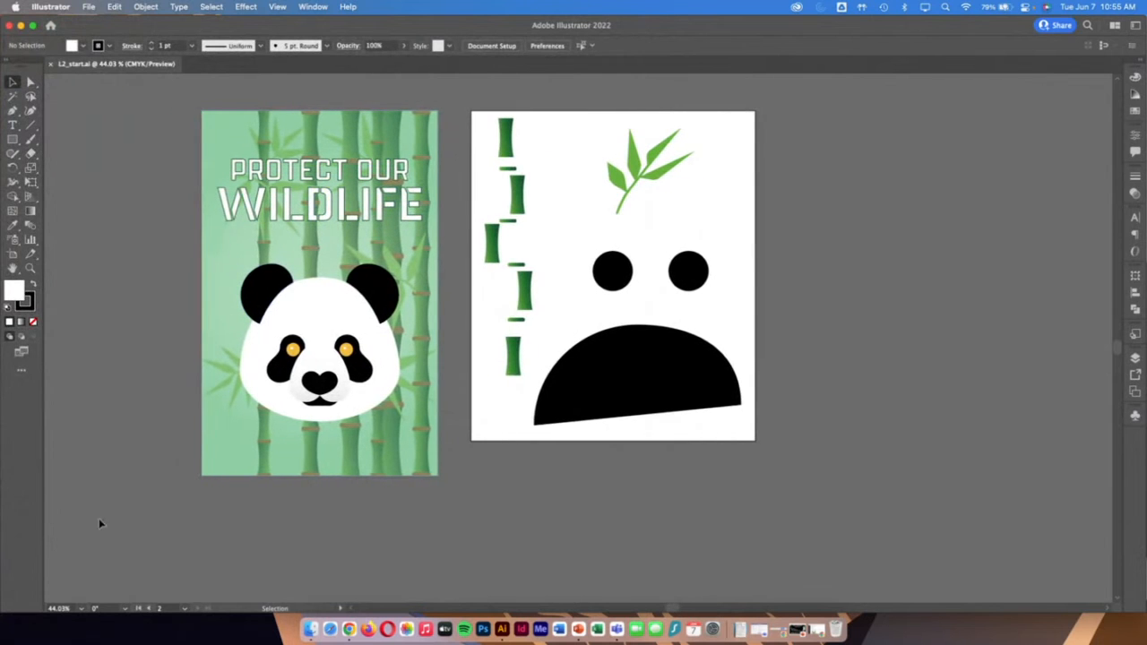
pyautogui.click(30, 268)
pyautogui.moveTo(330, 230); pyautogui.dragTo(453, 266)
pyautogui.click(12, 82)
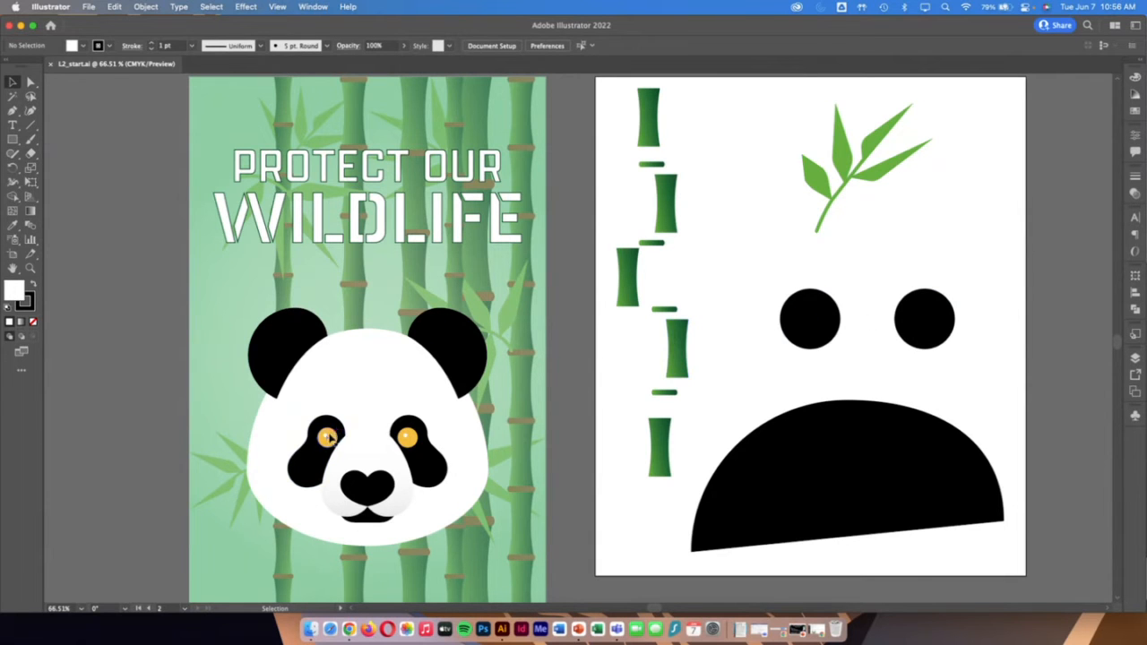
# Enlarge the left black circle on the white artboard proportionally to about 1.99 in, and deselect it
pyautogui.click(812, 315)
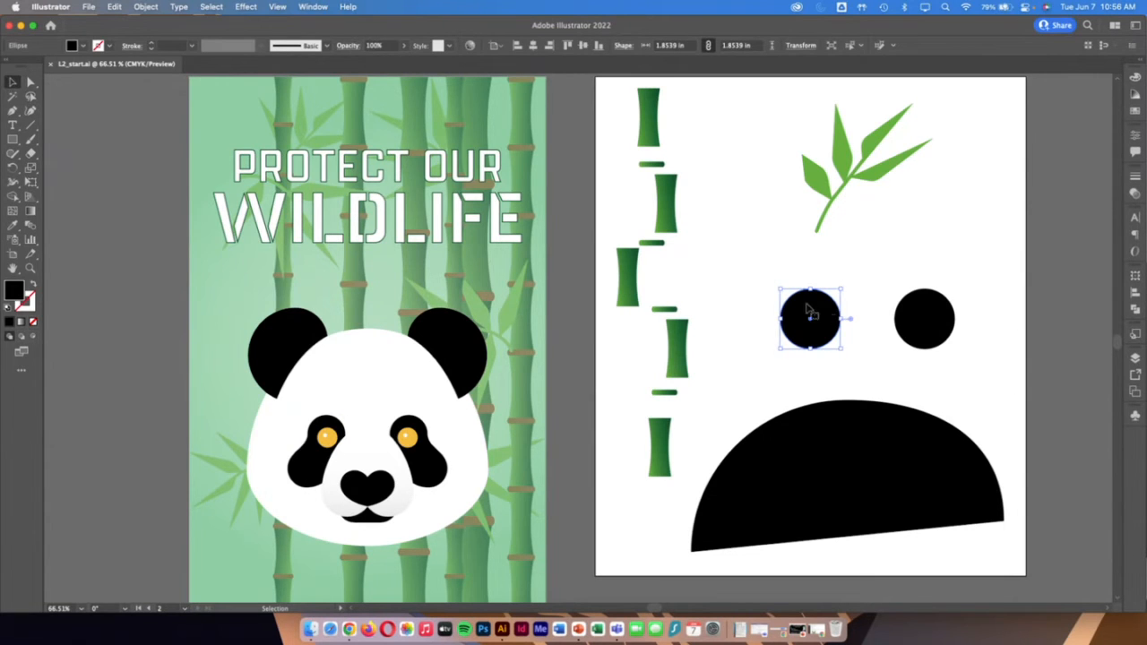
pyautogui.moveTo(810, 319)
pyautogui.mouseDown()
pyautogui.moveTo(780, 323)
pyautogui.moveTo(809, 325)
pyautogui.moveTo(792, 333)
pyautogui.moveTo(452, 387)
pyautogui.moveTo(512, 335)
pyautogui.moveTo(513, 368)
pyautogui.moveTo(437, 339)
pyautogui.moveTo(454, 368)
pyautogui.moveTo(845, 320)
pyautogui.moveTo(812, 321)
pyautogui.mouseUp()
pyautogui.moveTo(842, 350); pyautogui.dragTo(864, 371)
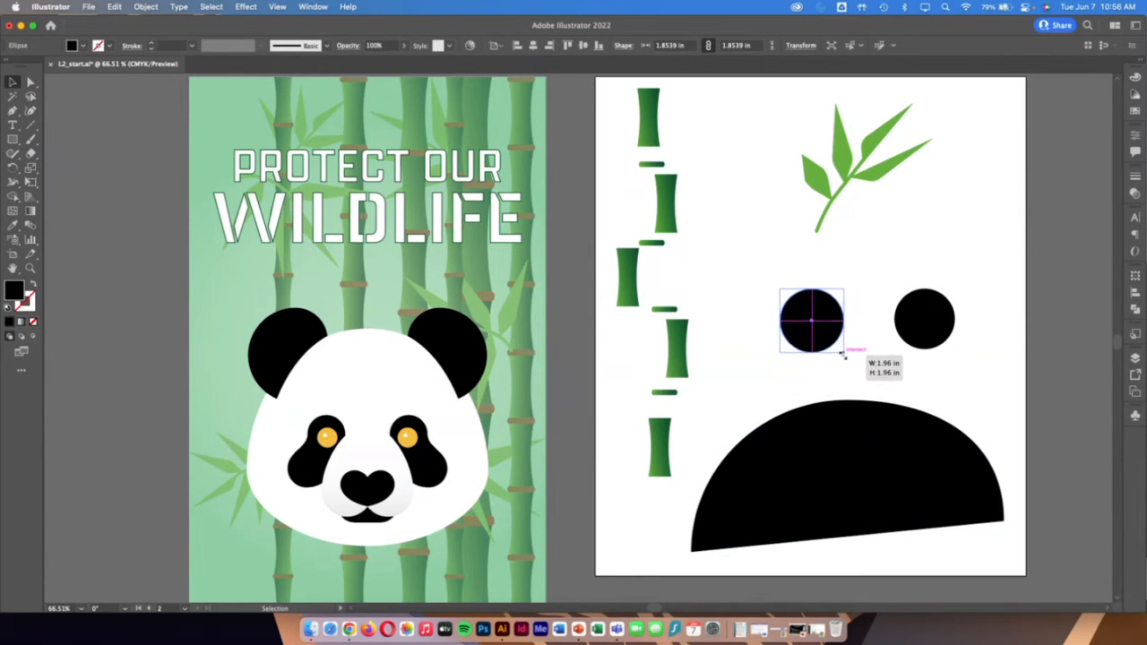
pyautogui.moveTo(844, 357); pyautogui.dragTo(844, 357)
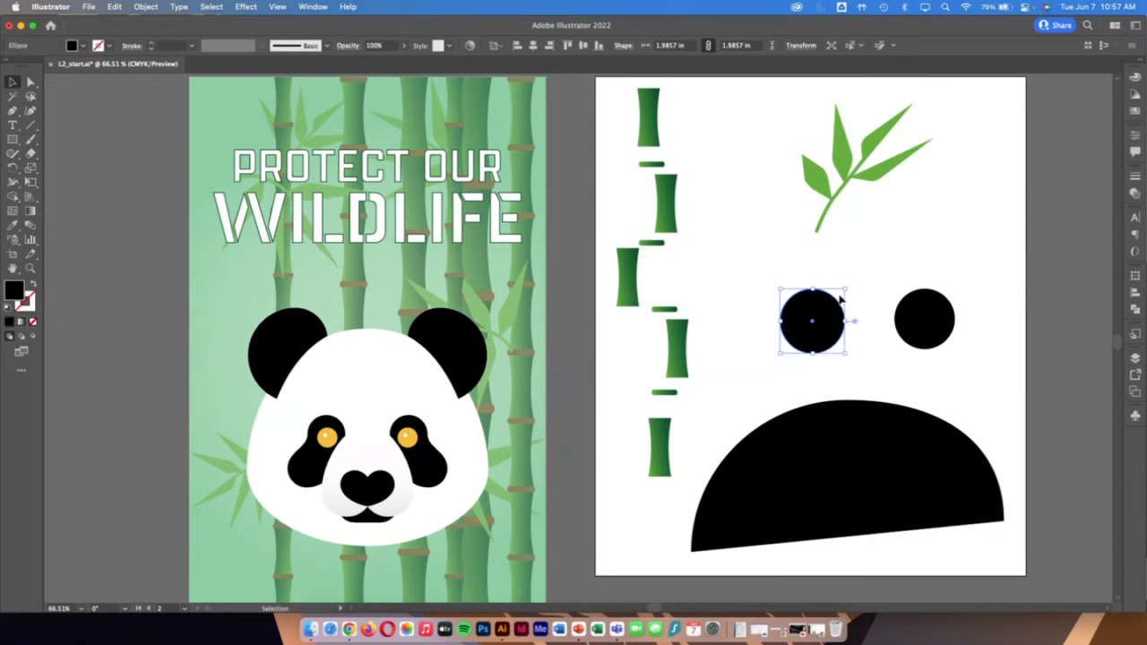
pyautogui.click(846, 357)
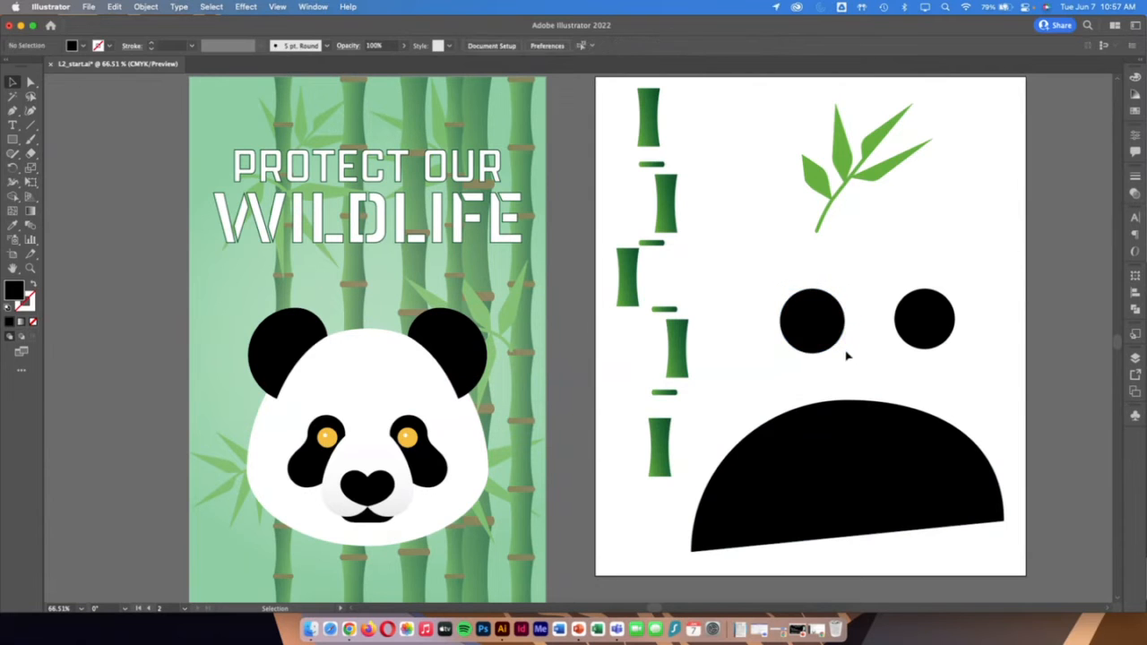
# Undo the enlargement of the left black circle on the white artboard
pyautogui.moveTo(844, 353); pyautogui.dragTo(841, 380)
pyautogui.click(885, 387)
pyautogui.click(834, 338)
pyautogui.press('super+z')
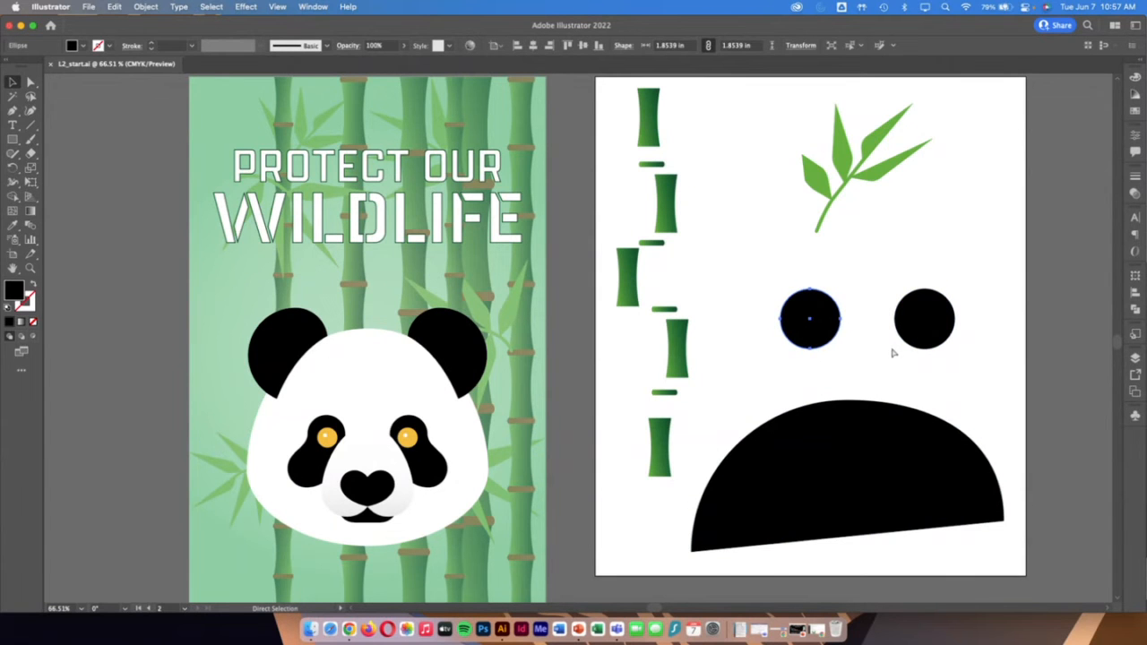
# Scale both black circles on the white artboard down together proportionally to about 0.45 in each, and deselect them
pyautogui.click(905, 365)
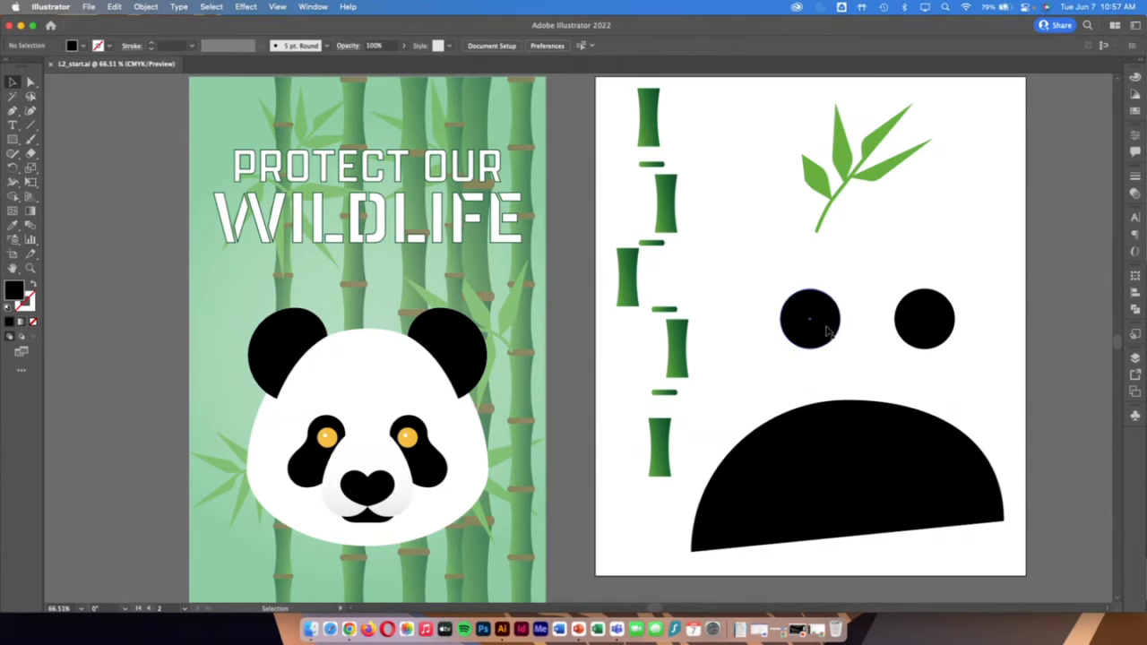
pyautogui.moveTo(747, 262); pyautogui.dragTo(981, 384)
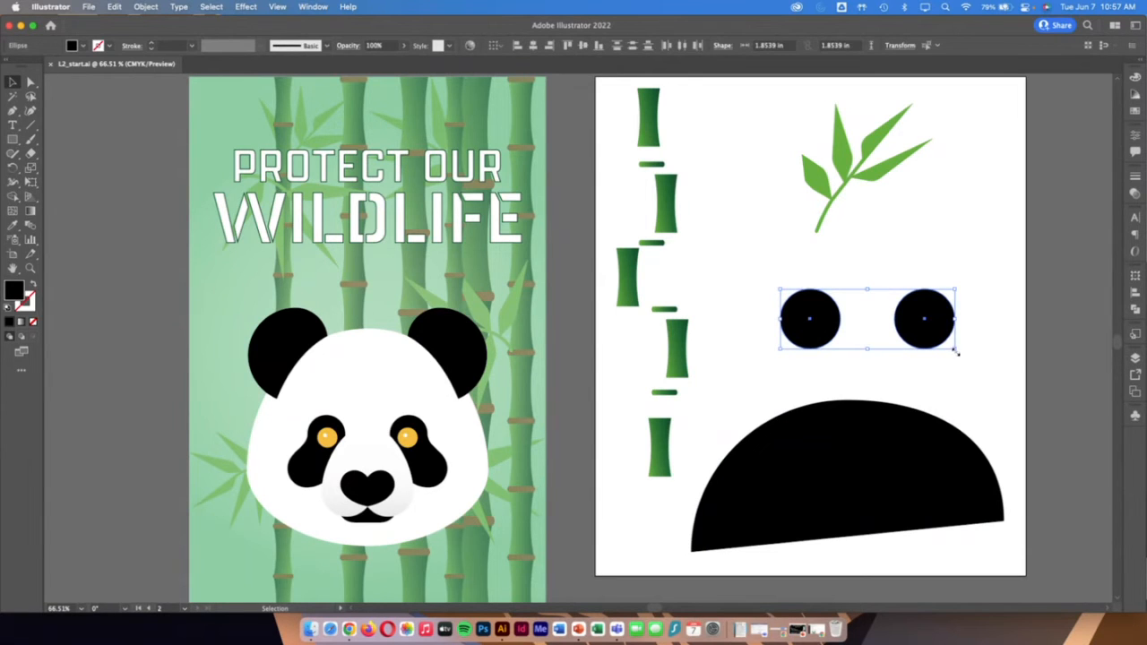
pyautogui.moveTo(955, 352); pyautogui.dragTo(903, 304)
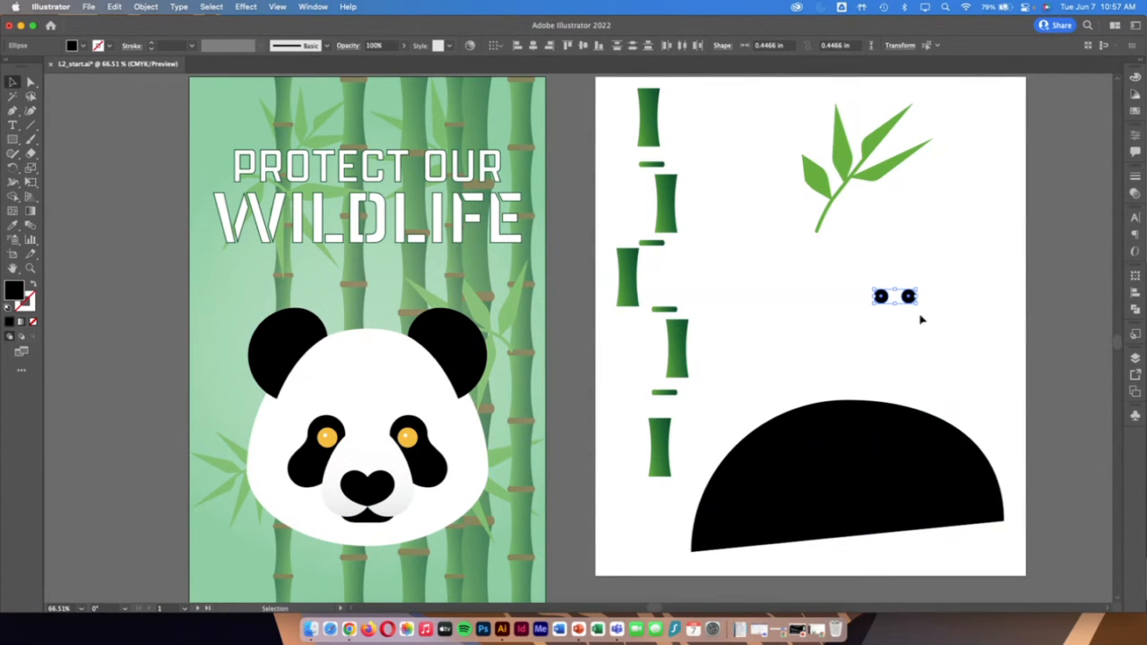
pyautogui.click(887, 361)
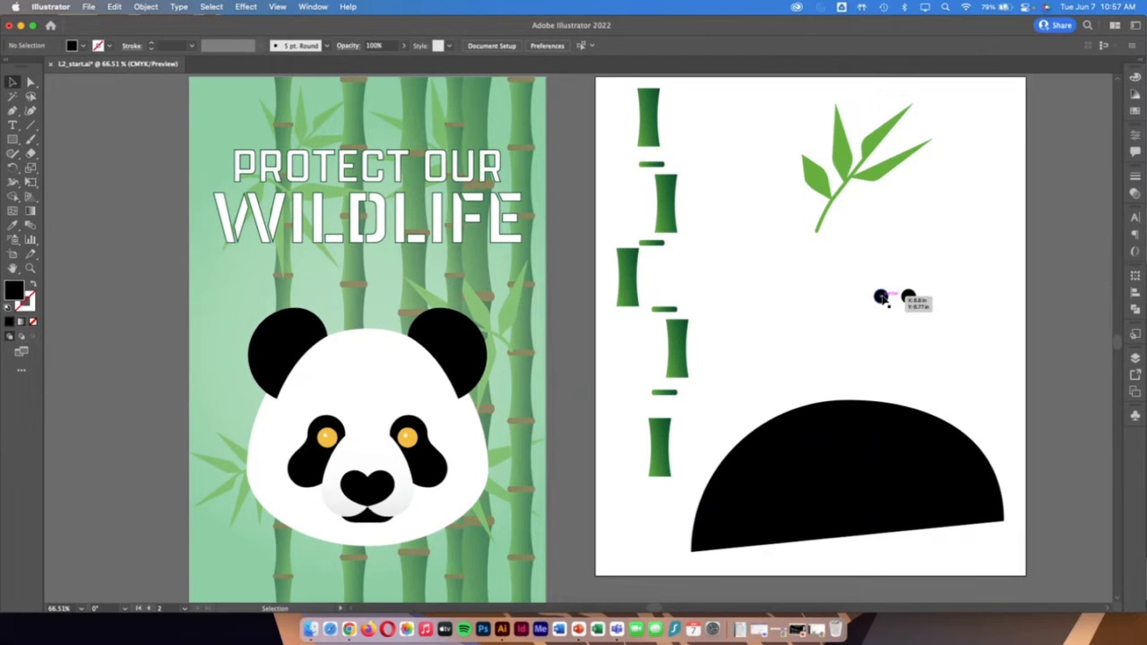
# Move the two small black circles onto the panda's yellow eyes as pupils, one in the centre of each eye
pyautogui.scroll(-3, 442, 399)
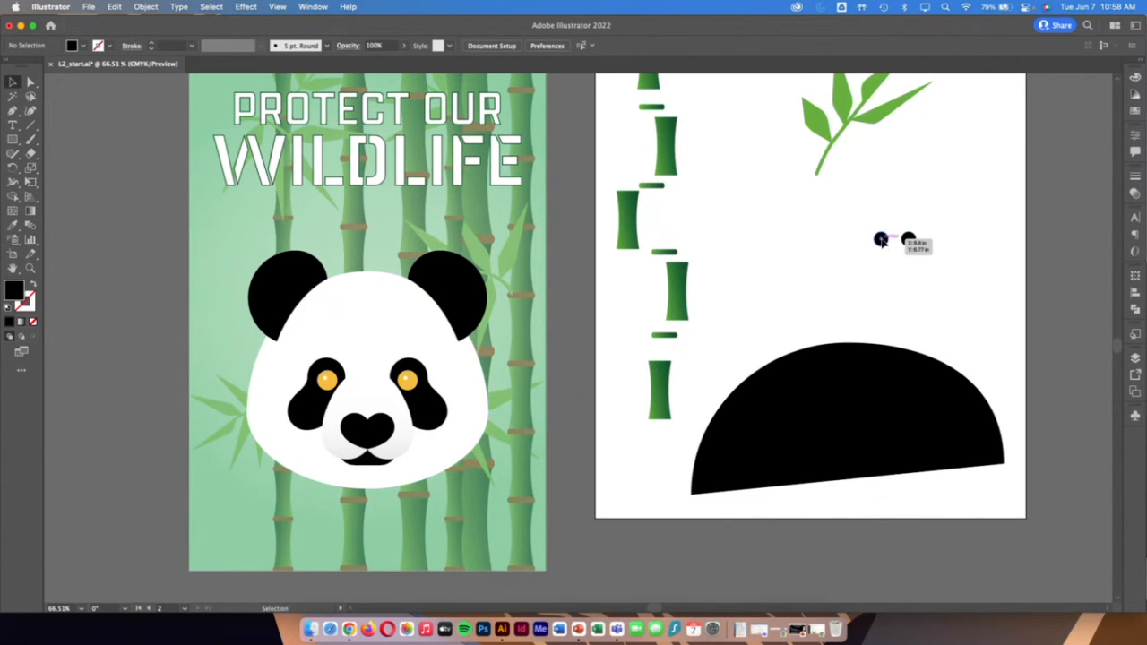
pyautogui.moveTo(880, 241); pyautogui.dragTo(328, 380)
pyautogui.click(874, 277)
pyautogui.moveTo(908, 238); pyautogui.dragTo(408, 380)
pyautogui.click(574, 448)
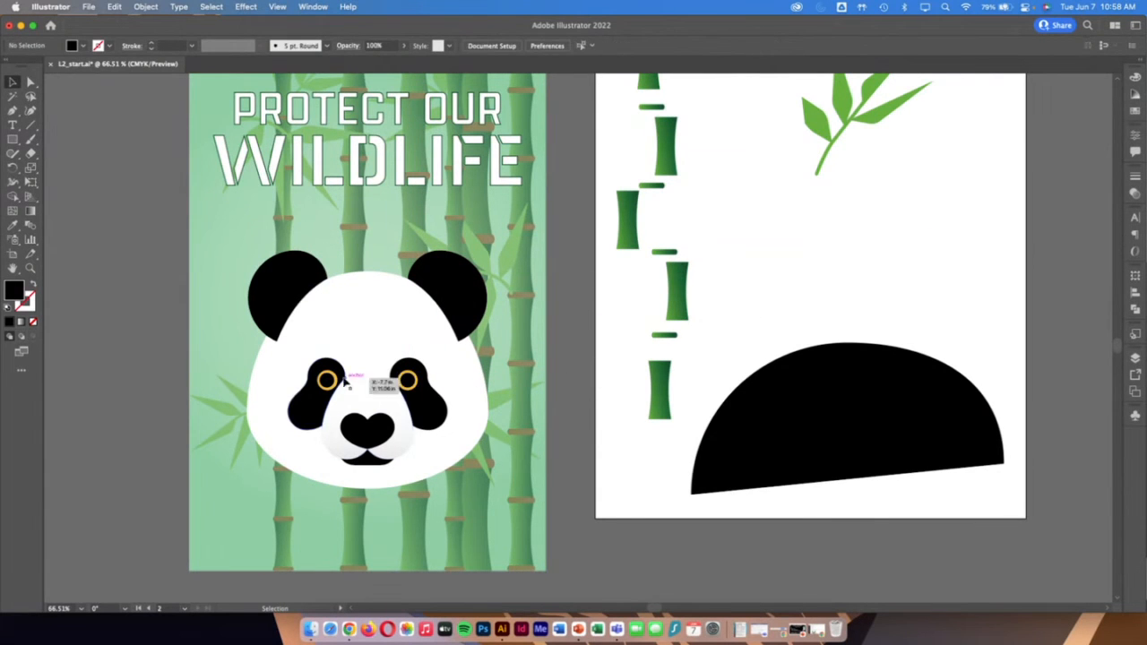
# Nudge the left eye's pupil slightly to the right so it sits centred within the yellow iris
pyautogui.click(30, 267)
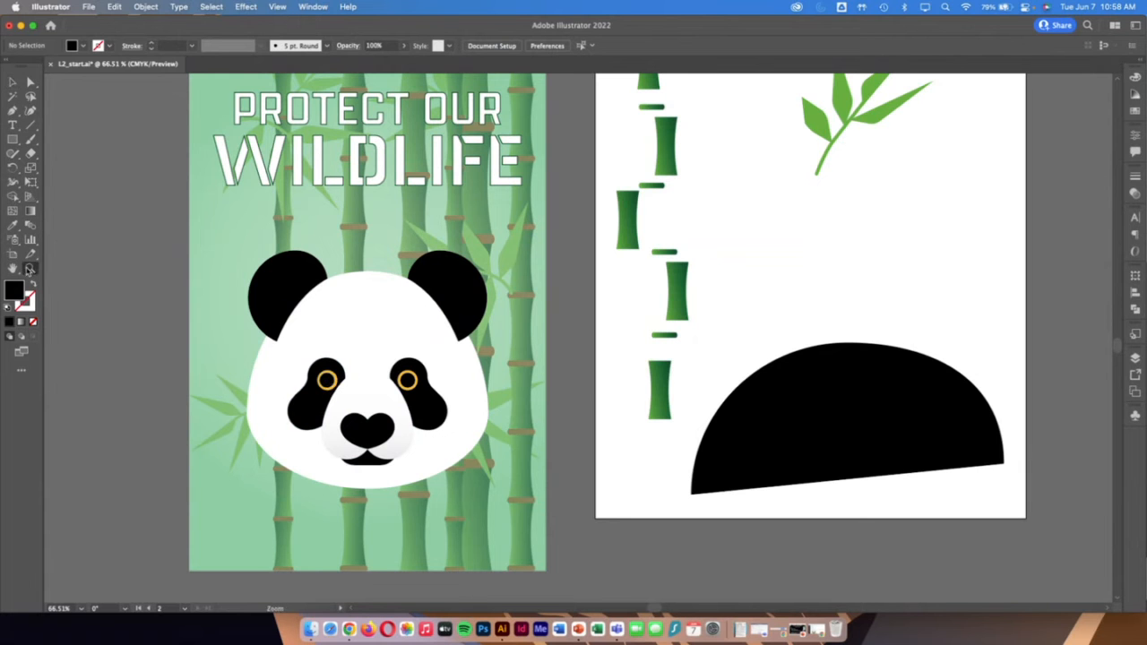
pyautogui.moveTo(348, 360); pyautogui.dragTo(617, 436)
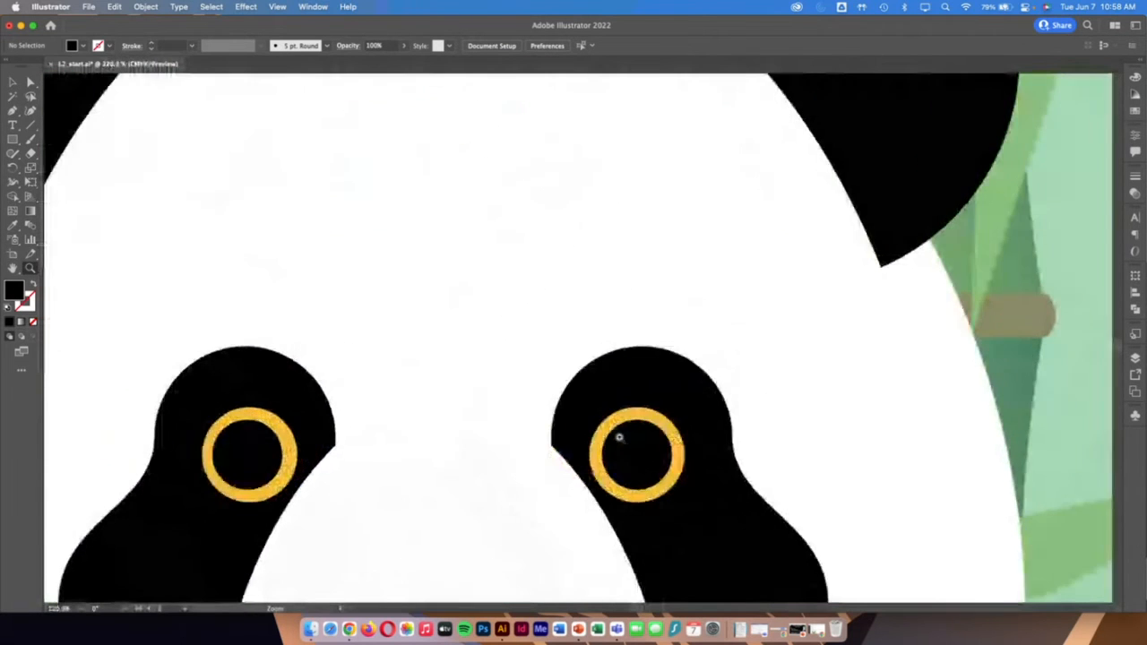
pyautogui.scroll(-2, 428, 451)
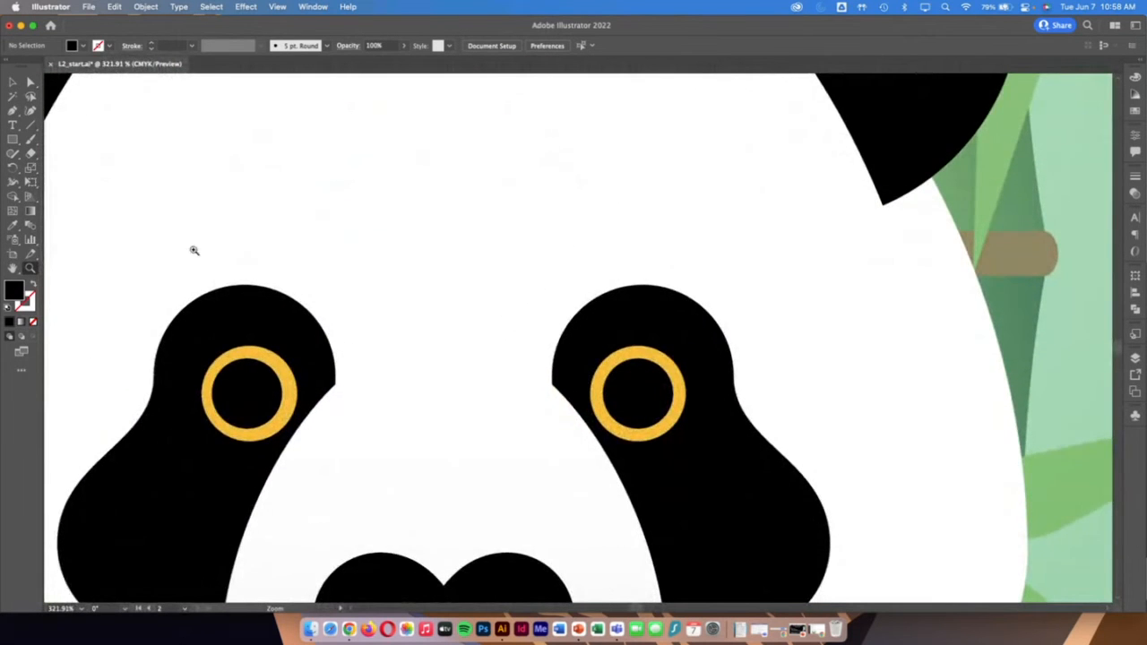
pyautogui.click(12, 82)
pyautogui.click(266, 399)
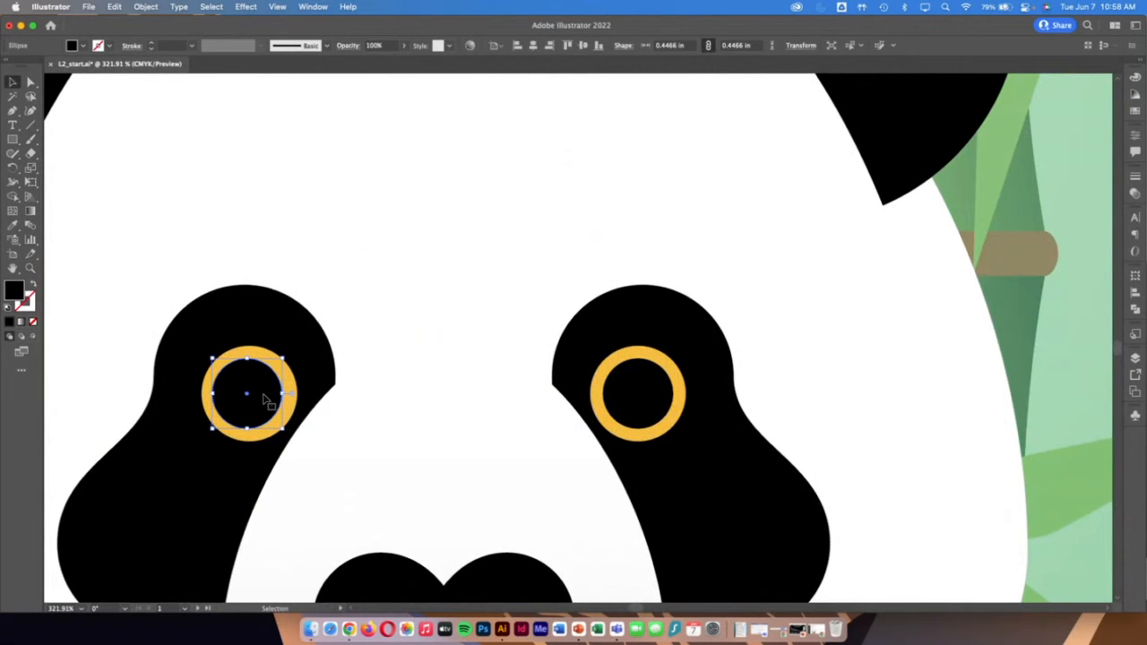
pyautogui.press('Right')
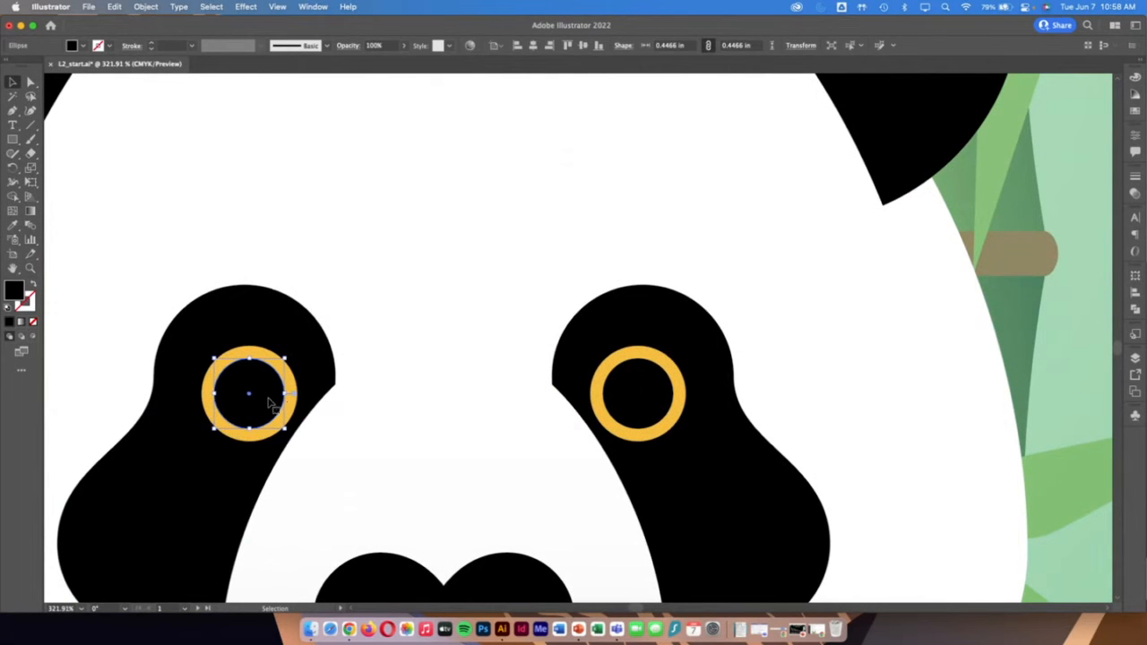
pyautogui.click(107, 277)
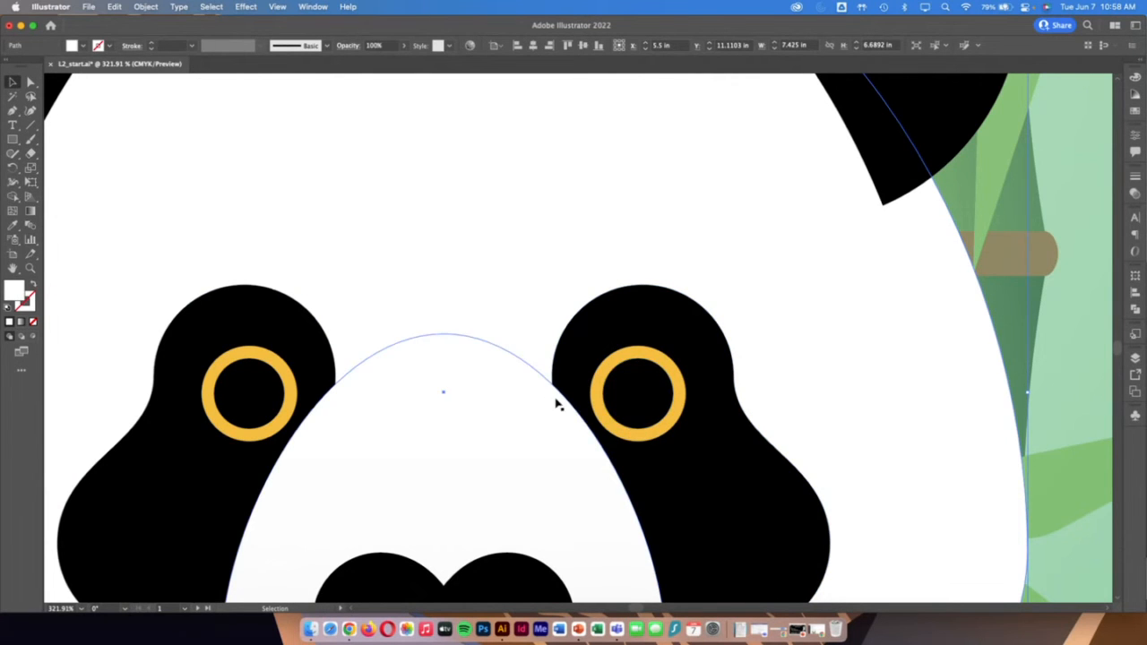
# Zoom out to show the whole panda head and switch the document to Outline view
pyautogui.scroll(-2, 545, 403)
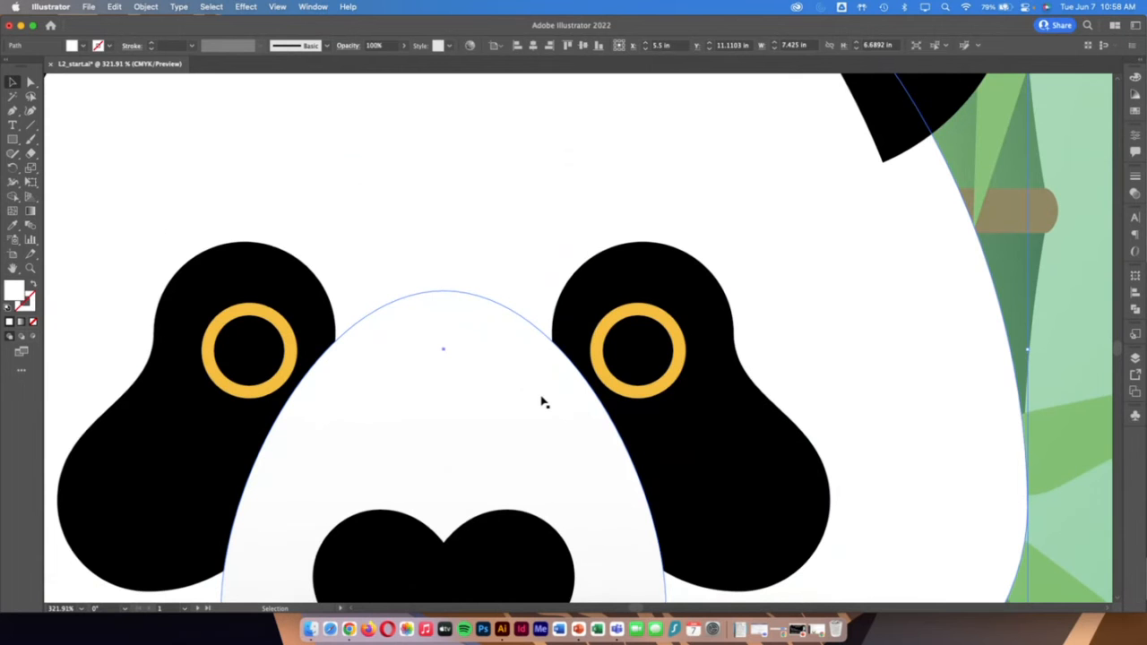
pyautogui.scroll(-2, 543, 402)
pyautogui.click(30, 267)
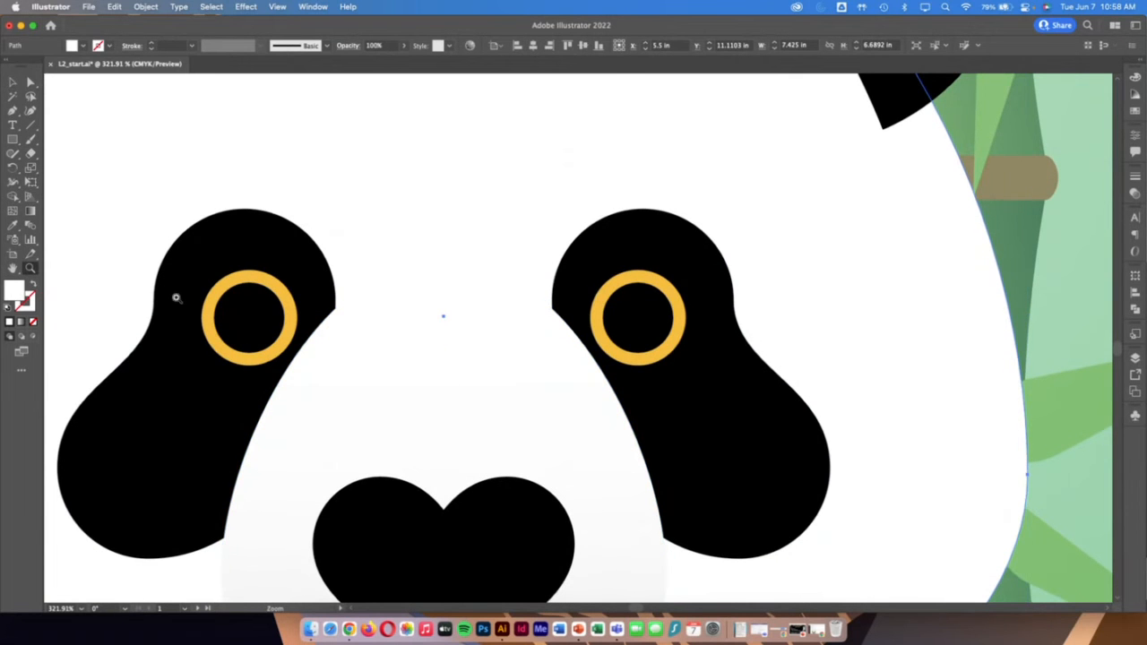
pyautogui.moveTo(552, 368); pyautogui.dragTo(351, 363)
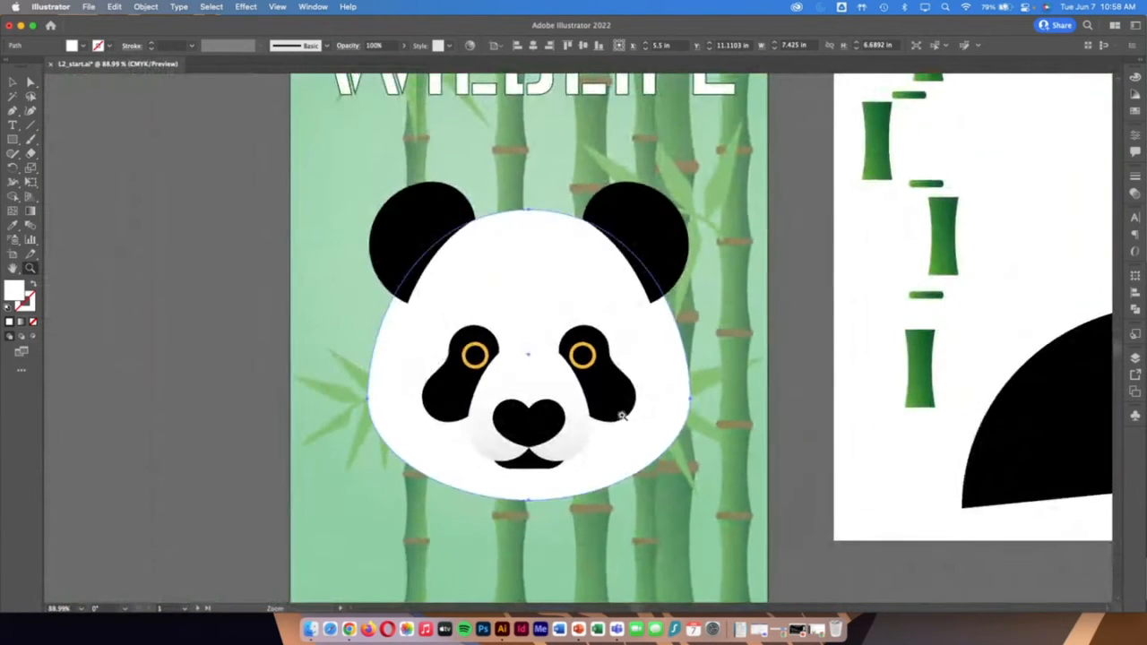
pyautogui.moveTo(622, 416); pyautogui.dragTo(600, 436)
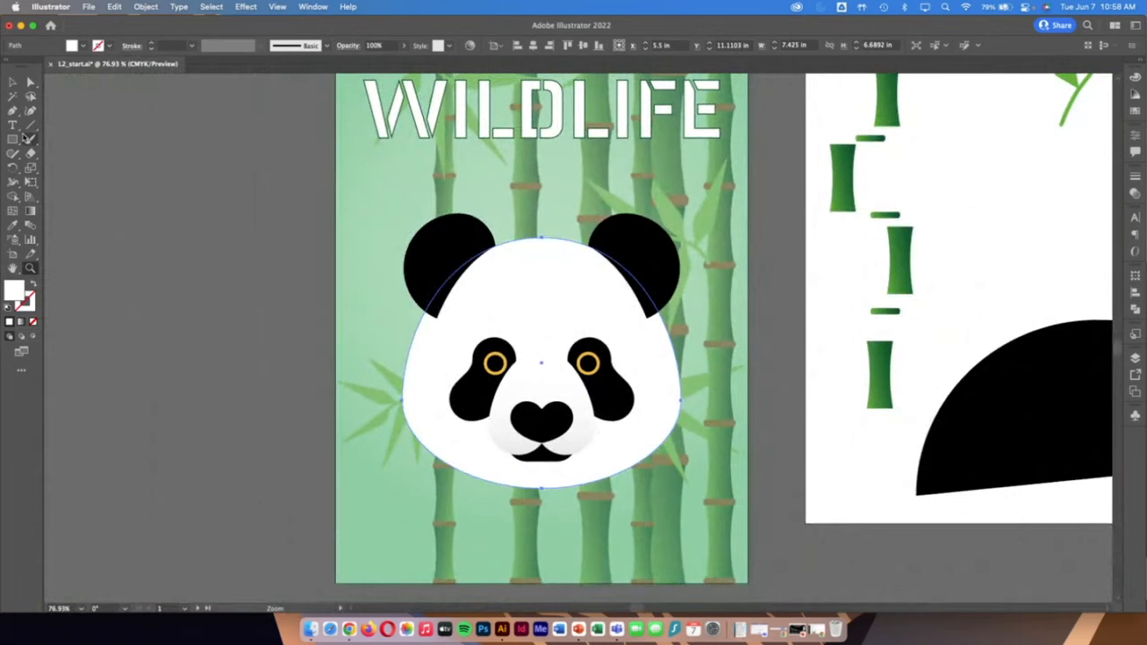
pyautogui.click(279, 6)
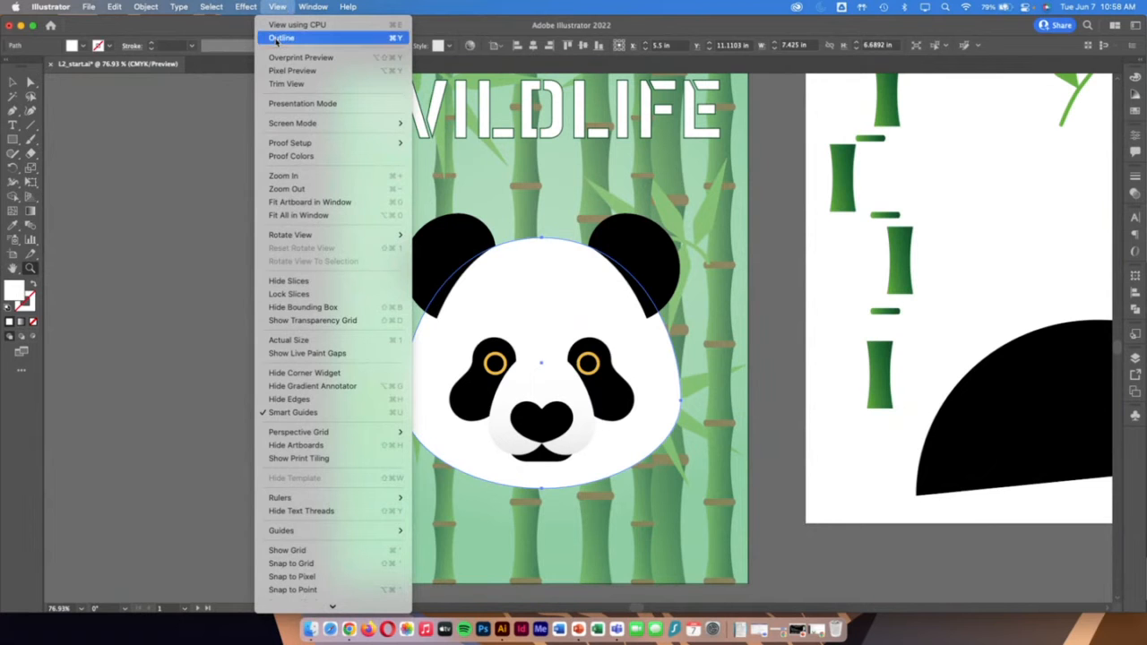
pyautogui.click(279, 39)
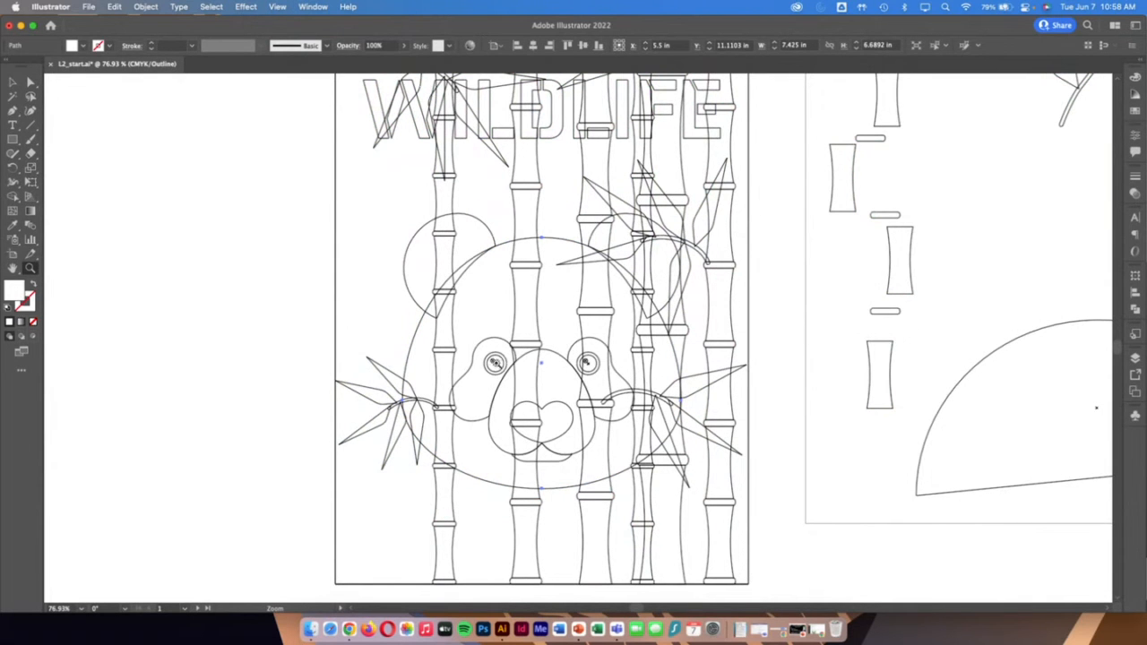
# Bring the small highlight circle in the left eye to the front, return to Preview and deselect the circle
pyautogui.moveTo(494, 361); pyautogui.dragTo(485, 364)
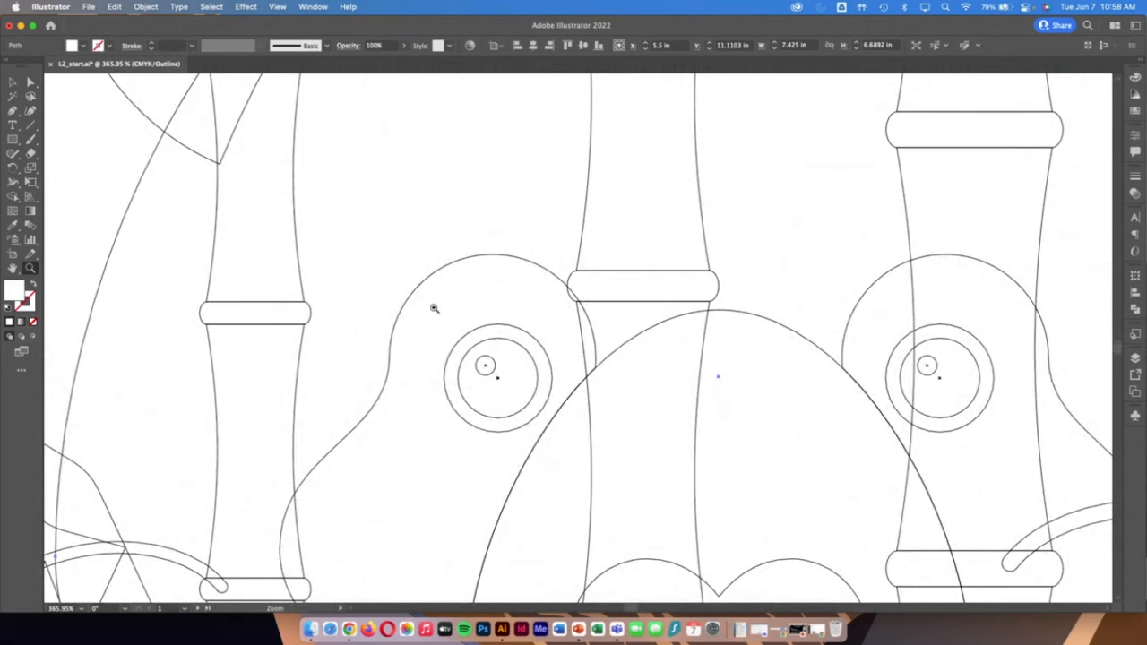
pyautogui.click(12, 81)
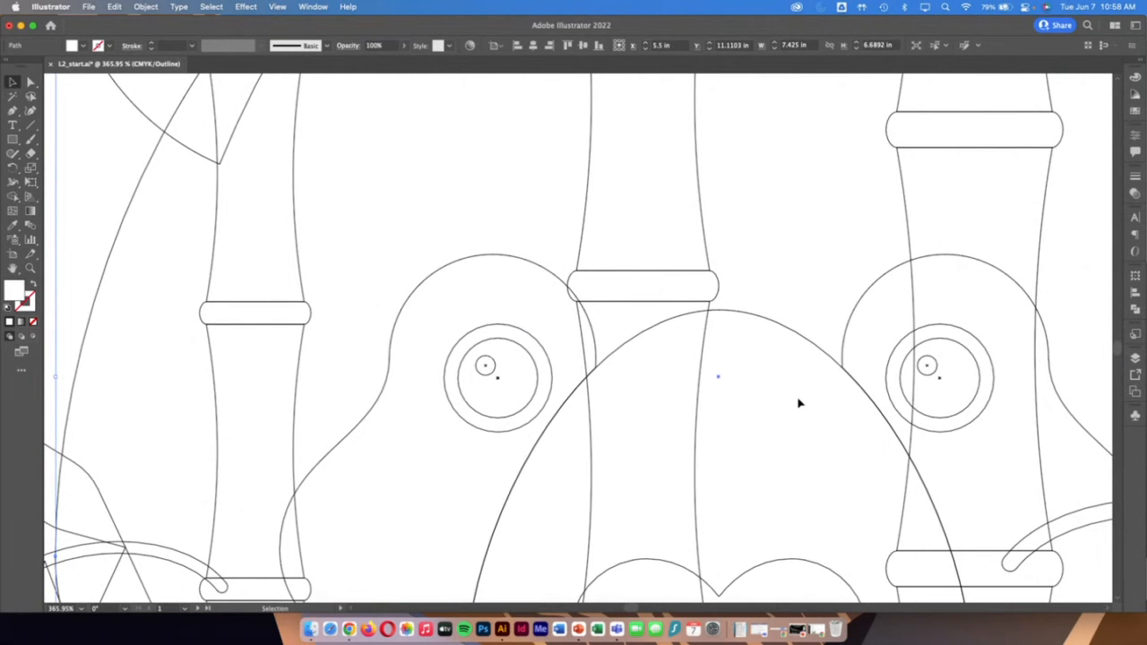
pyautogui.click(493, 376)
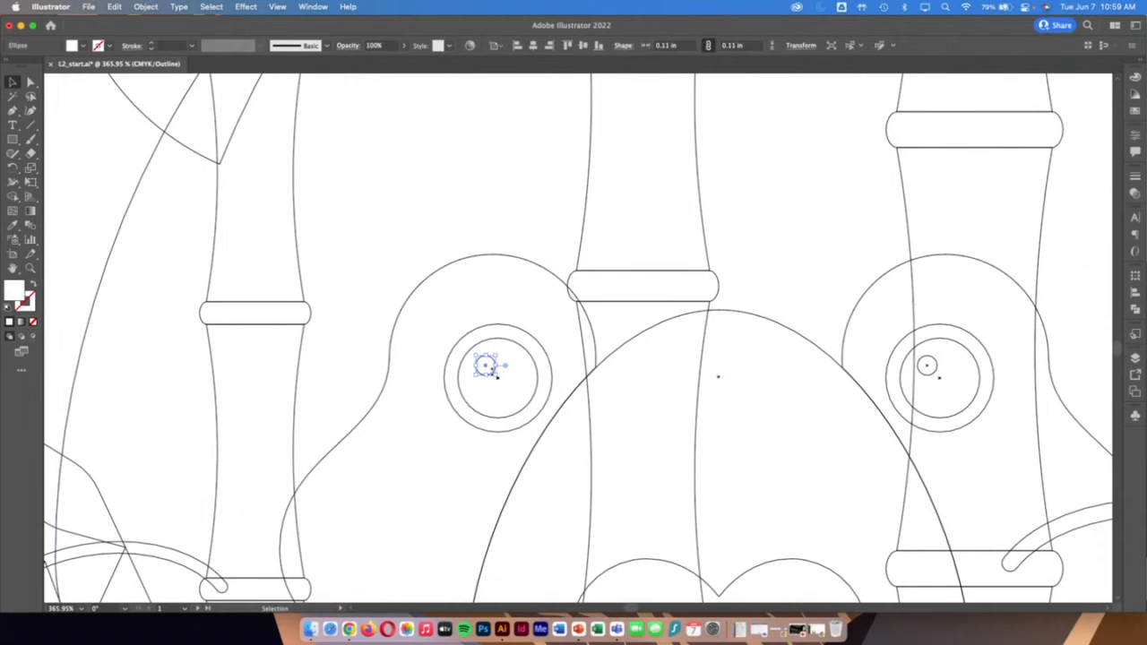
pyautogui.scroll(-1, 467, 362)
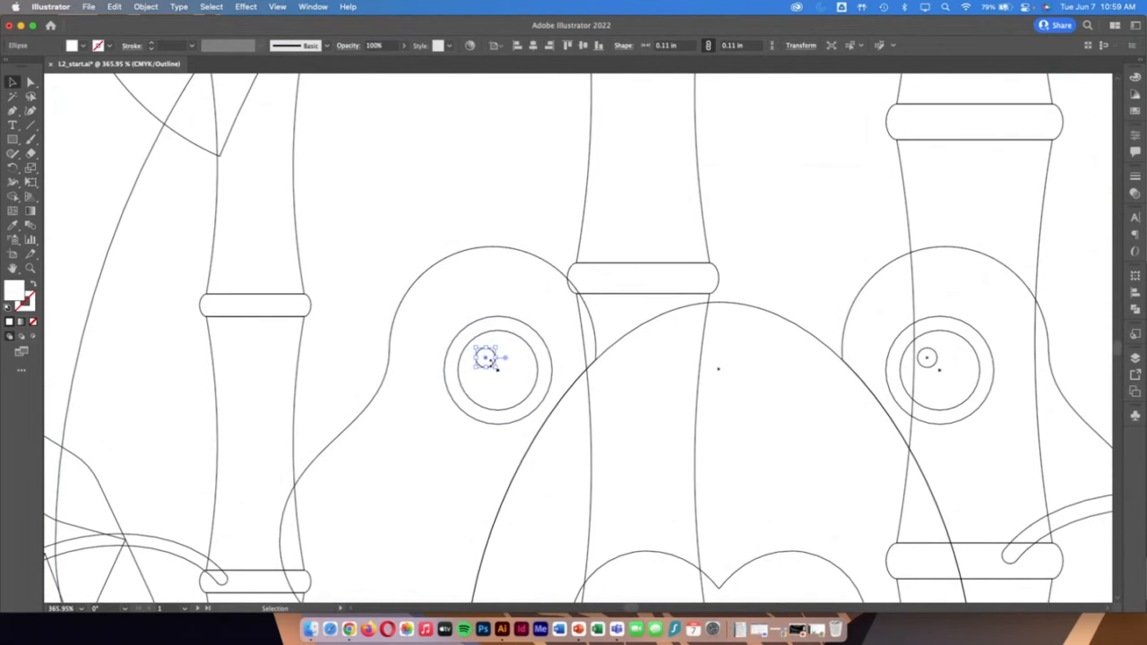
pyautogui.rightClick(483, 360)
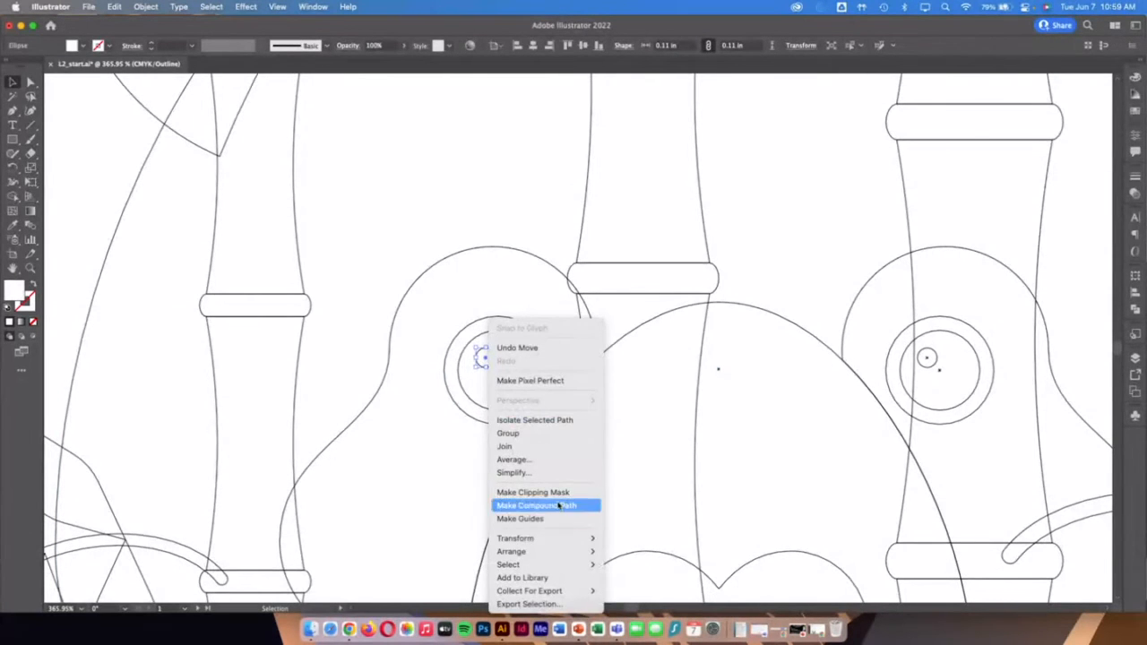
pyautogui.moveTo(566, 552)
pyautogui.click(636, 545)
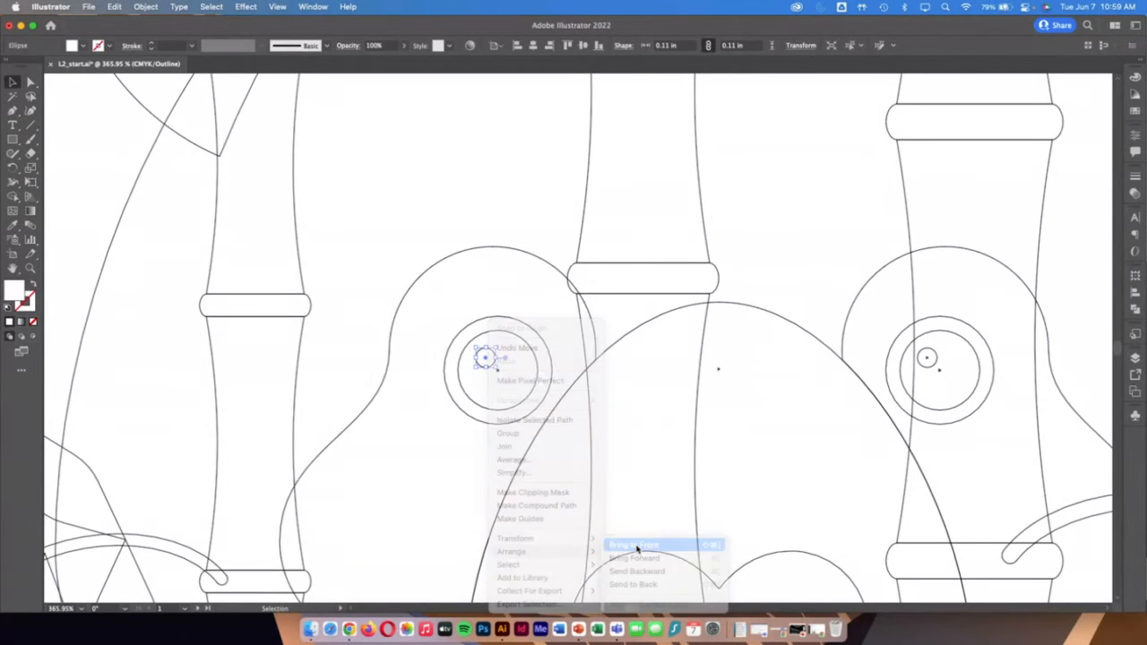
pyautogui.click(281, 7)
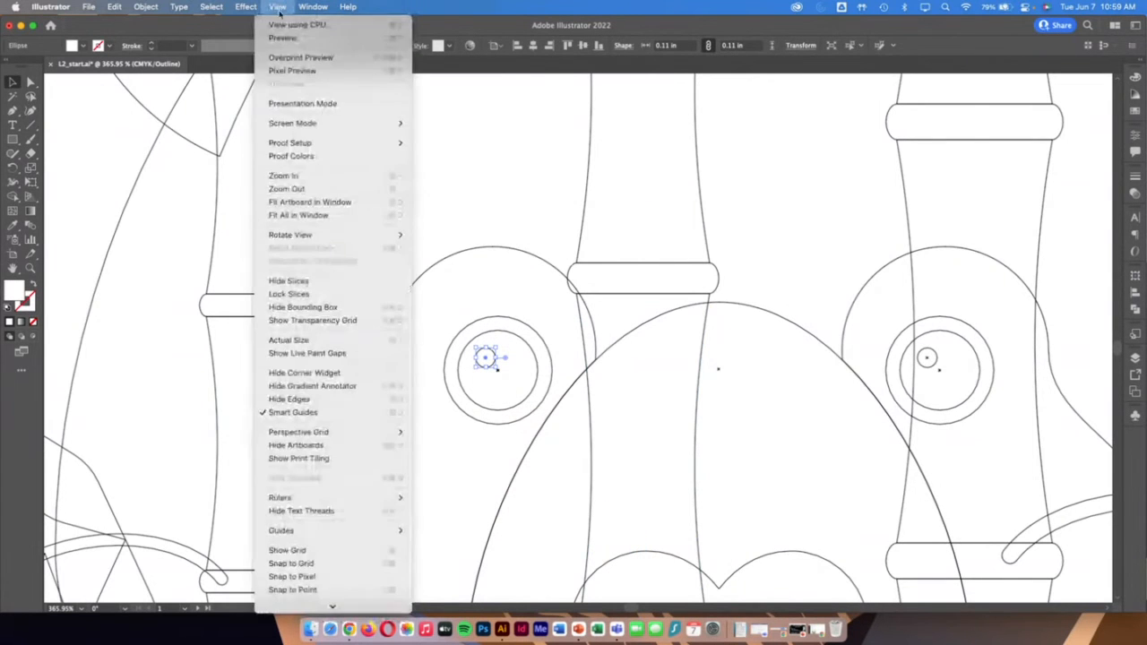
pyautogui.click(288, 38)
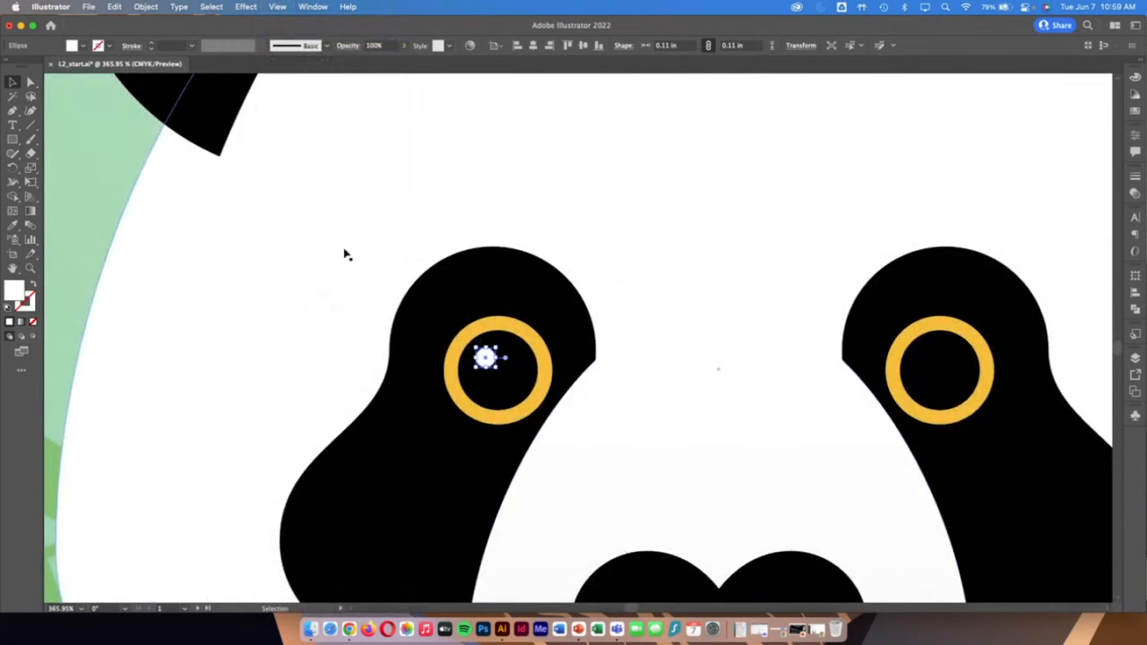
pyautogui.click(94, 200)
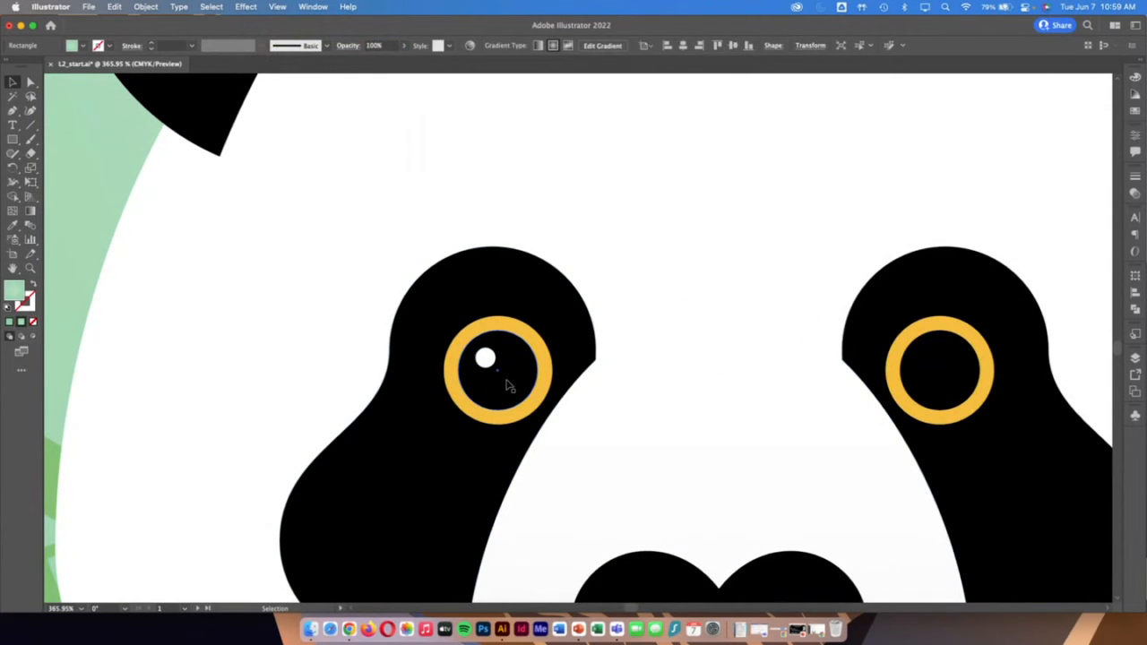
# Using Outline view, bring the small highlight circle in the right eye to the front and return to Preview
pyautogui.click(278, 6)
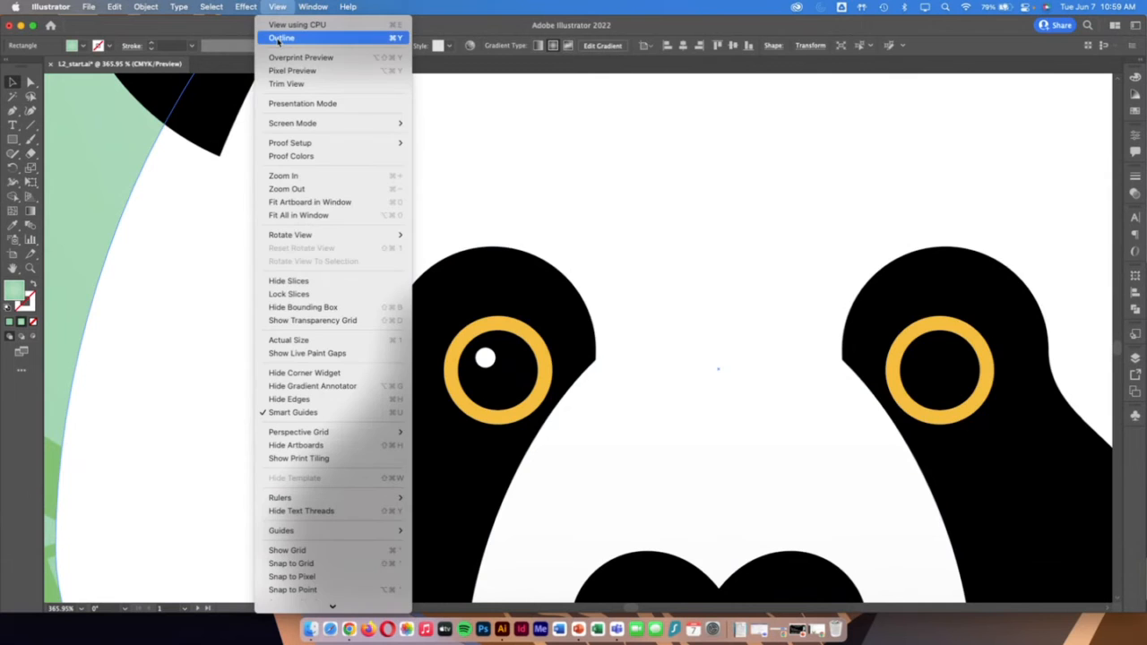
pyautogui.click(280, 37)
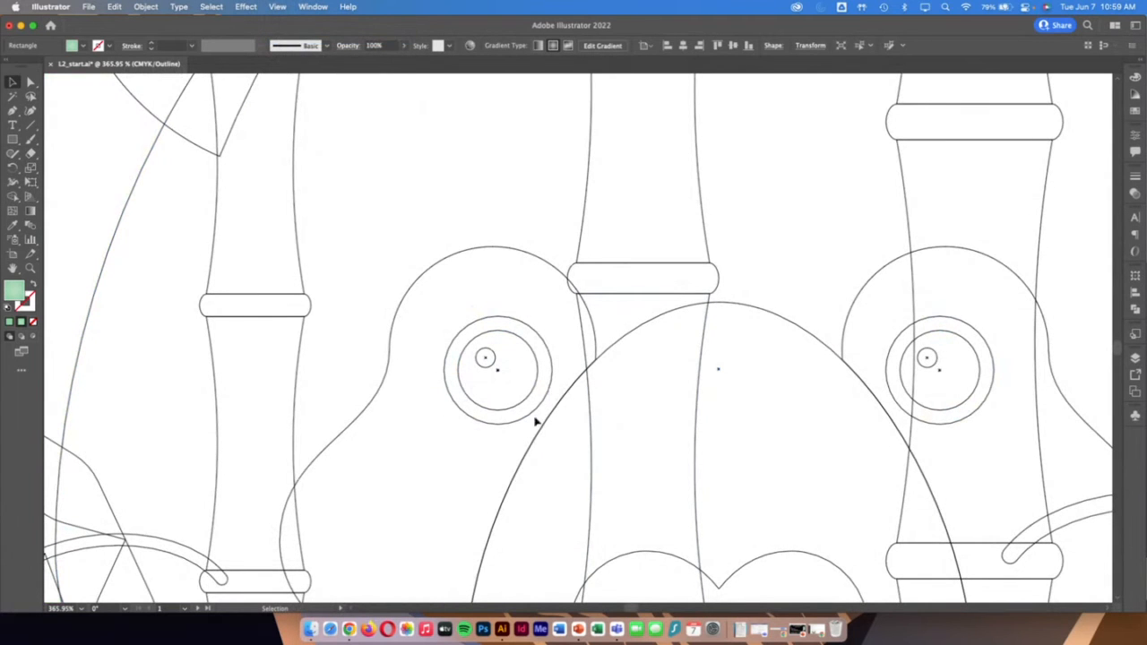
pyautogui.click(933, 369)
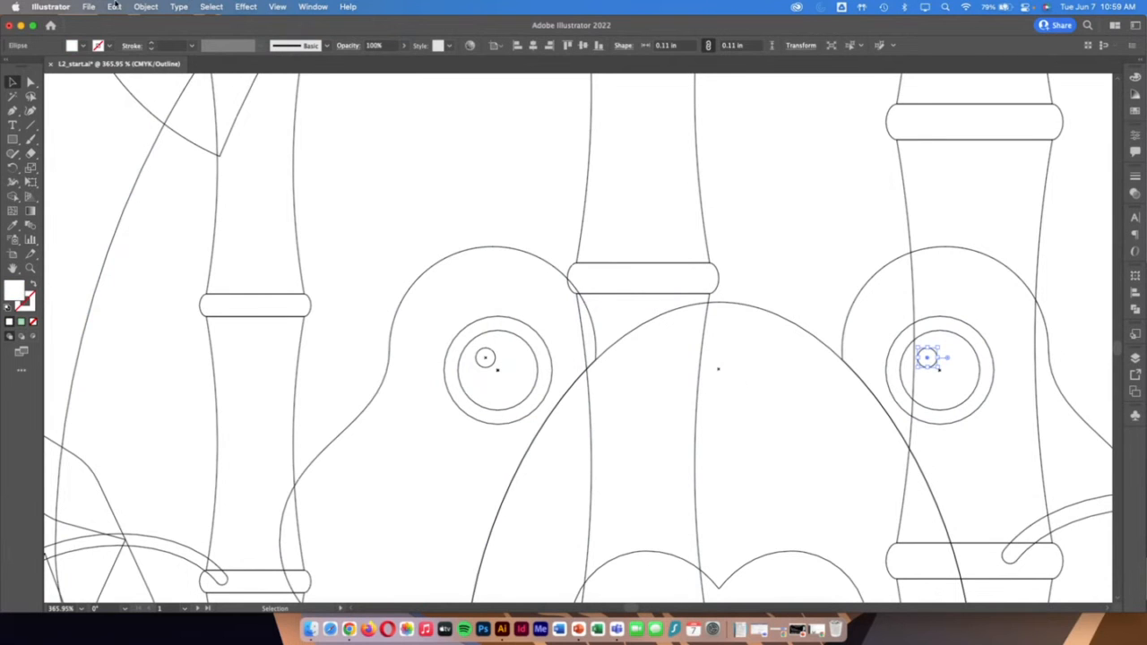
pyautogui.click(144, 7)
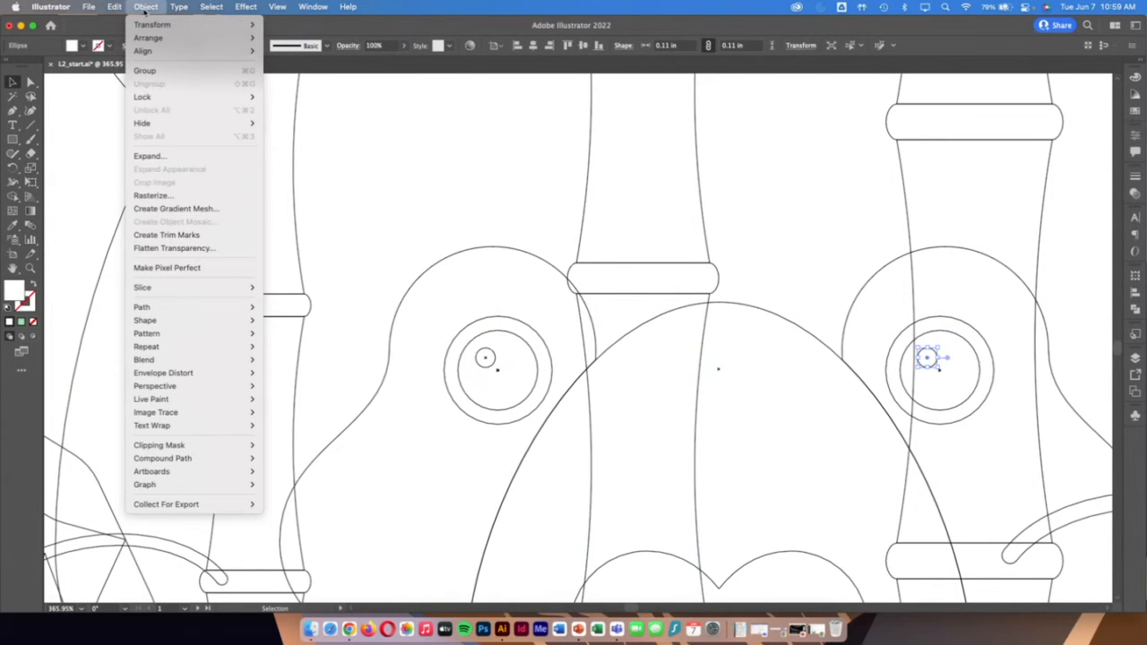
pyautogui.moveTo(153, 37)
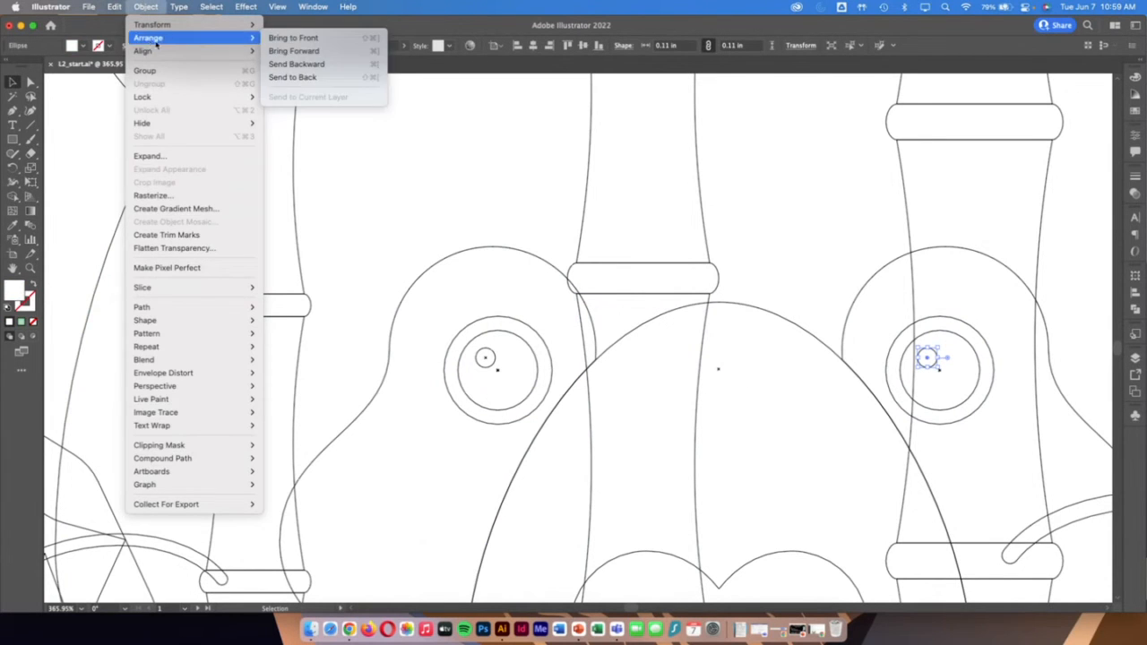
pyautogui.click(328, 38)
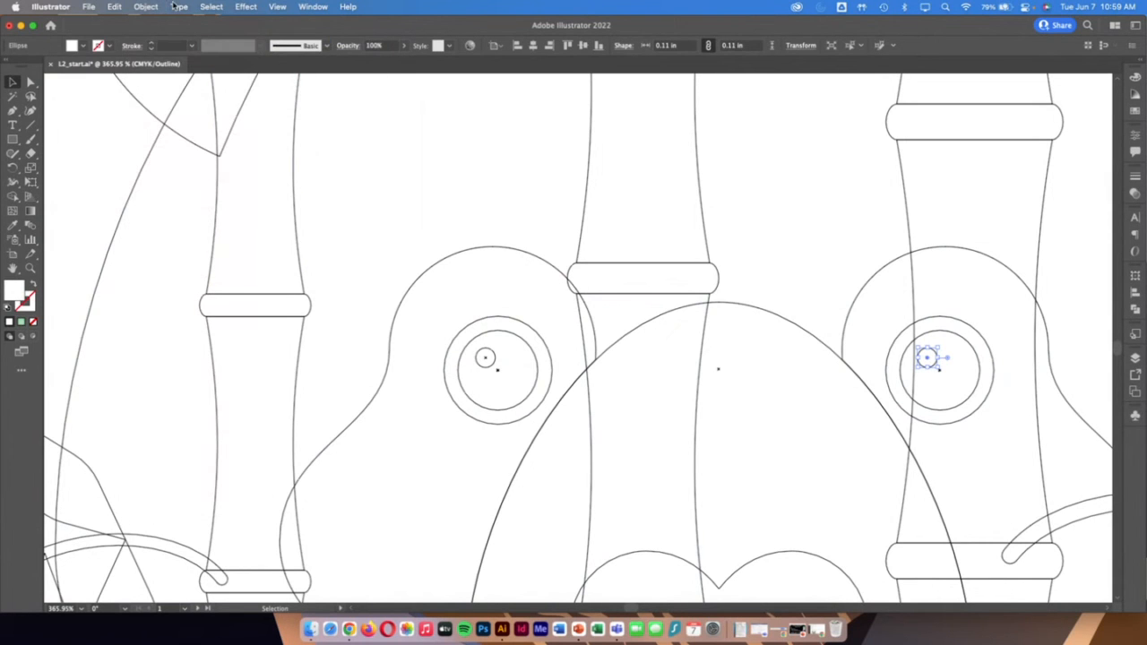
pyautogui.click(277, 6)
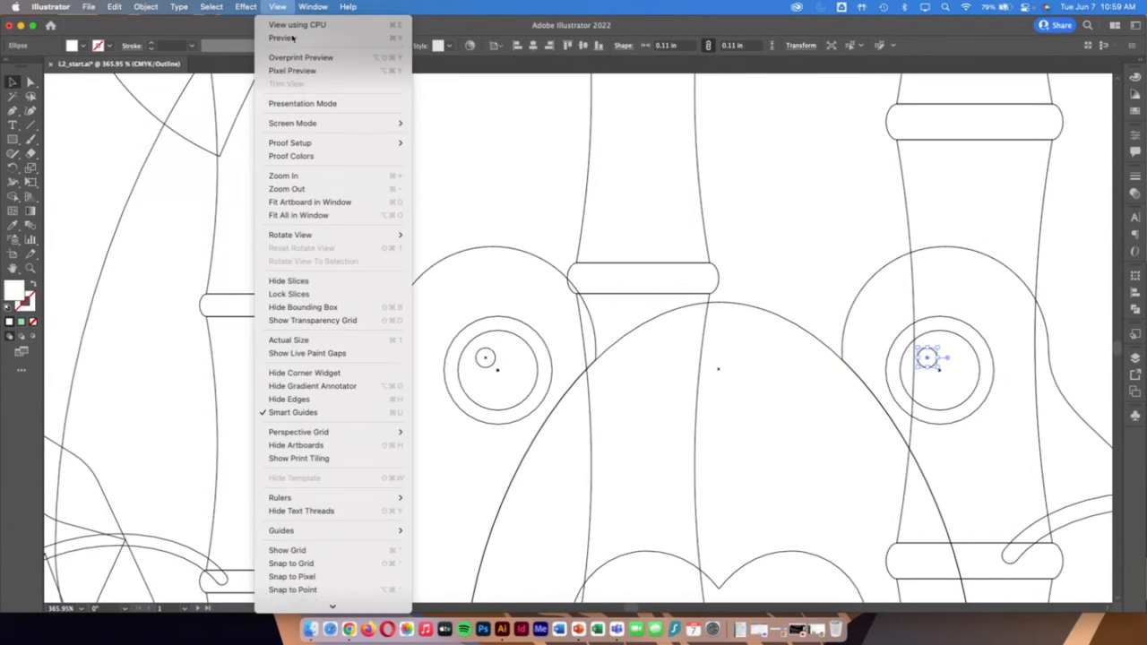
pyautogui.click(299, 39)
pyautogui.click(550, 189)
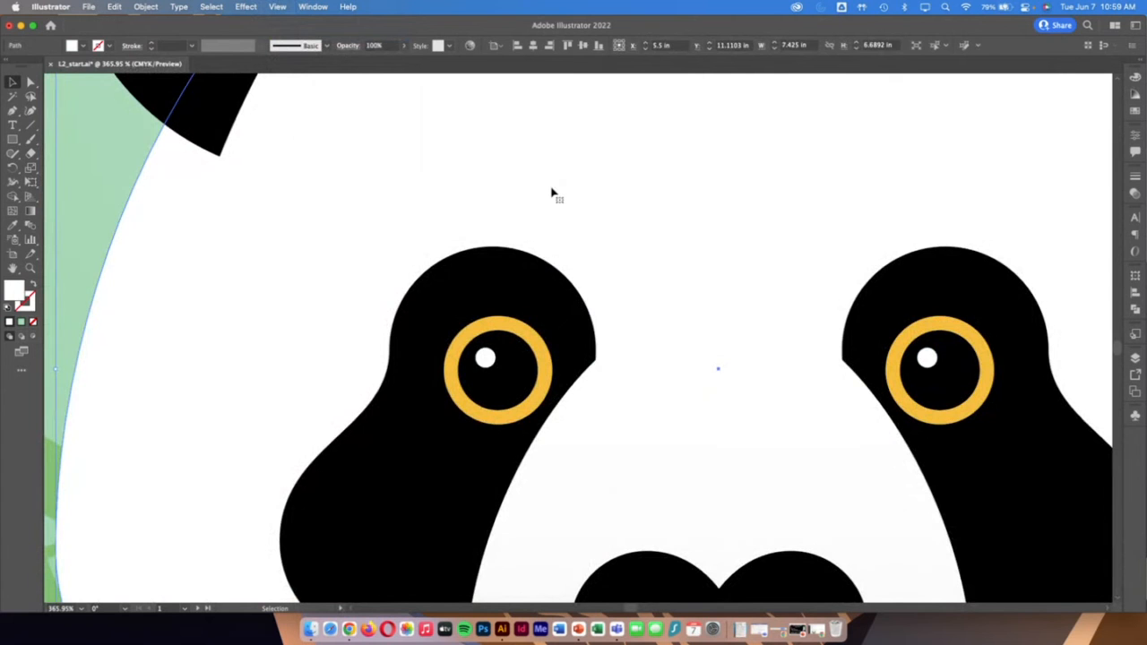
# Zoom out to the panda head and the neighbouring parts artboard, and return to the Selection tool
pyautogui.click(30, 268)
pyautogui.moveTo(789, 343); pyautogui.dragTo(555, 323)
pyautogui.hscroll(10, 704, 394)
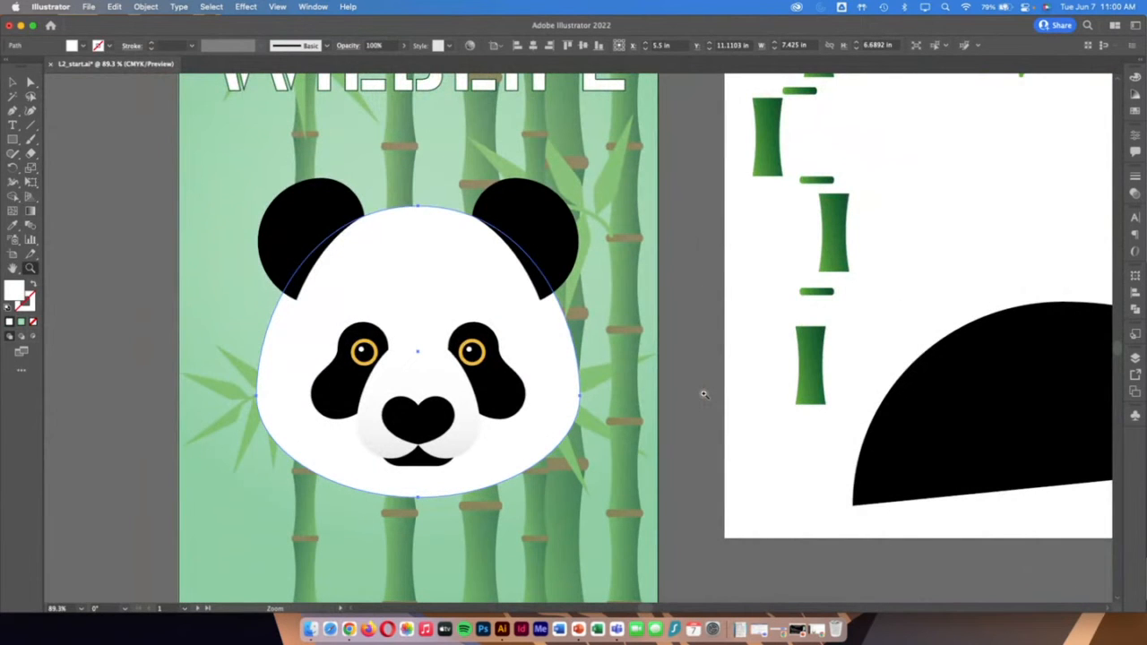
pyautogui.click(13, 81)
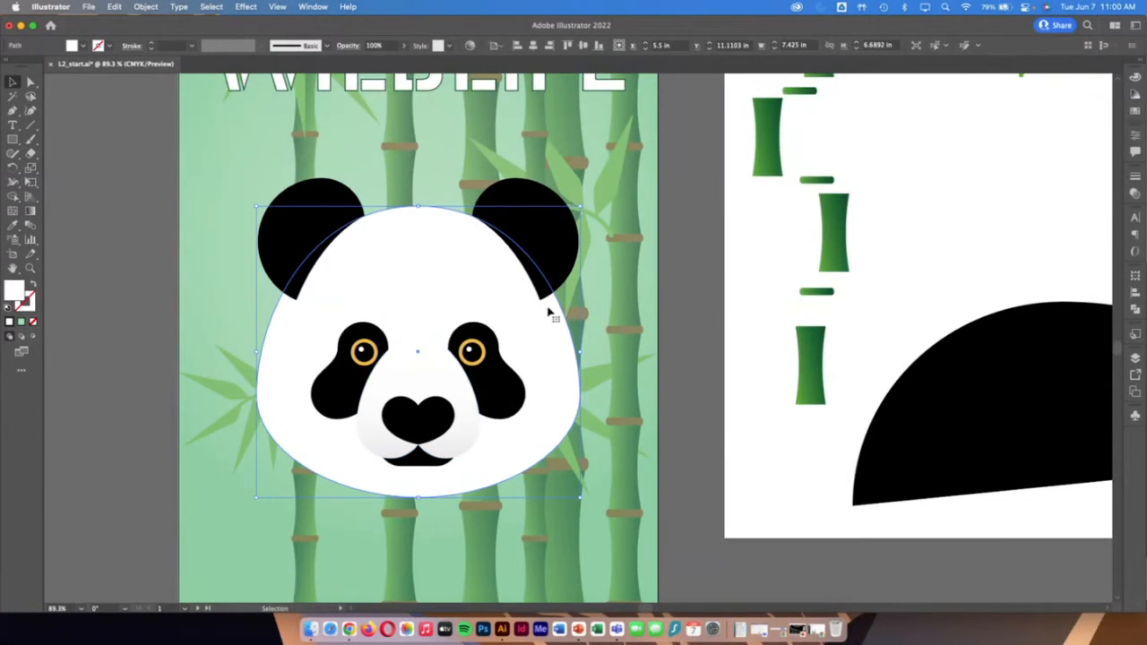
# Examine the anchor points of the green leaves on the second artboard with the Direct Selection tool
pyautogui.hscroll(5, 597, 309)
pyautogui.scroll(3, 597, 309)
pyautogui.hscroll(1, 597, 309)
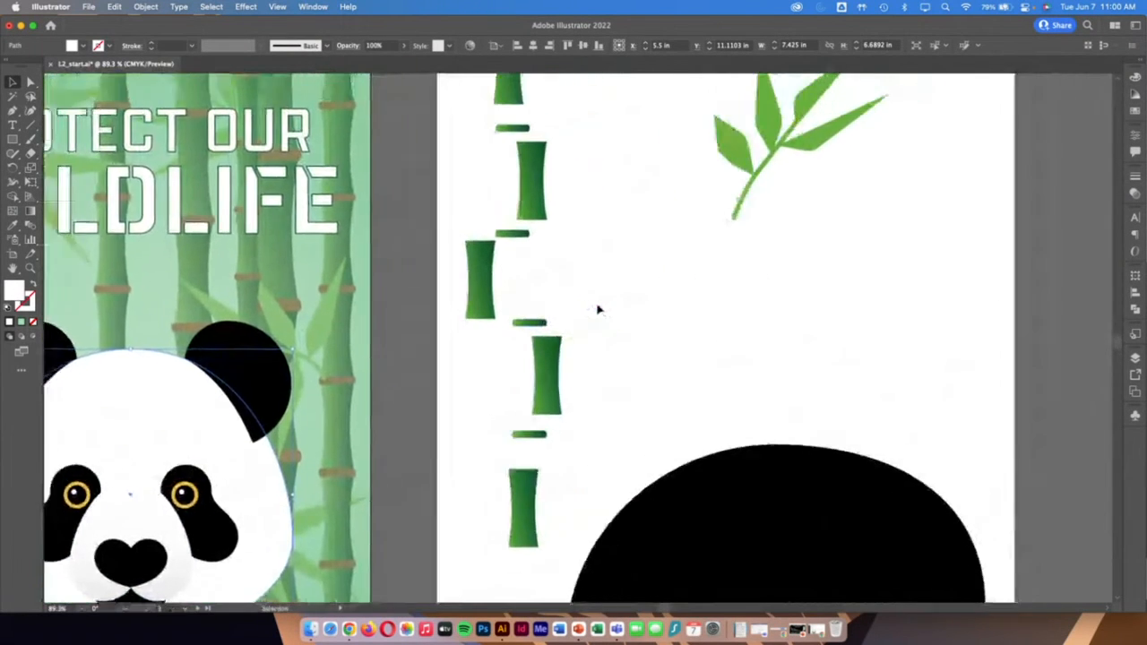
pyautogui.hscroll(4, 599, 309)
pyautogui.scroll(3, 598, 309)
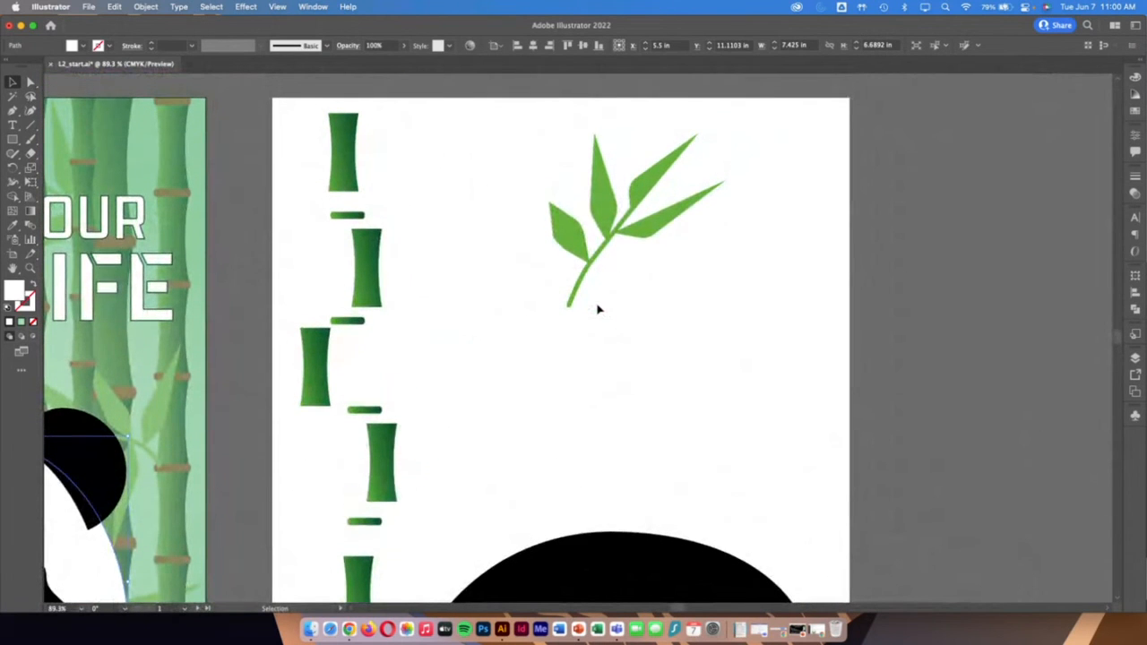
pyautogui.hscroll(3, 599, 309)
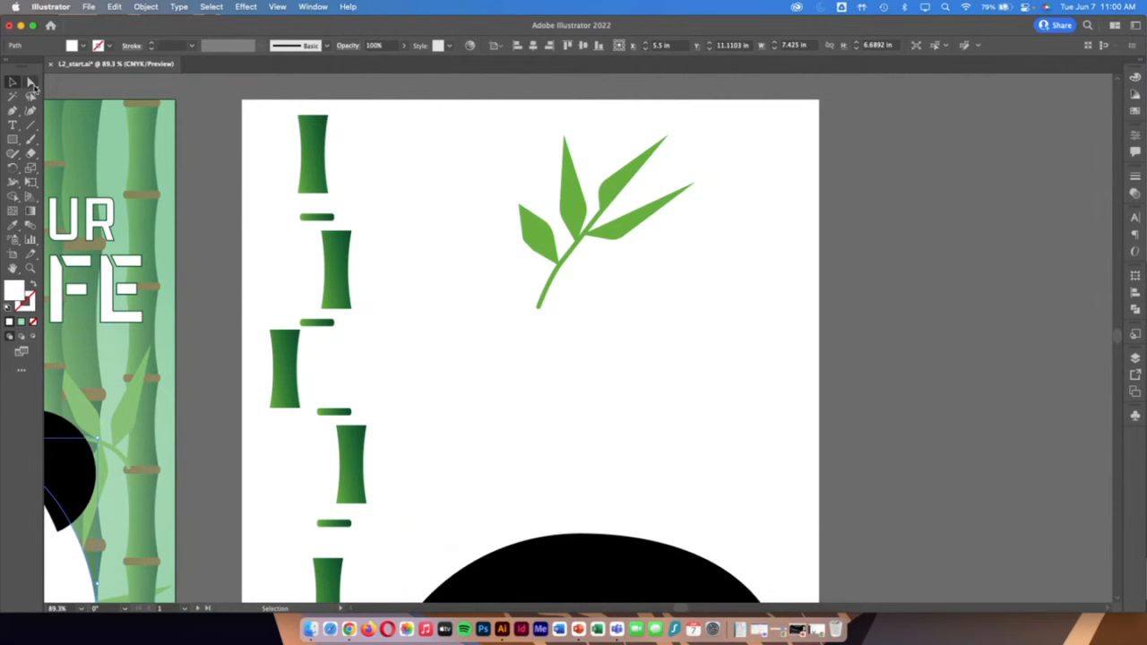
pyautogui.moveTo(541, 235)
pyautogui.mouseDown()
pyautogui.moveTo(517, 221)
pyautogui.moveTo(550, 233)
pyautogui.mouseUp()
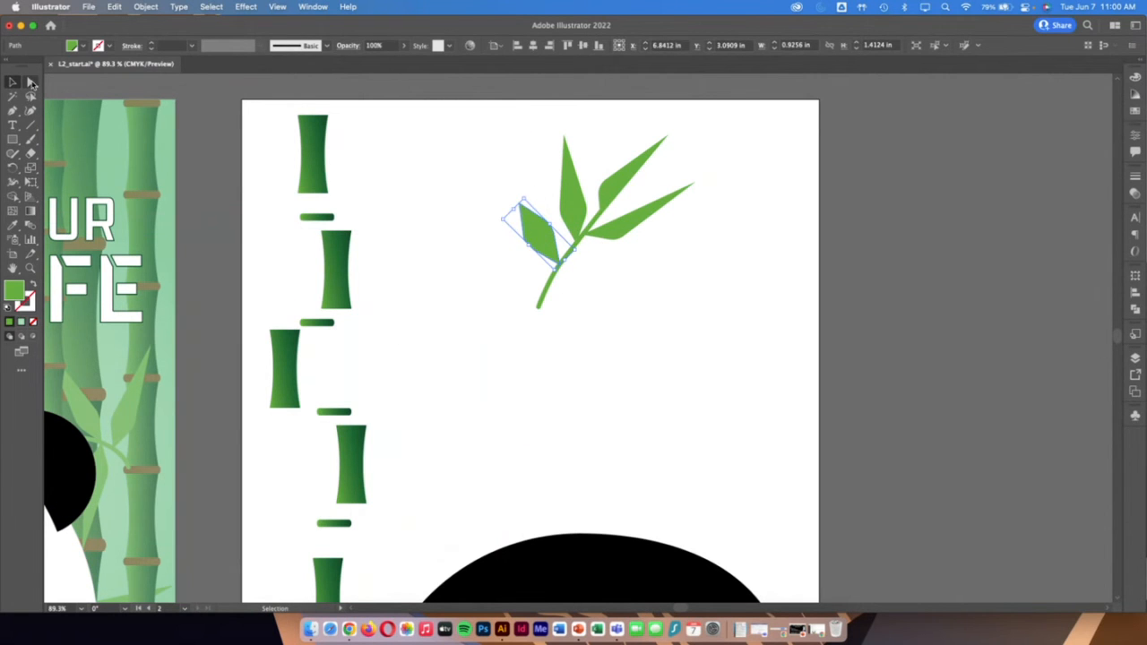
pyautogui.click(30, 82)
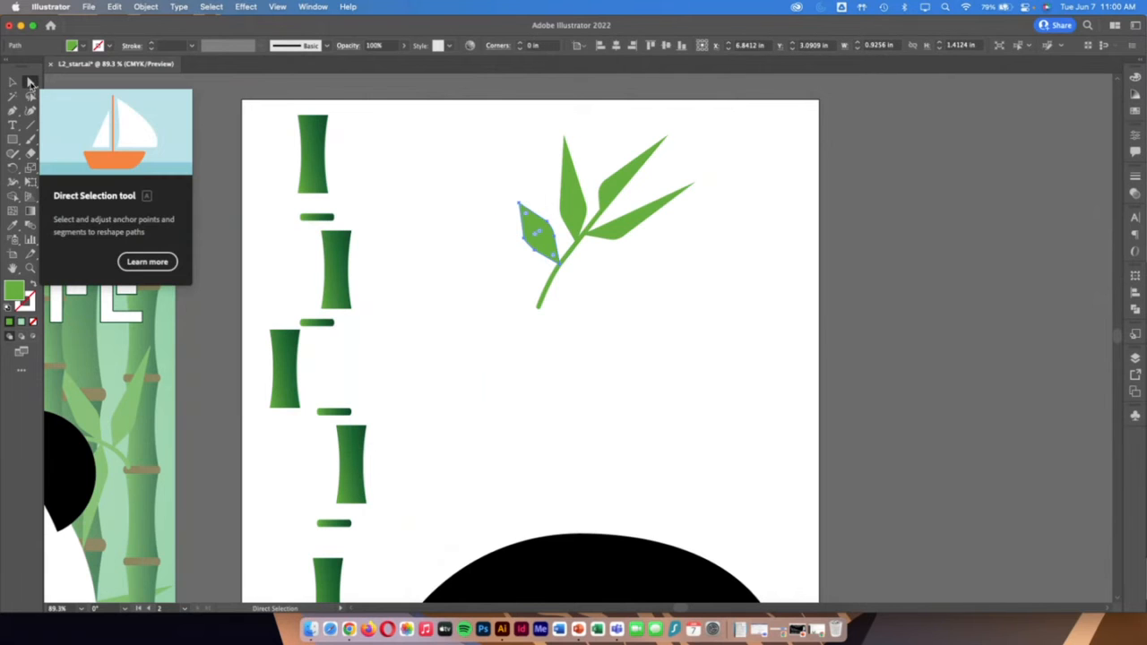
pyautogui.click(571, 206)
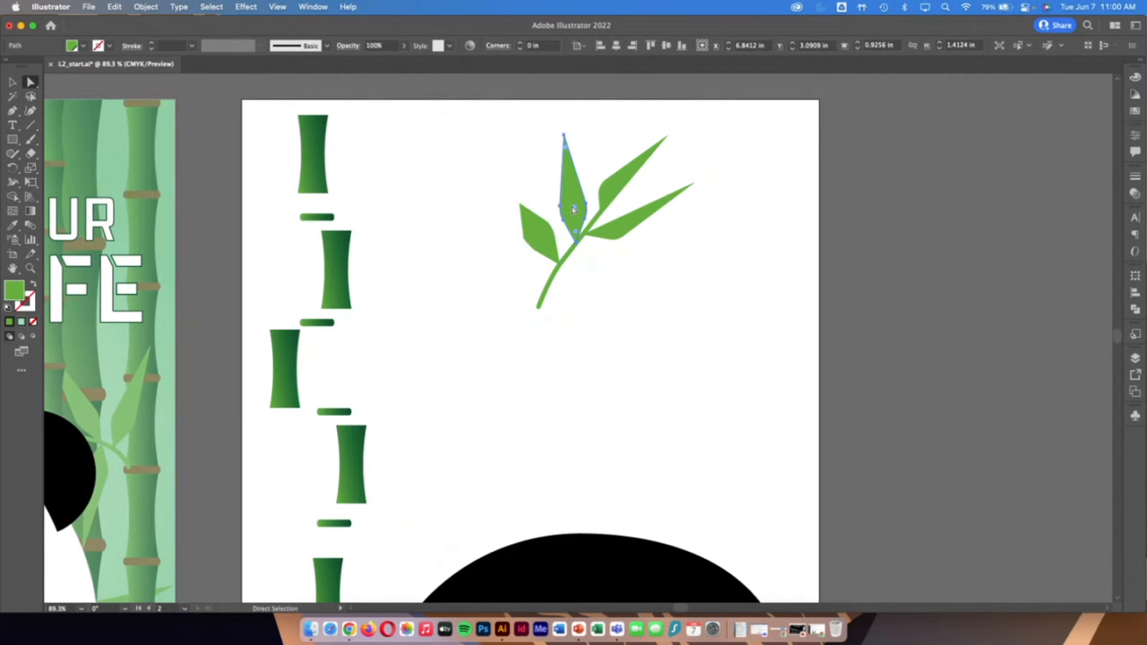
pyautogui.click(619, 189)
pyautogui.click(587, 267)
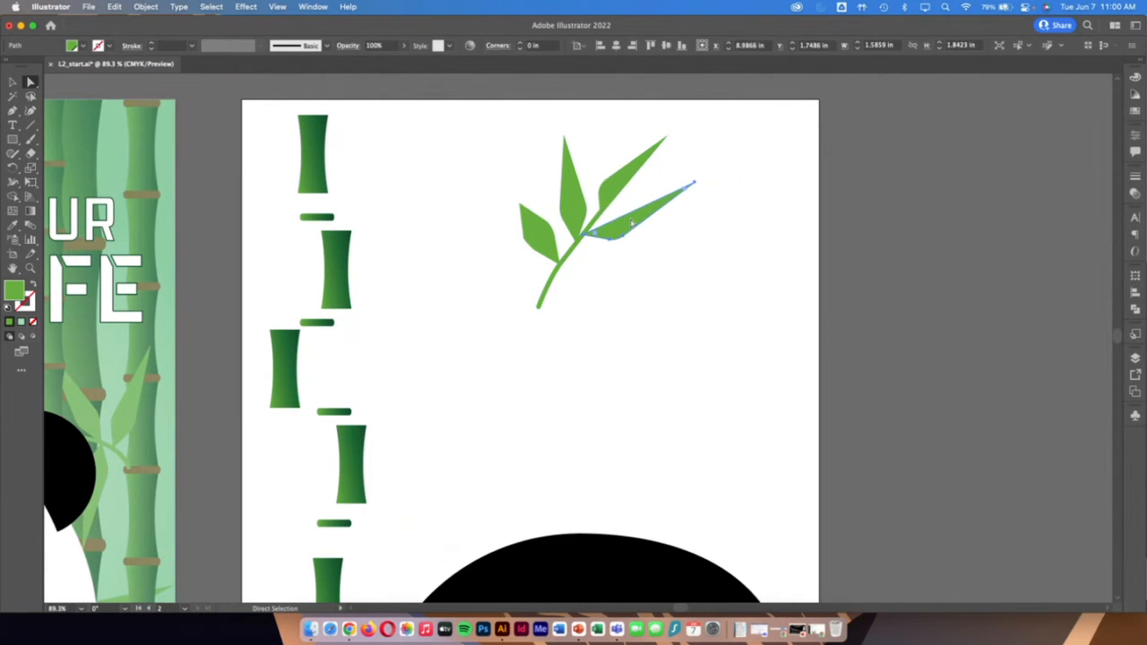
pyautogui.click(570, 258)
pyautogui.click(541, 257)
pyautogui.click(574, 204)
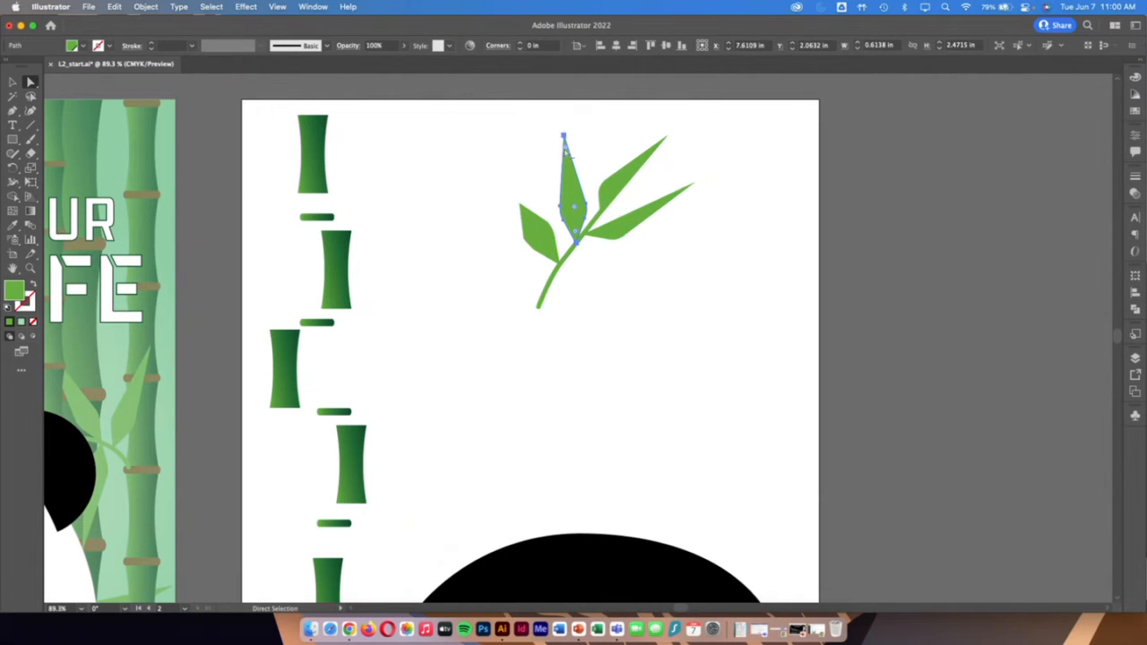
# Reshape the upright leaf by moving its left-side anchor point up to about Y 2.17 in and adjusting the curve
pyautogui.click(29, 267)
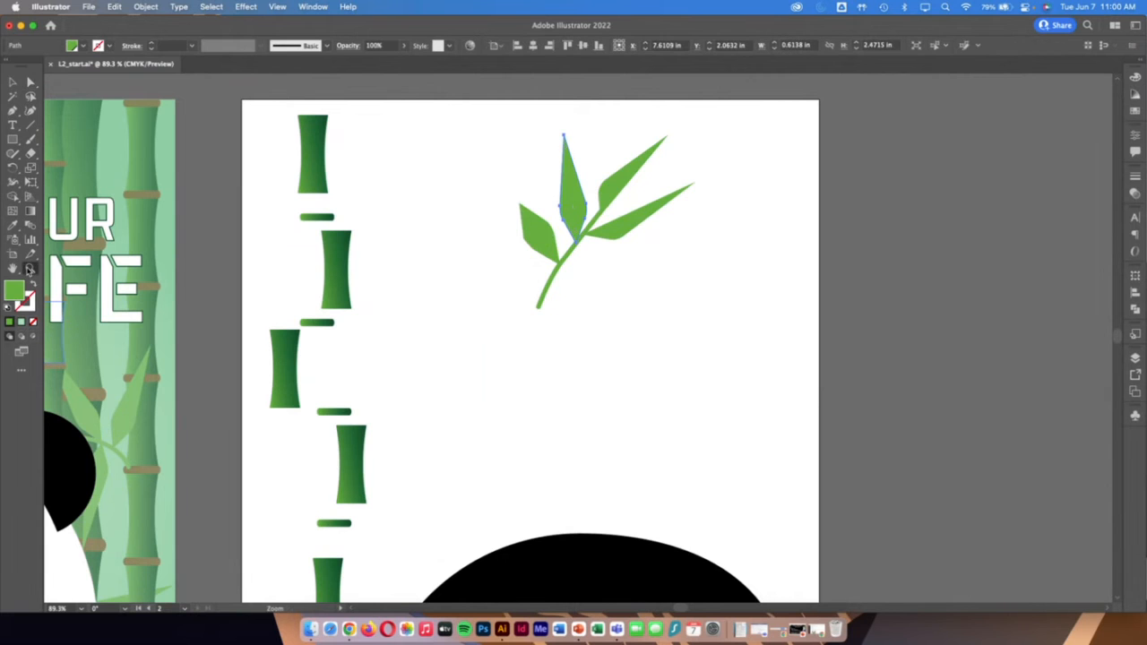
pyautogui.moveTo(523, 145); pyautogui.dragTo(609, 203)
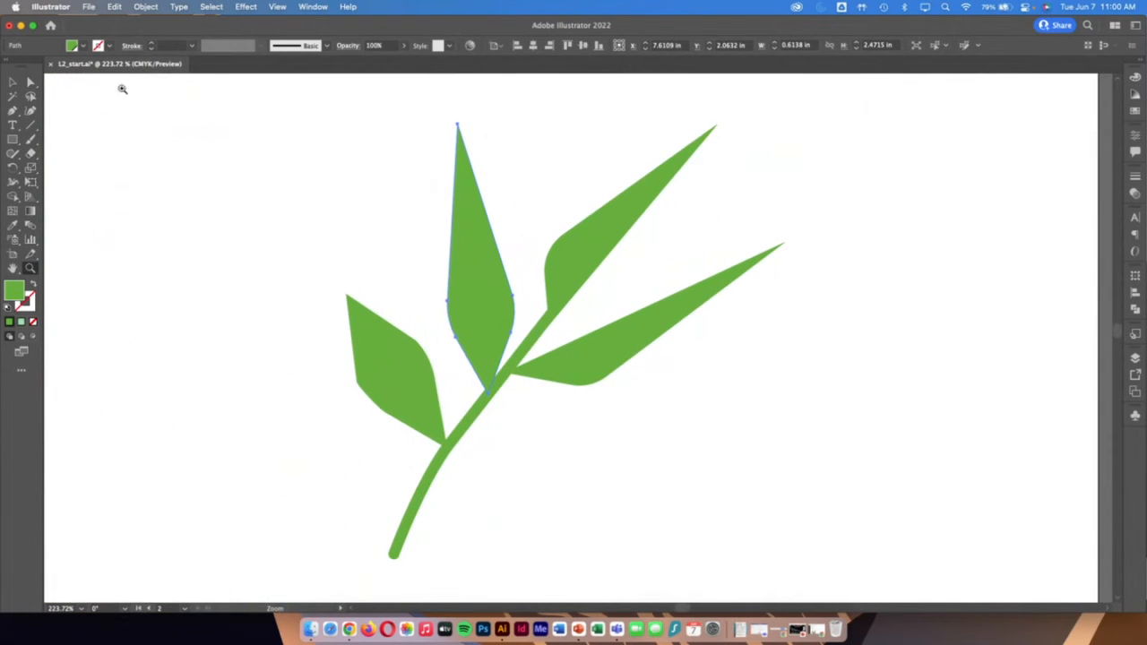
pyautogui.click(30, 82)
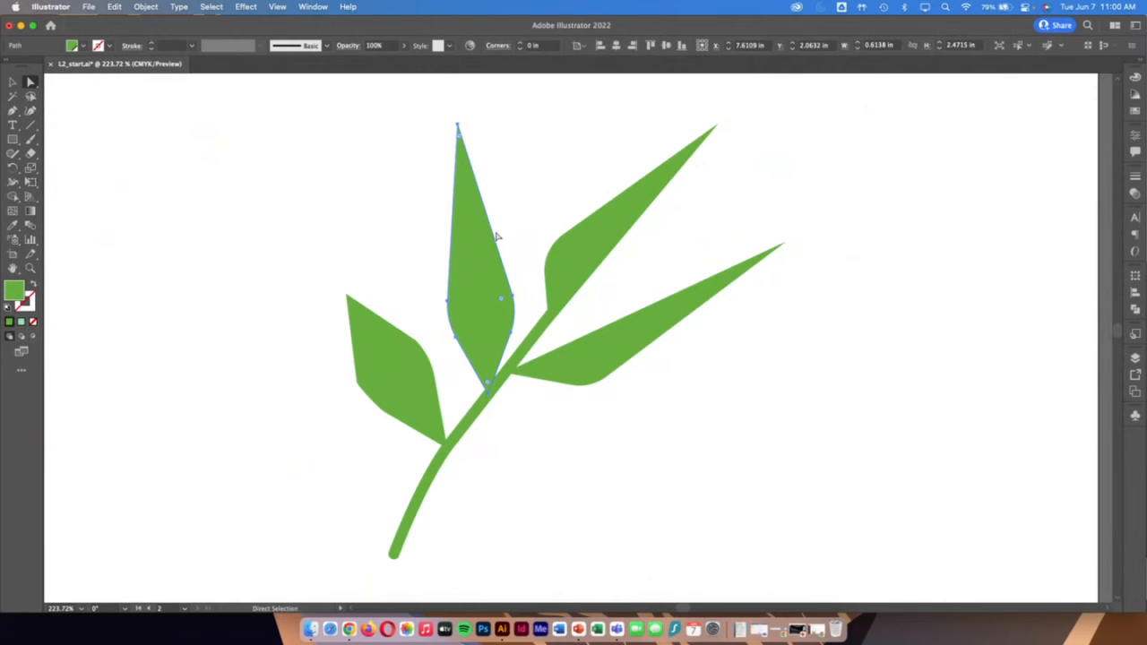
pyautogui.click(448, 304)
pyautogui.click(448, 301)
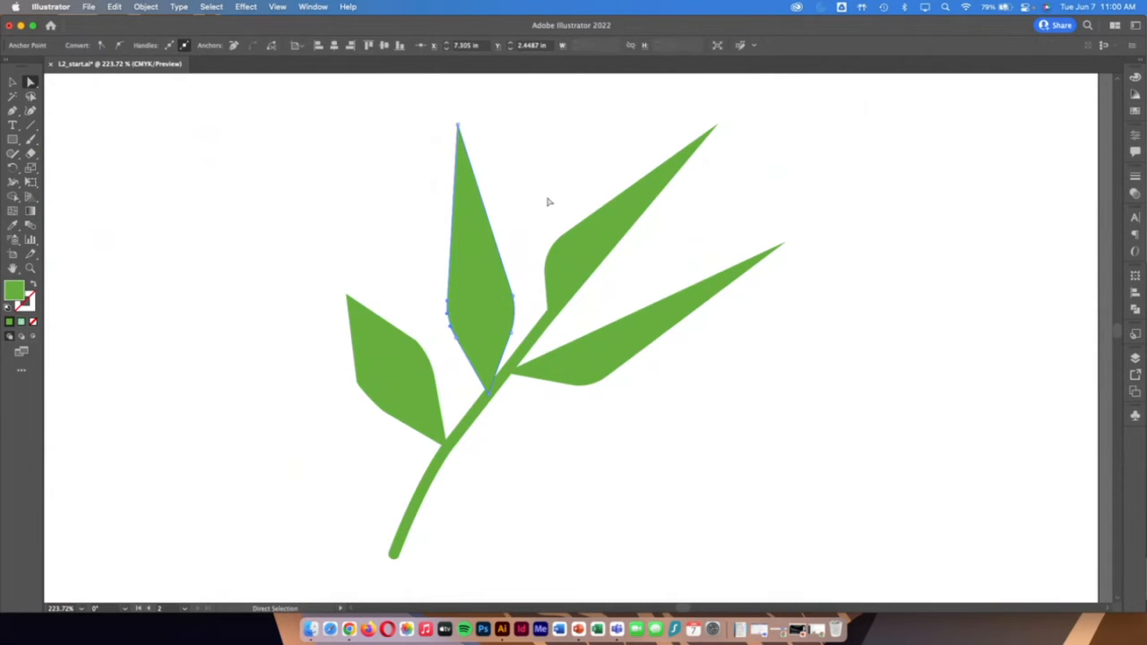
pyautogui.click(547, 203)
pyautogui.click(497, 304)
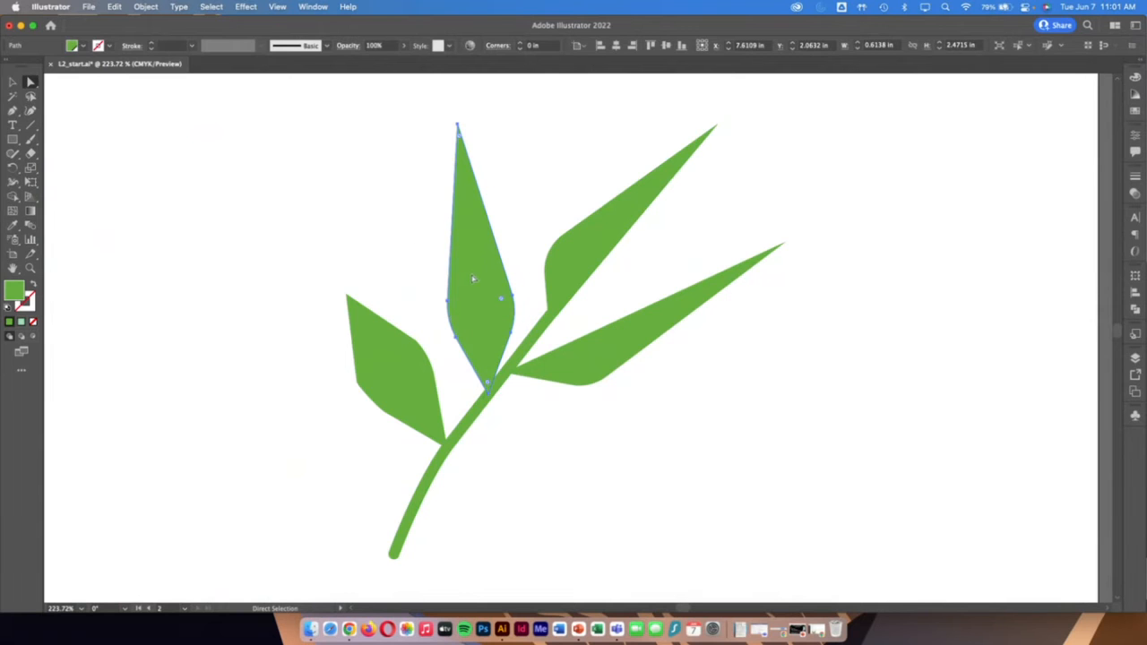
pyautogui.hscroll(-1, 463, 303)
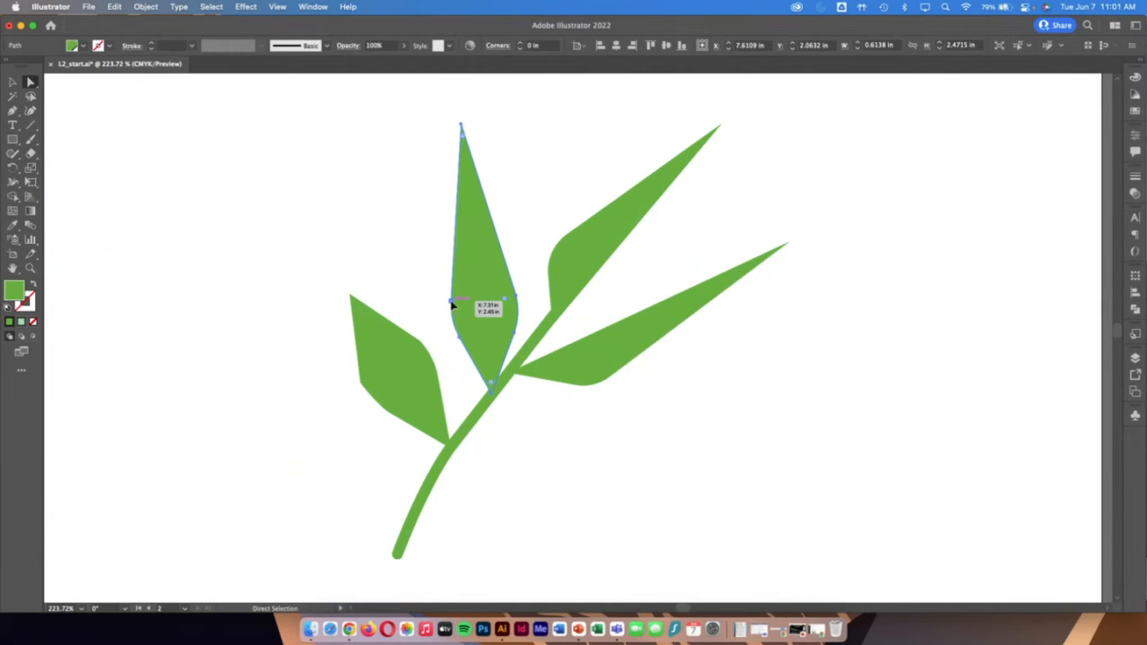
pyautogui.click(452, 306)
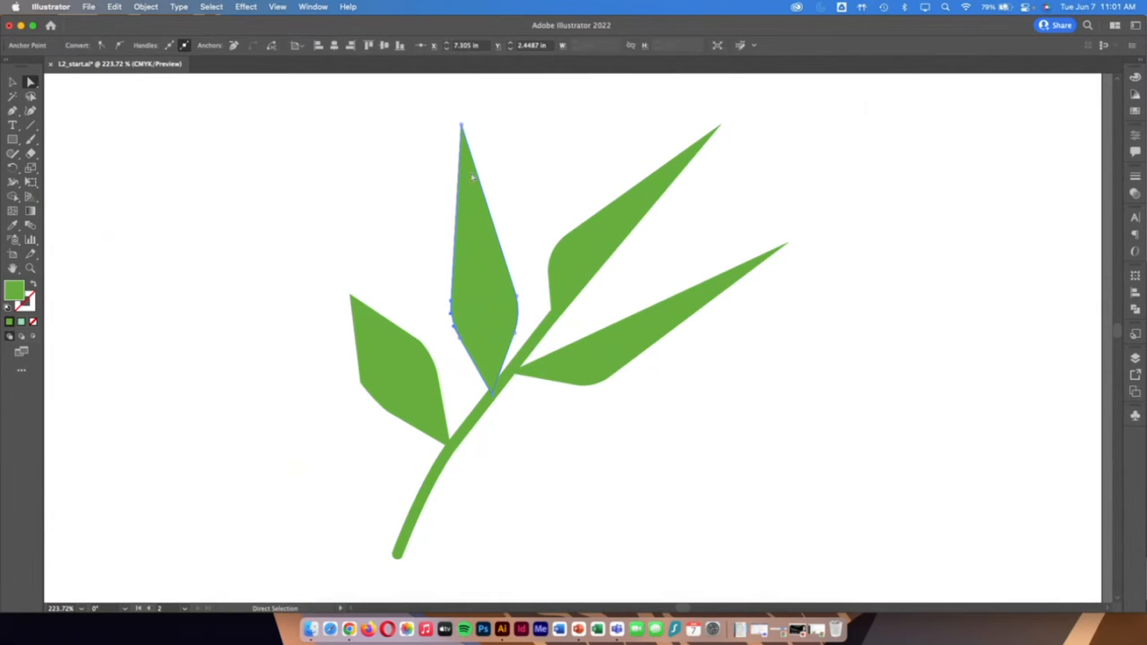
pyautogui.moveTo(452, 309); pyautogui.dragTo(450, 281)
pyautogui.moveTo(451, 287)
pyautogui.mouseDown()
pyautogui.moveTo(427, 308)
pyautogui.moveTo(446, 320)
pyautogui.moveTo(448, 306)
pyautogui.mouseUp()
# Move the upright leaf's tip anchor down and inward to about X 7.53 in, Y 0.97 in
pyautogui.click(461, 124)
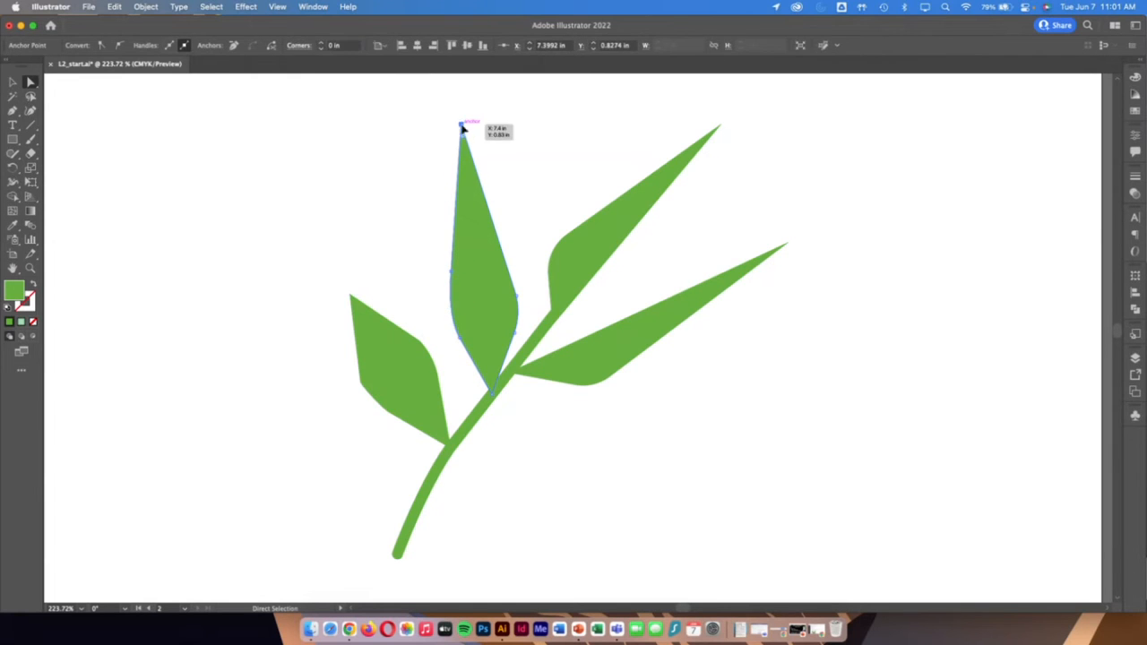
pyautogui.moveTo(461, 127)
pyautogui.mouseDown()
pyautogui.moveTo(469, 189)
pyautogui.moveTo(476, 140)
pyautogui.mouseUp()
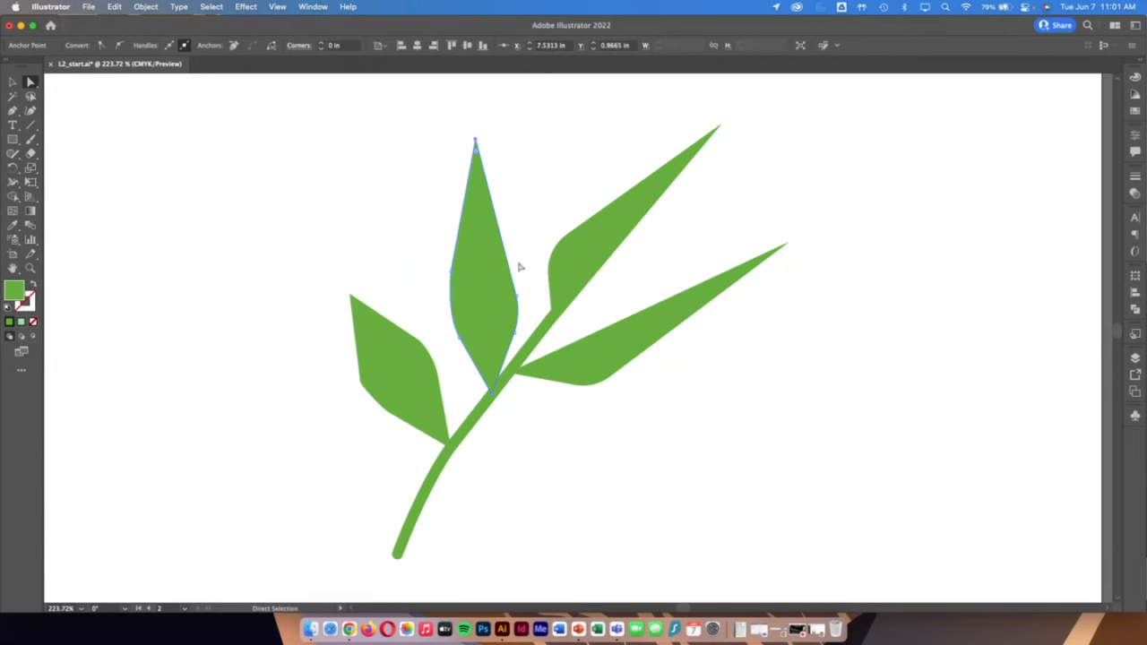
pyautogui.click(565, 447)
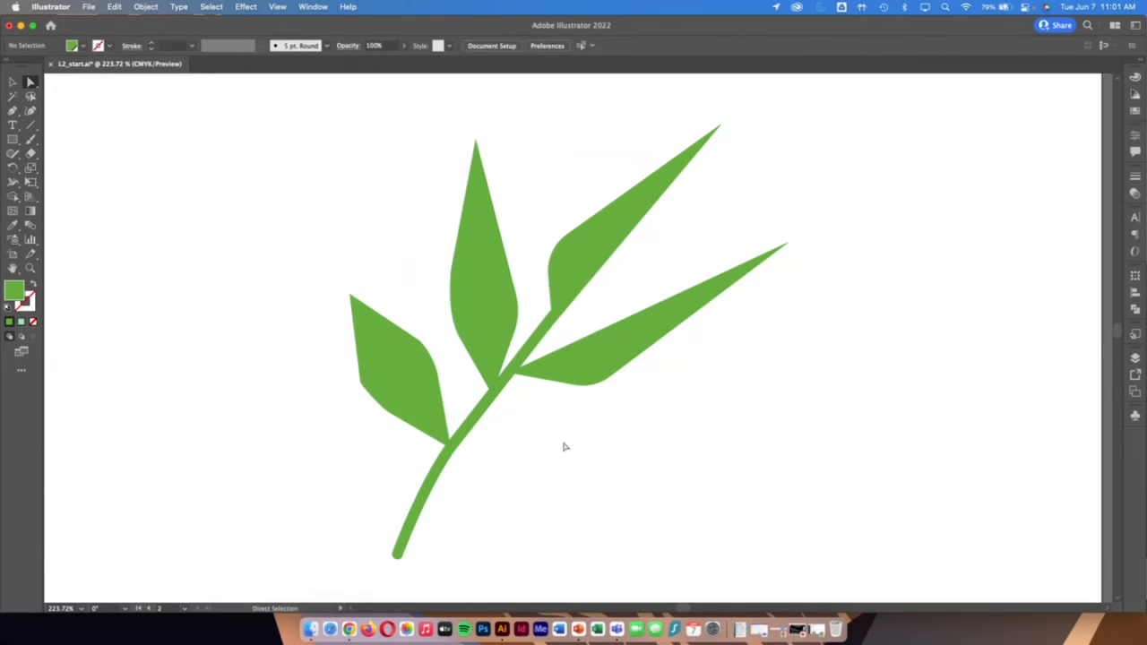
# Round the small leaf's lower-left corner to about 0.50 in and its upper-right corner to about 0.54 in
pyautogui.click(358, 352)
pyautogui.click(364, 389)
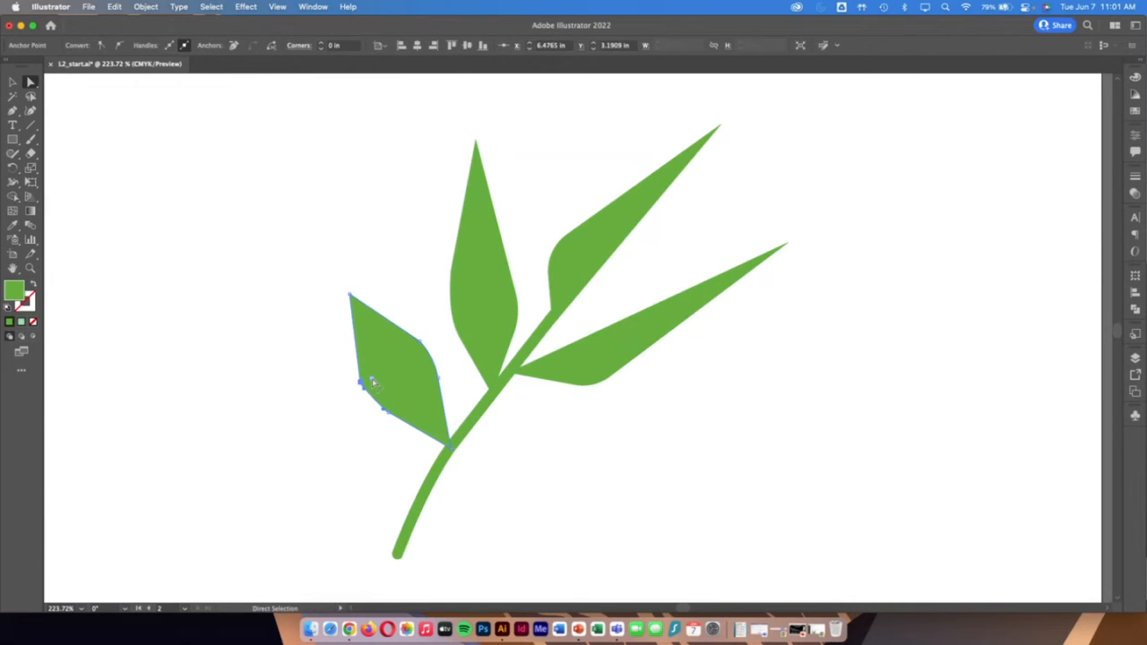
pyautogui.moveTo(372, 383); pyautogui.dragTo(414, 368)
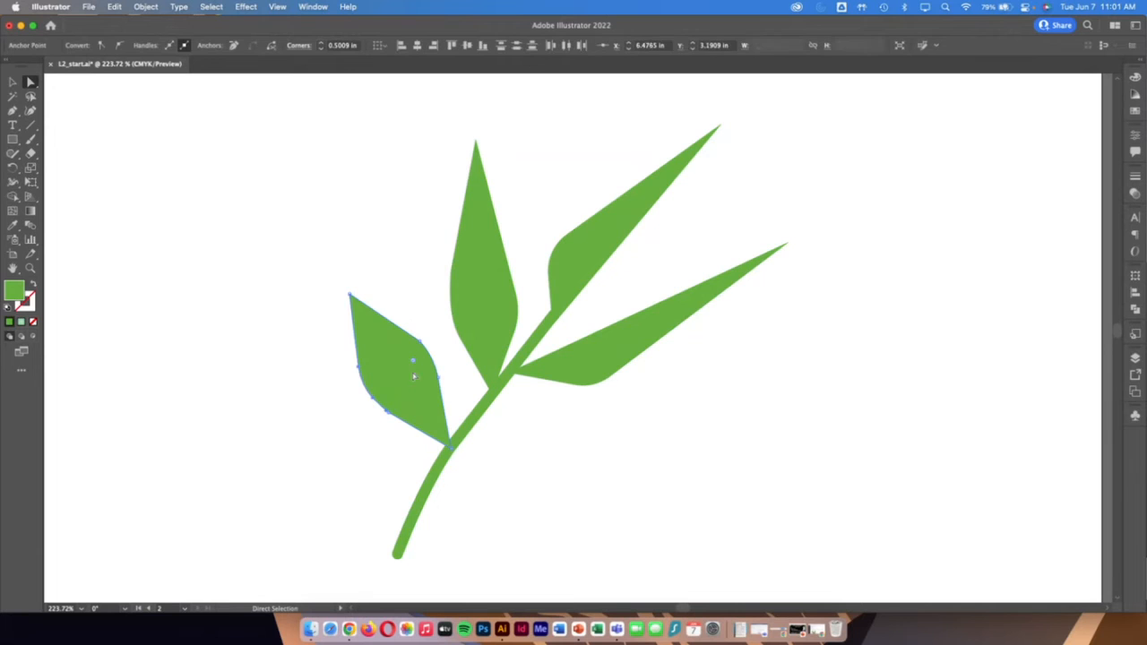
pyautogui.click(364, 486)
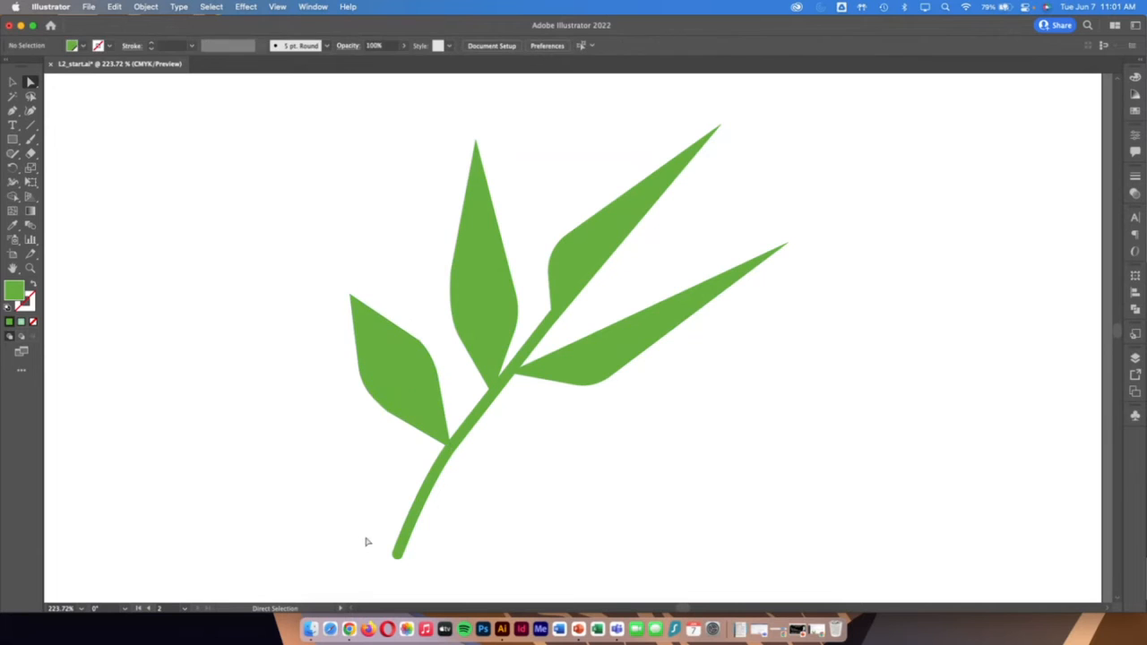
pyautogui.click(428, 342)
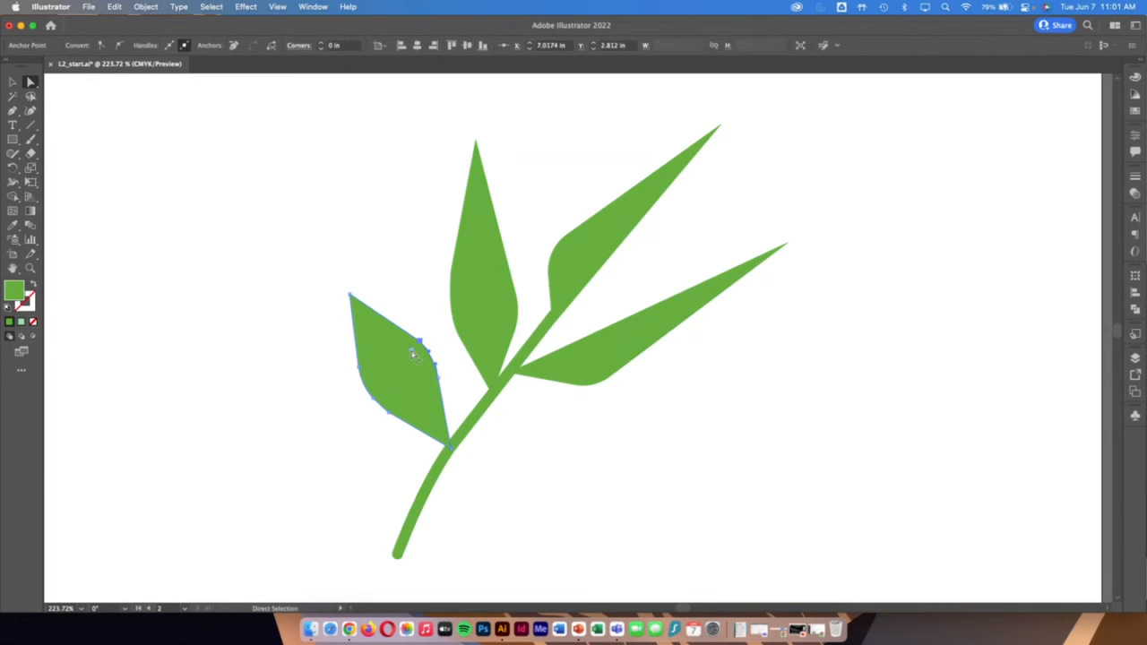
pyautogui.moveTo(412, 354); pyautogui.dragTo(386, 385)
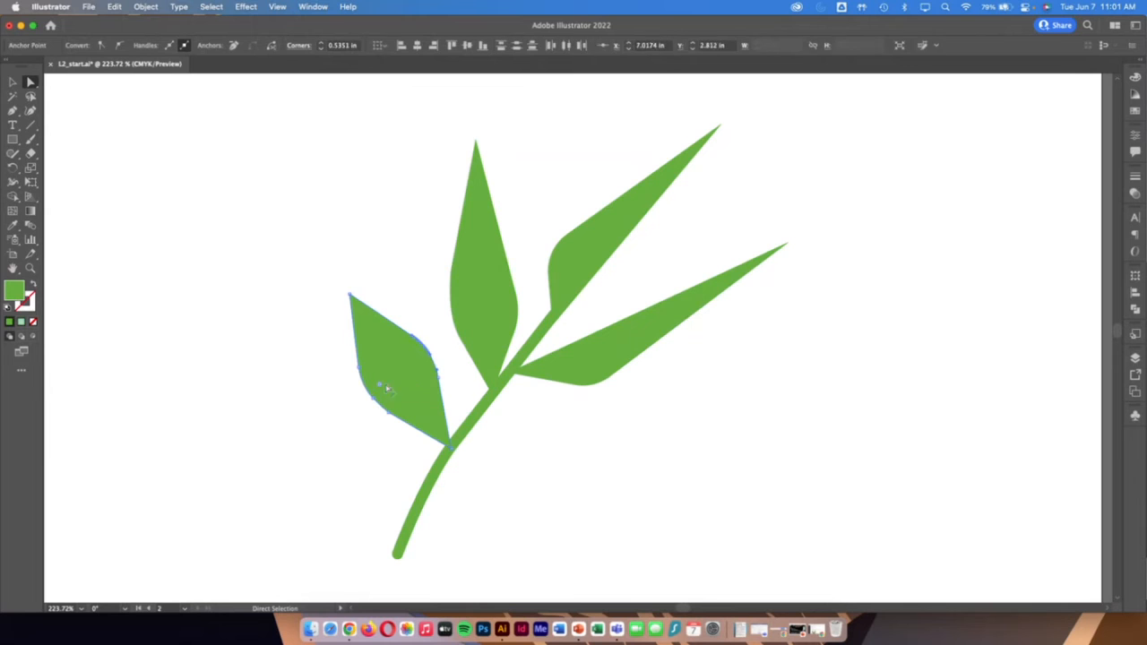
pyautogui.click(473, 386)
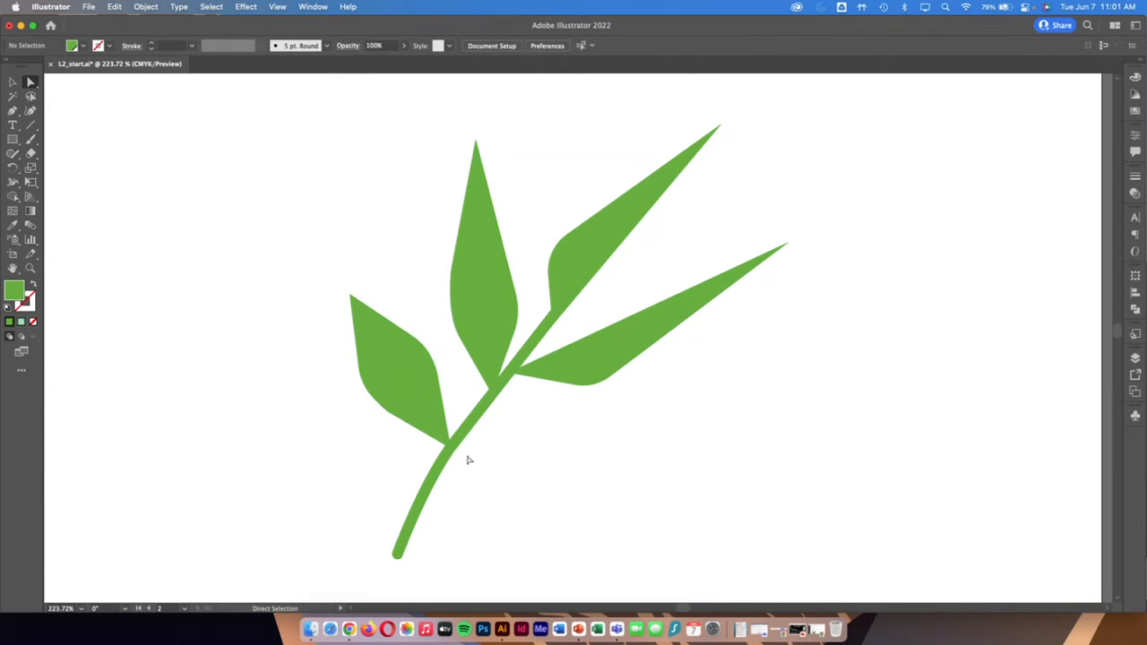
# Nudge the upright leaf's tip anchor to about X 7.51 in, Y 0.92 in
pyautogui.click(488, 268)
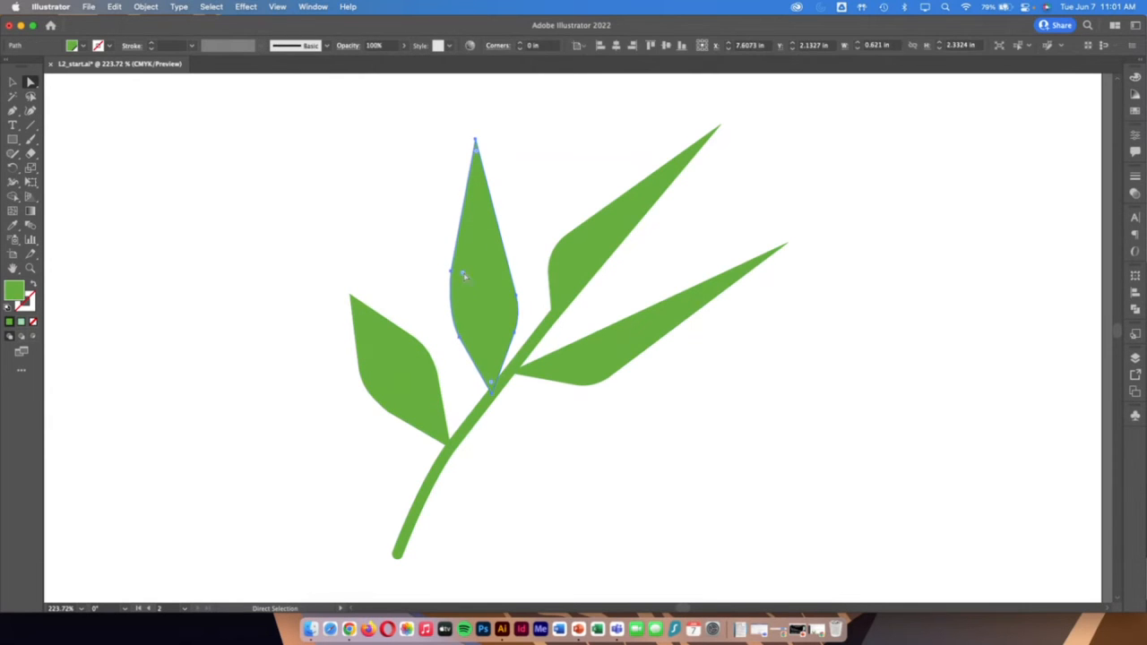
pyautogui.click(453, 272)
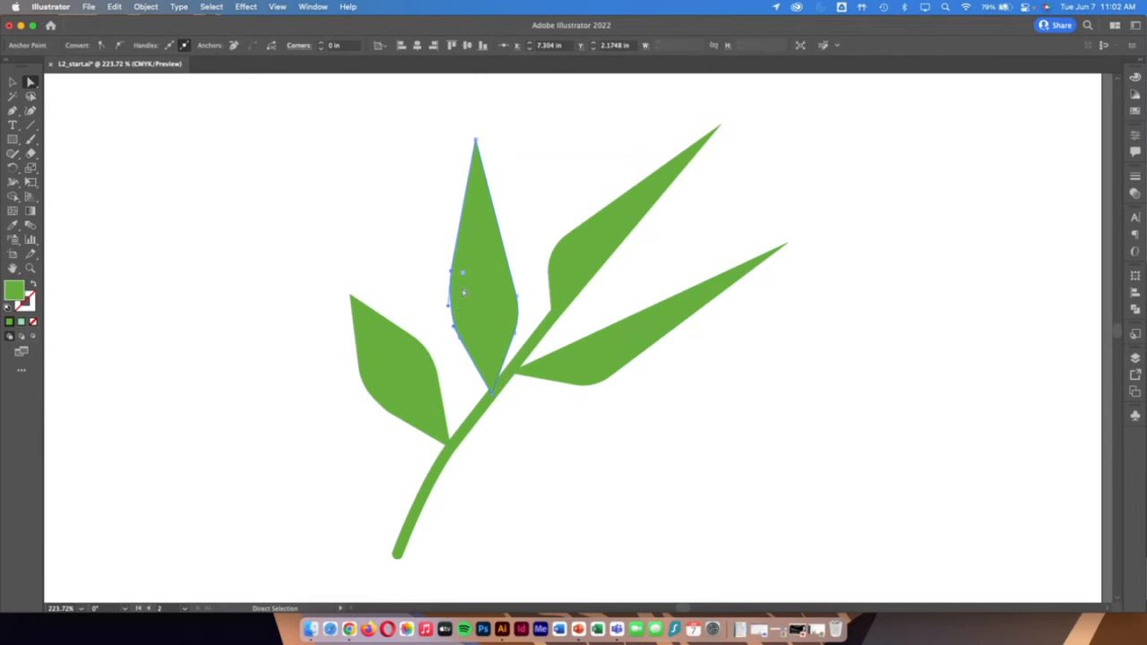
pyautogui.click(475, 142)
pyautogui.moveTo(475, 141)
pyautogui.mouseDown()
pyautogui.moveTo(458, 144)
pyautogui.moveTo(522, 143)
pyautogui.moveTo(473, 135)
pyautogui.mouseUp()
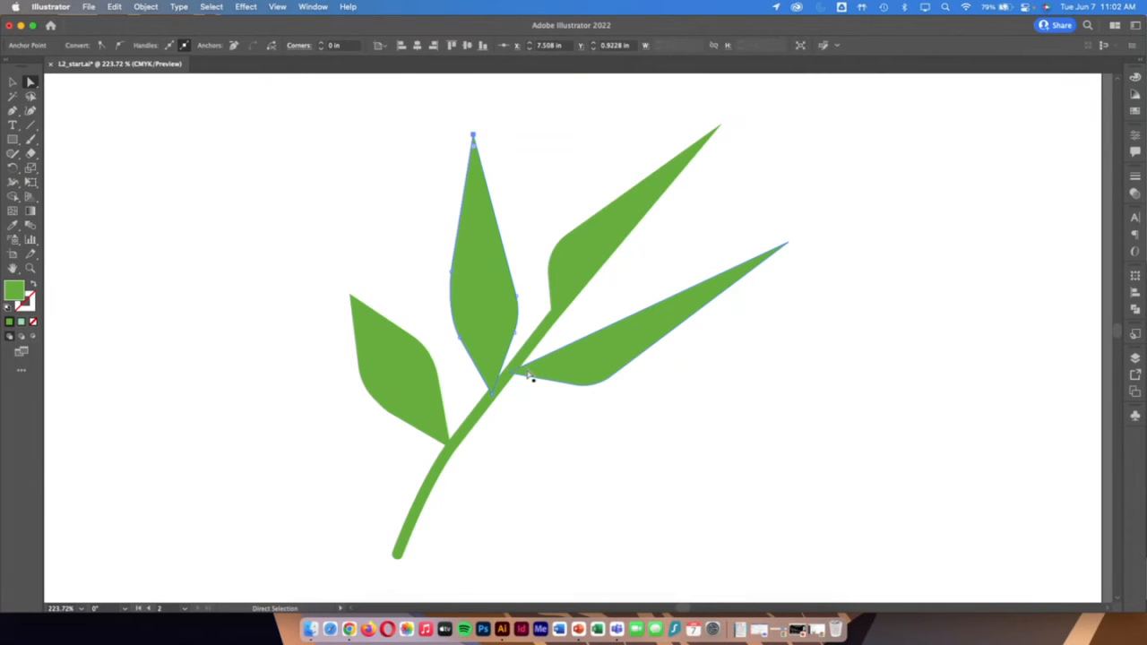
# Adjust the lower-left edge of the small leaf by reshaping the curve at its bottom anchor points
pyautogui.click(691, 173)
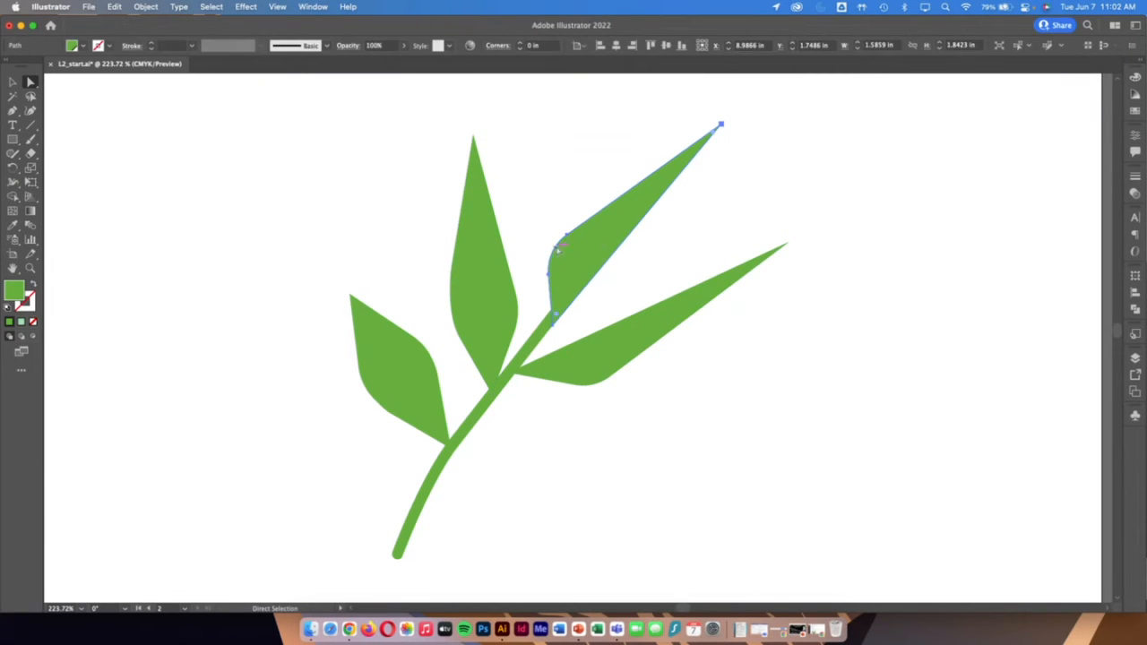
pyautogui.click(390, 416)
pyautogui.click(389, 434)
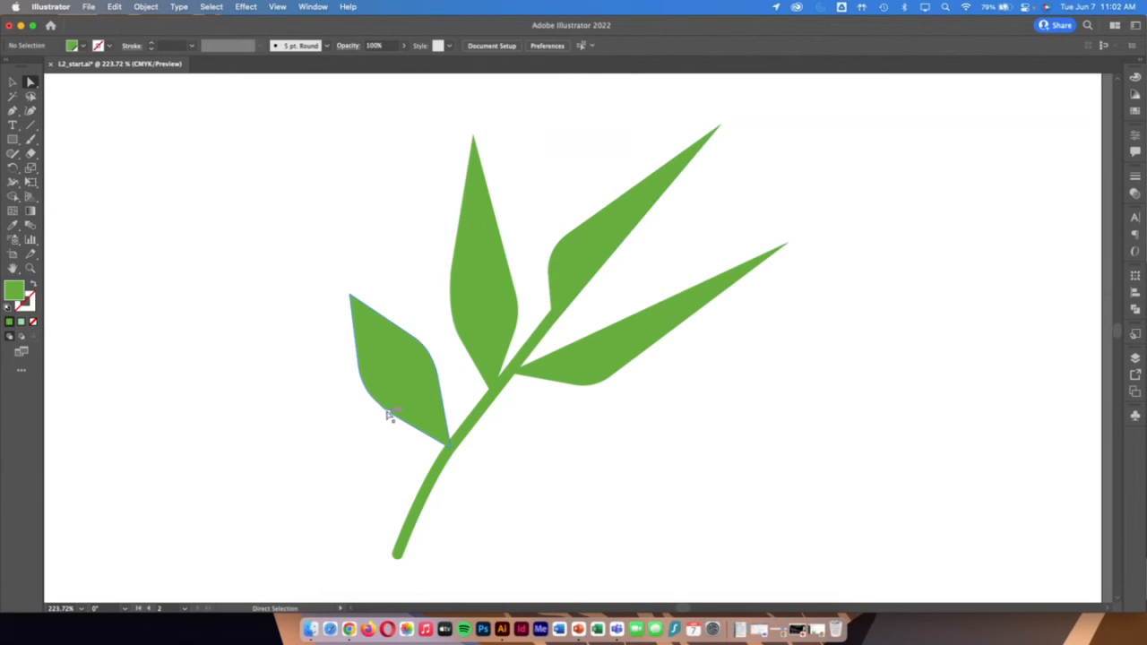
pyautogui.click(392, 421)
pyautogui.moveTo(386, 411); pyautogui.dragTo(380, 411)
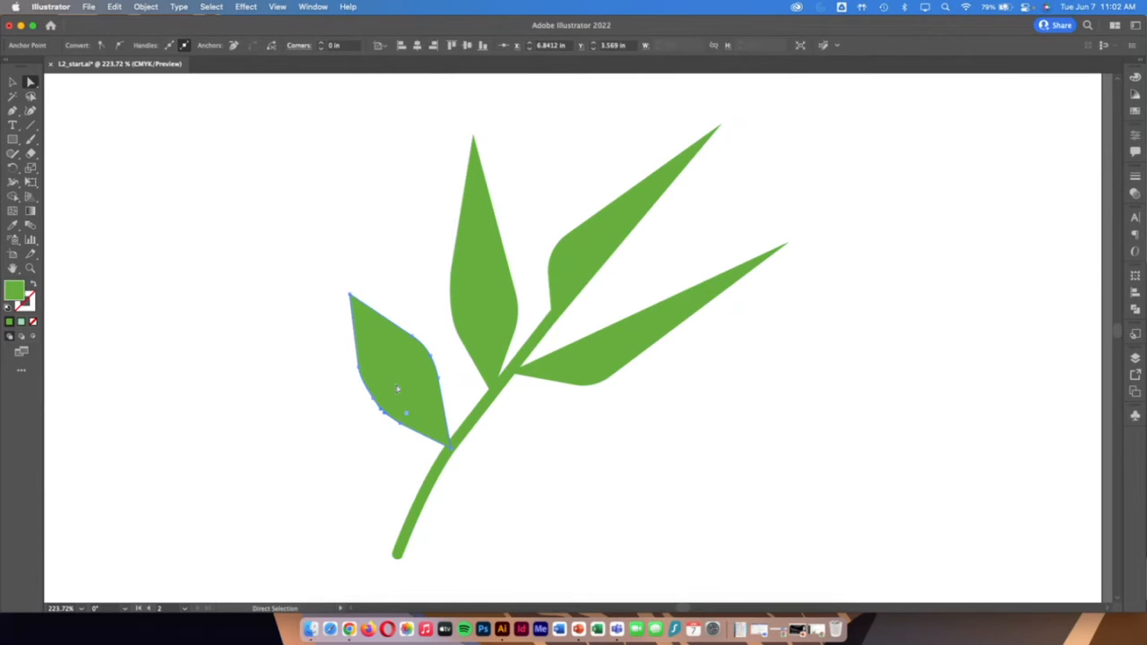
pyautogui.click(497, 493)
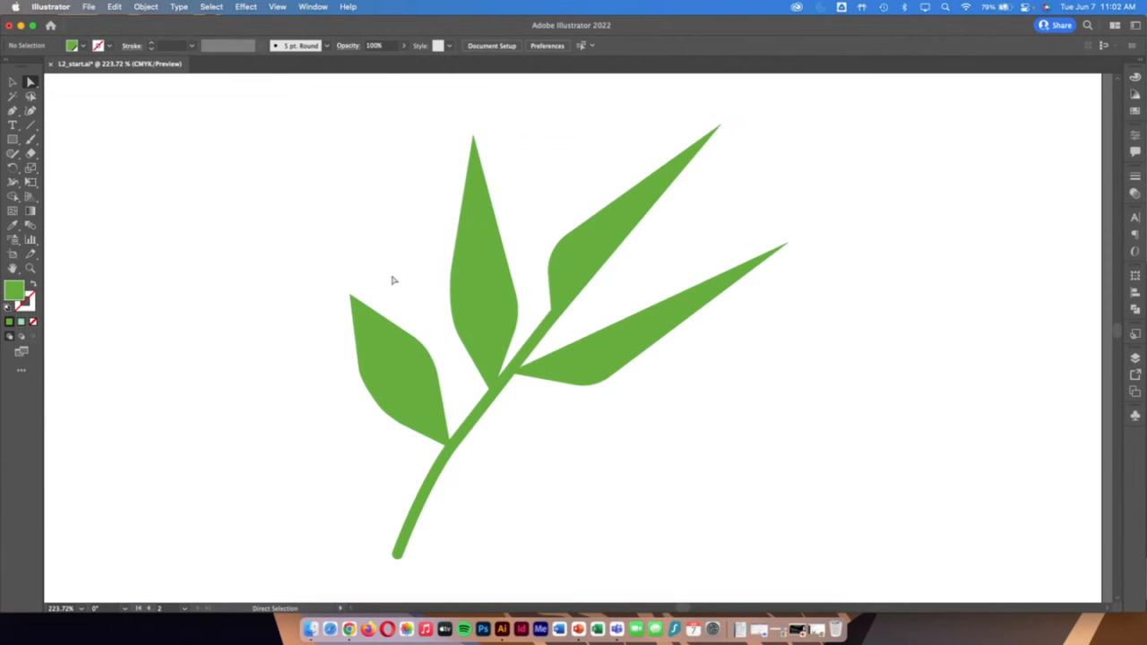
# Select the whole bamboo sprig, including all four leaves and the stem, with the Selection tool
pyautogui.click(492, 273)
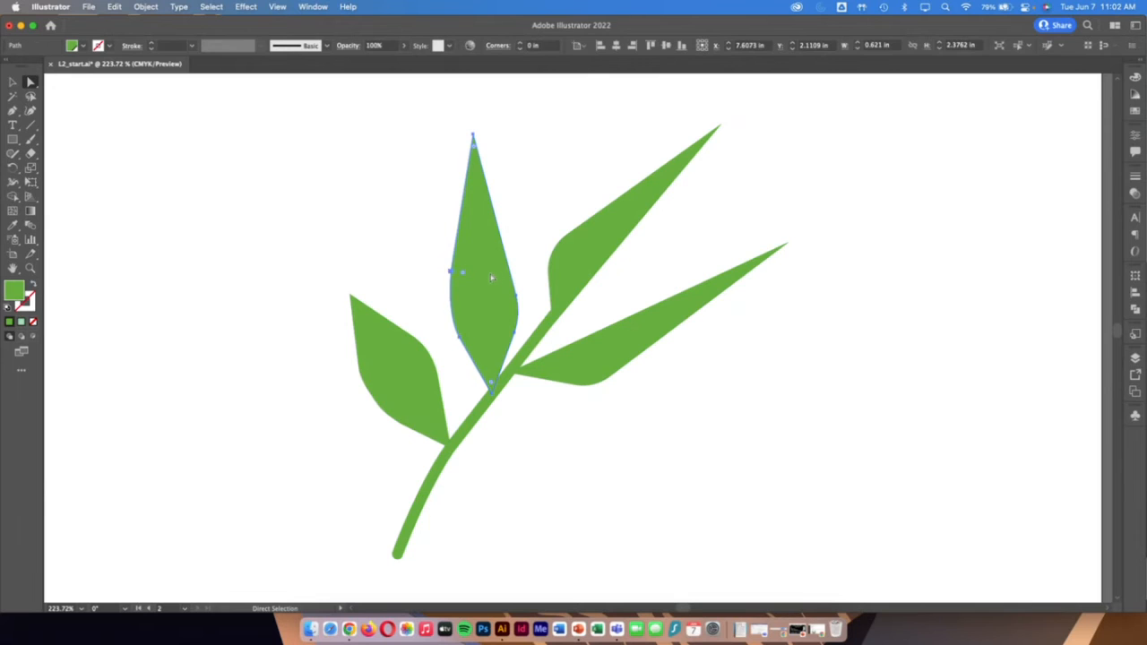
pyautogui.click(545, 177)
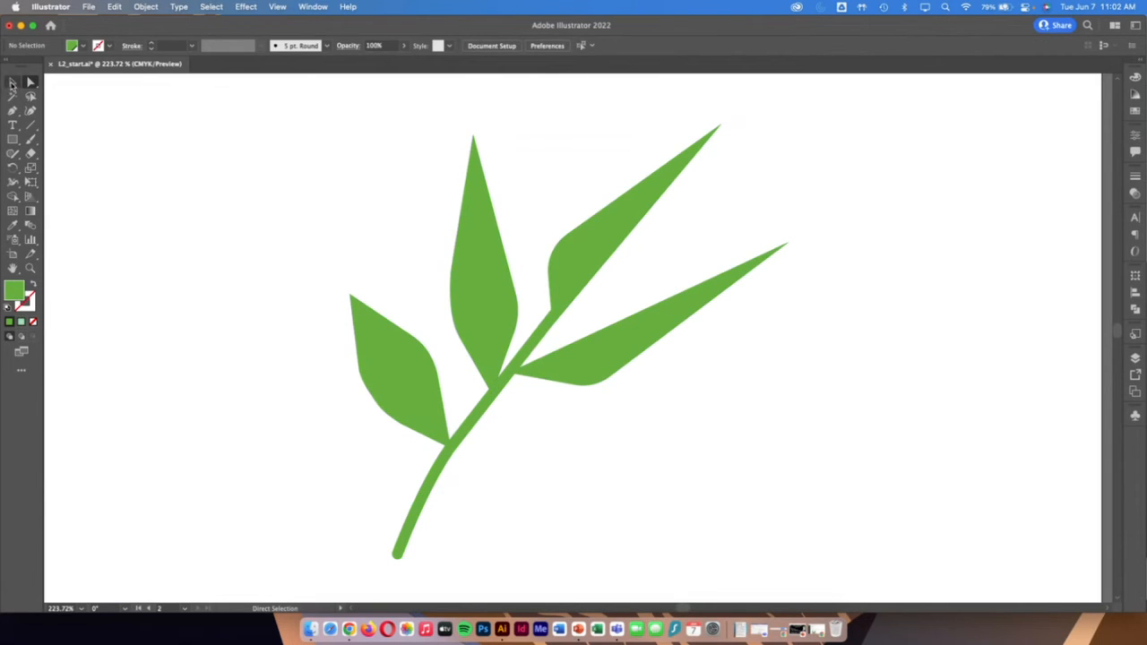
pyautogui.click(12, 82)
pyautogui.moveTo(273, 156); pyautogui.dragTo(250, 151)
pyautogui.moveTo(241, 108); pyautogui.dragTo(820, 574)
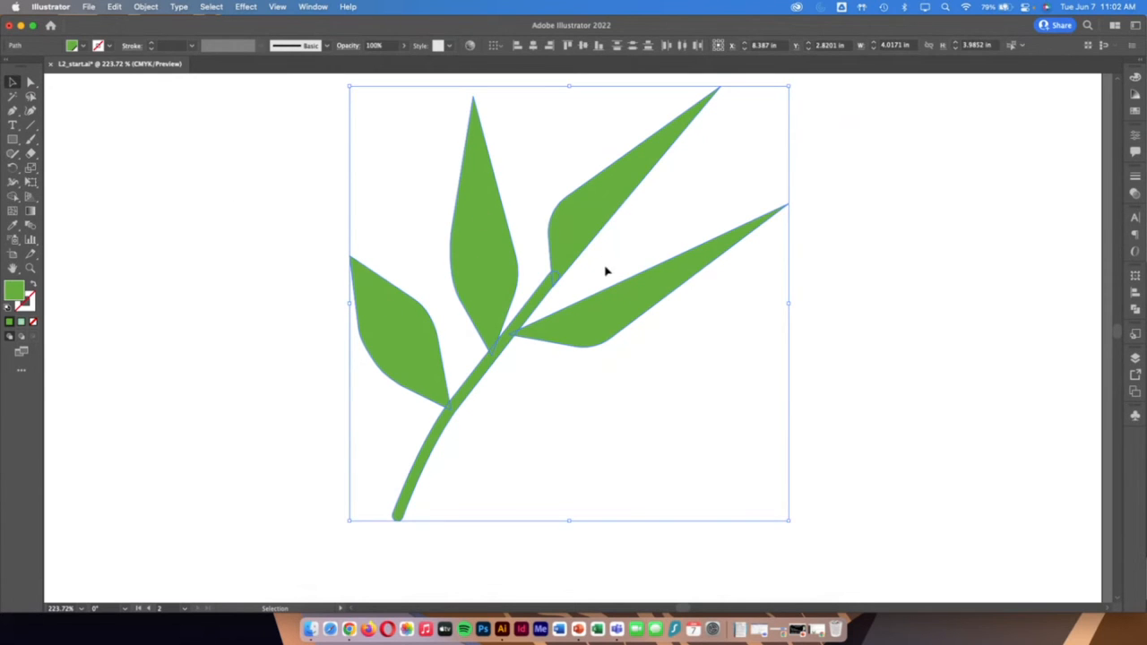
pyautogui.doubleClick(13, 268)
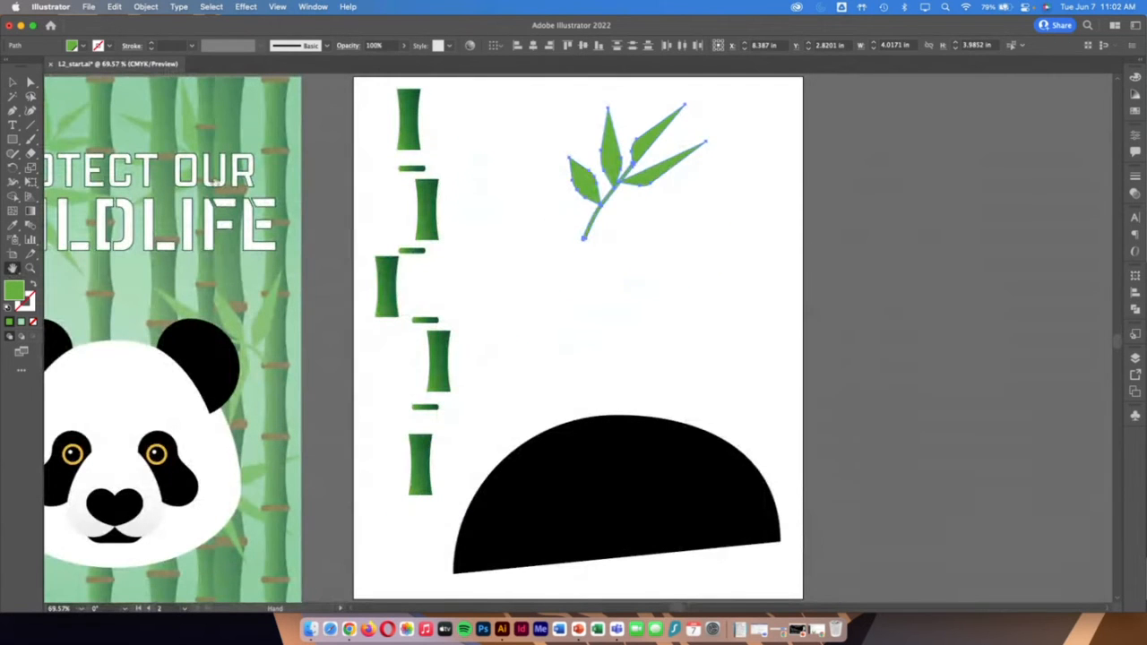
pyautogui.press('v')
pyautogui.click(449, 186)
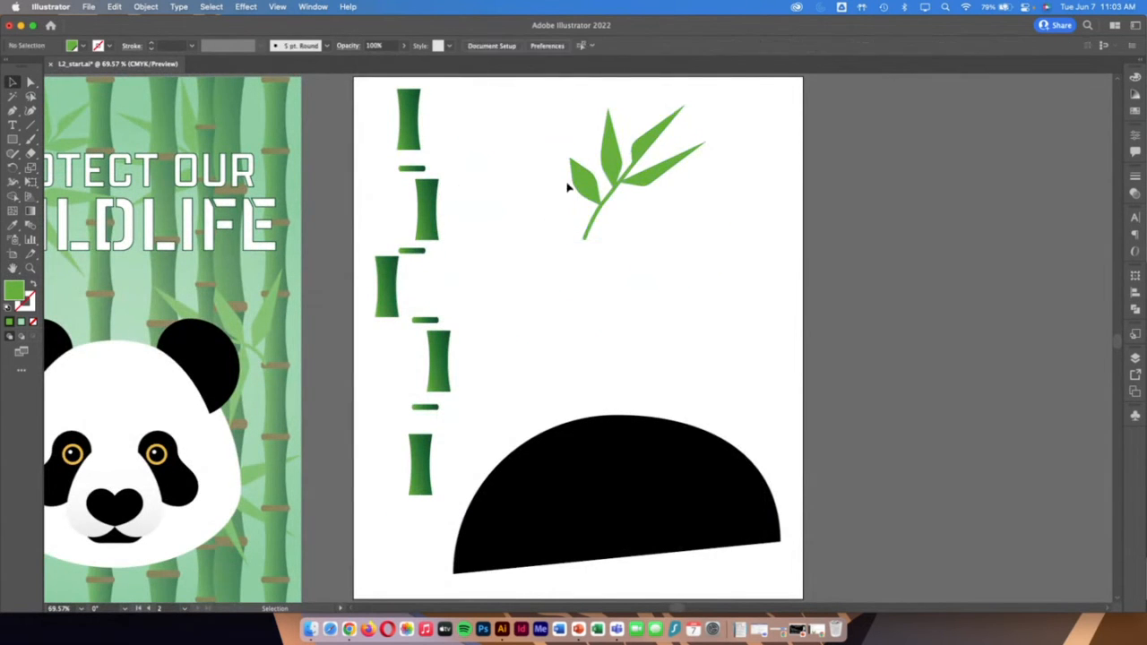
pyautogui.moveTo(590, 182)
pyautogui.mouseDown()
pyautogui.moveTo(321, 260)
pyautogui.moveTo(498, 202)
pyautogui.moveTo(589, 190)
pyautogui.mouseUp()
pyautogui.press('a')
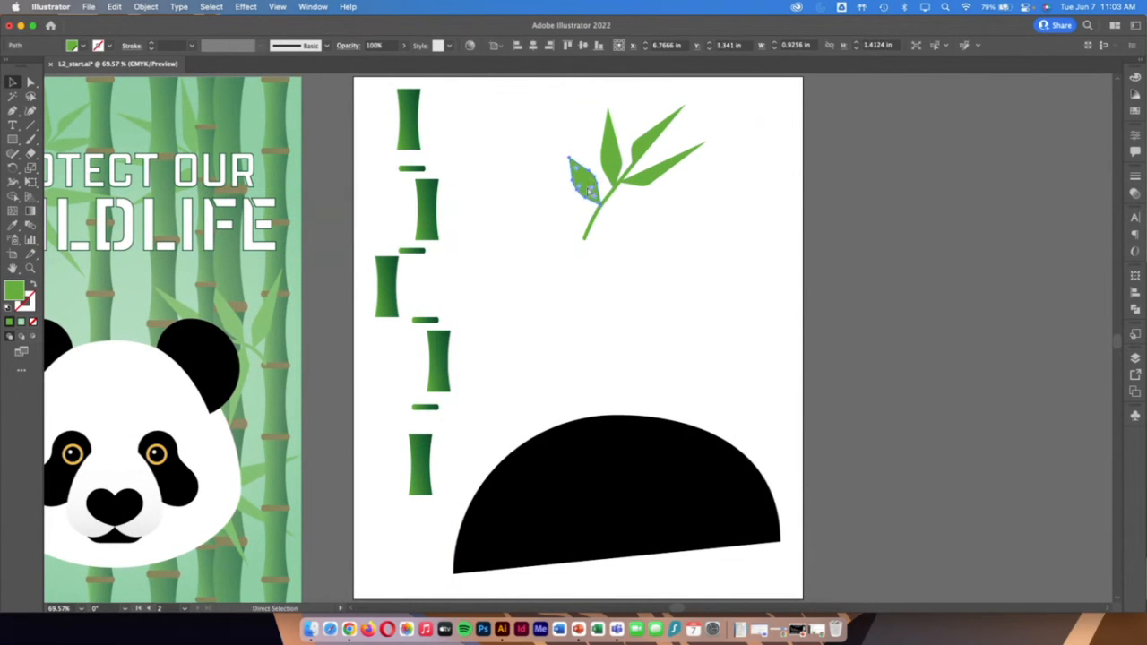
pyautogui.press('v')
pyautogui.click(676, 230)
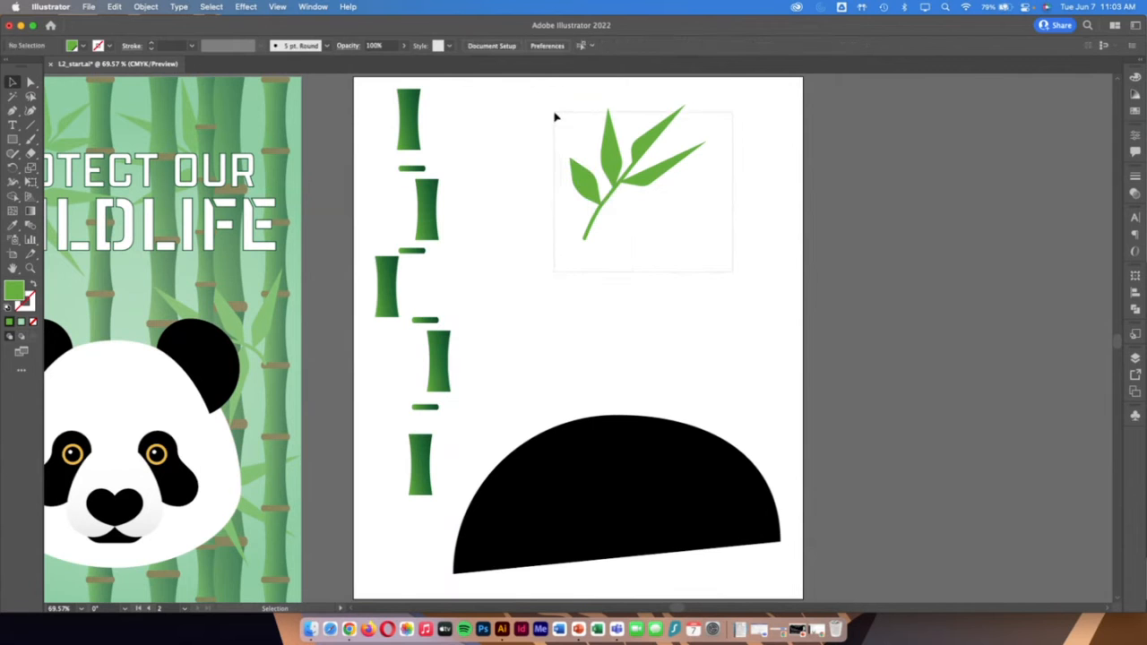
# Select the four leaves and the stem of the bamboo sprig and group them
pyautogui.moveTo(555, 117); pyautogui.dragTo(541, 96)
pyautogui.rightClick(612, 156)
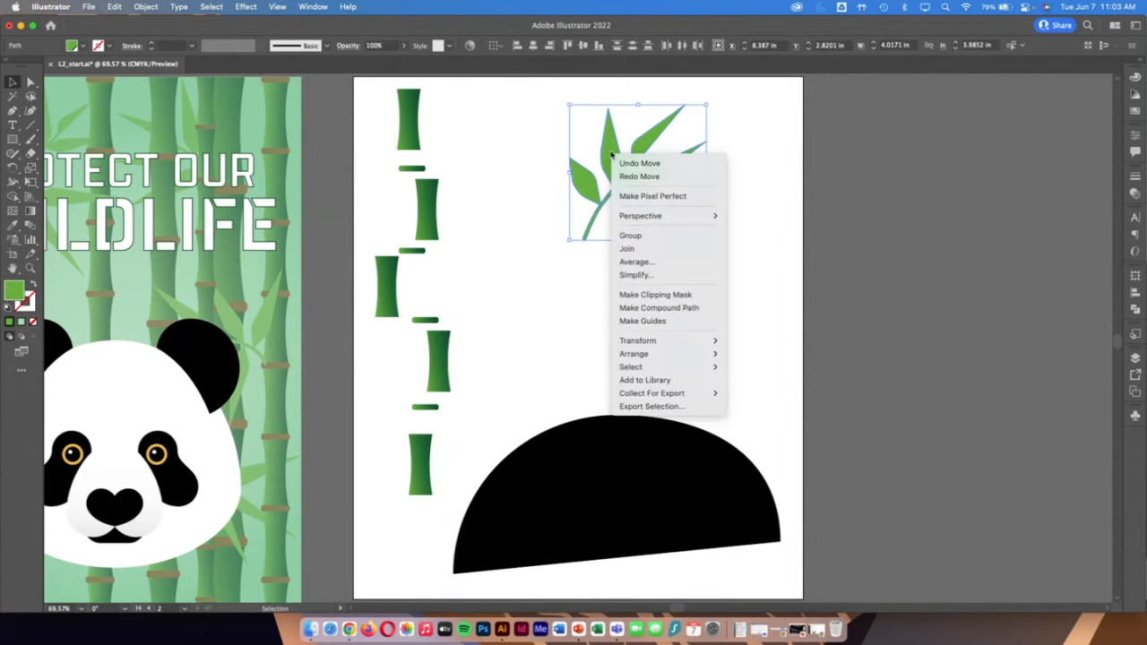
pyautogui.moveTo(686, 342)
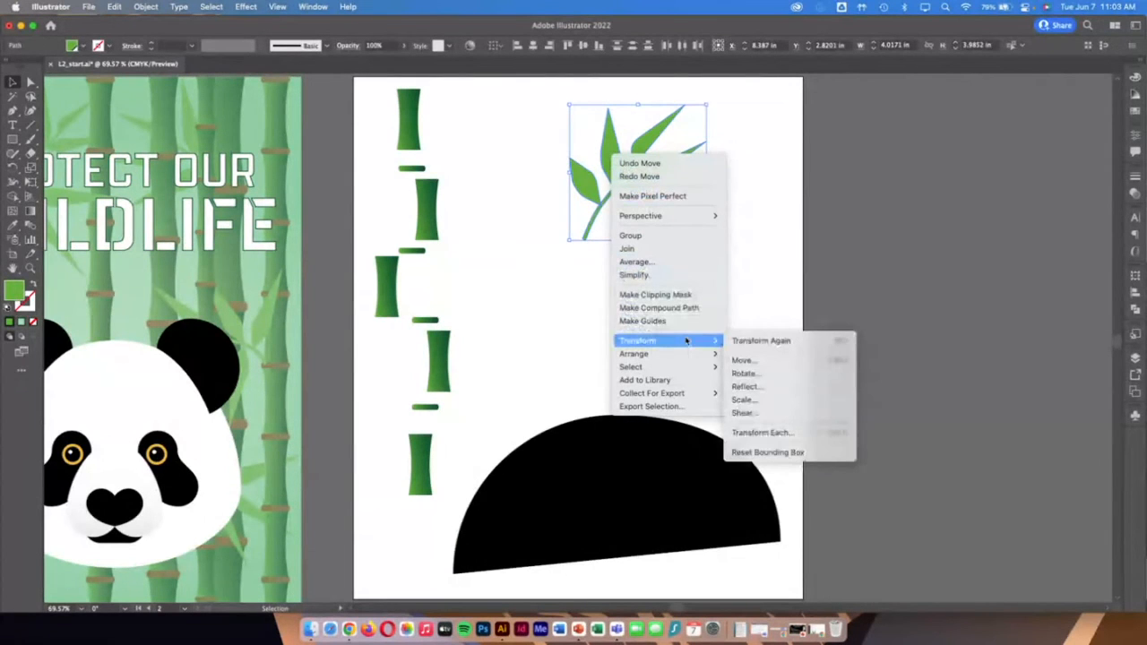
pyautogui.click(662, 237)
pyautogui.click(740, 322)
pyautogui.click(655, 181)
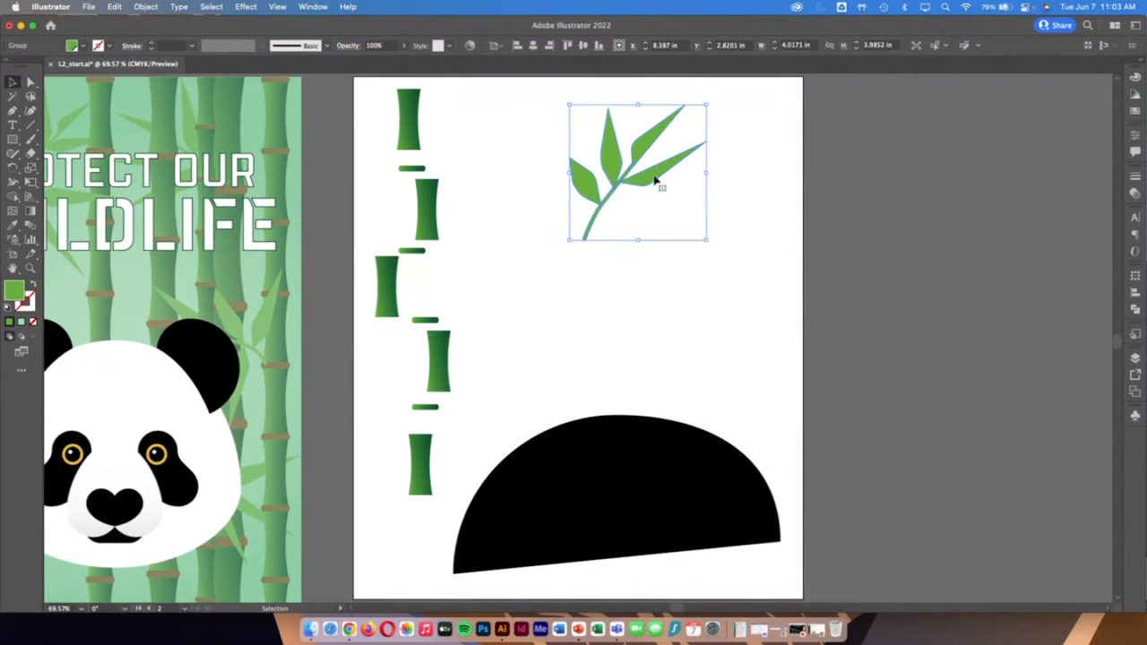
# Scale the sprig group proportionally up to about 6.15 in wide, then down to about 3.30 in wide by 3.28 in tall
pyautogui.moveTo(655, 182); pyautogui.dragTo(776, 363)
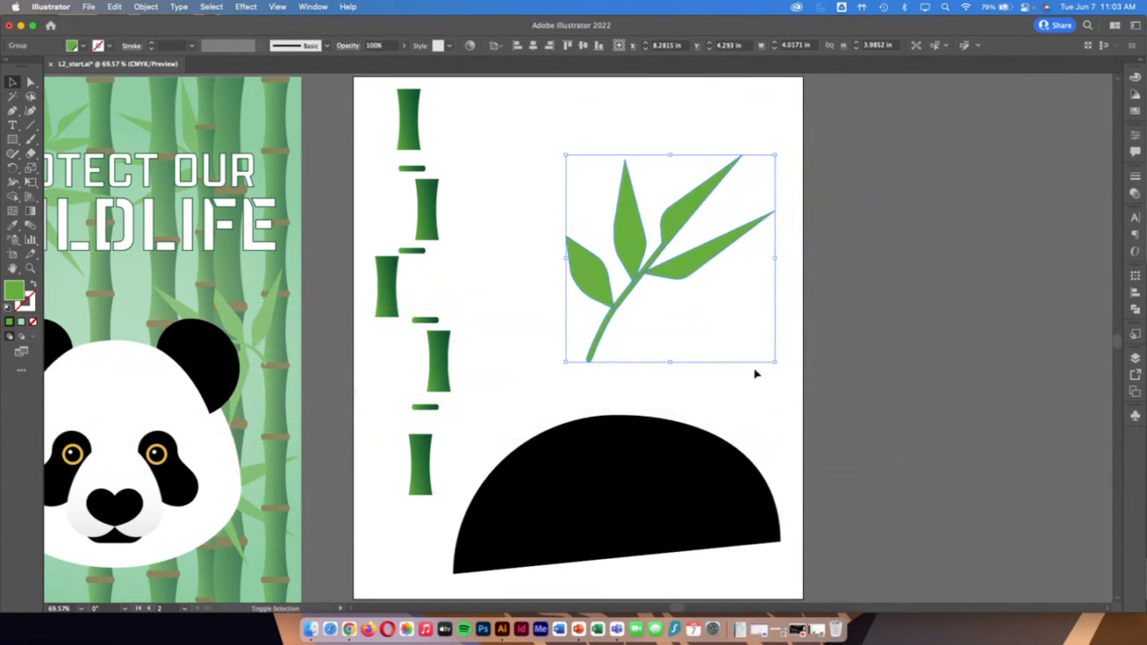
pyautogui.moveTo(687, 267); pyautogui.dragTo(655, 220)
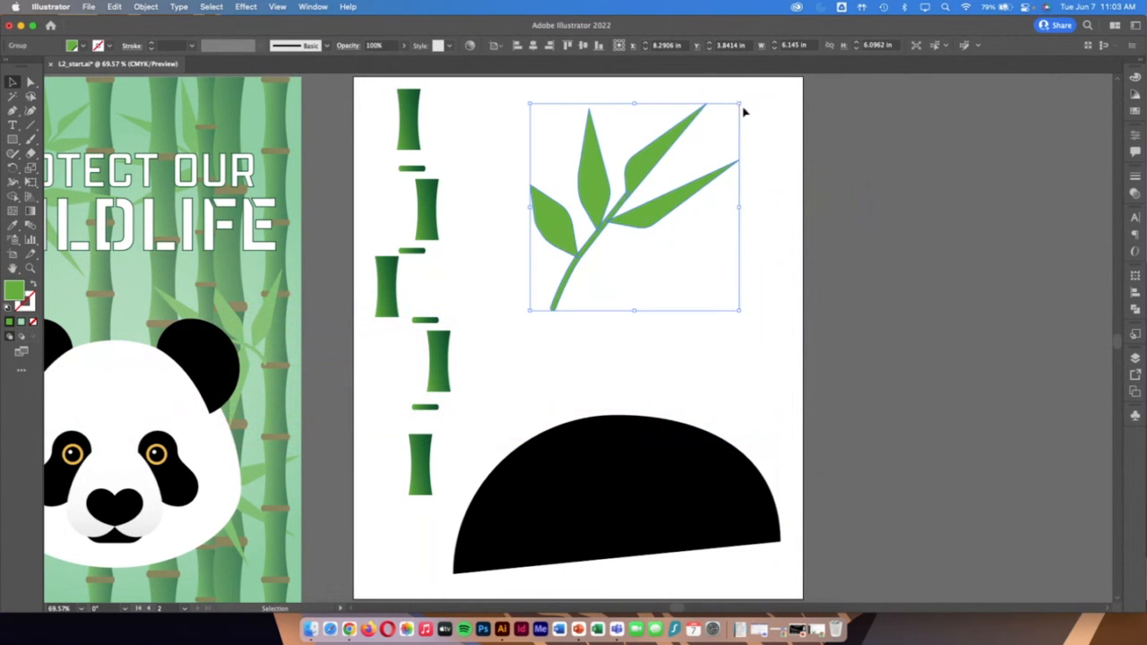
pyautogui.moveTo(741, 104); pyautogui.dragTo(644, 189)
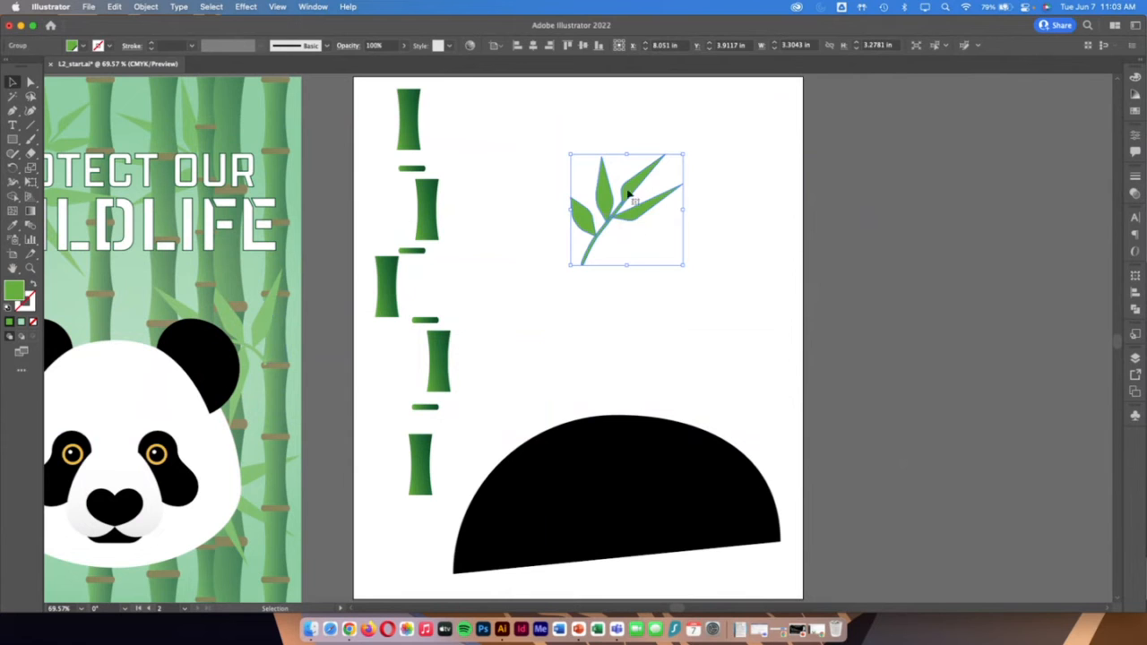
# Isolate the sprig group, lengthen the small lowest leaf by pulling its tip anchor up and outward, and exit isolation mode
pyautogui.hscroll(1, 617, 224)
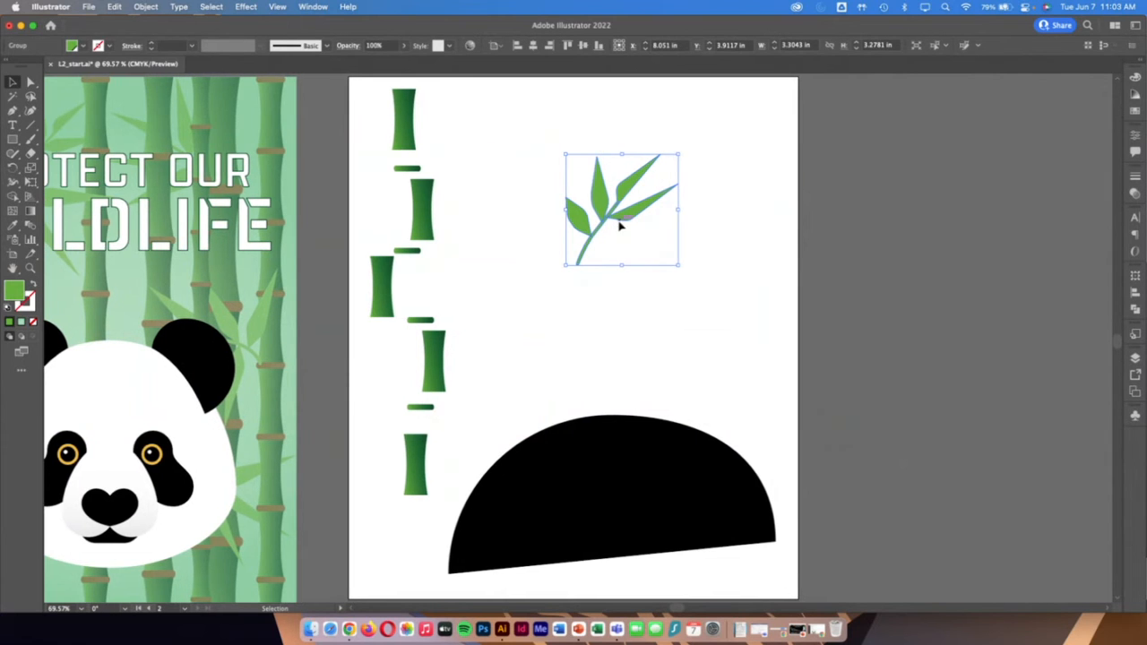
pyautogui.doubleClick(607, 208)
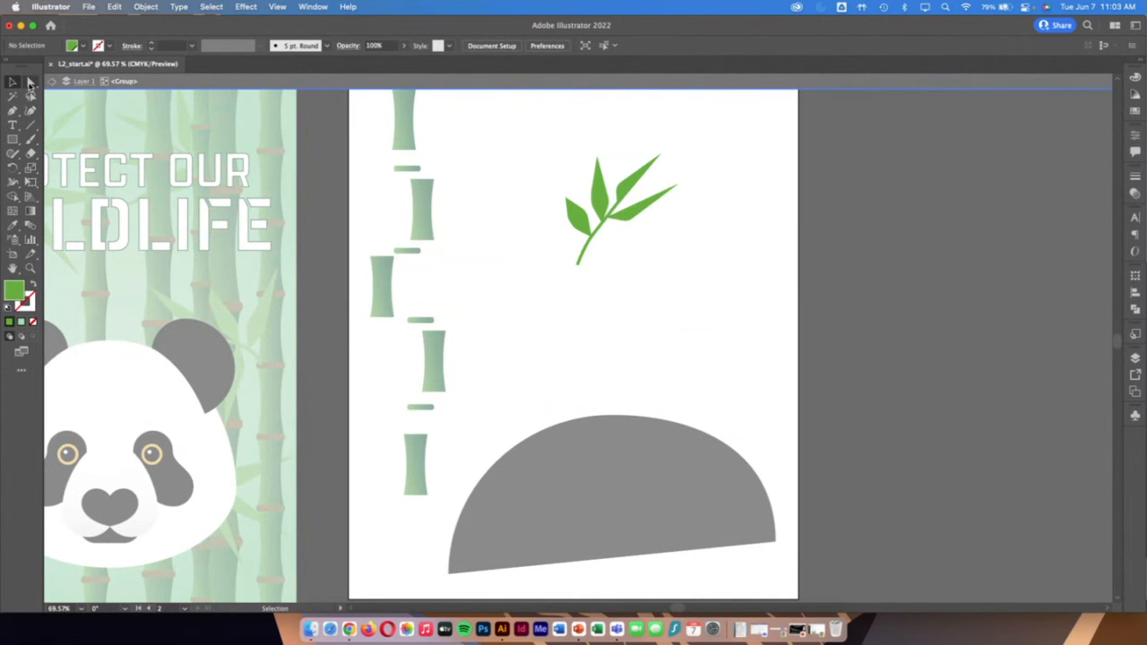
pyautogui.click(30, 81)
pyautogui.click(30, 267)
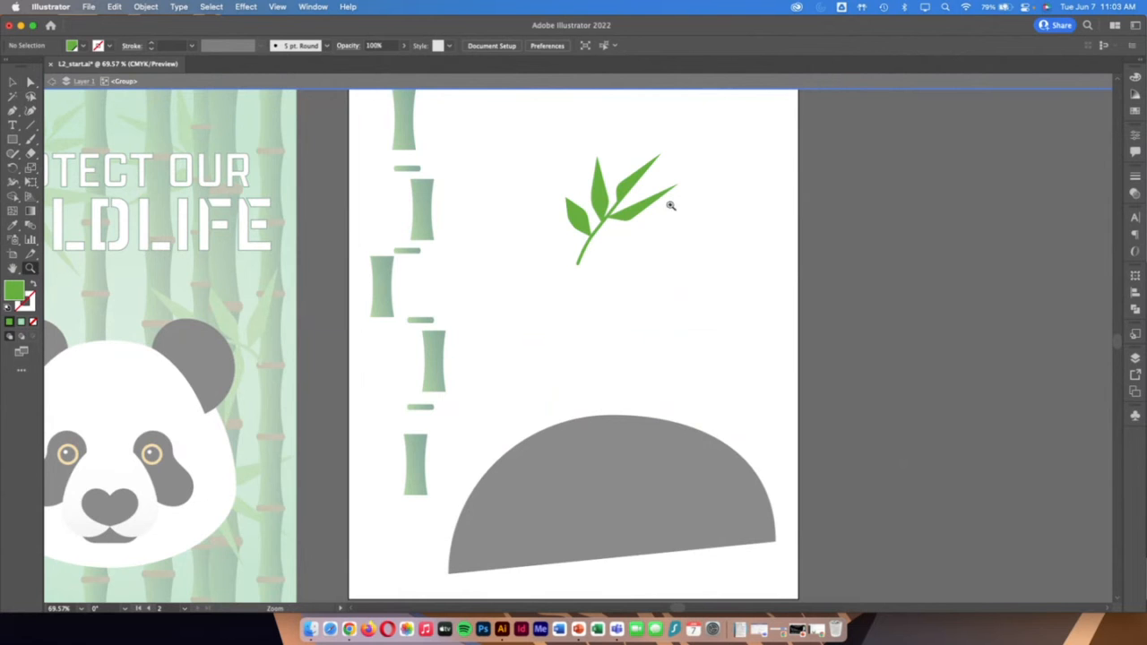
pyautogui.moveTo(606, 179); pyautogui.dragTo(768, 230)
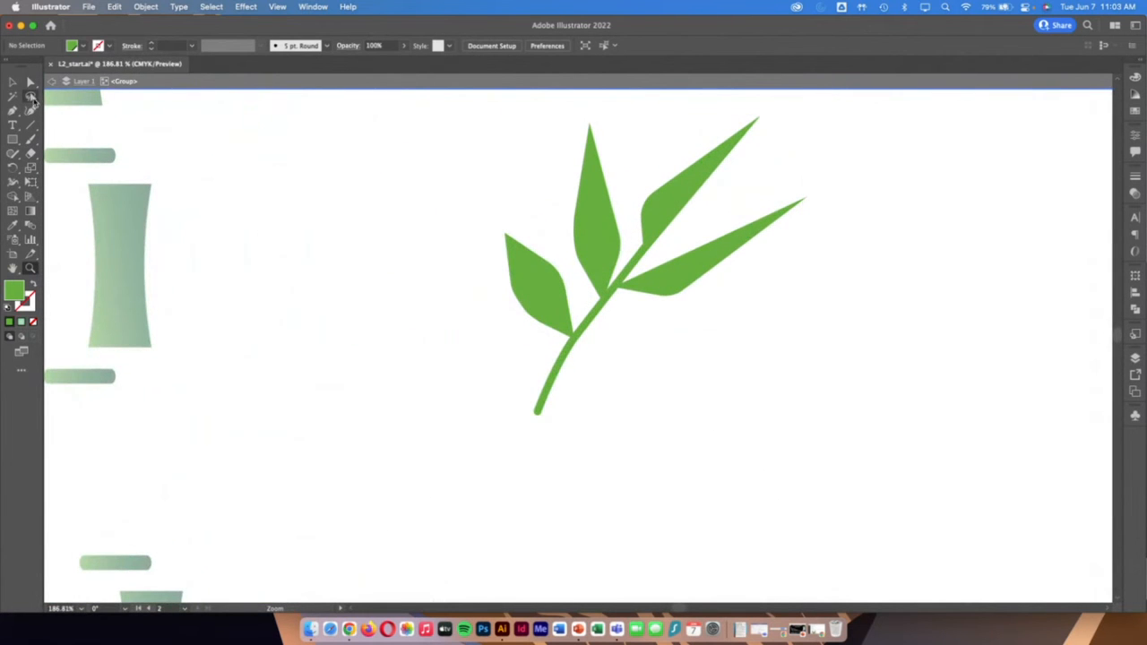
pyautogui.click(30, 81)
pyautogui.click(529, 296)
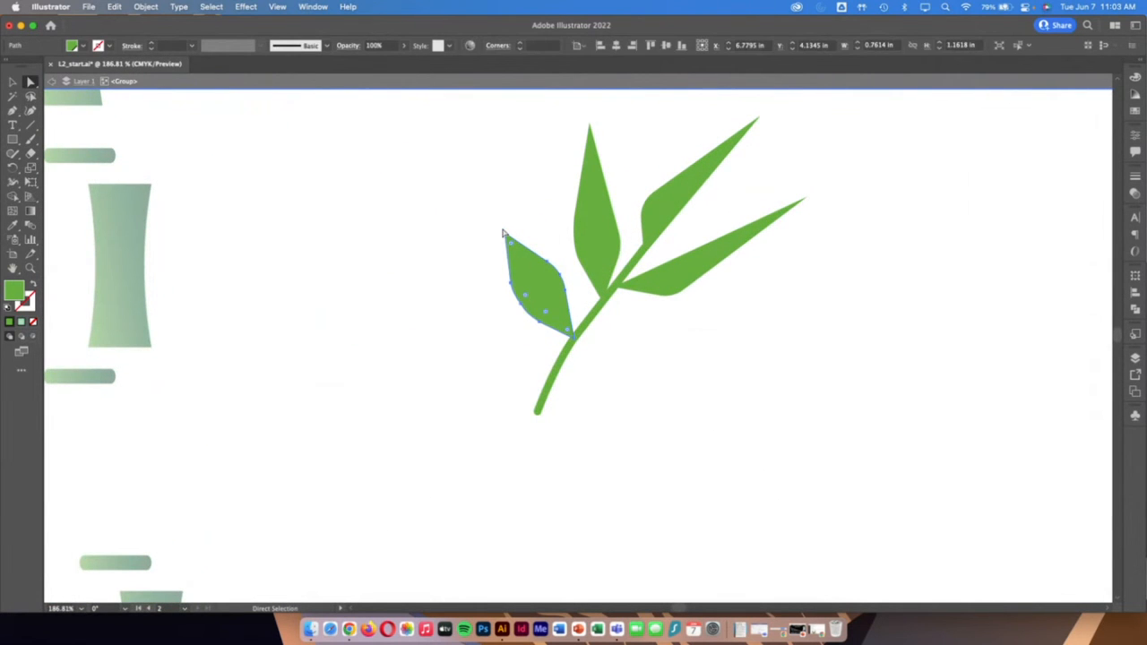
pyautogui.moveTo(502, 233); pyautogui.dragTo(492, 206)
pyautogui.click(684, 544)
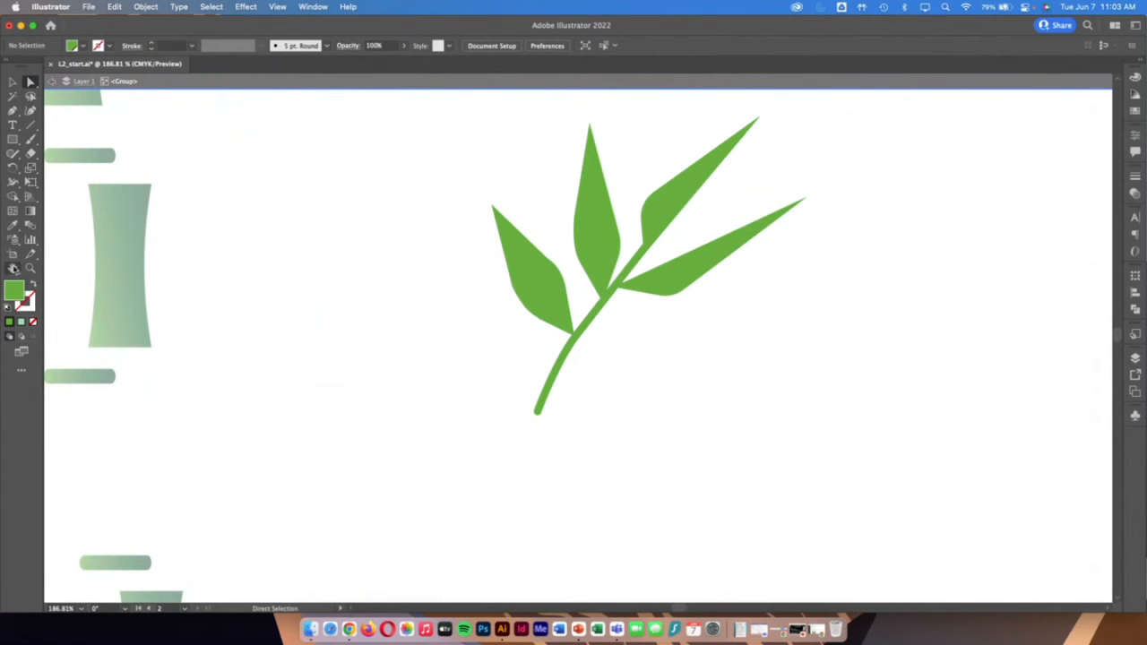
pyautogui.doubleClick(13, 267)
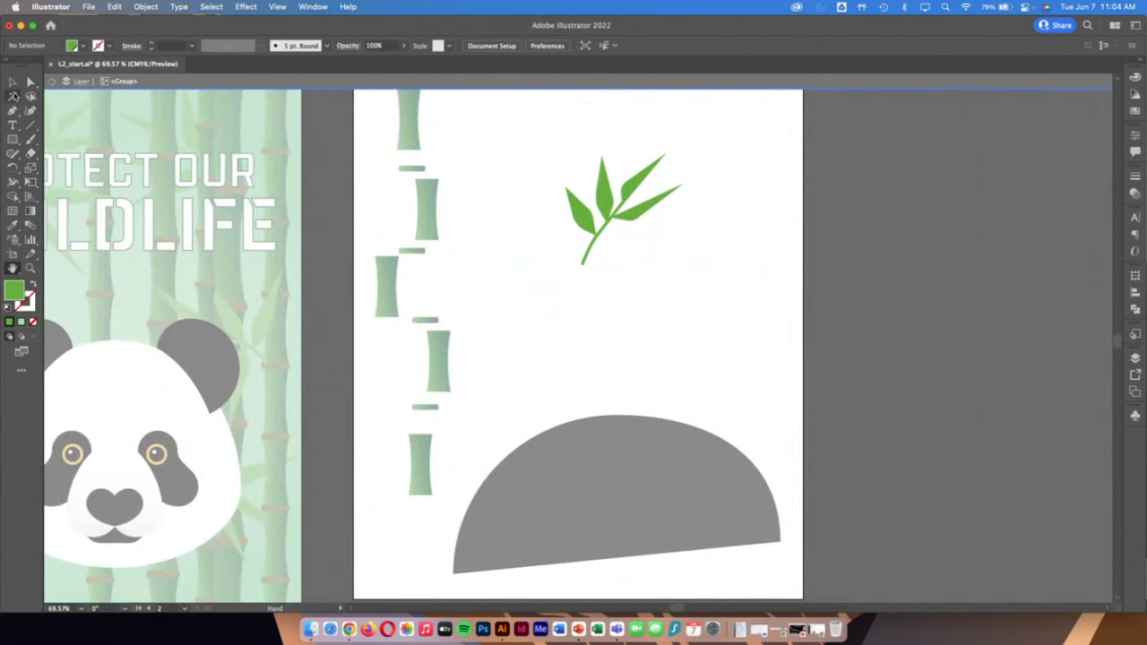
pyautogui.click(13, 81)
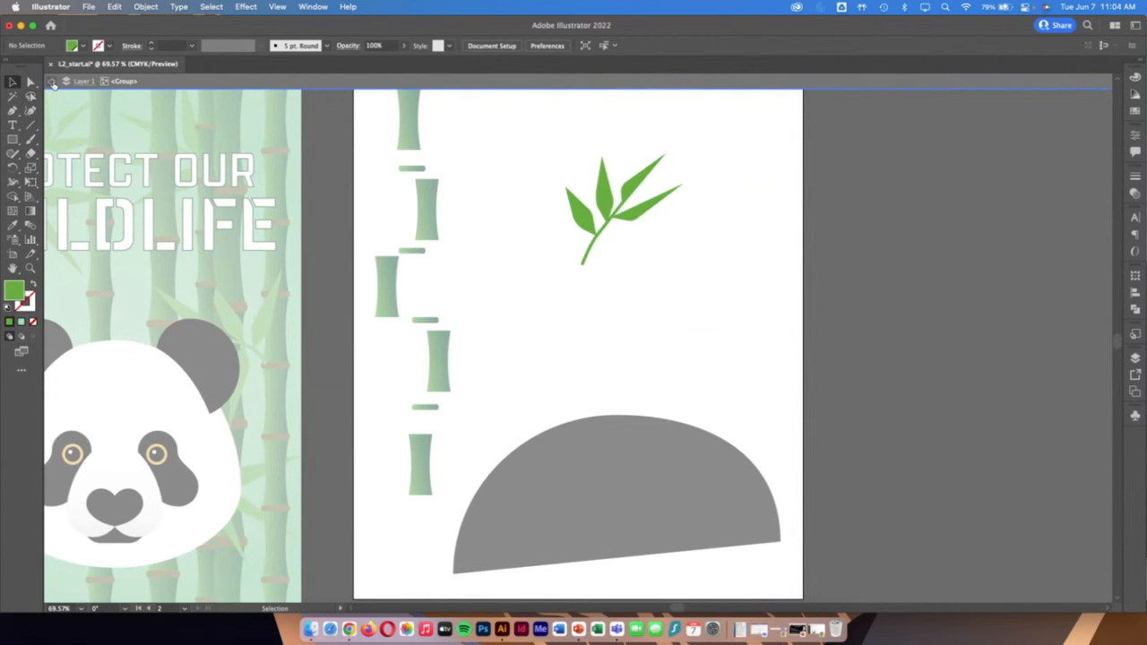
pyautogui.doubleClick(717, 285)
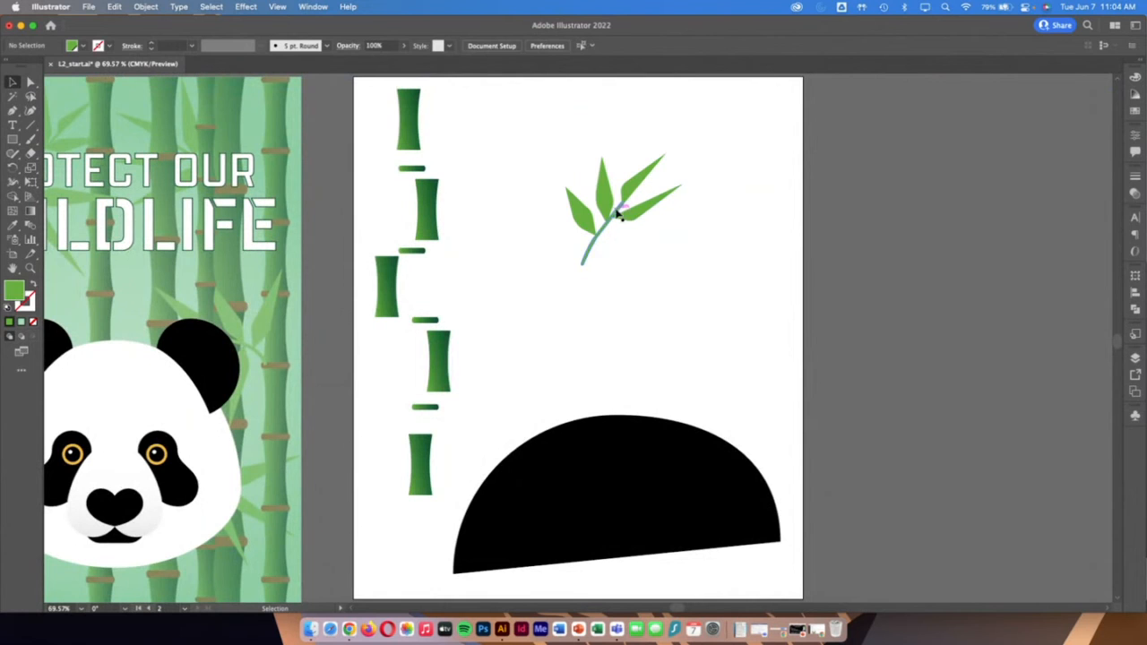
# Ungroup the bamboo sprig and group its leaves and stem again
pyautogui.click(647, 199)
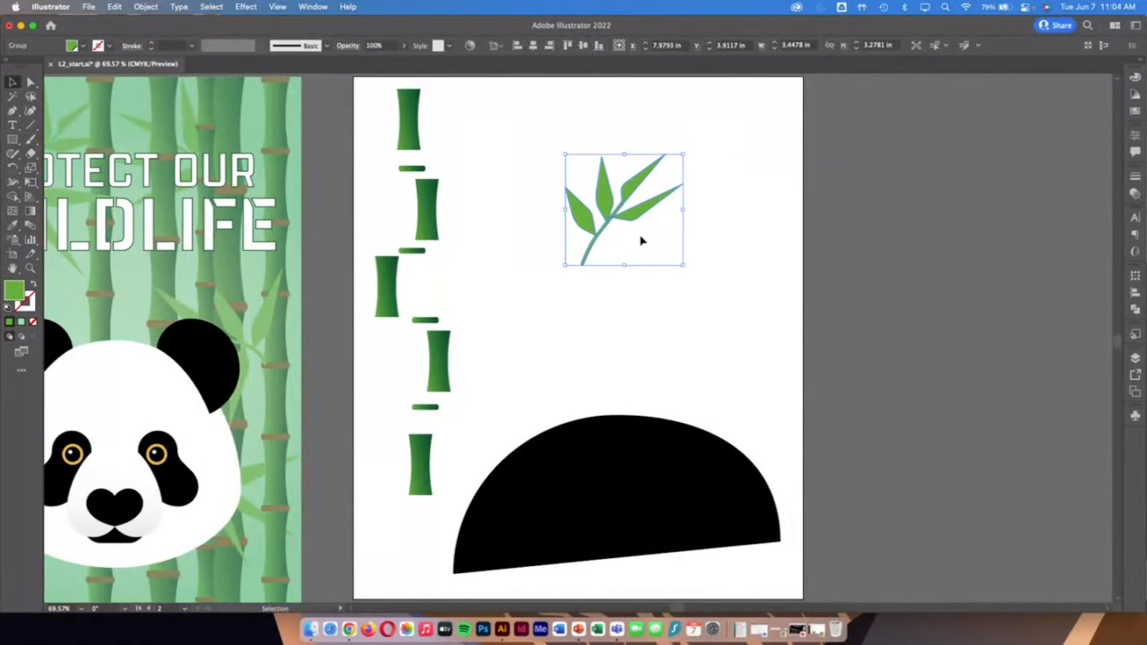
pyautogui.rightClick(611, 230)
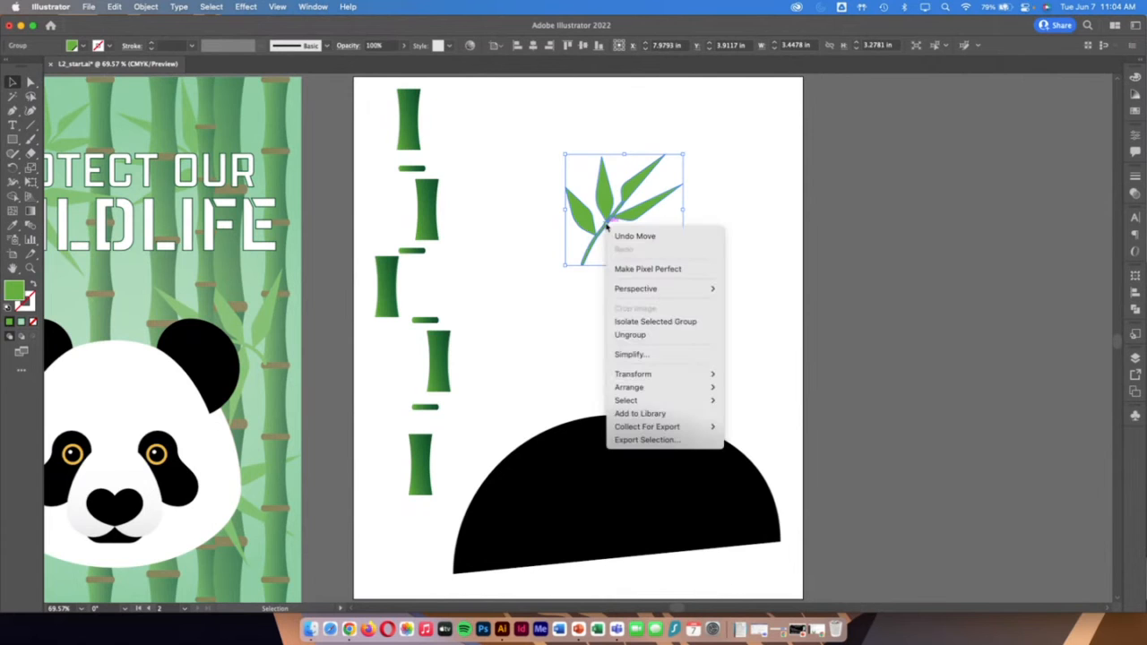
pyautogui.click(663, 335)
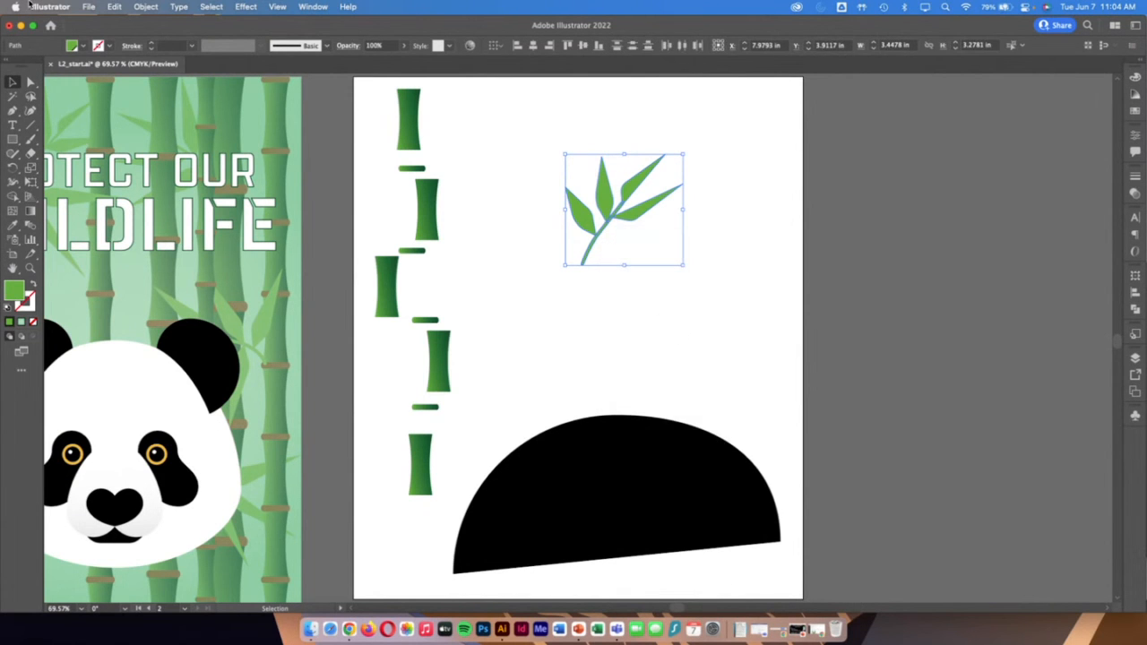
pyautogui.click(144, 7)
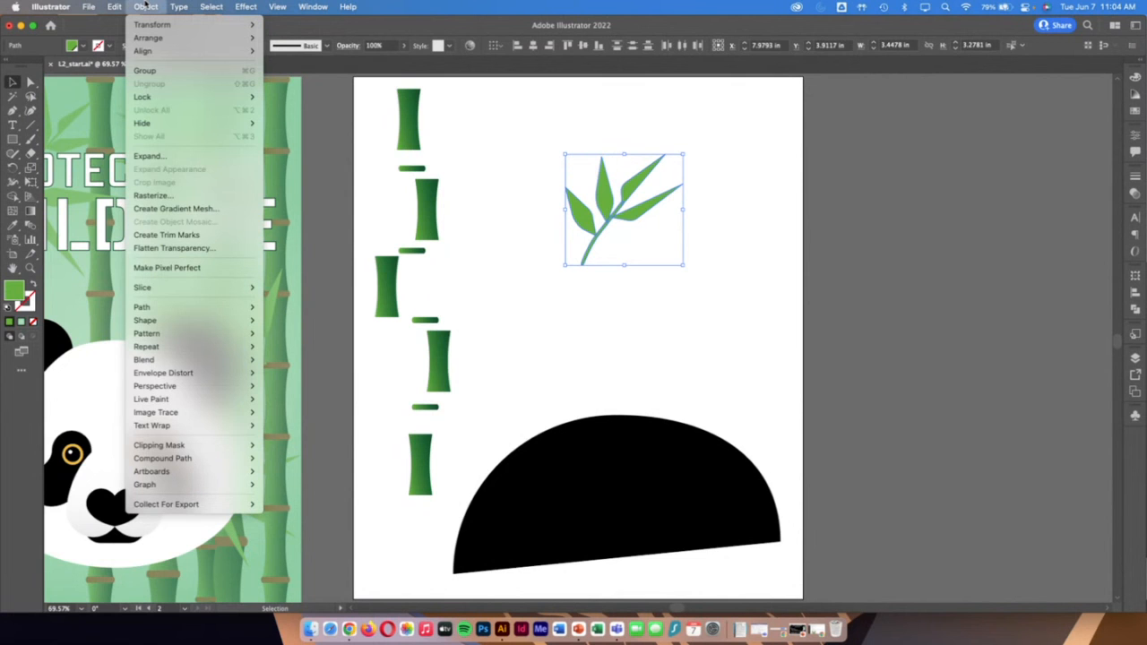
pyautogui.click(146, 71)
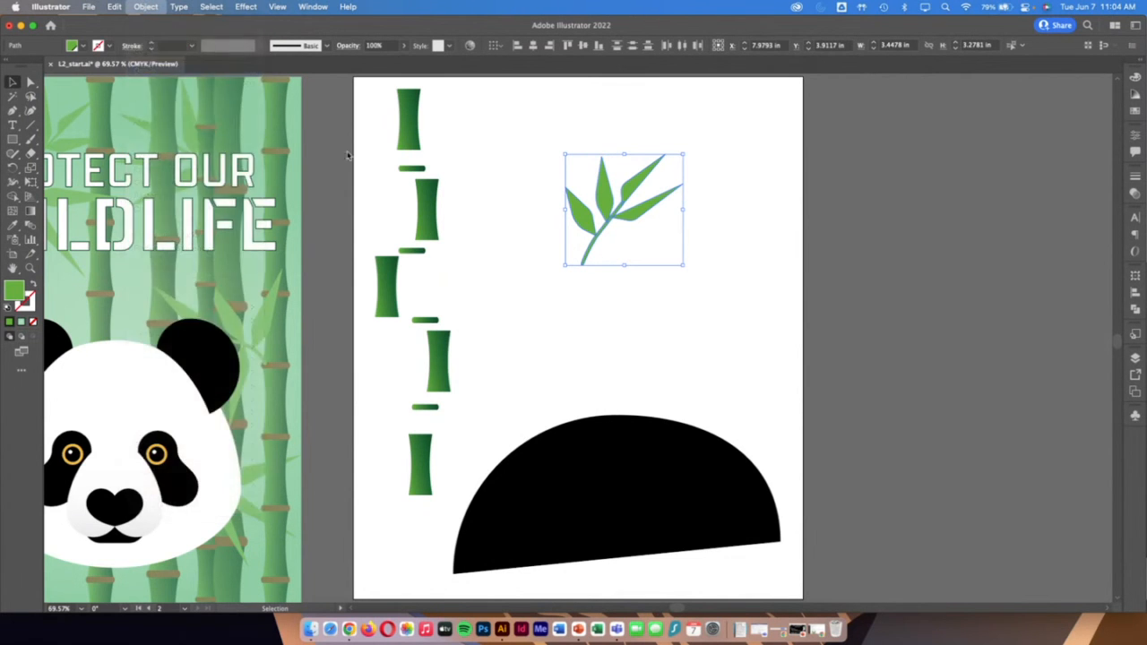
pyautogui.click(503, 257)
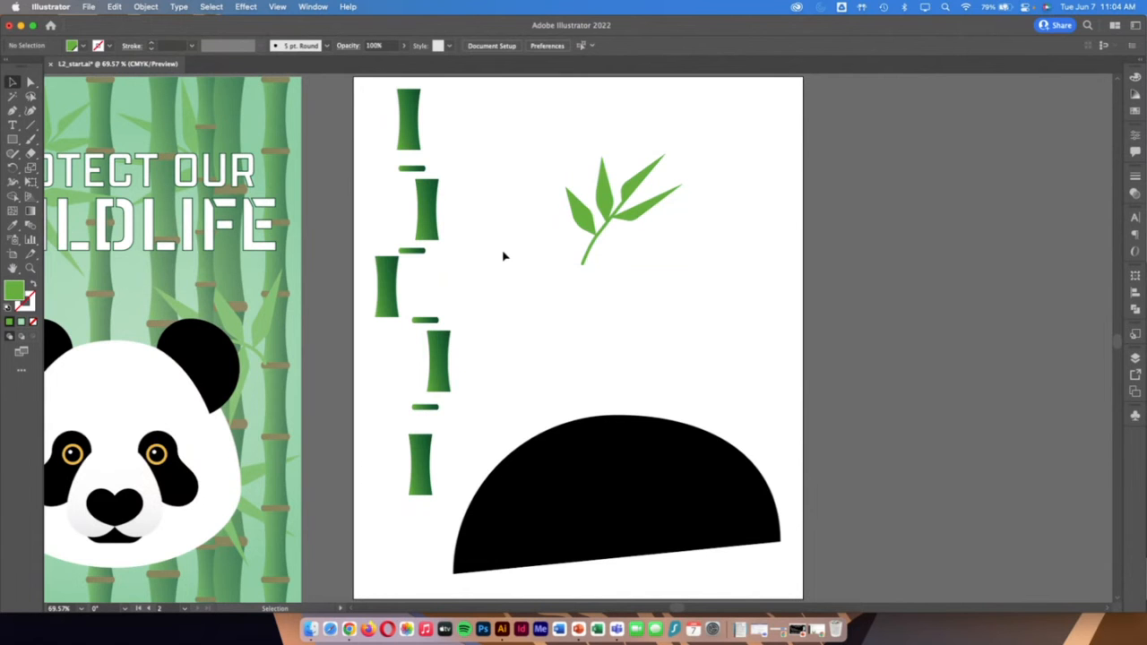
# Try placing the sprig on the poster over the start of the WILDLIFE title, and move it back to the second artboard
pyautogui.scroll(-1, 525, 213)
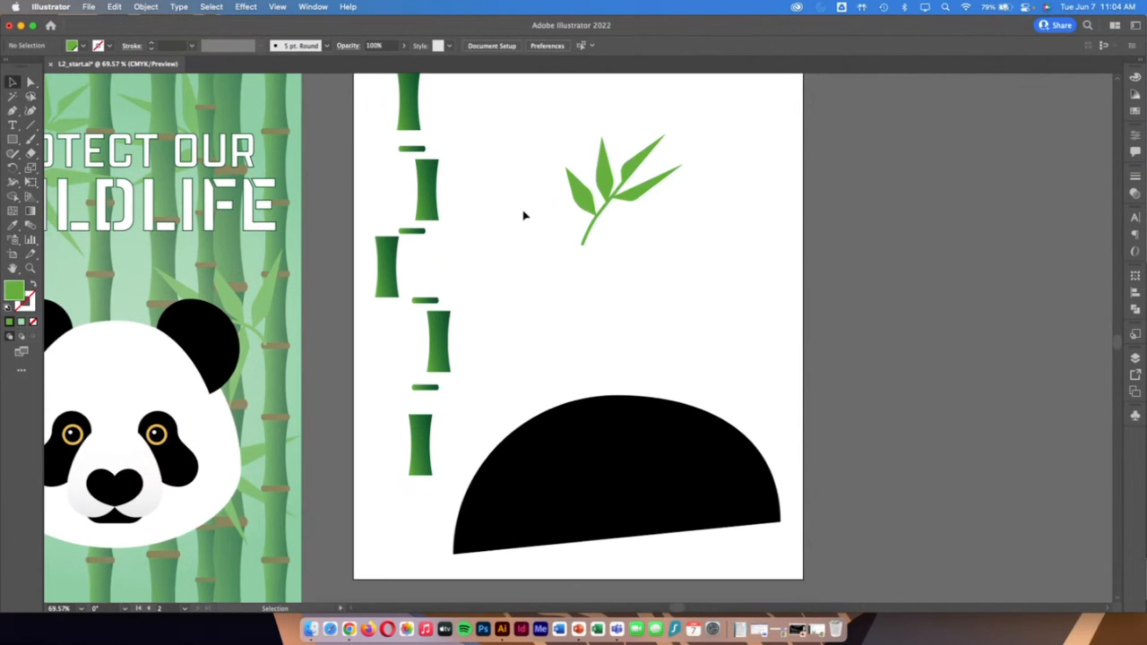
pyautogui.hscroll(-8, 533, 223)
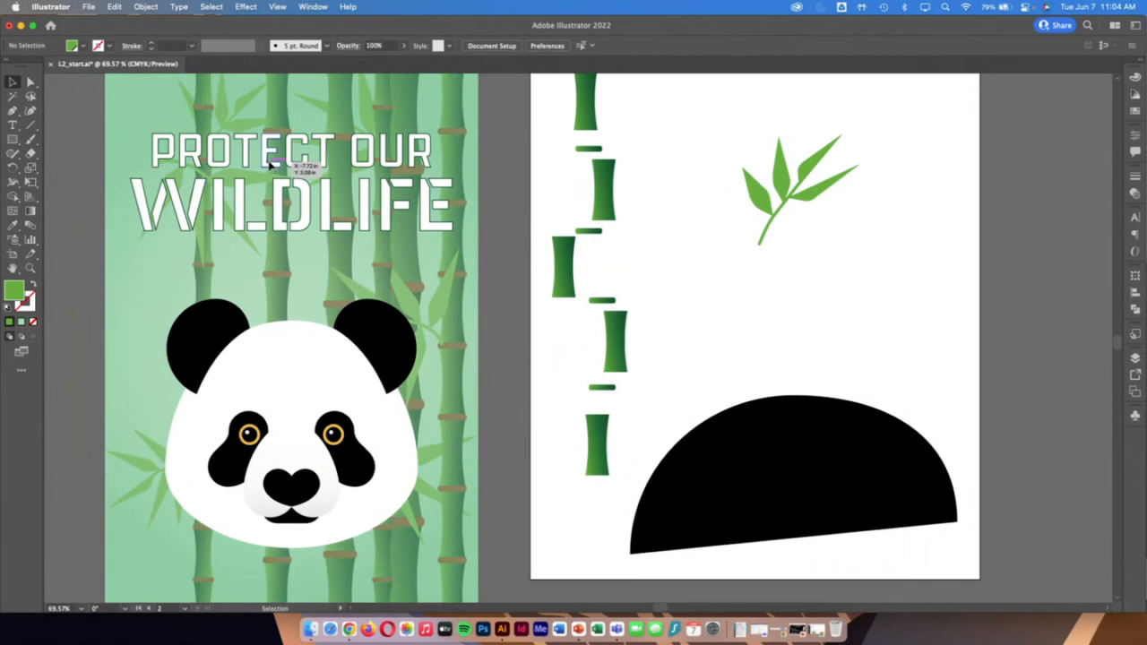
pyautogui.click(274, 168)
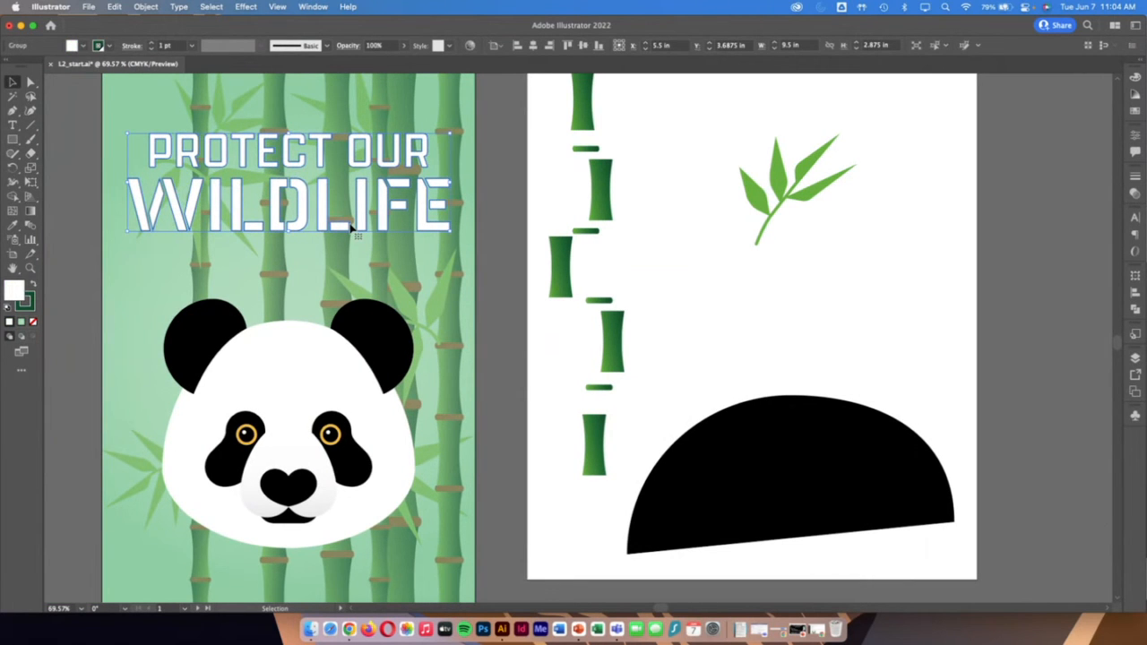
pyautogui.moveTo(758, 203); pyautogui.dragTo(143, 235)
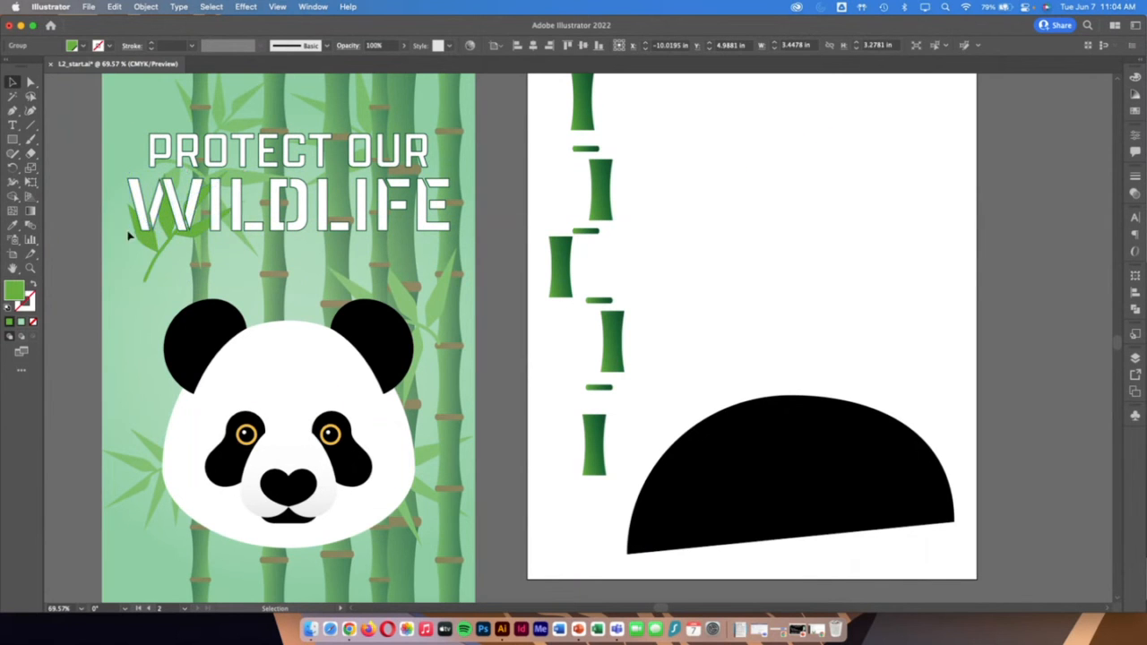
pyautogui.click(136, 242)
pyautogui.click(153, 246)
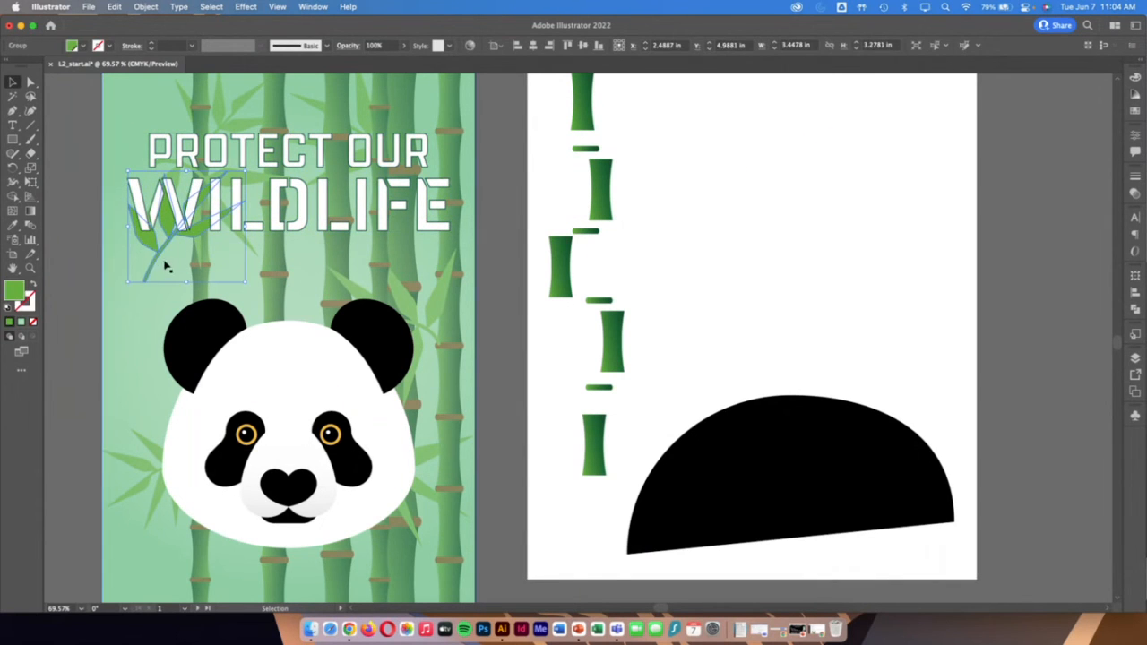
pyautogui.moveTo(155, 261); pyautogui.dragTo(756, 218)
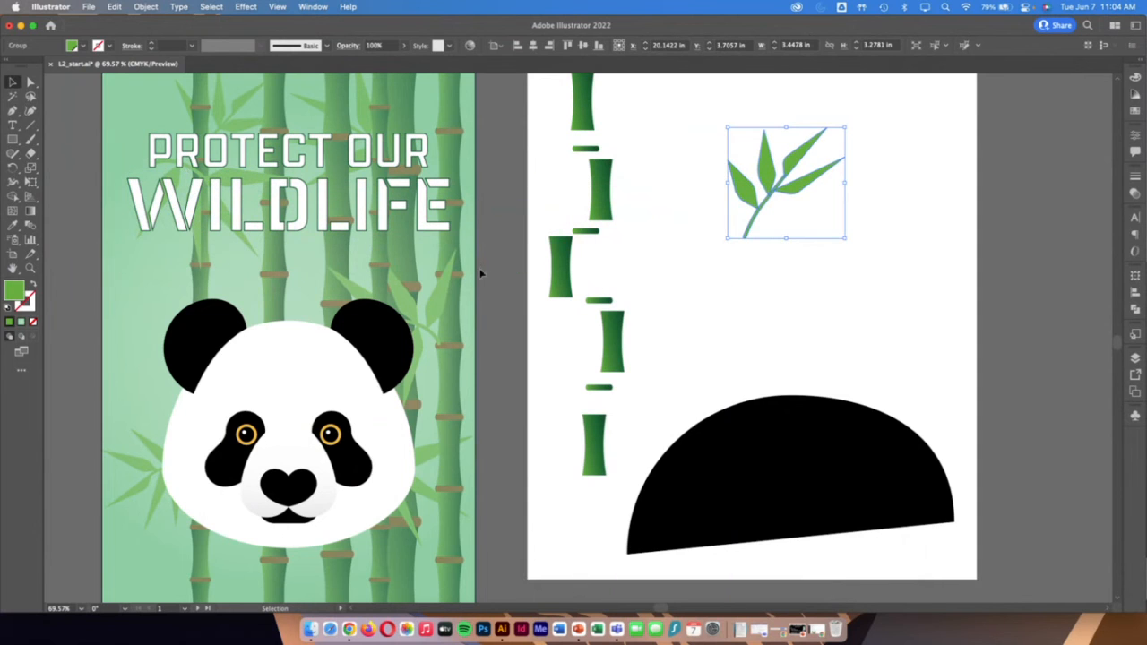
# Lock the PROTECT OUR WILDLIFE title group on the poster
pyautogui.click(439, 233)
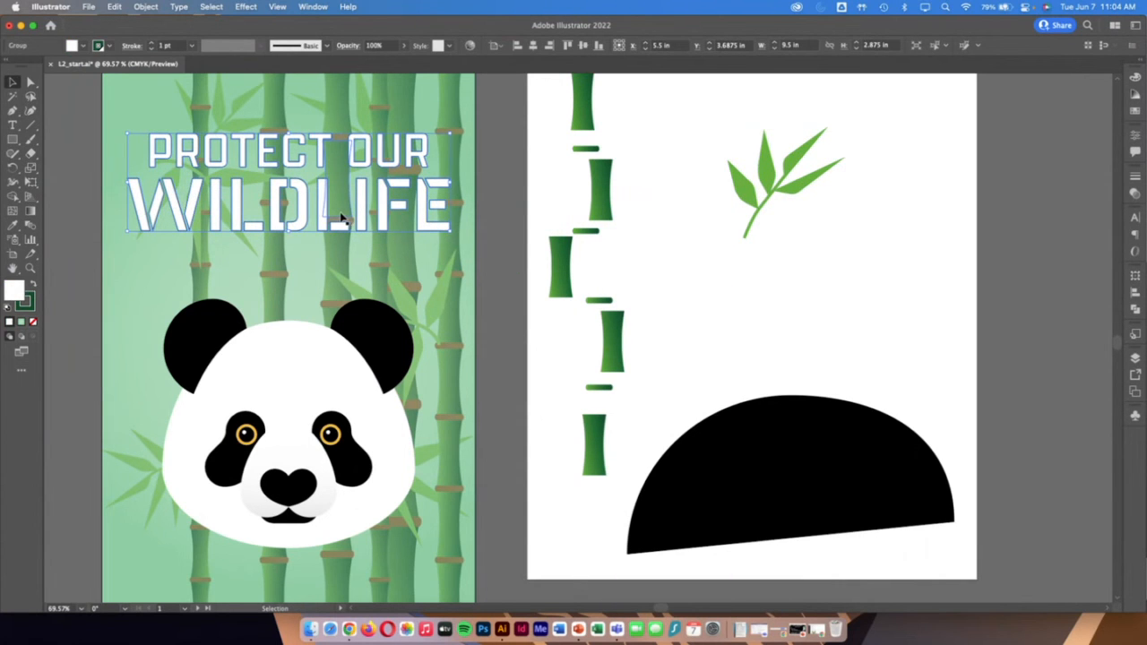
pyautogui.scroll(1, 269, 117)
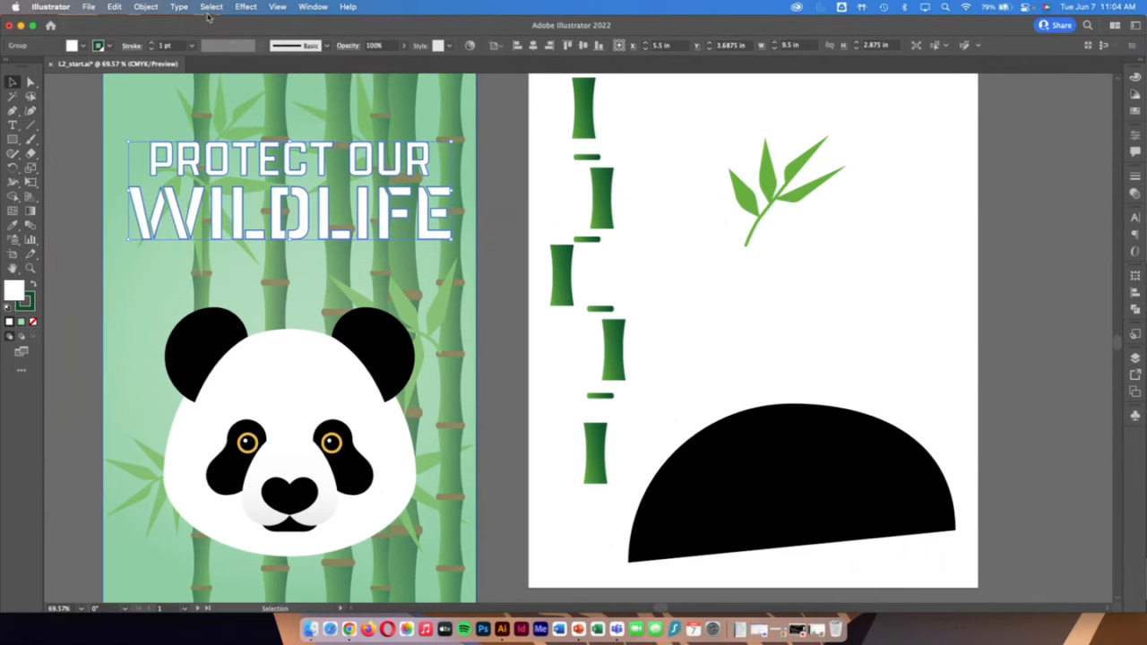
pyautogui.click(146, 6)
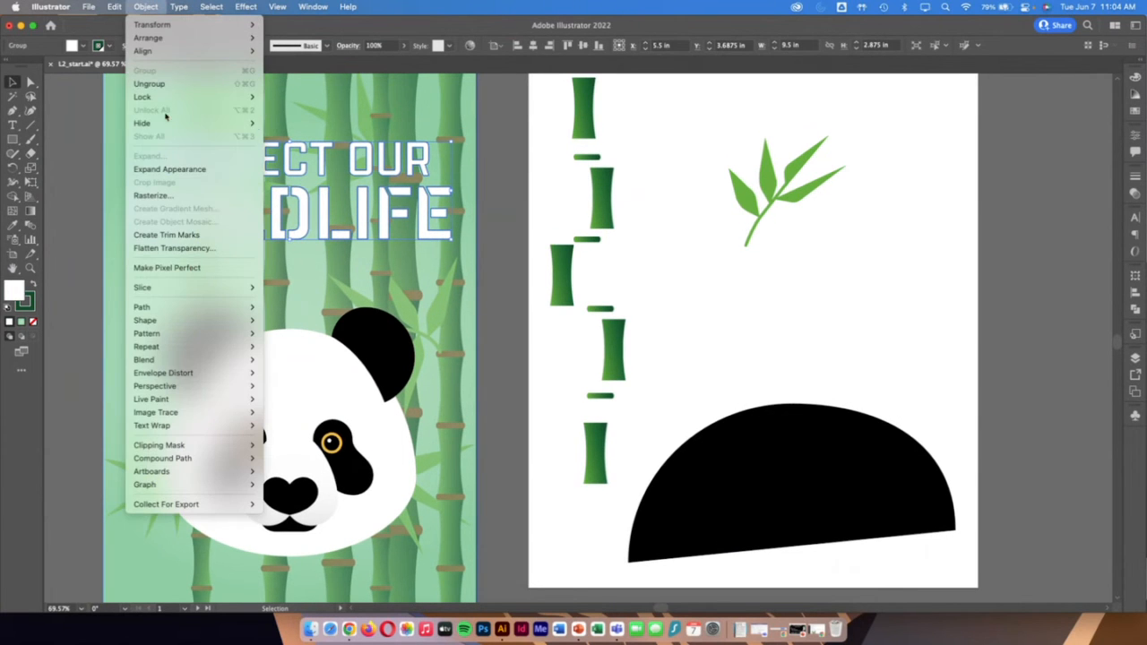
pyautogui.moveTo(168, 97)
pyautogui.click(296, 103)
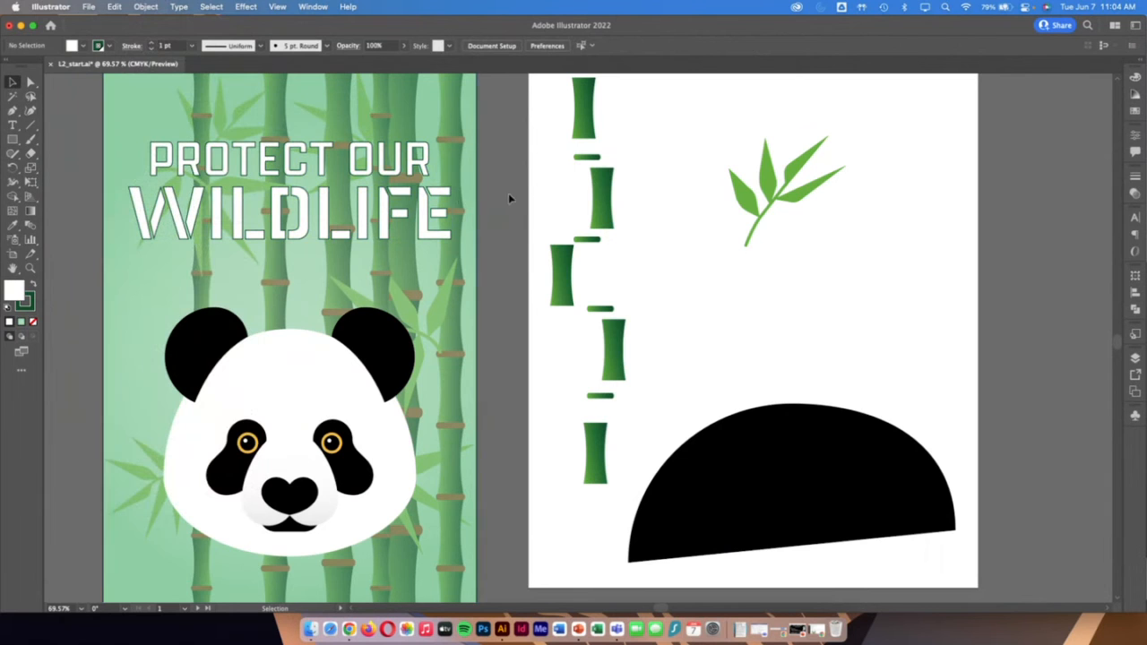
# Lock the background bamboo and leaves group on the poster
pyautogui.click(206, 240)
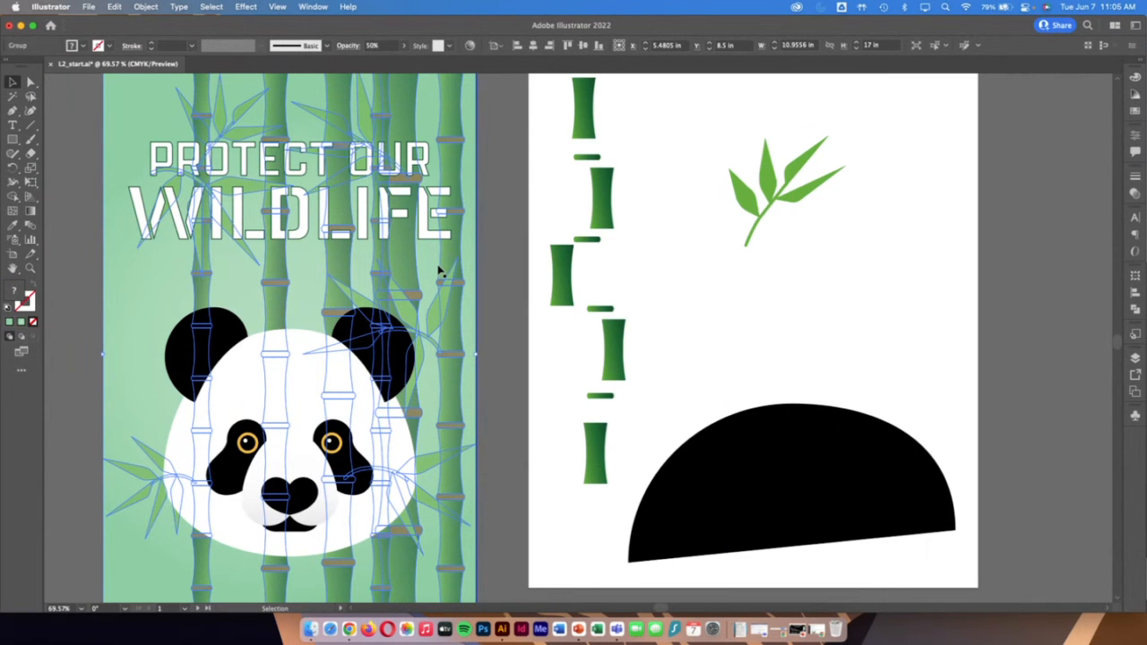
pyautogui.click(147, 7)
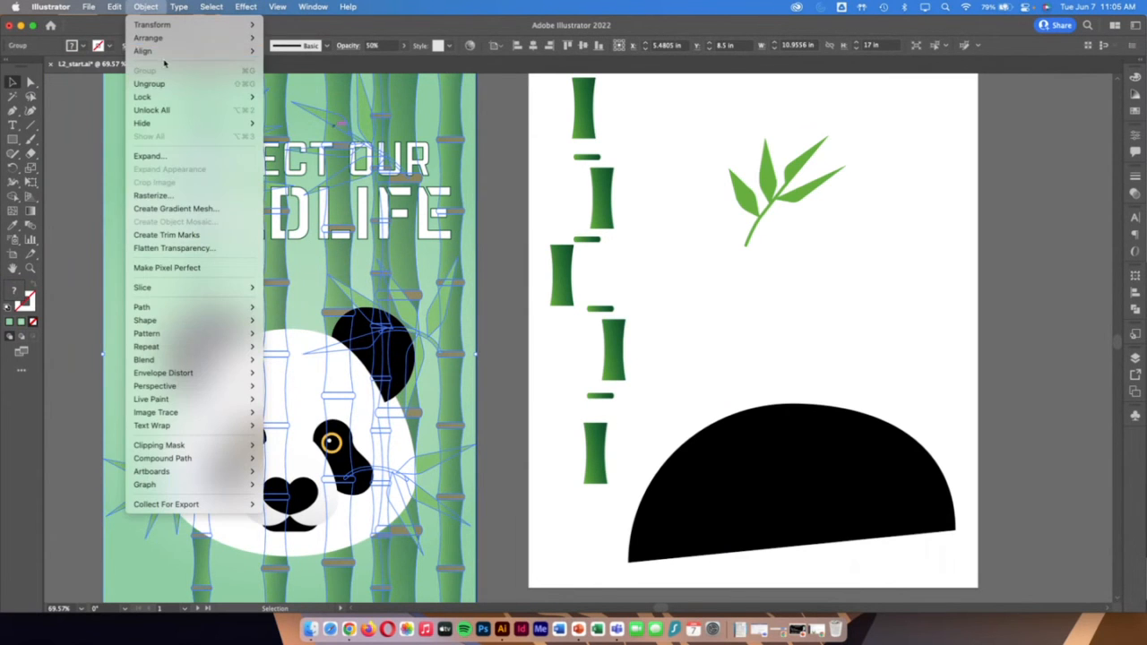
pyautogui.moveTo(206, 97)
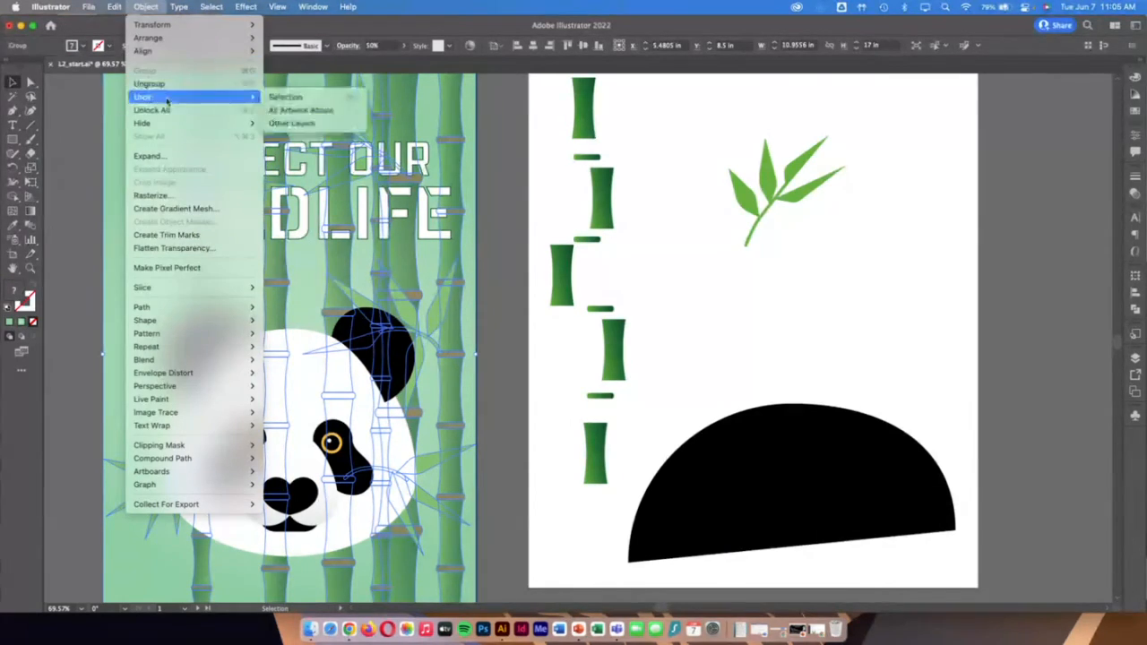
pyautogui.click(315, 100)
# Unlock all artwork and hide the title and background bamboo groups on the poster
pyautogui.click(146, 7)
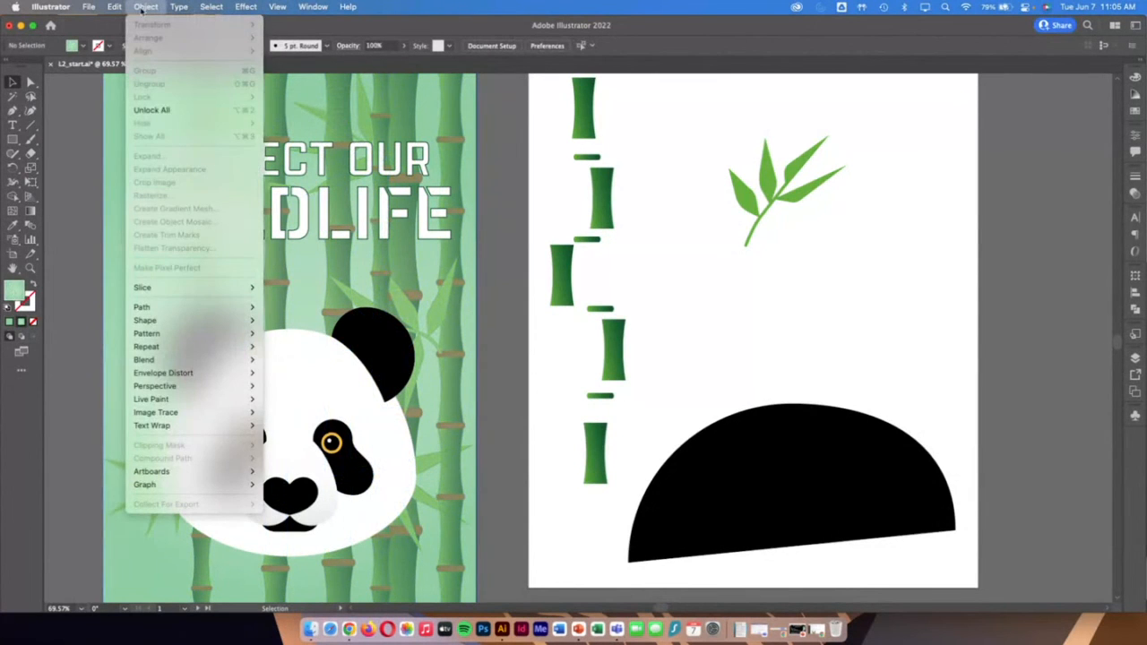
pyautogui.click(151, 109)
pyautogui.click(144, 7)
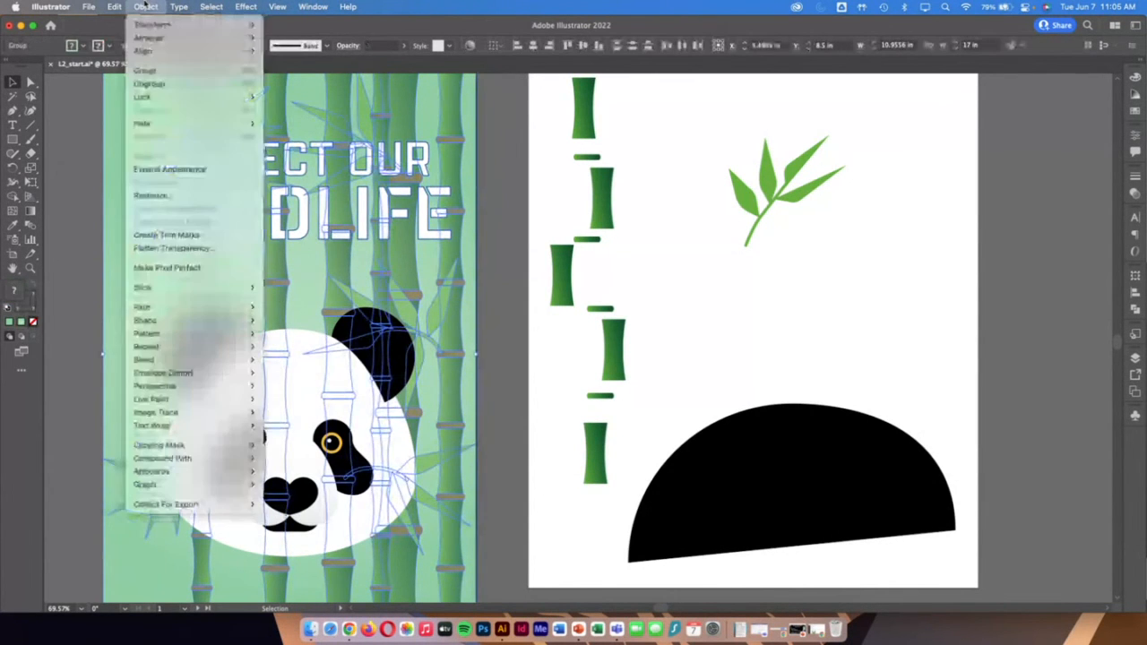
pyautogui.moveTo(177, 122)
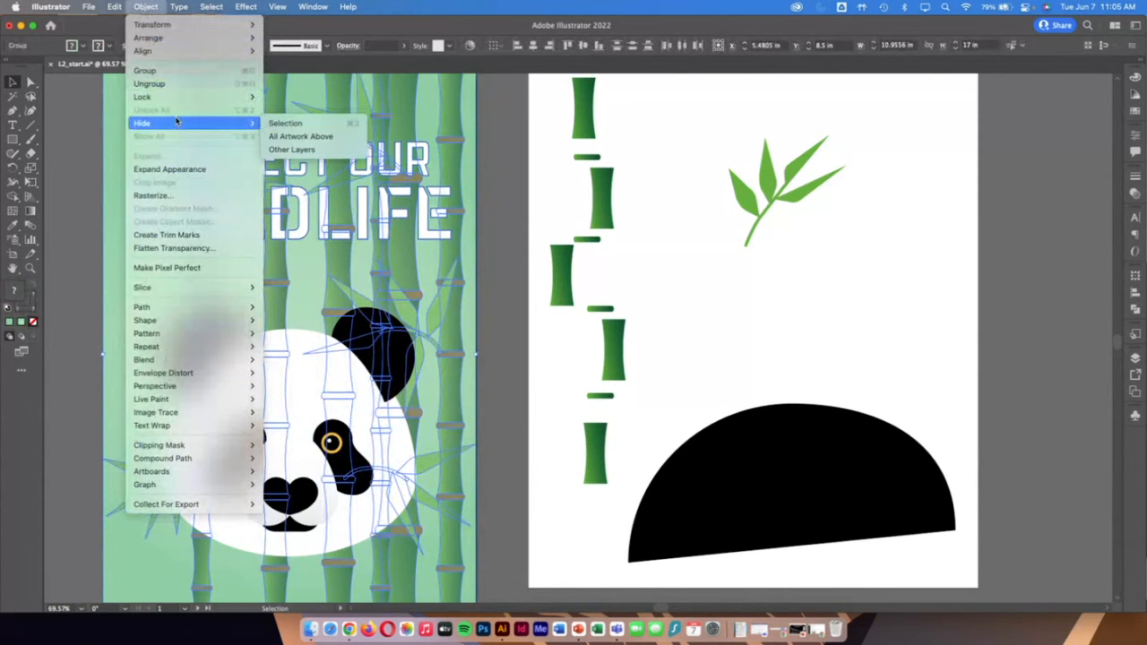
pyautogui.click(303, 126)
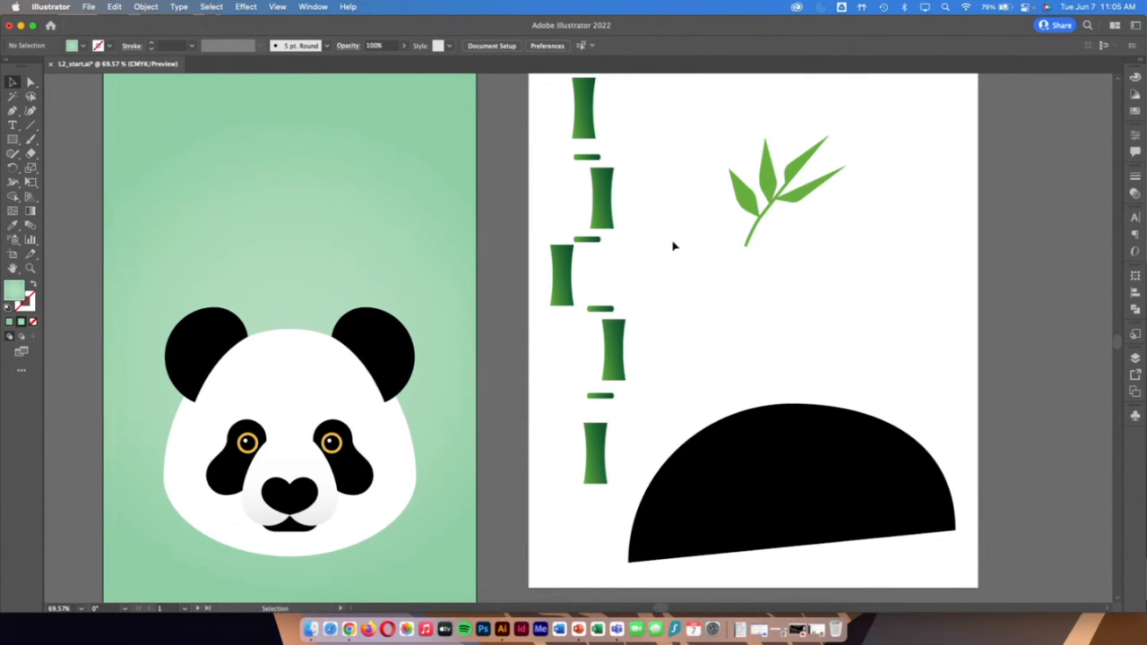
# Show all hidden artwork and lock the title and background bamboo groups together
pyautogui.click(147, 6)
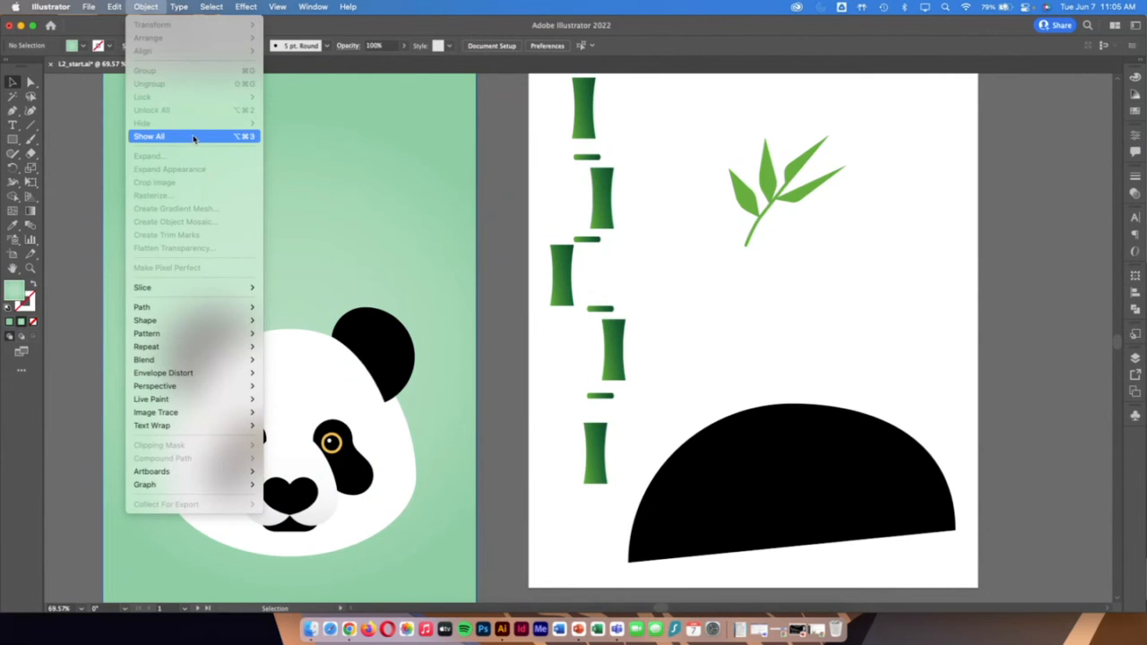
pyautogui.click(199, 137)
pyautogui.click(146, 6)
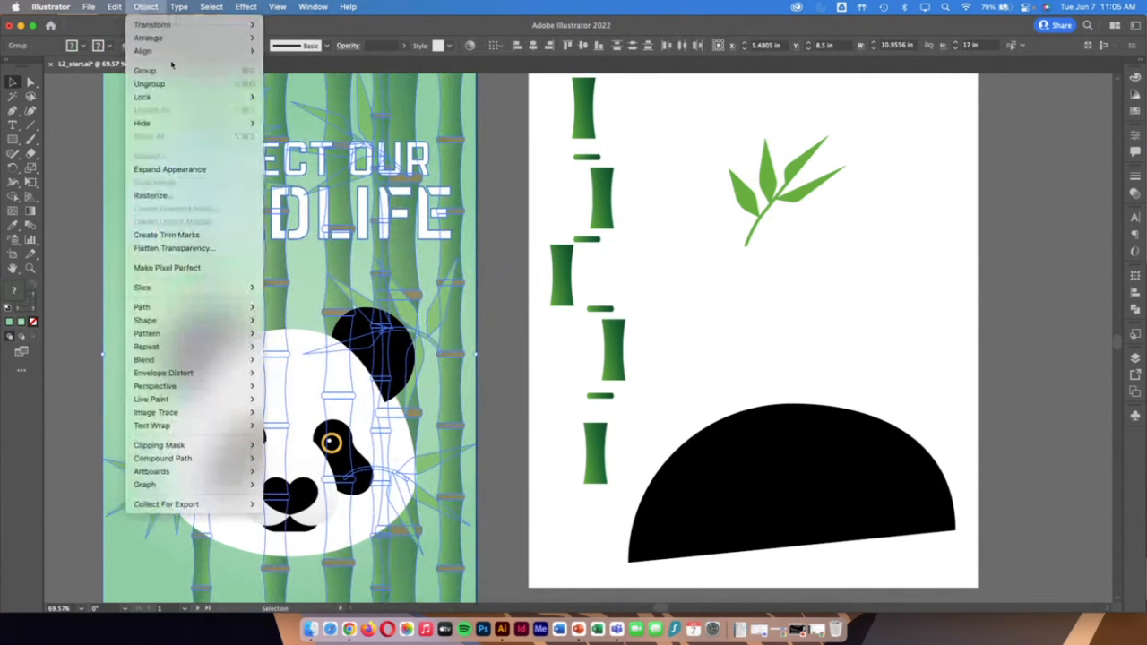
pyautogui.moveTo(183, 98)
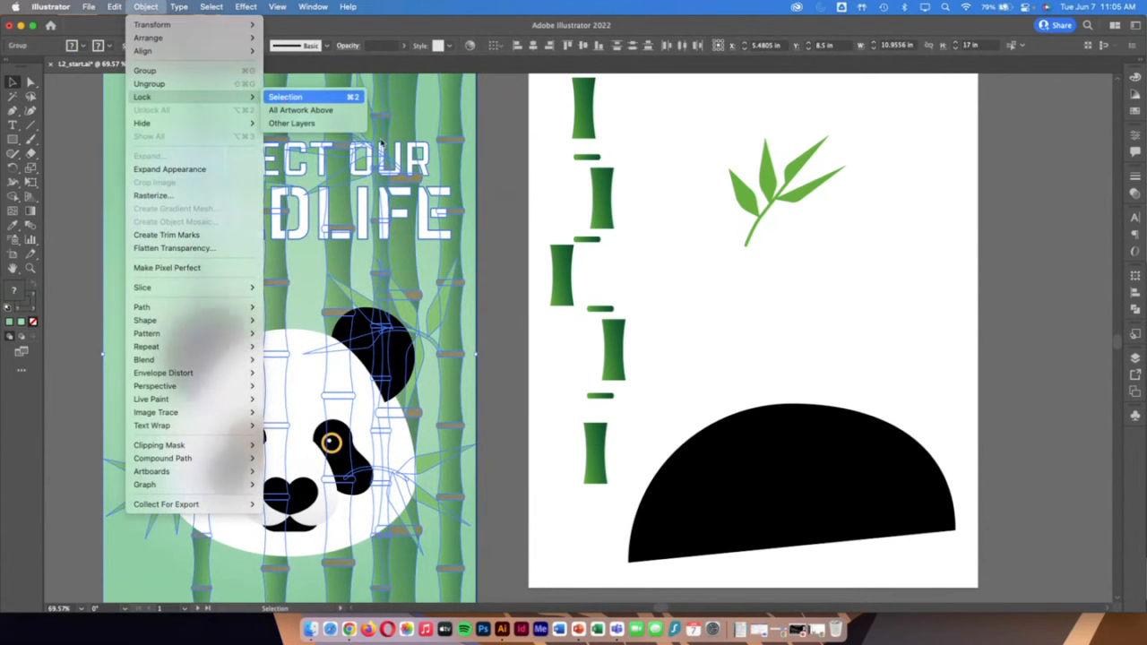
pyautogui.click(285, 97)
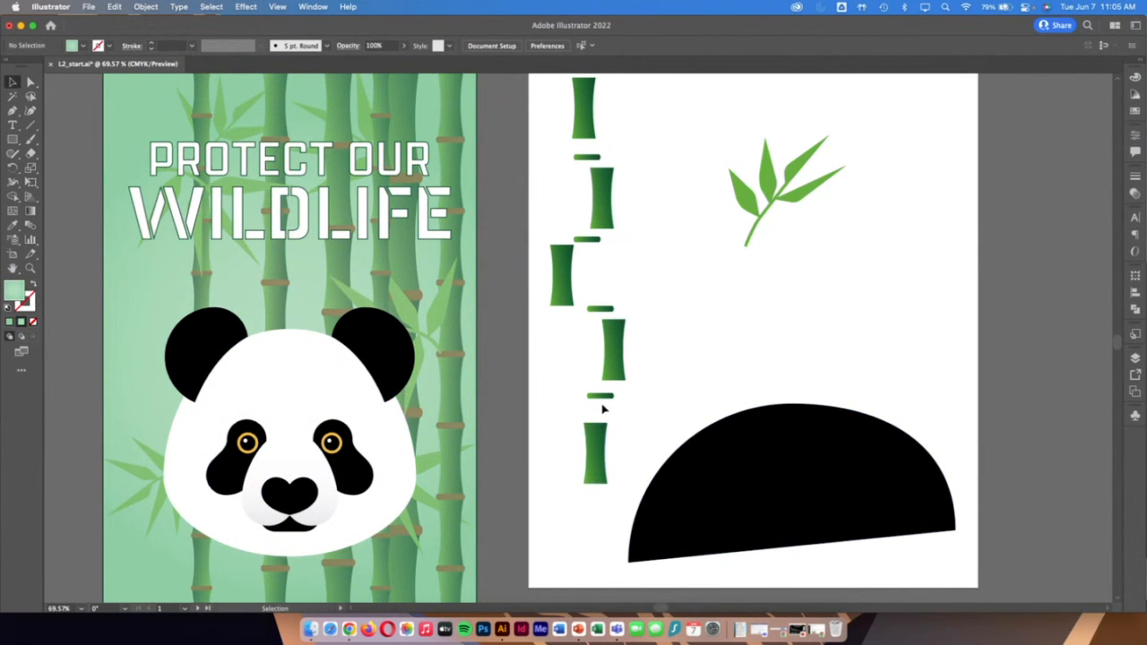
# Move the leaf sprig group to the right edge of the second artboard, clear of the loose bamboo pieces
pyautogui.click(749, 206)
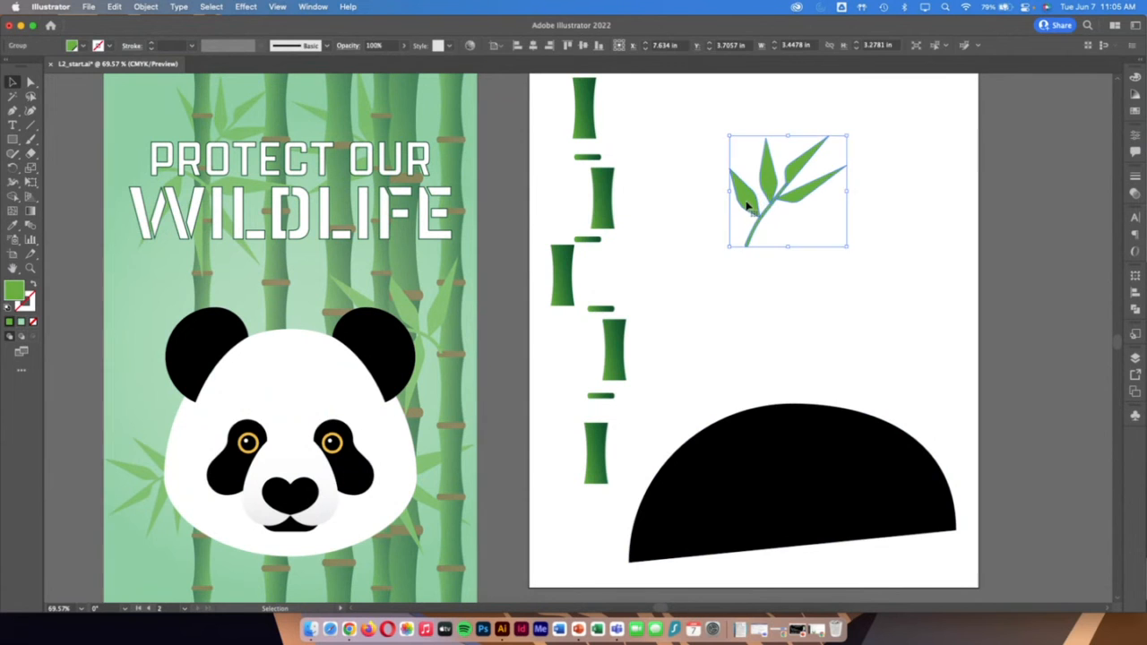
pyautogui.moveTo(749, 206); pyautogui.dragTo(905, 222)
pyautogui.hscroll(-5, 264, 183)
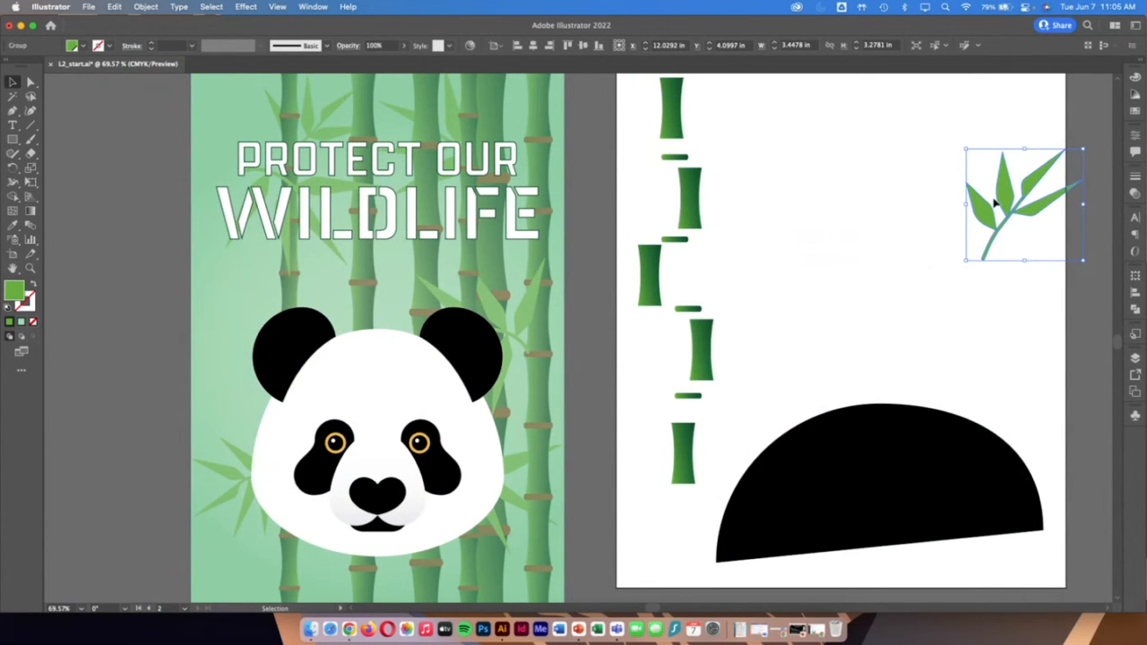
# Try to fit the uppermost bamboo joint and the second segment together by hand, and undo the moves
pyautogui.click(671, 119)
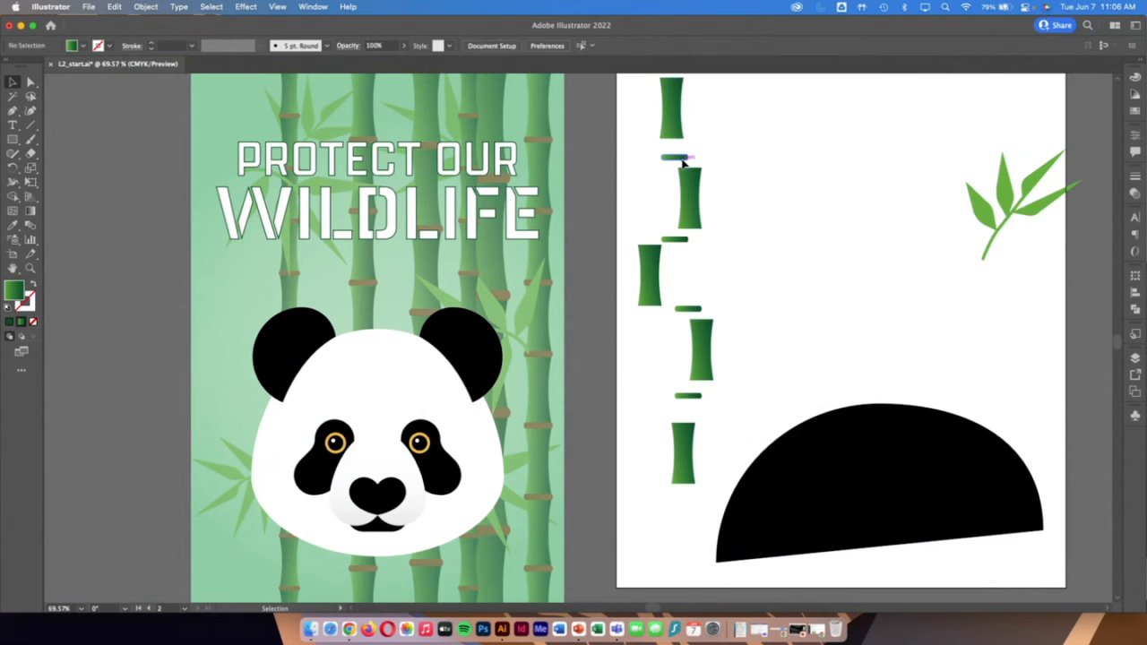
pyautogui.moveTo(679, 156); pyautogui.dragTo(678, 153)
pyautogui.moveTo(683, 207); pyautogui.dragTo(678, 190)
pyautogui.press('super+z')
pyautogui.press('super+z')
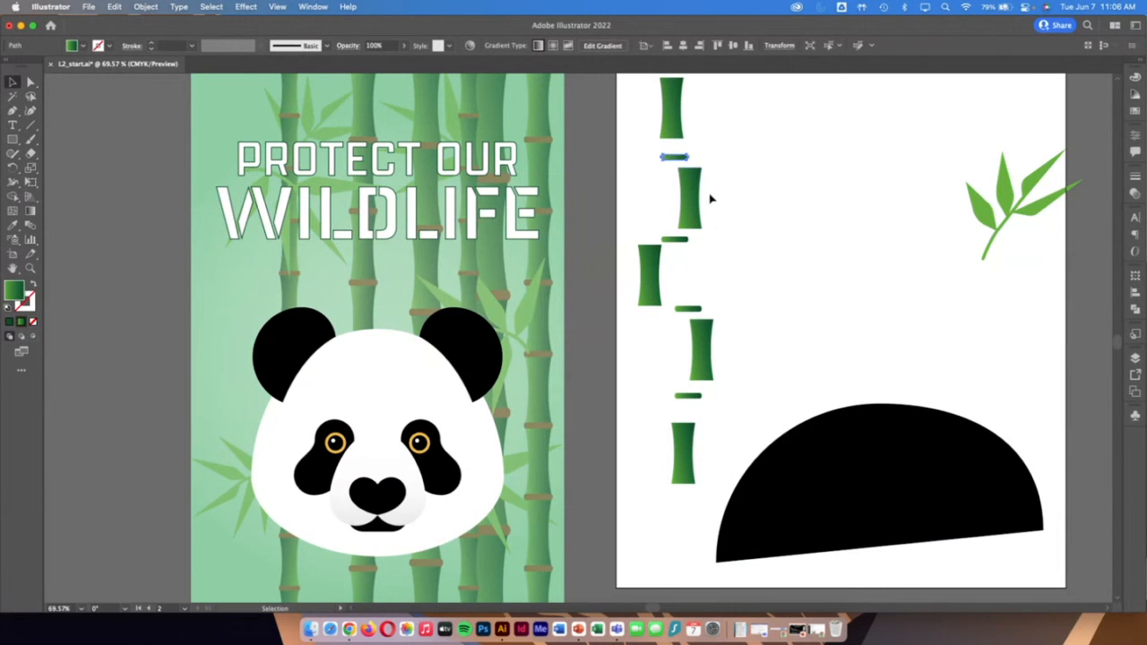
pyautogui.click(728, 588)
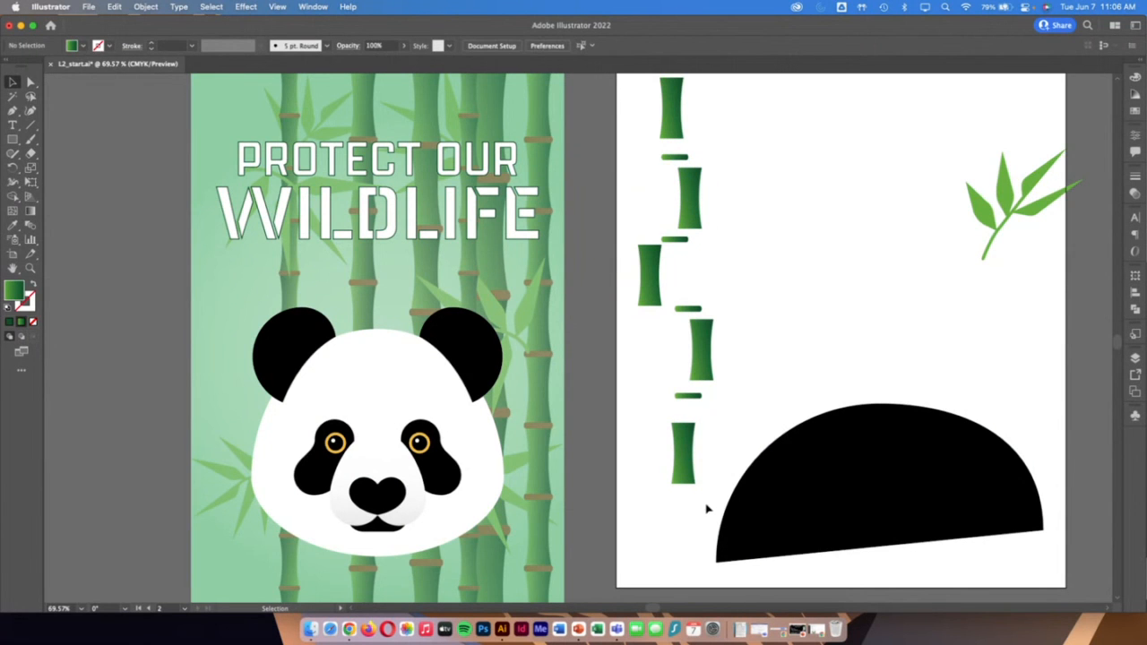
# Select all the loose bamboo segments and joints and align their horizontal centers relative to the selection
pyautogui.moveTo(706, 509); pyautogui.dragTo(632, 116)
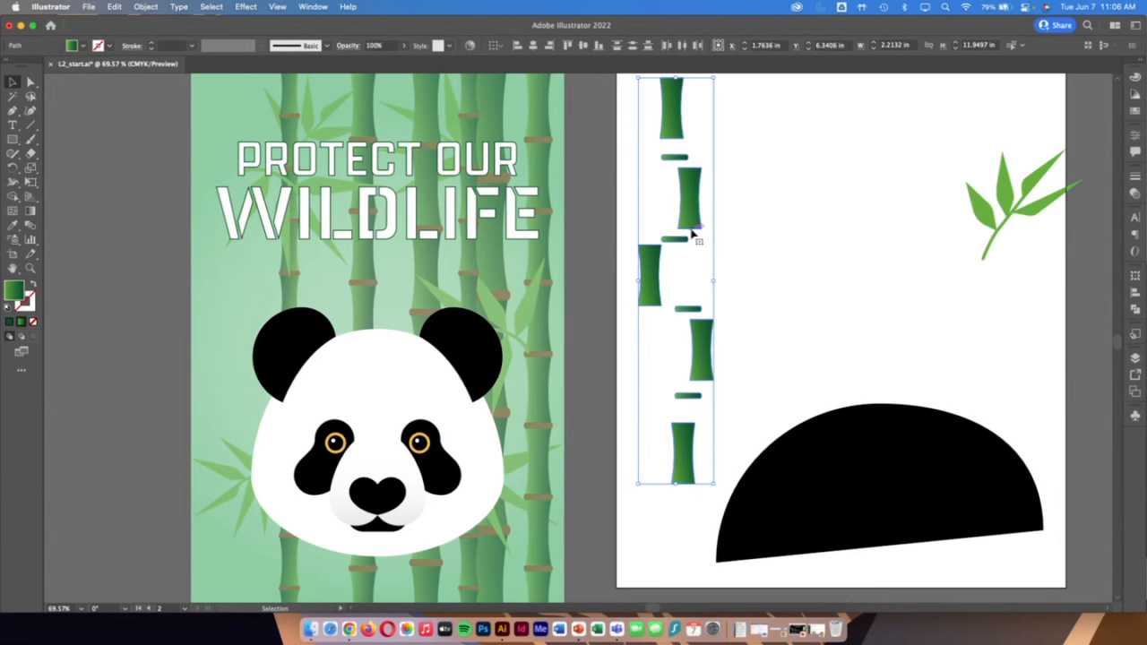
pyautogui.click(314, 6)
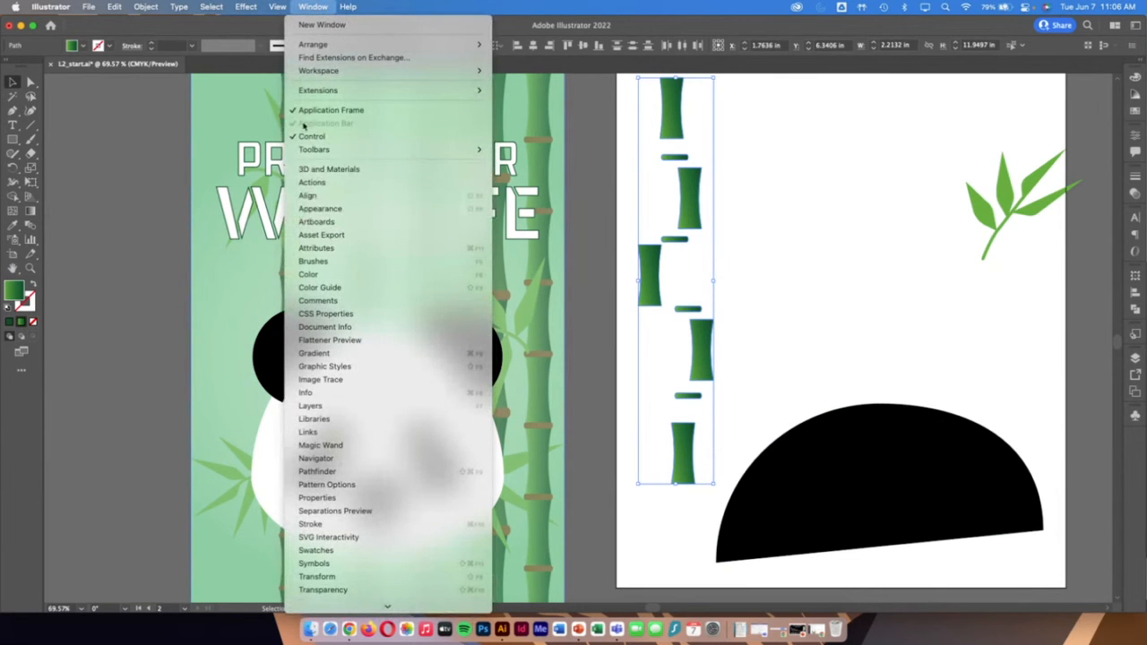
pyautogui.click(322, 196)
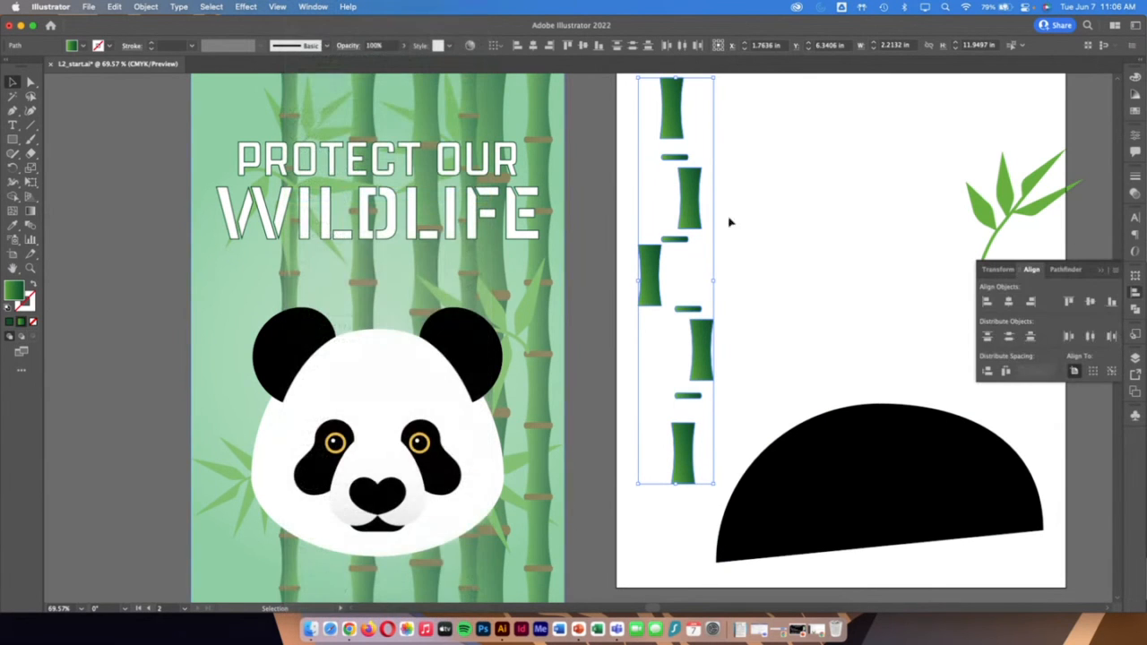
pyautogui.click(1135, 296)
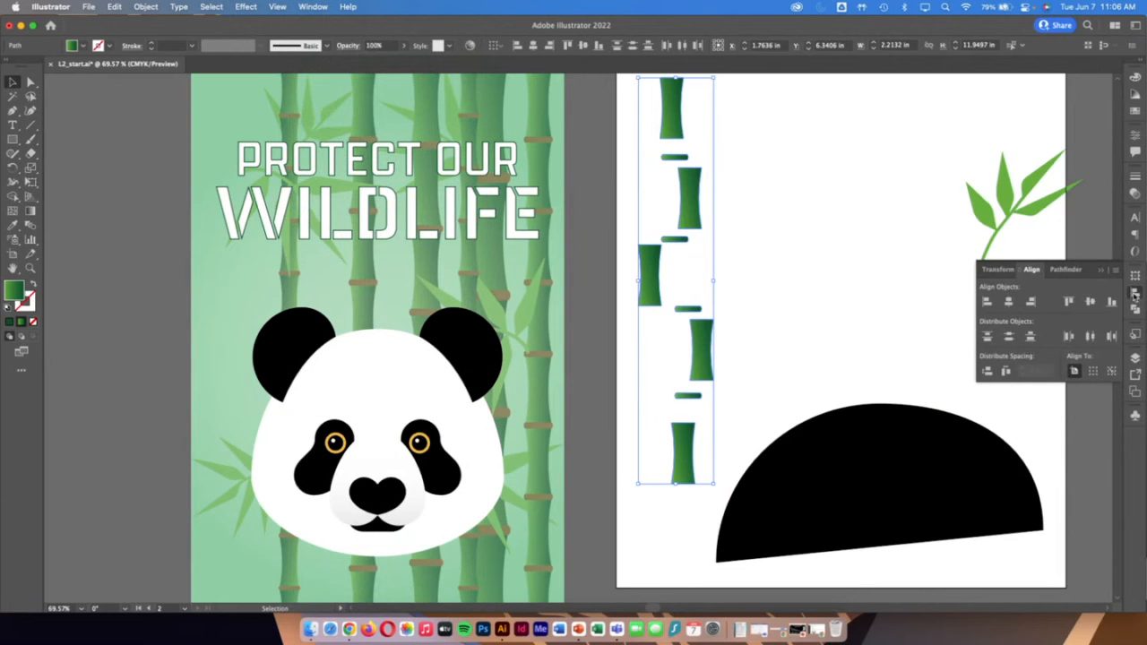
pyautogui.click(1141, 63)
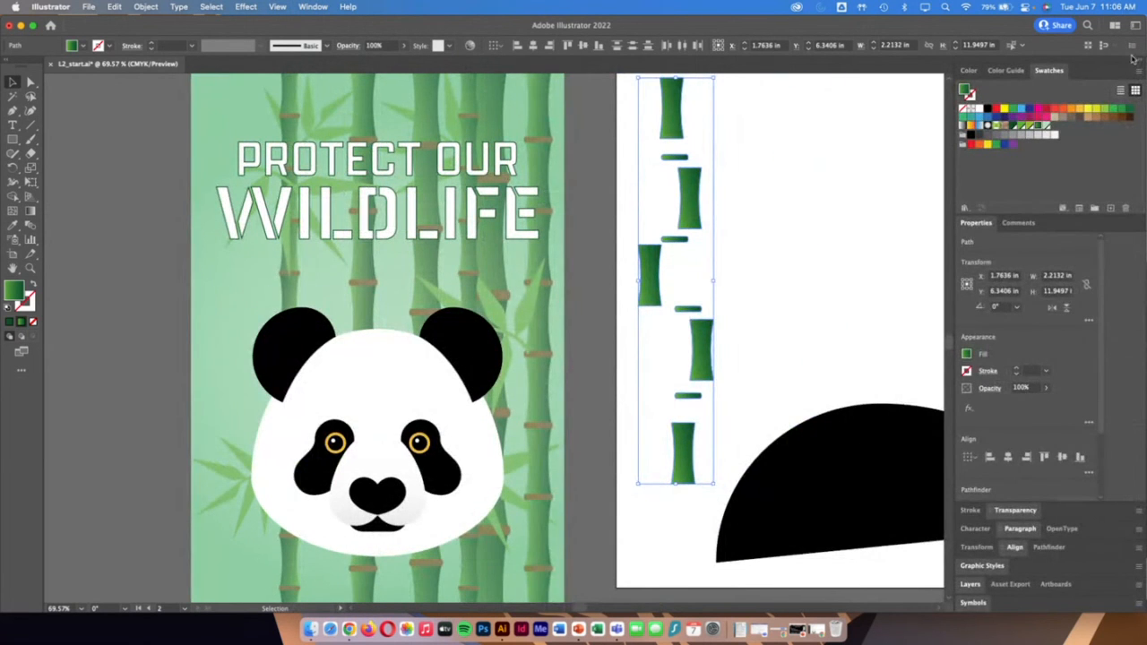
pyautogui.click(1138, 62)
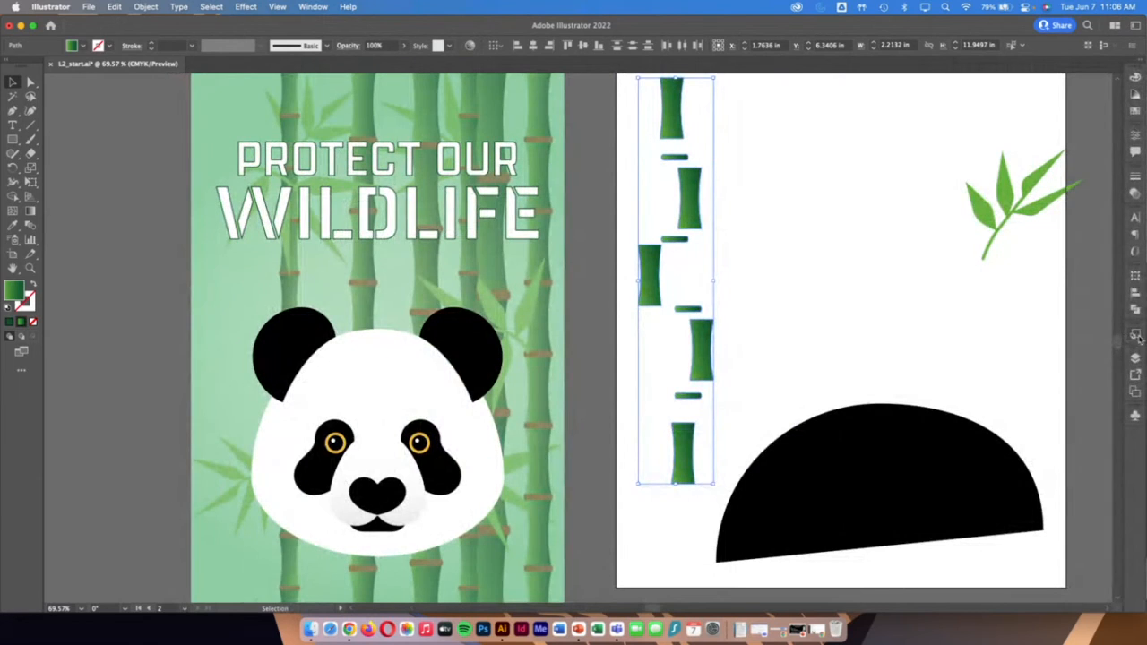
pyautogui.click(1135, 293)
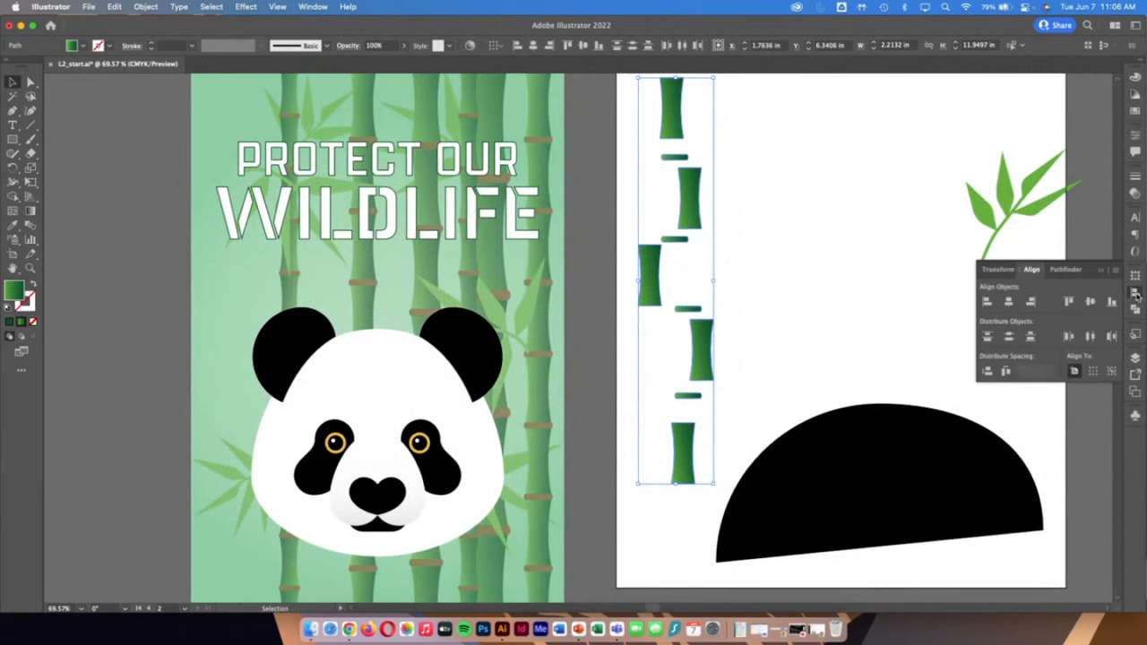
pyautogui.click(1008, 303)
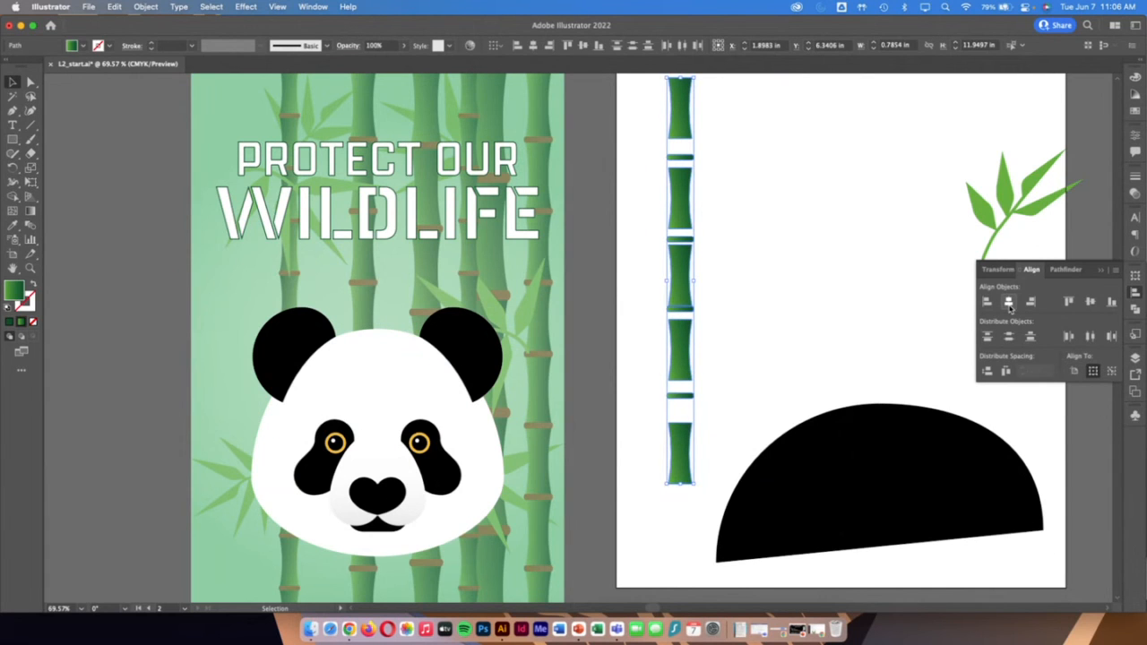
# Make the topmost bamboo segment the key object and distribute the pieces vertically with 0 in spacing
pyautogui.click(1112, 373)
pyautogui.click(680, 107)
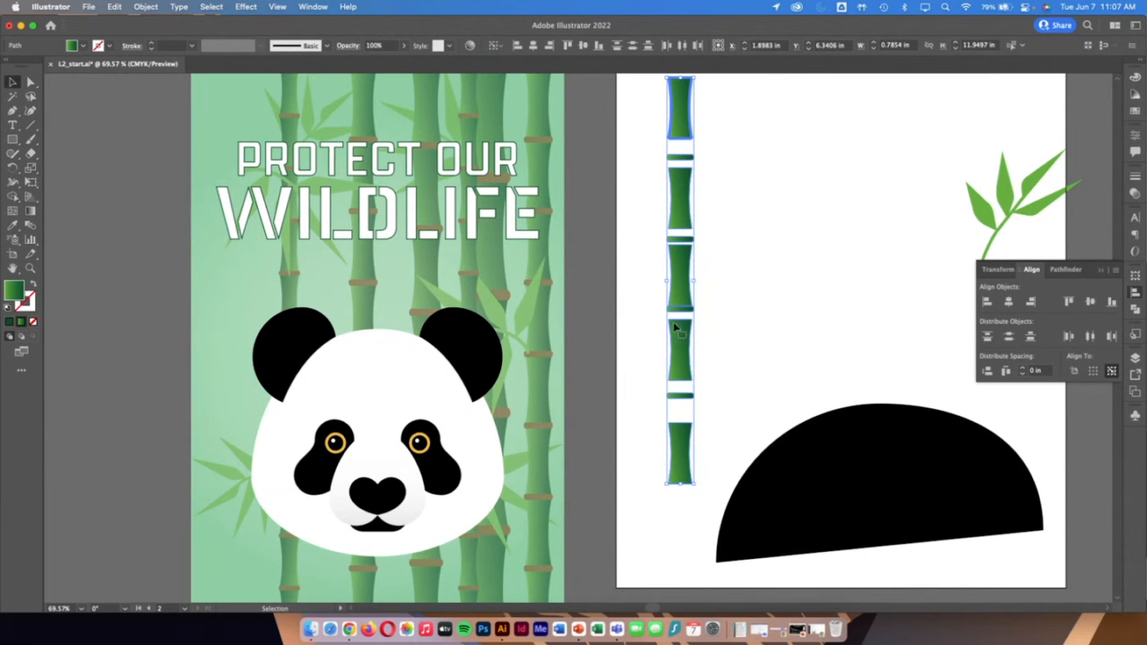
pyautogui.click(1023, 368)
pyautogui.click(1023, 368)
pyautogui.click(1022, 367)
pyautogui.click(1023, 375)
pyautogui.click(1022, 375)
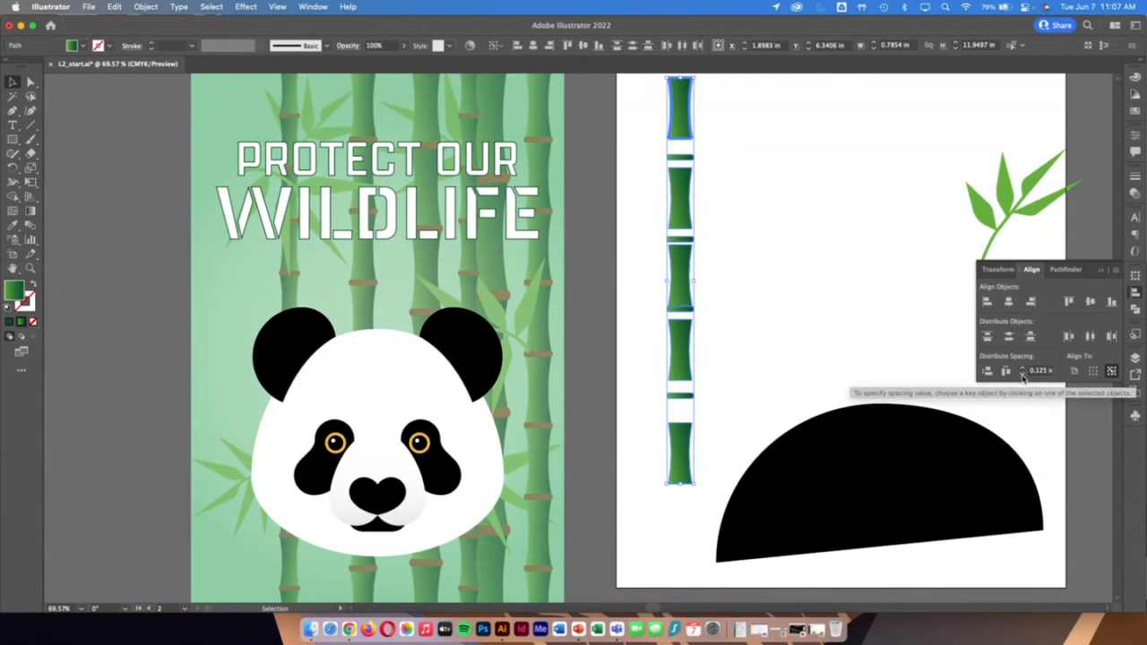
pyautogui.click(1023, 376)
pyautogui.click(988, 372)
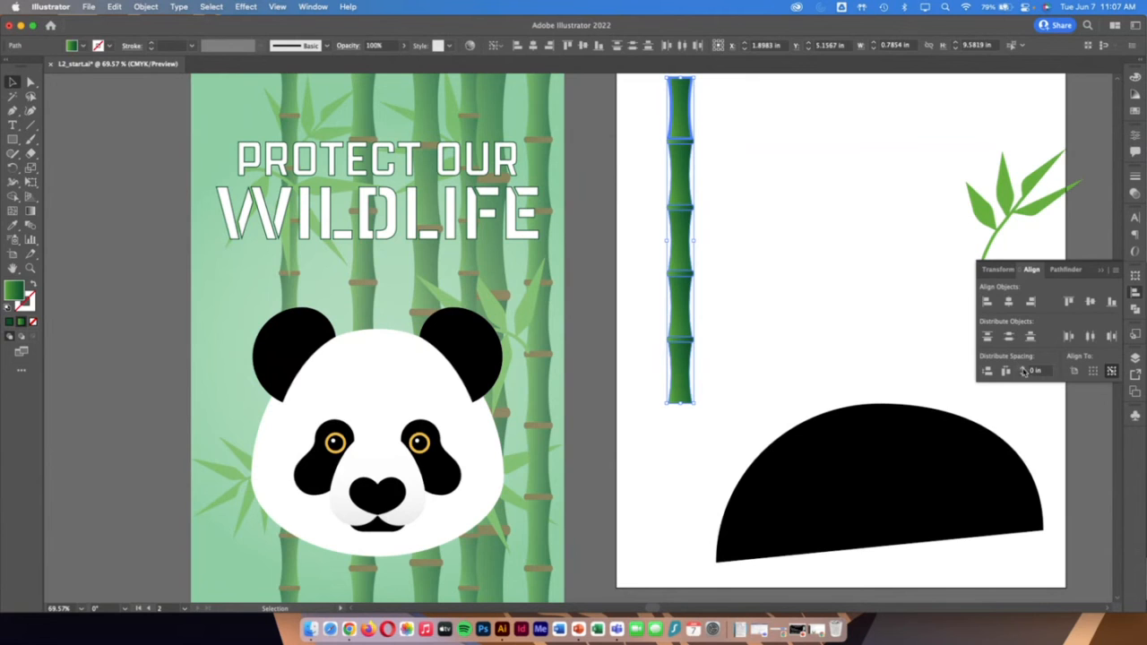
# Try vertical spacing of 0.25 in between the bamboo pieces, return it to 0 in, and deselect them
pyautogui.click(1024, 369)
pyautogui.click(1024, 370)
pyautogui.click(988, 372)
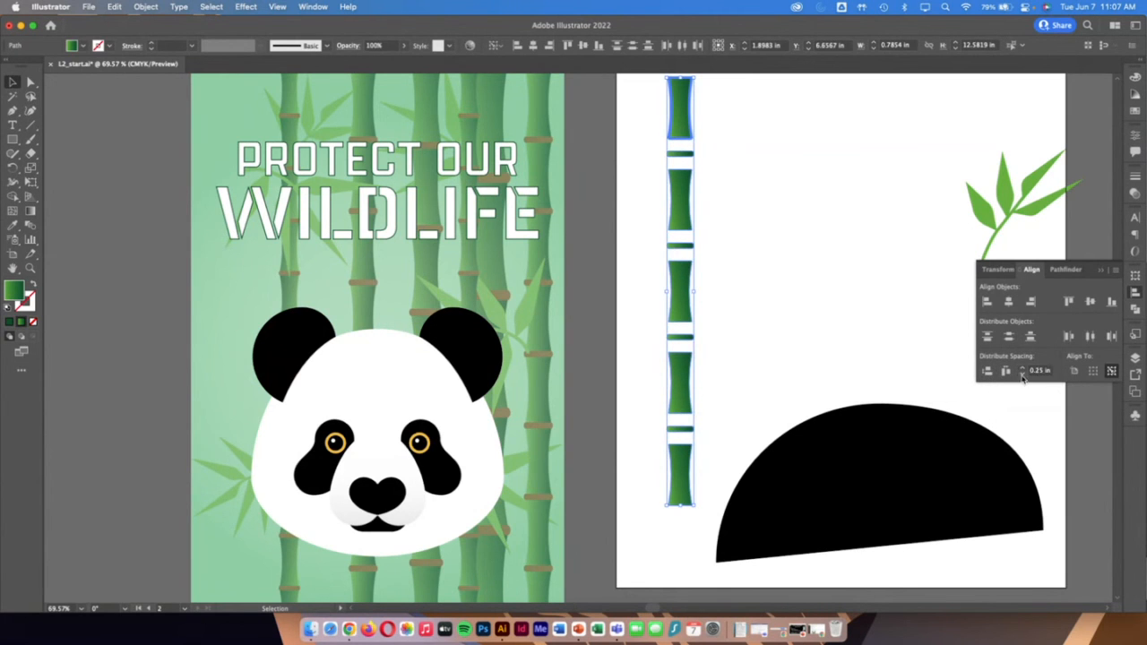
pyautogui.click(988, 371)
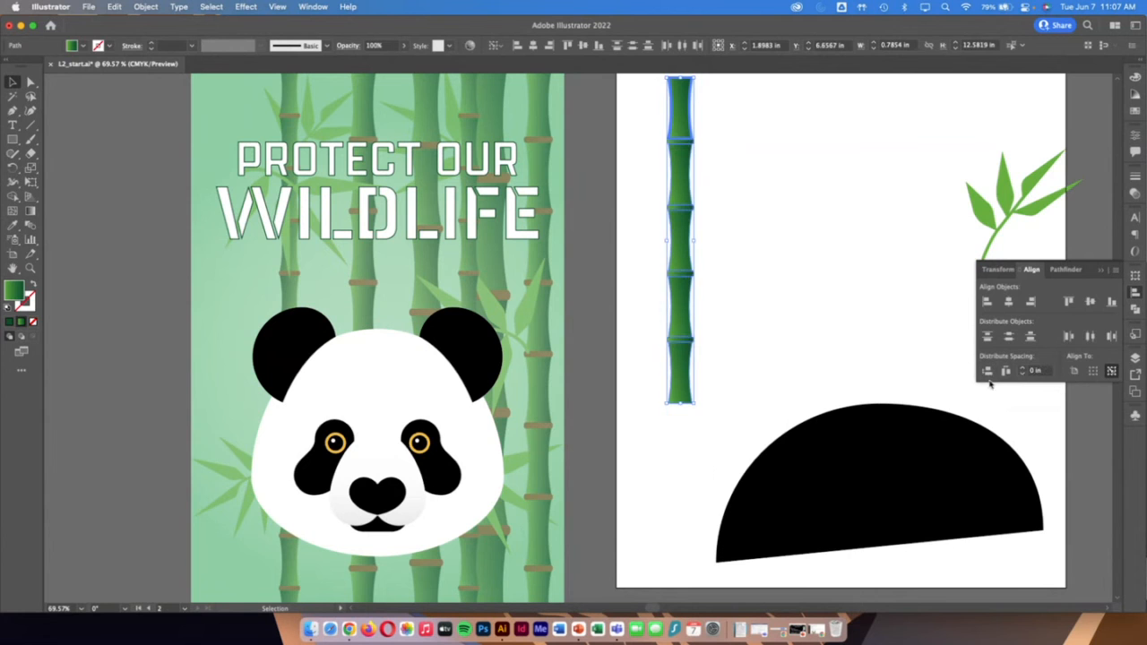
pyautogui.click(776, 306)
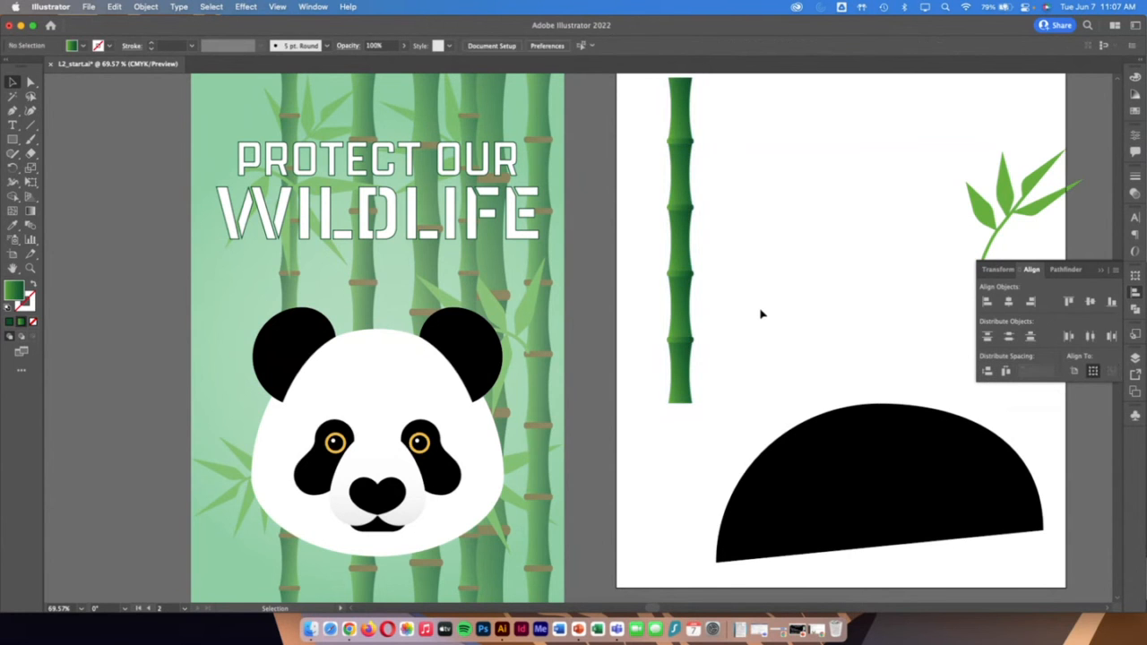
# Select all the pieces of the assembled bamboo stalk and group them
pyautogui.moveTo(706, 422); pyautogui.dragTo(651, 203)
pyautogui.rightClick(679, 215)
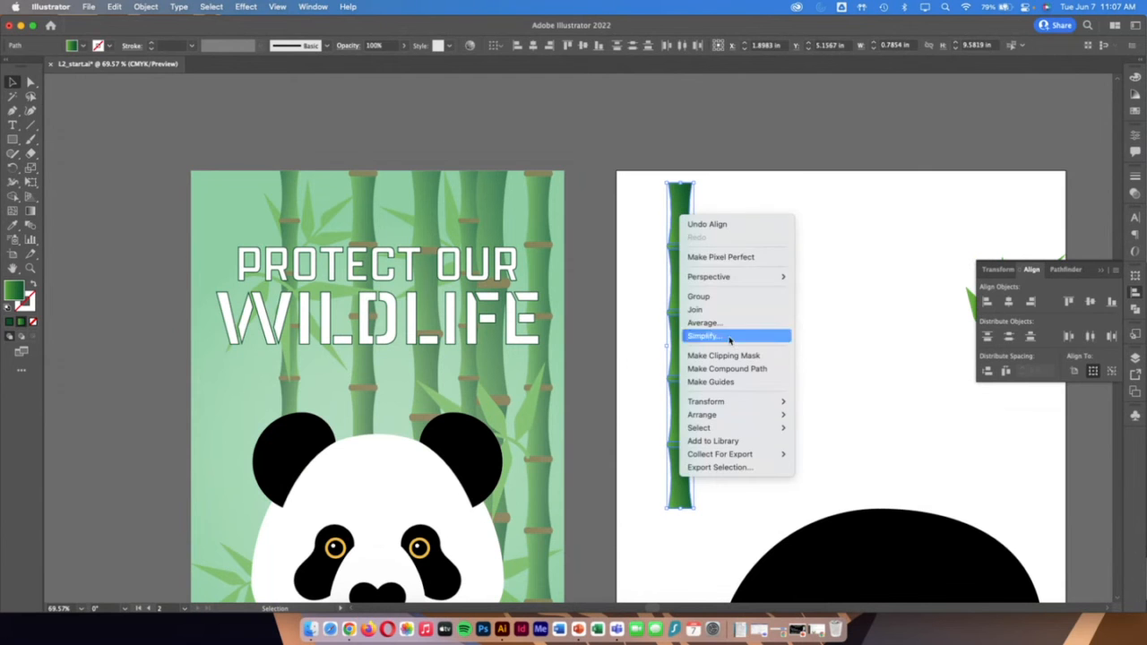
pyautogui.click(716, 299)
# Move the bamboo stalk group onto the poster, near its left edge beside the panda, with its base at the poster's bottom edge
pyautogui.scroll(-5, 727, 301)
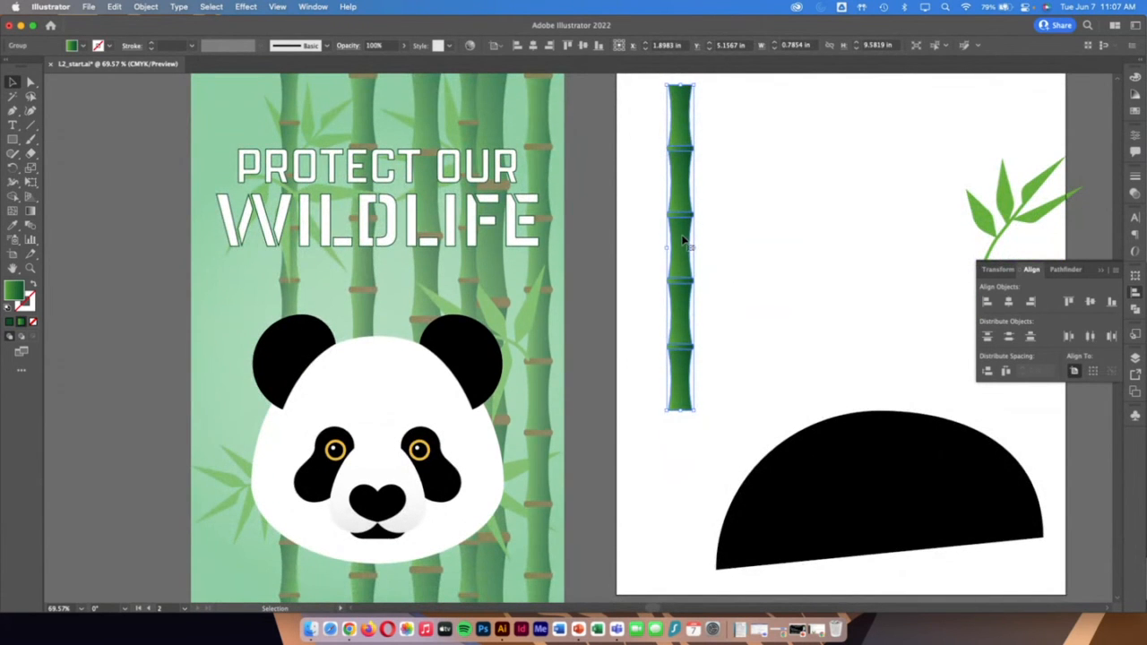
pyautogui.hscroll(-3, 683, 240)
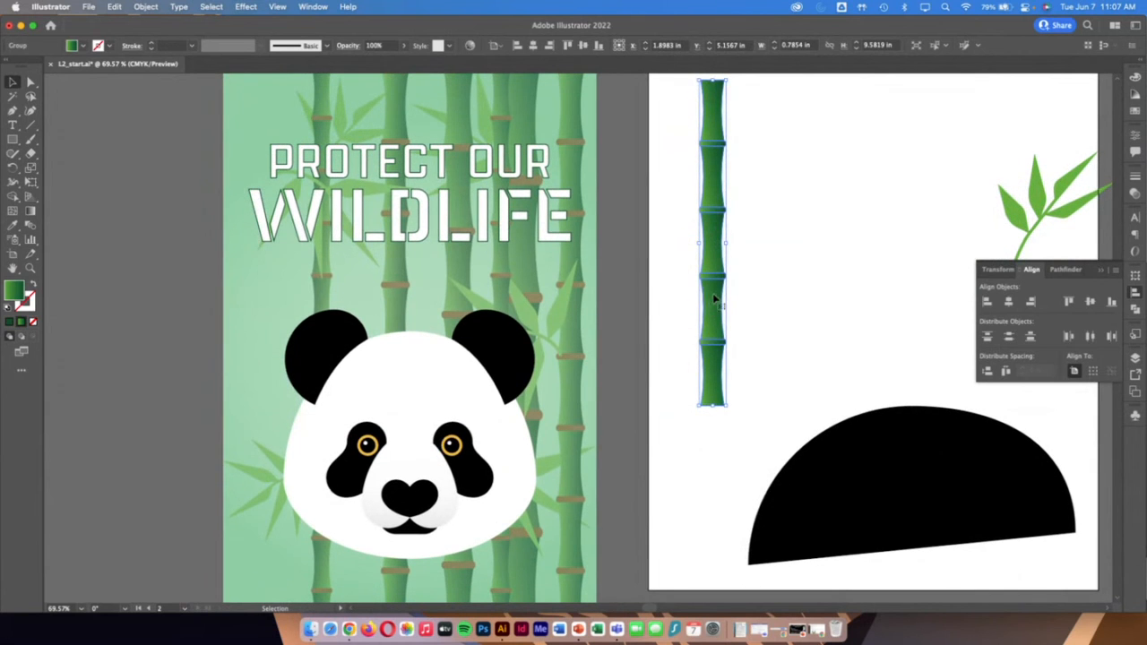
pyautogui.moveTo(715, 299); pyautogui.dragTo(262, 484)
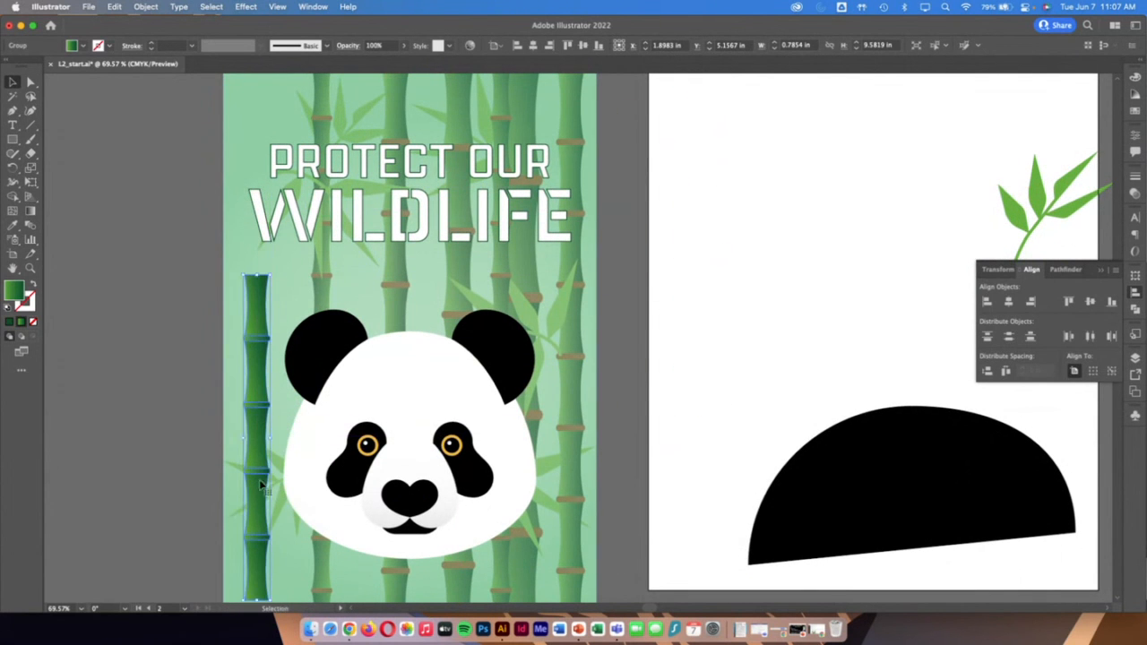
pyautogui.scroll(-7, 261, 484)
pyautogui.moveTo(264, 431); pyautogui.dragTo(251, 475)
pyautogui.scroll(7, 279, 434)
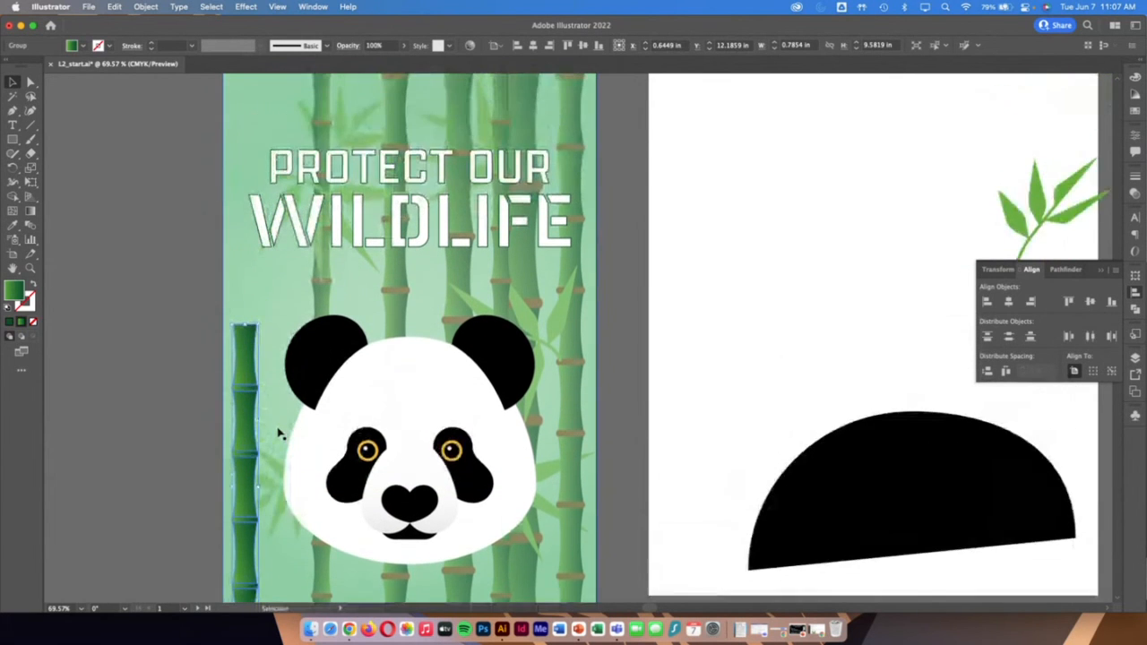
# Scale the bamboo stalk group up proportionally to the poster's full height, about 1.39 by 16.98 in, and deselect it
pyautogui.scroll(3, 279, 434)
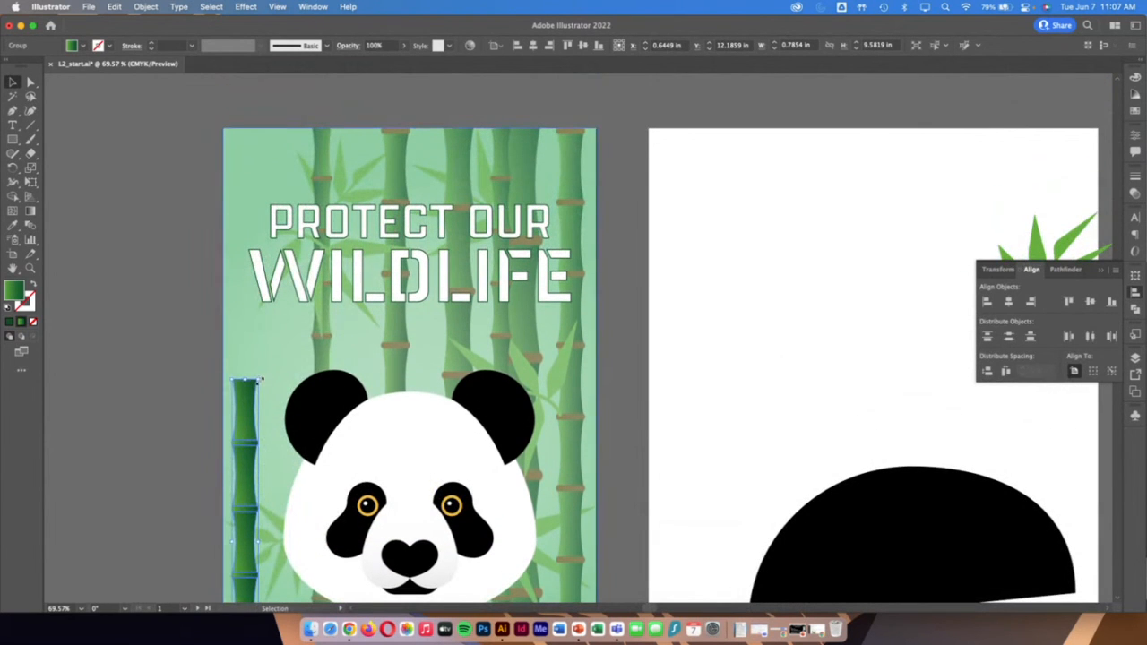
pyautogui.moveTo(260, 380); pyautogui.dragTo(400, 128)
pyautogui.scroll(-2, 409, 144)
pyautogui.click(737, 242)
pyautogui.scroll(-2, 744, 242)
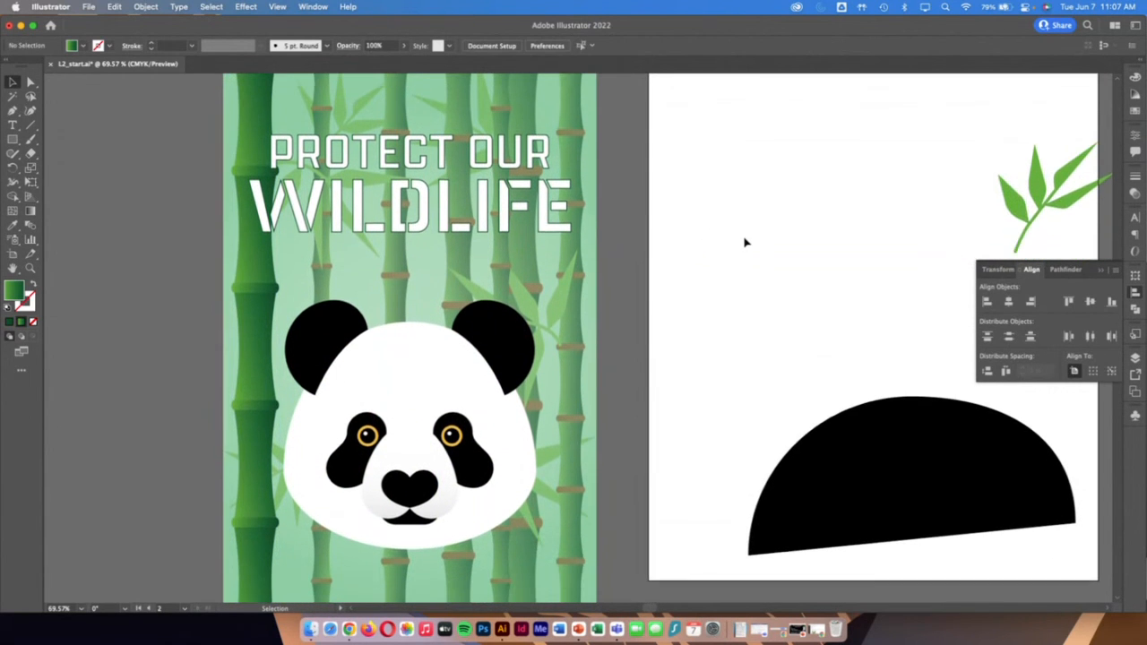
# Move the loose leaf branch onto the poster beside the bamboo stalk, just above the panda's ear
pyautogui.moveTo(1043, 202); pyautogui.dragTo(300, 273)
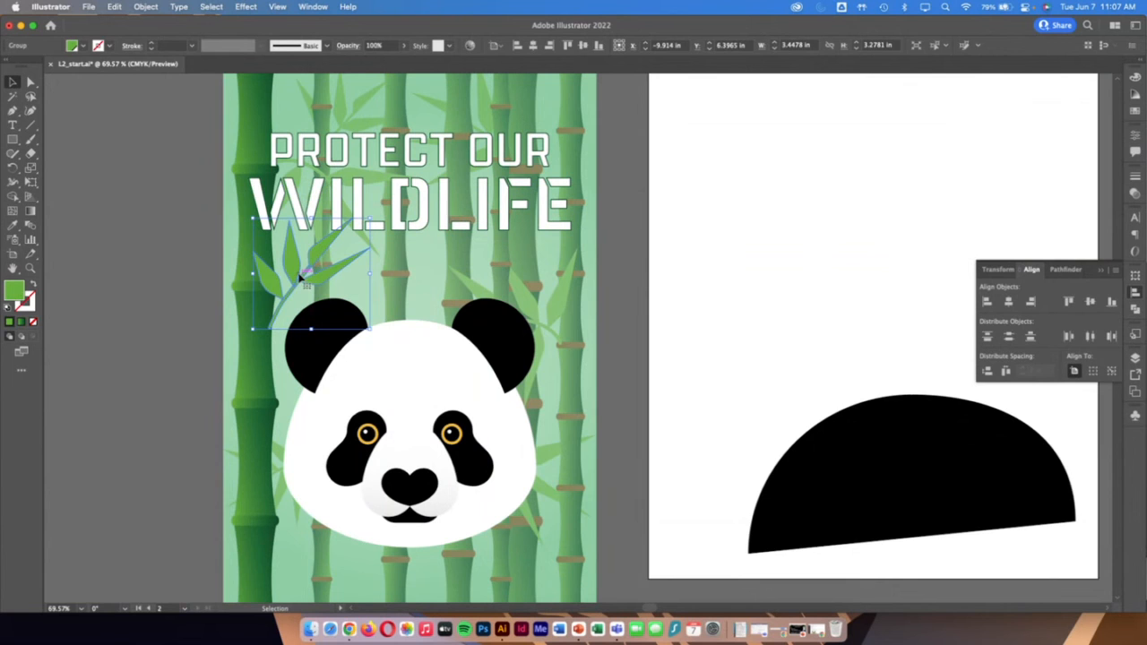
pyautogui.rightClick(294, 262)
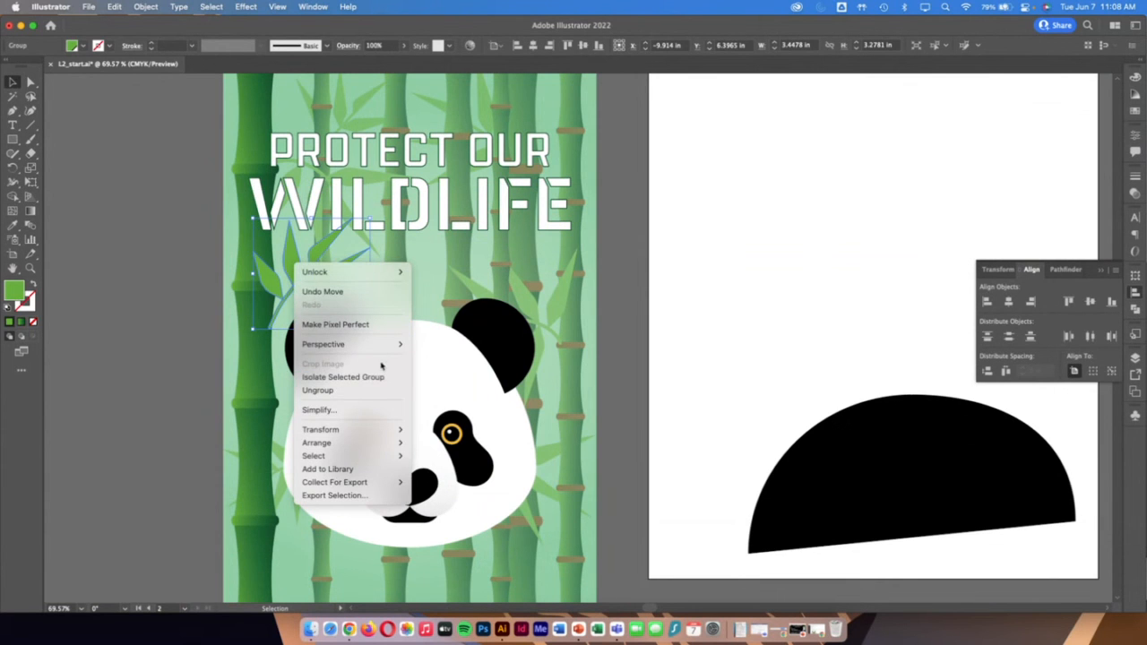
pyautogui.click(271, 276)
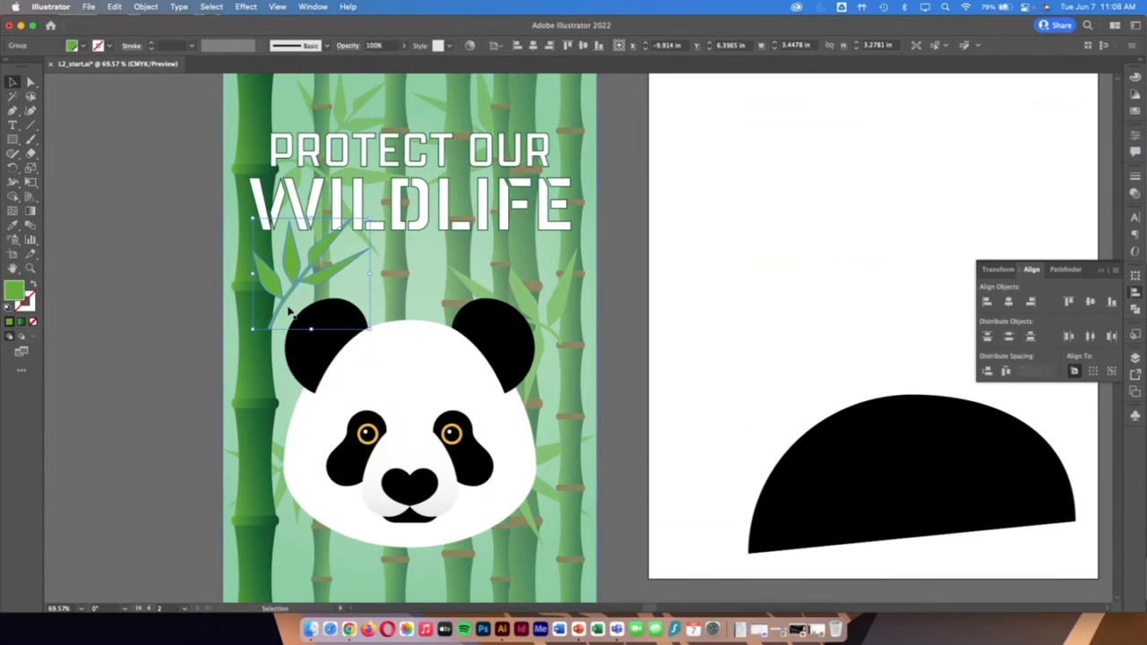
# Paste a copy of the leaf branch, flip it horizontally at about 2.88 in wide, and place it on the stalk's outer side, lower down
pyautogui.click(115, 6)
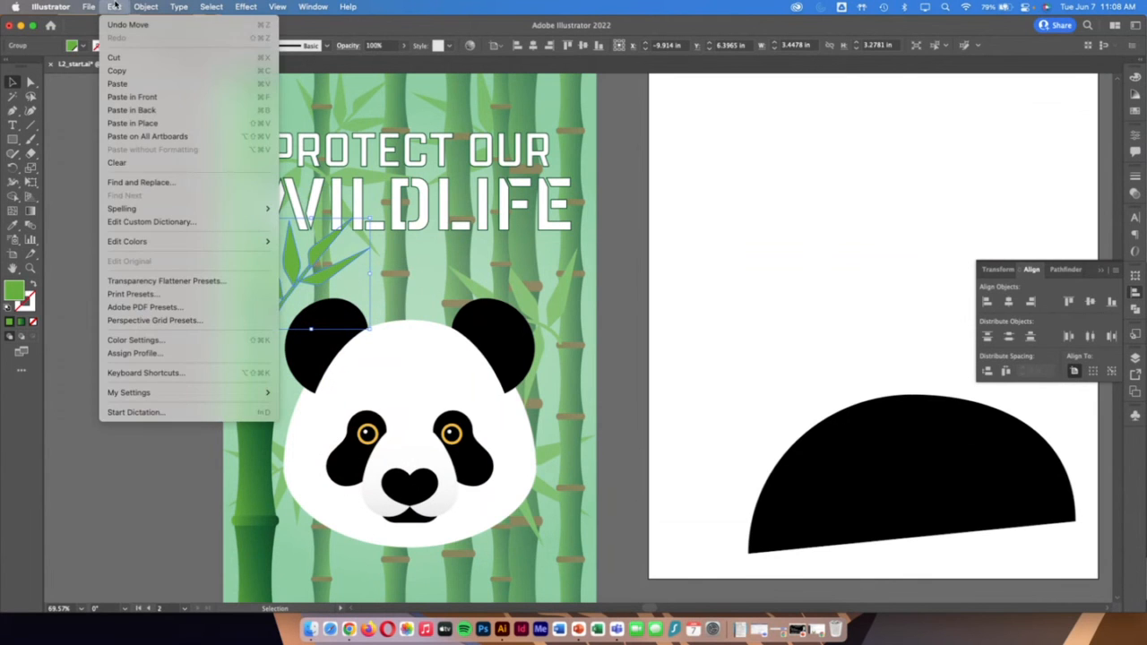
pyautogui.click(120, 6)
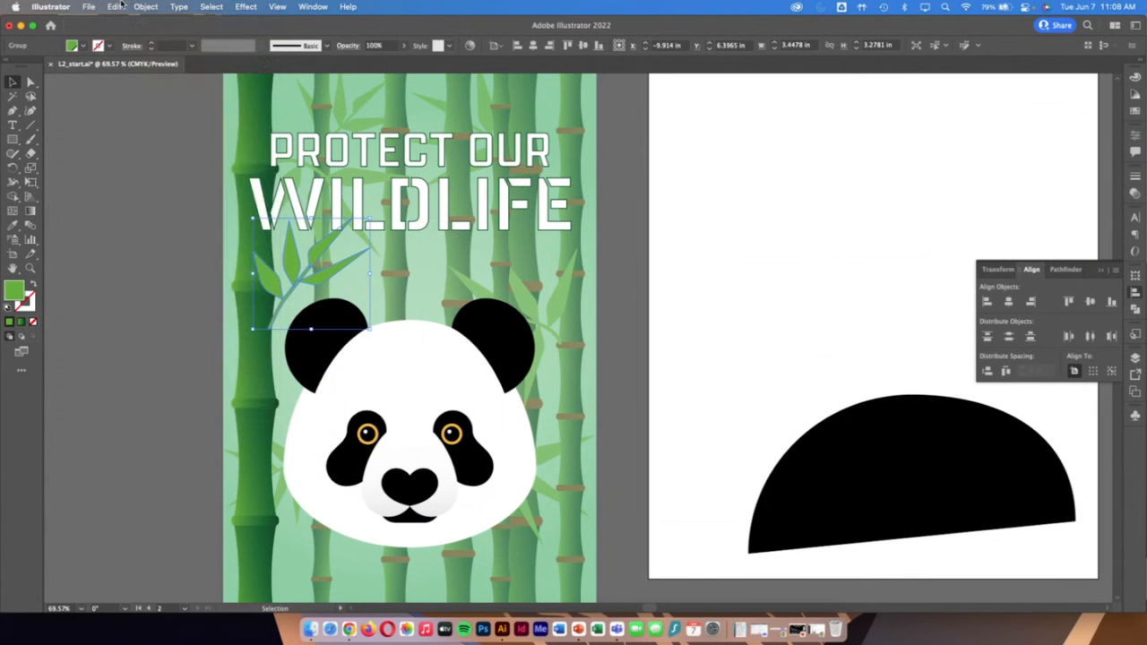
pyautogui.press('super+v')
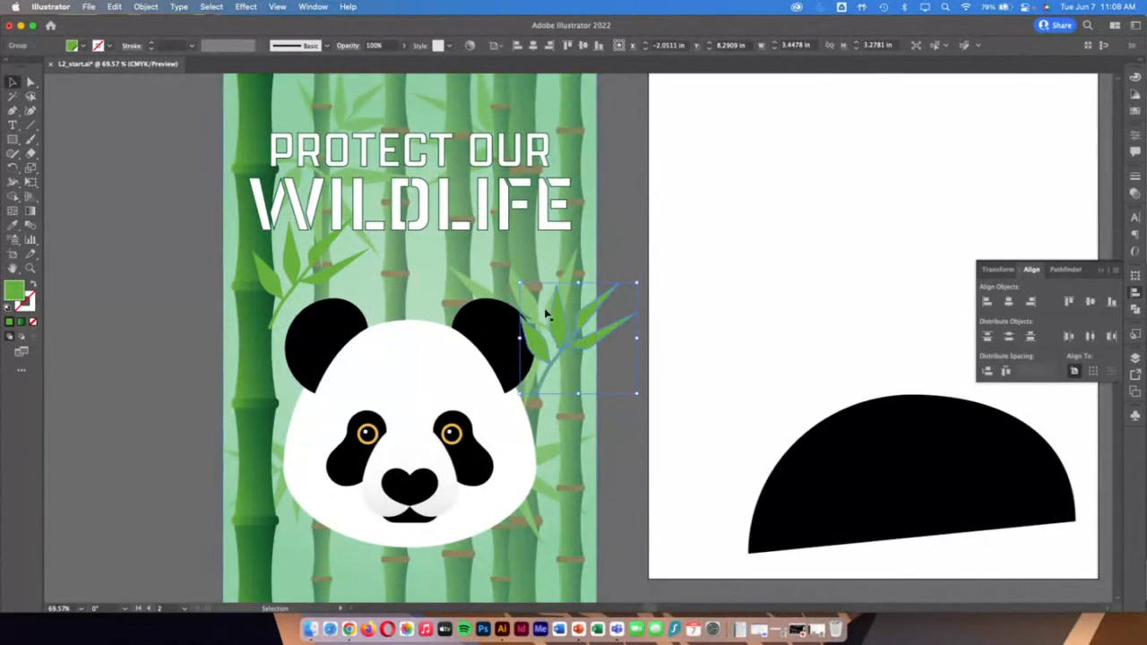
pyautogui.moveTo(566, 324); pyautogui.dragTo(210, 454)
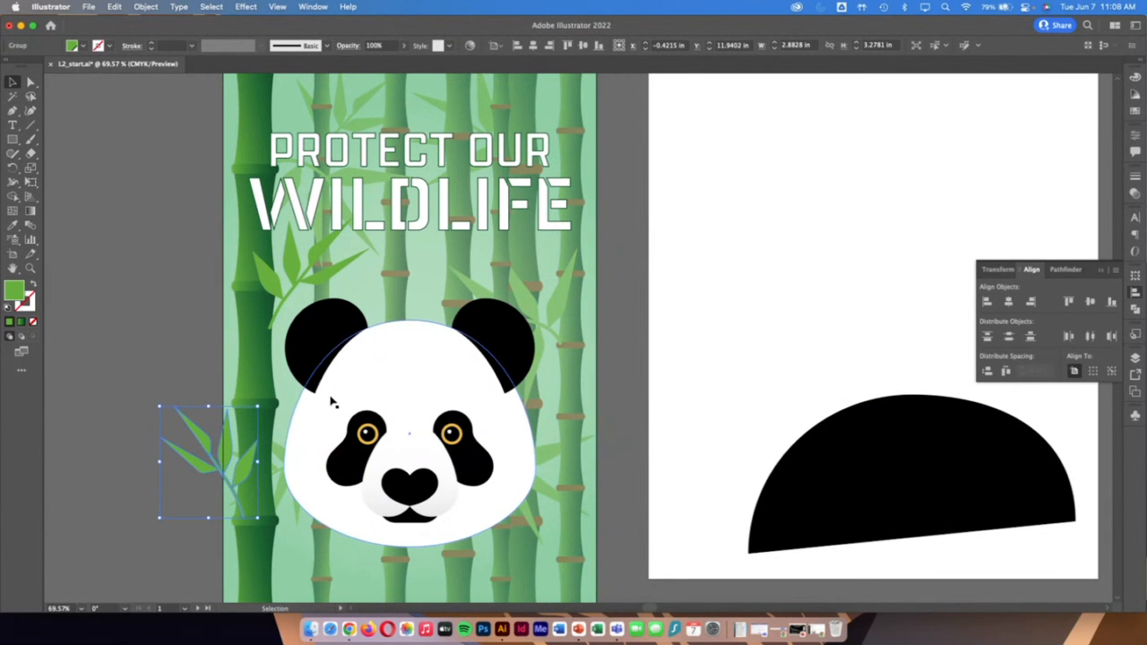
# Shift the upper leaf branch so its stem overlaps the bamboo stalk, and bring the stalk in front of the leaves
pyautogui.moveTo(307, 270); pyautogui.dragTo(295, 290)
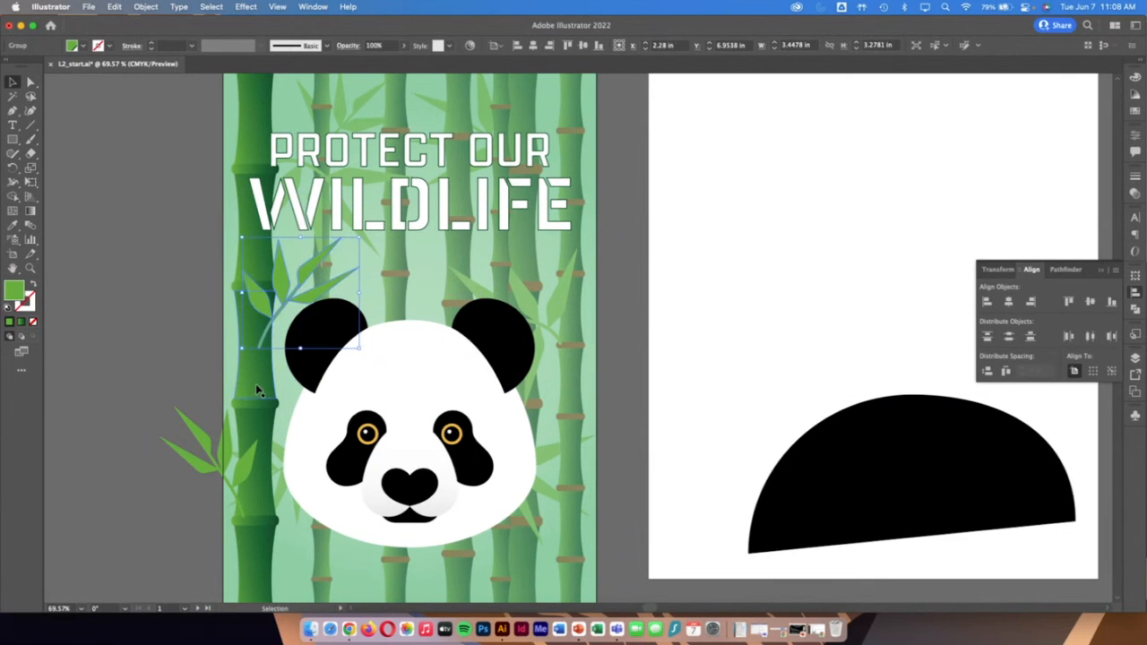
pyautogui.click(258, 388)
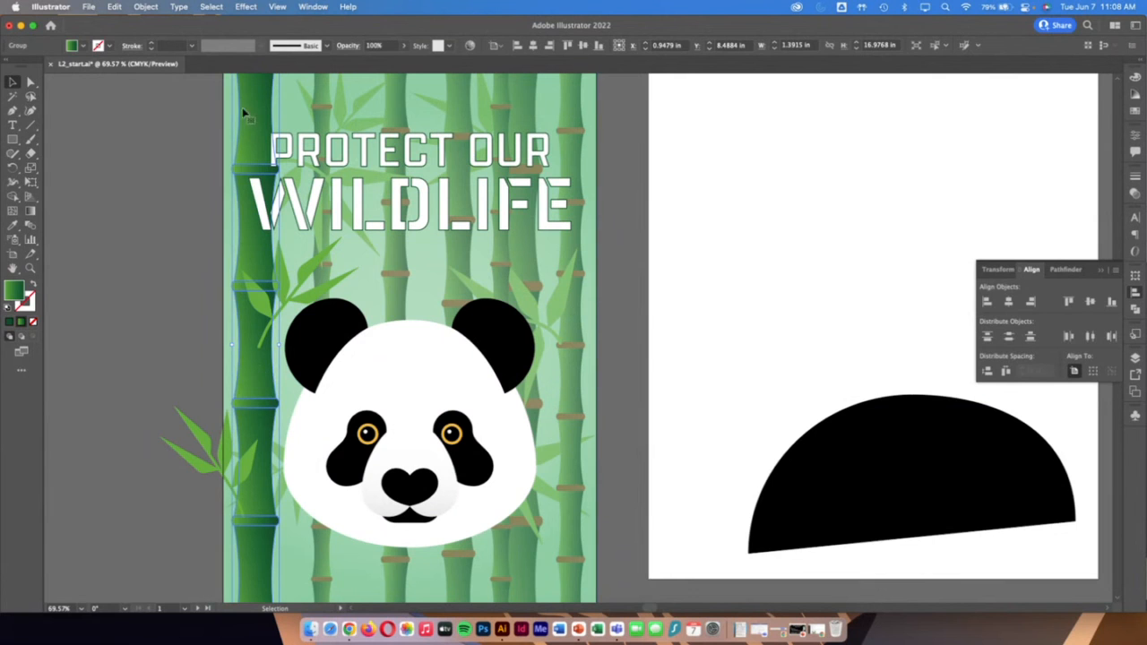
pyautogui.rightClick(259, 369)
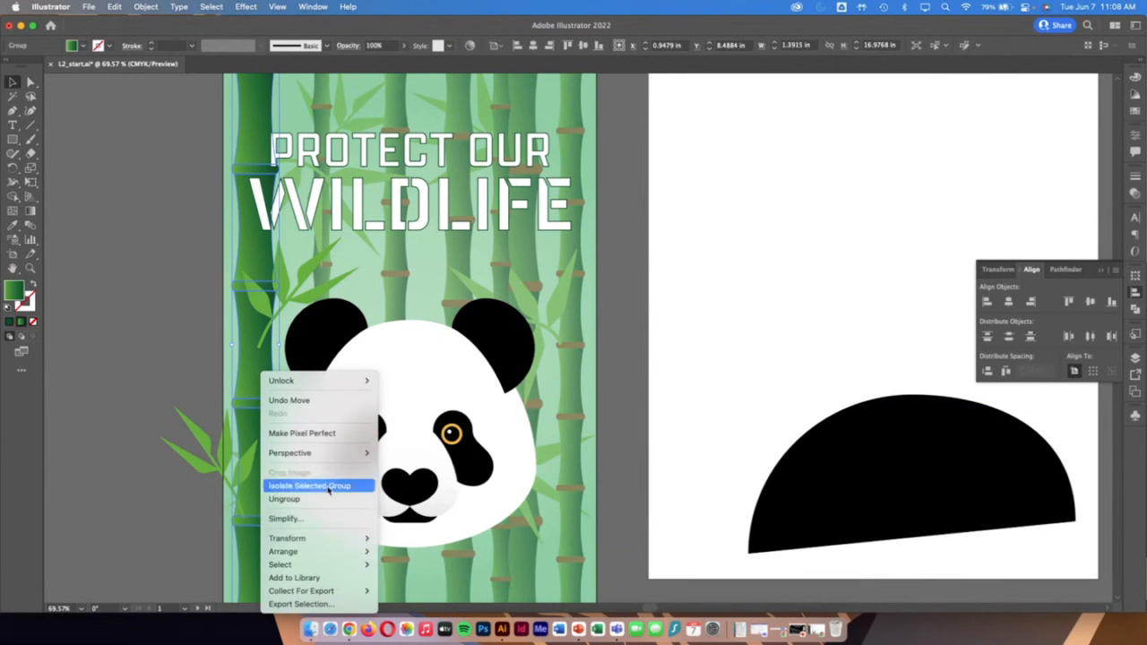
pyautogui.moveTo(335, 551)
pyautogui.click(404, 545)
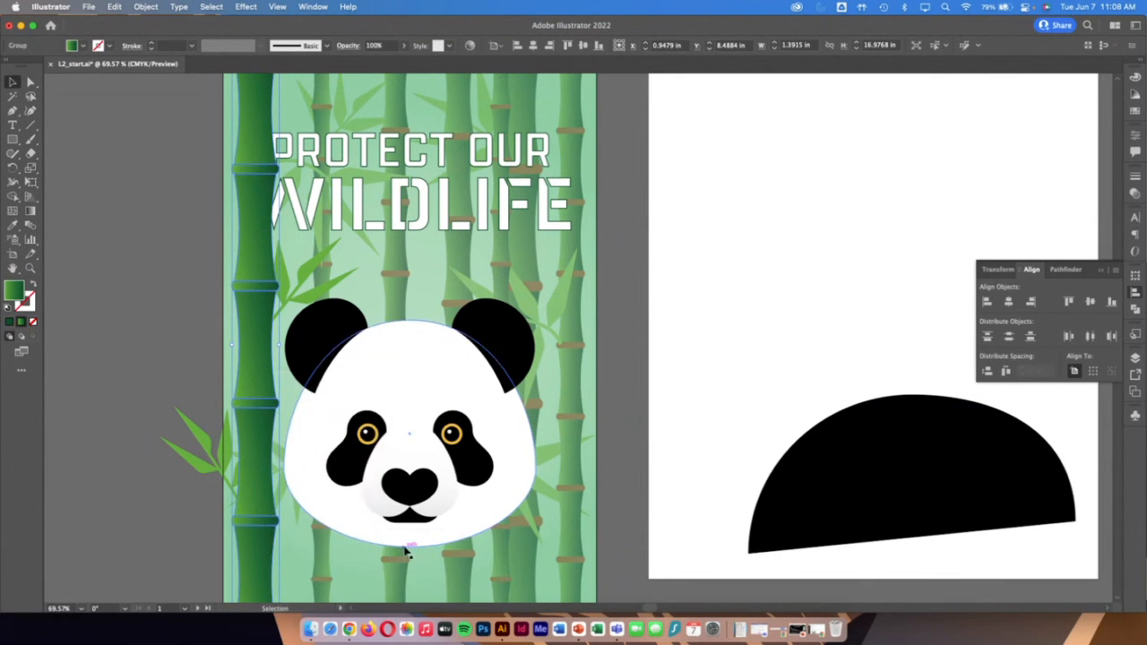
pyautogui.click(131, 303)
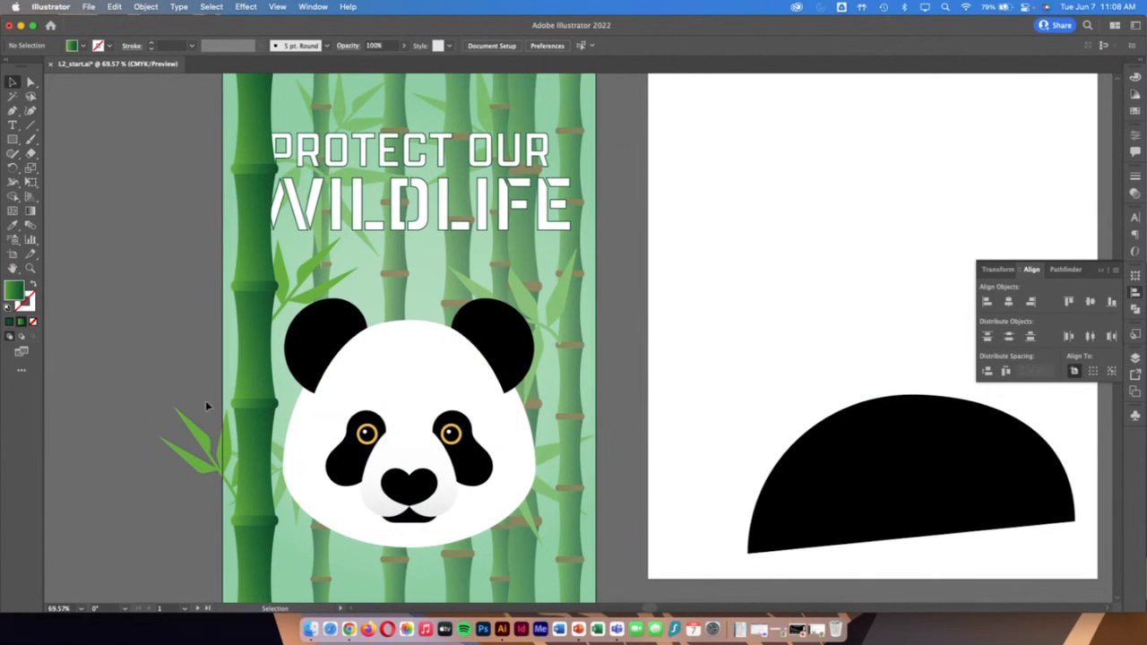
# Lower the raised corner anchor point of the black half-round shape with Direct Selection to make its base horizontal, and deselect it
pyautogui.scroll(-3, 307, 412)
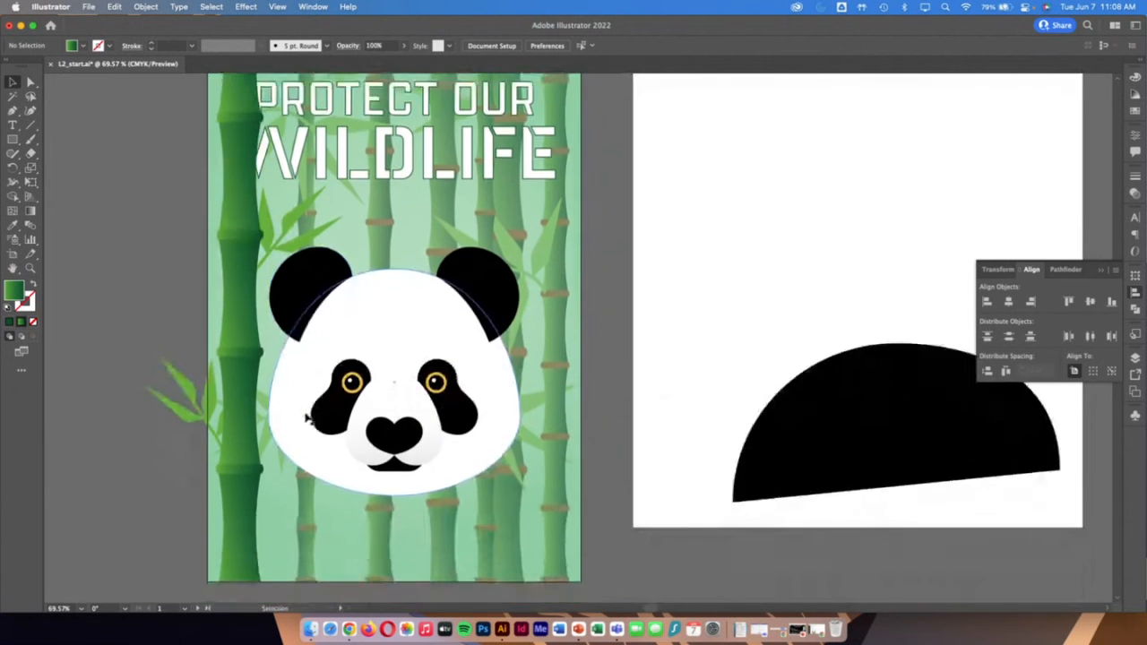
pyautogui.scroll(-2, 307, 419)
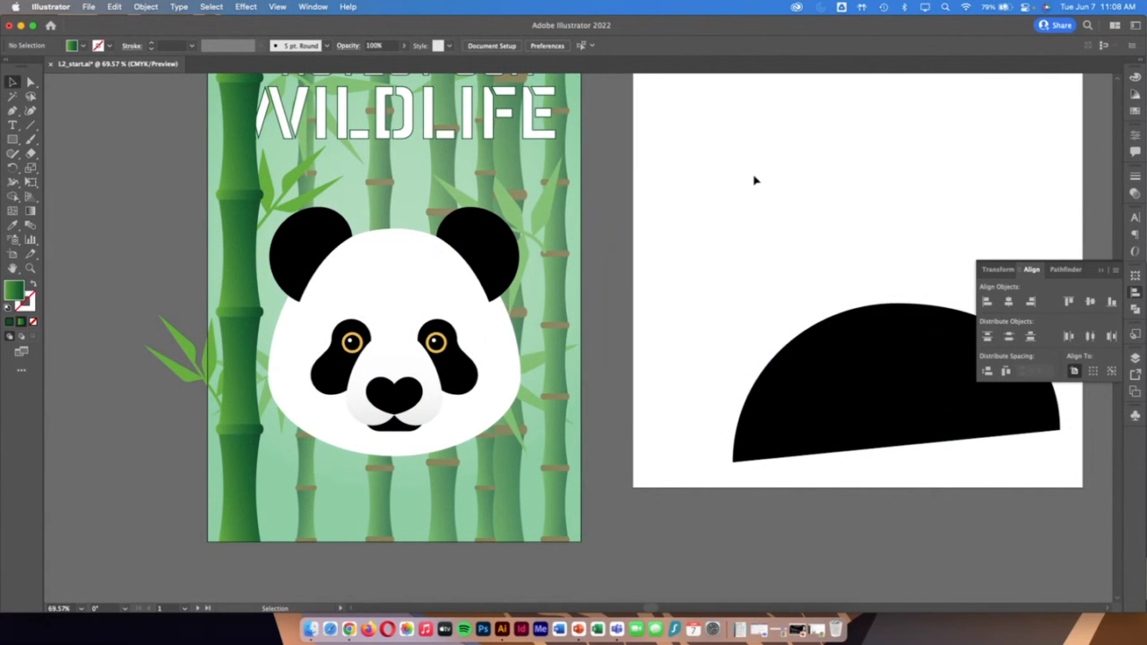
pyautogui.hscroll(3, 755, 180)
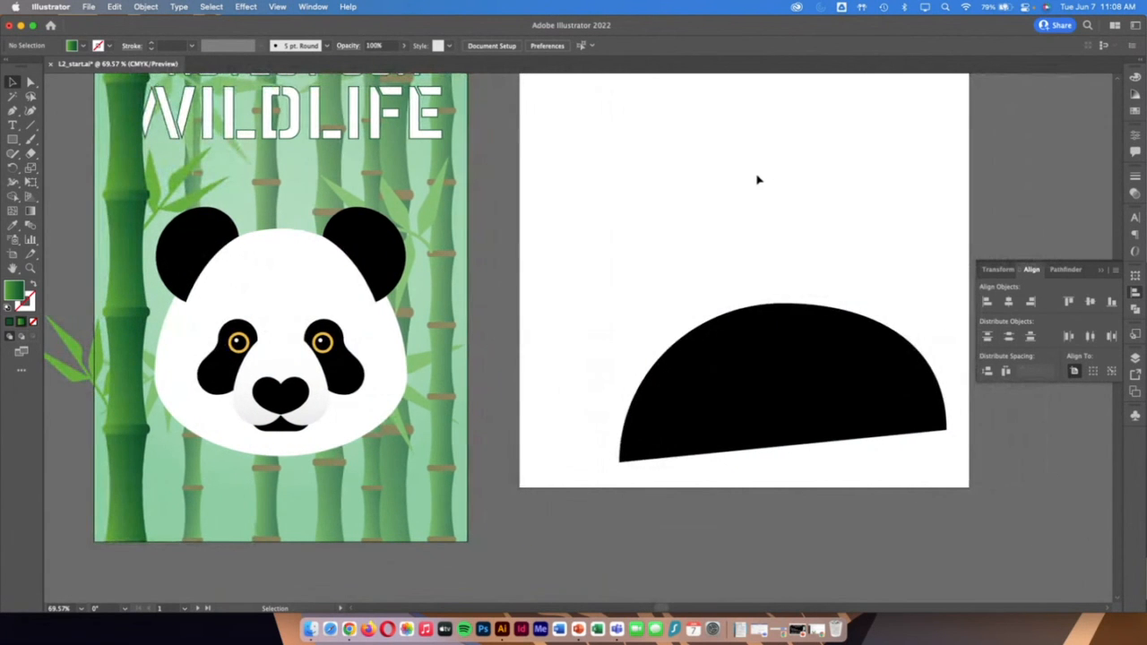
pyautogui.click(805, 391)
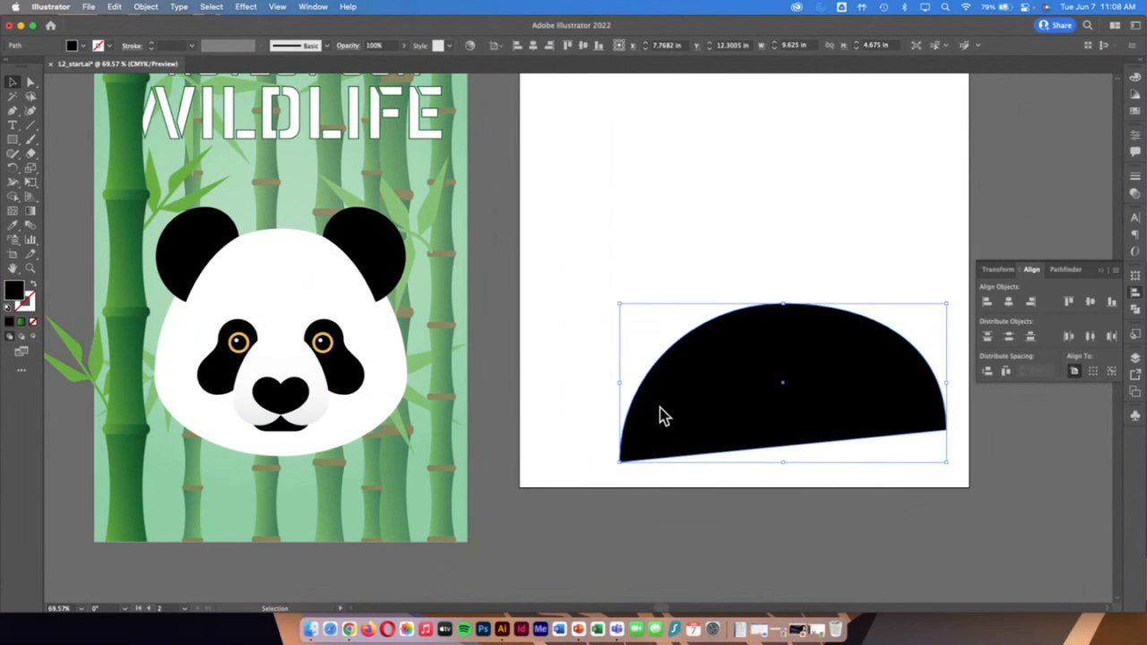
pyautogui.click(31, 81)
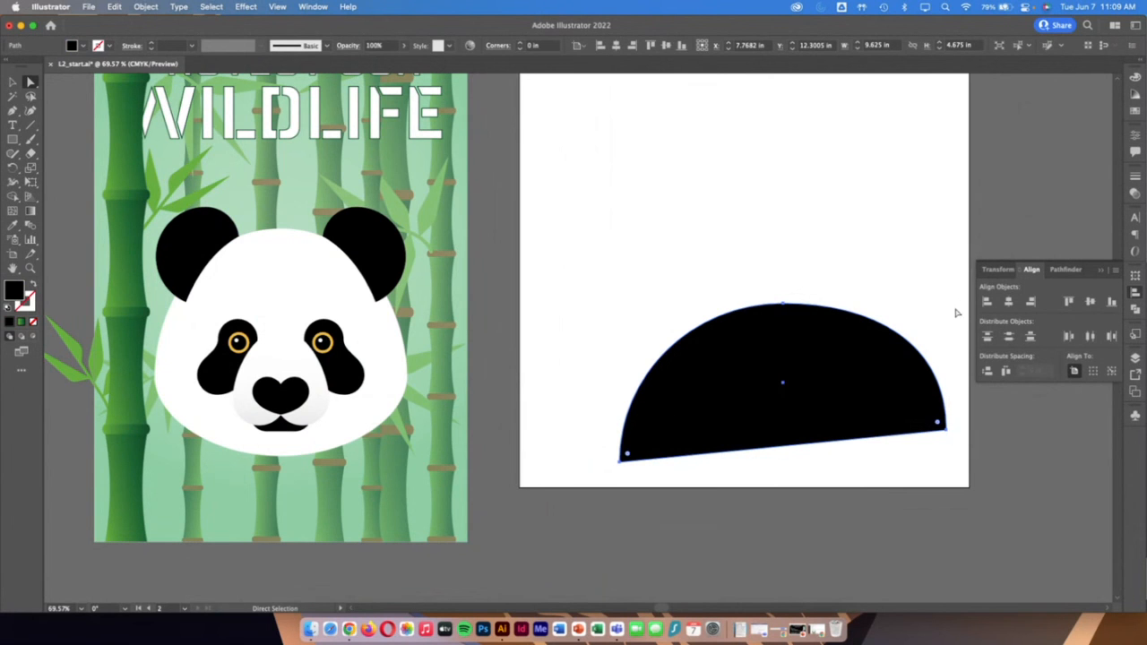
pyautogui.click(947, 433)
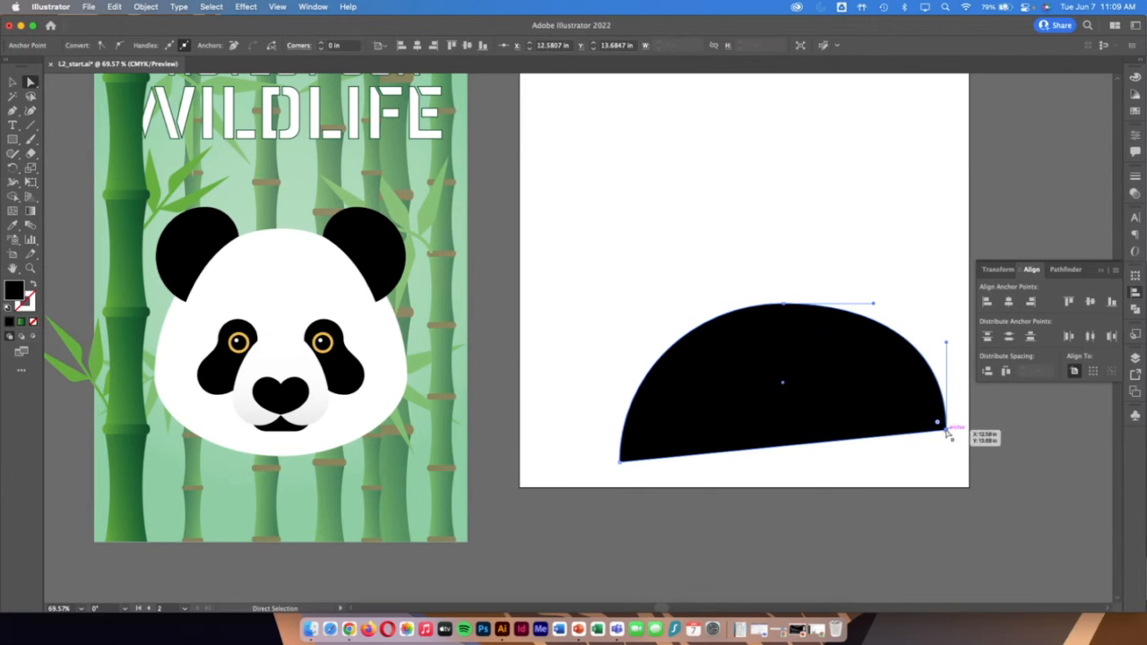
pyautogui.moveTo(938, 422); pyautogui.dragTo(949, 467)
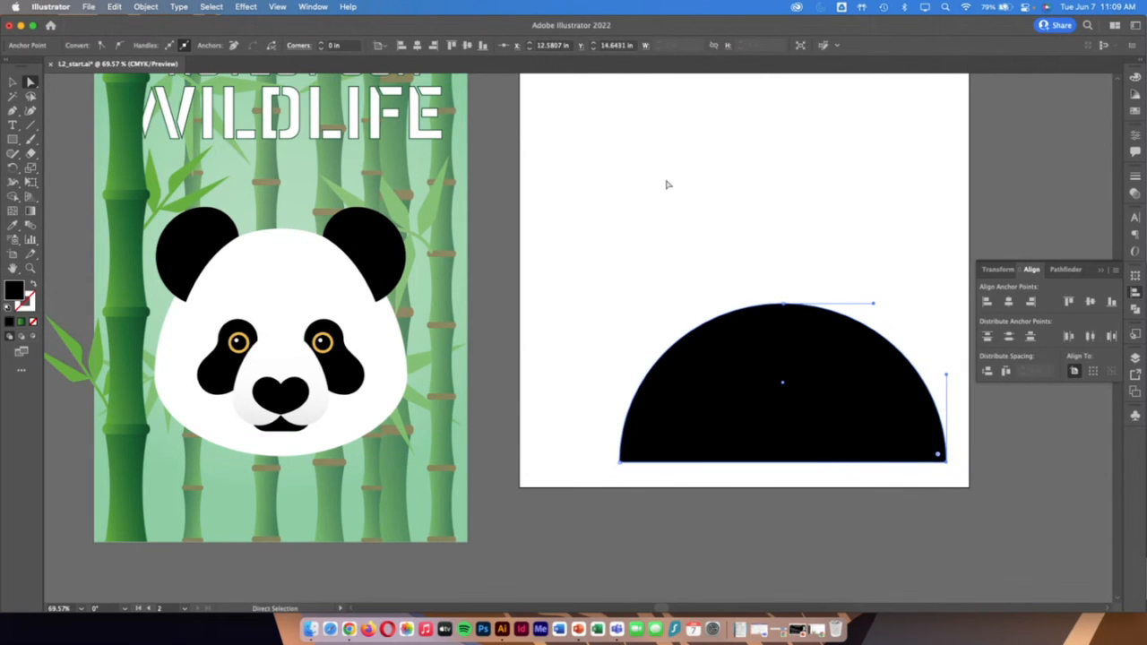
pyautogui.click(666, 184)
# Move the black half-circle onto the poster beneath the panda's head as its body, with the base slightly past the poster's bottom edge
pyautogui.click(12, 82)
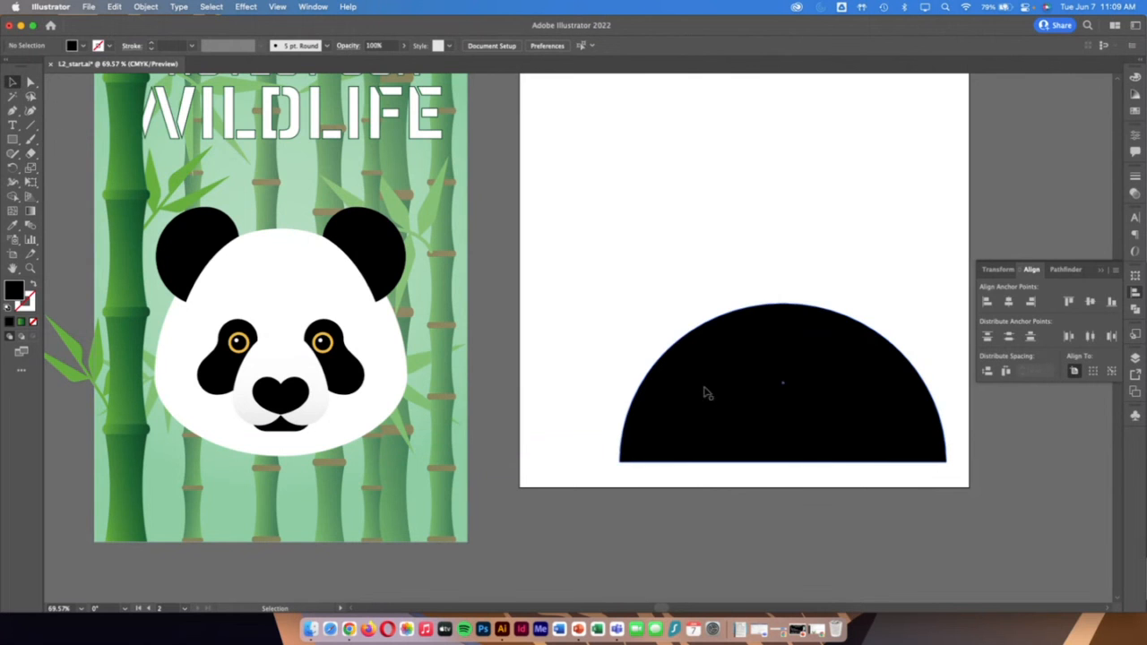
pyautogui.click(794, 367)
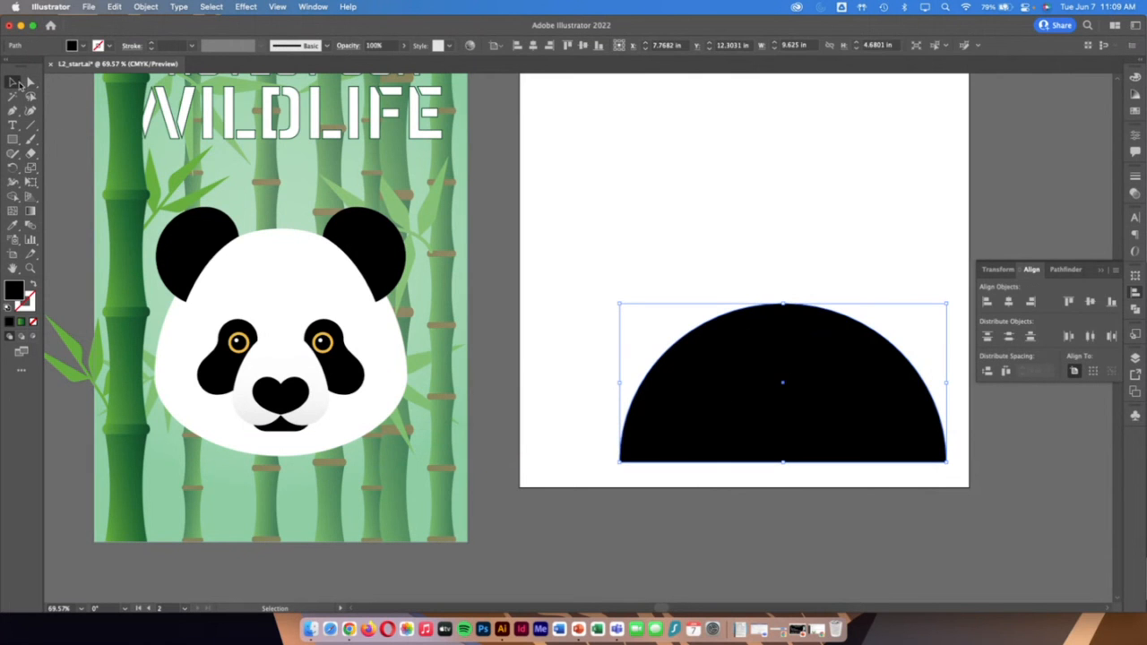
pyautogui.moveTo(794, 349); pyautogui.dragTo(294, 434)
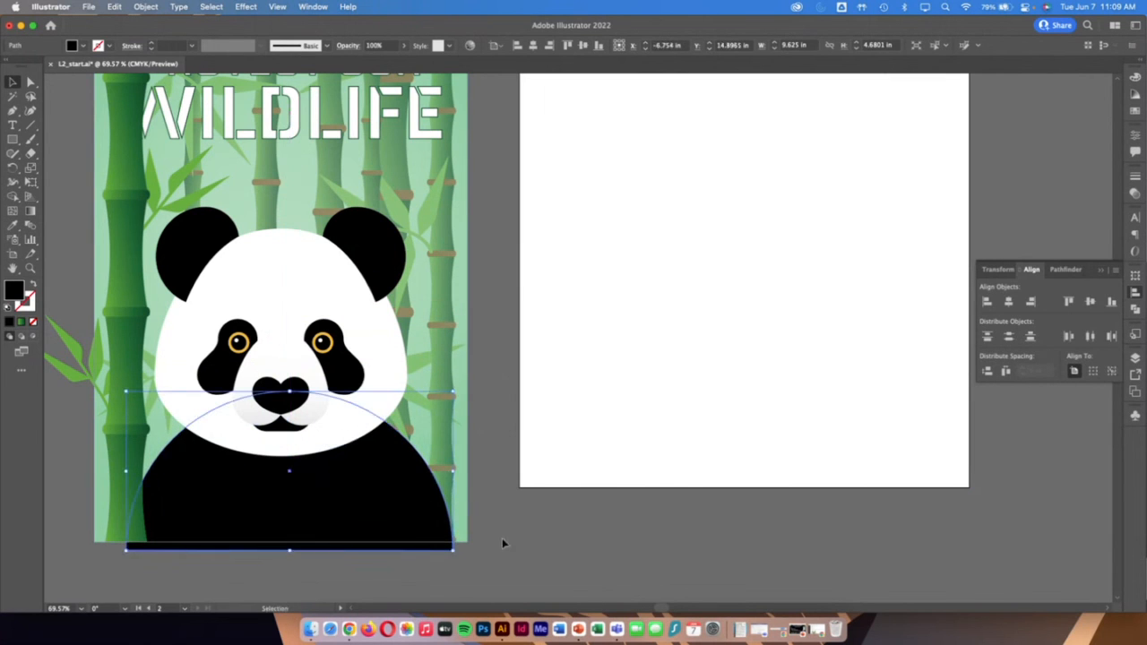
pyautogui.click(207, 566)
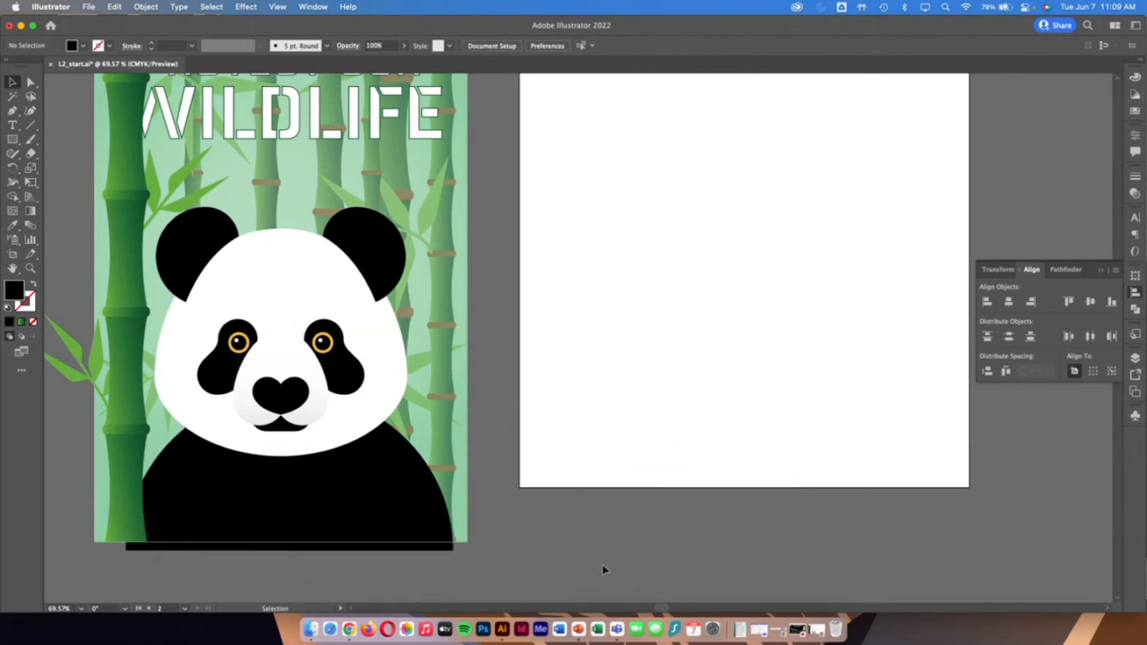
pyautogui.click(123, 498)
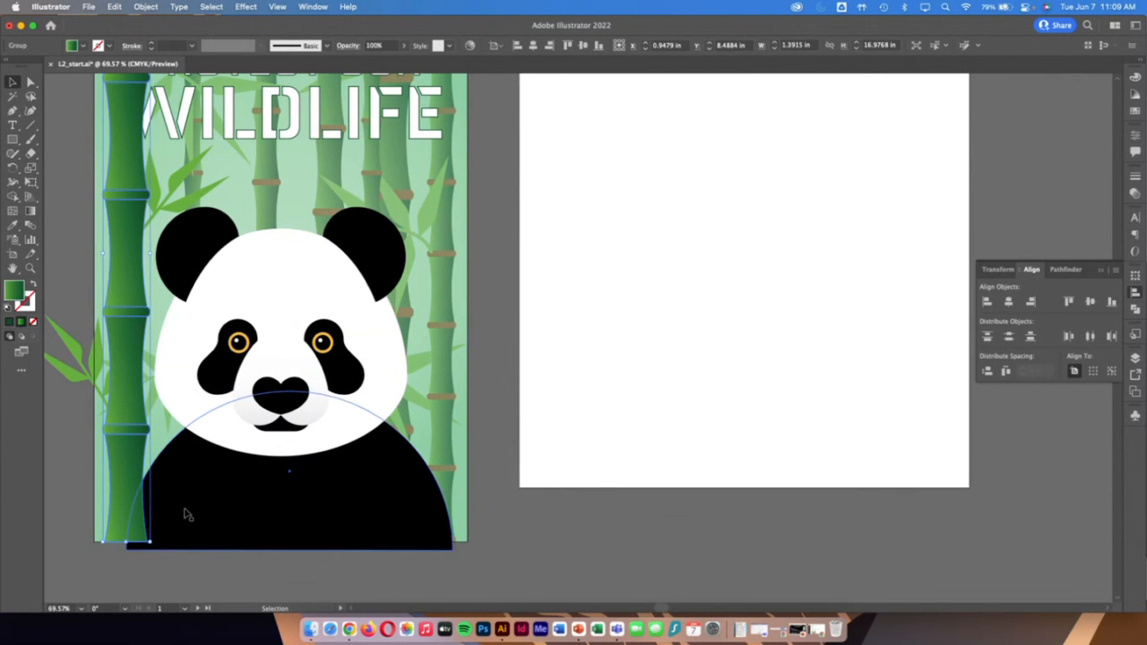
pyautogui.click(202, 551)
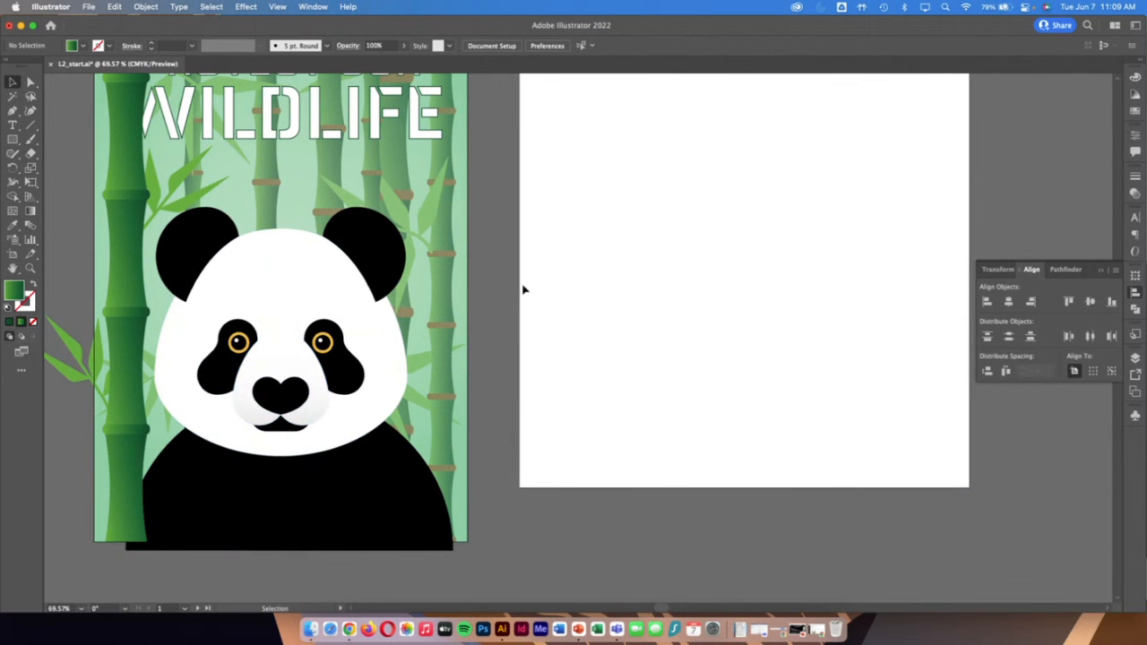
# Fit the poster in view and set up a Save As named with the surname plus _l2, in Adobe PDF format
pyautogui.scroll(4, 520, 284)
pyautogui.hscroll(-2, 521, 284)
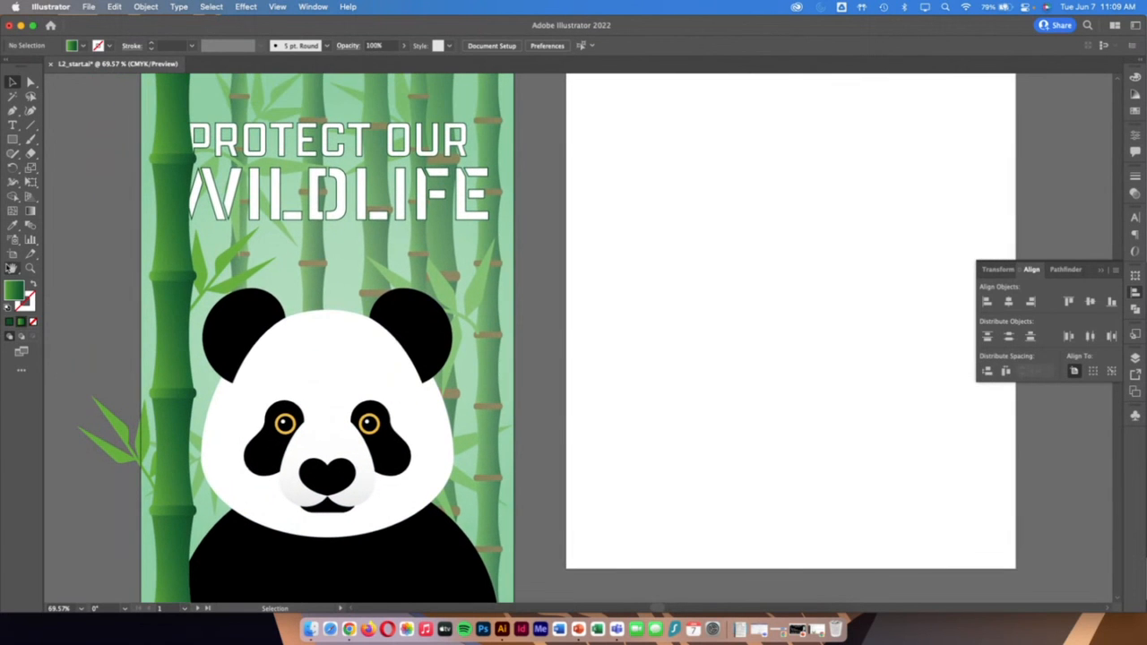
pyautogui.doubleClick(12, 267)
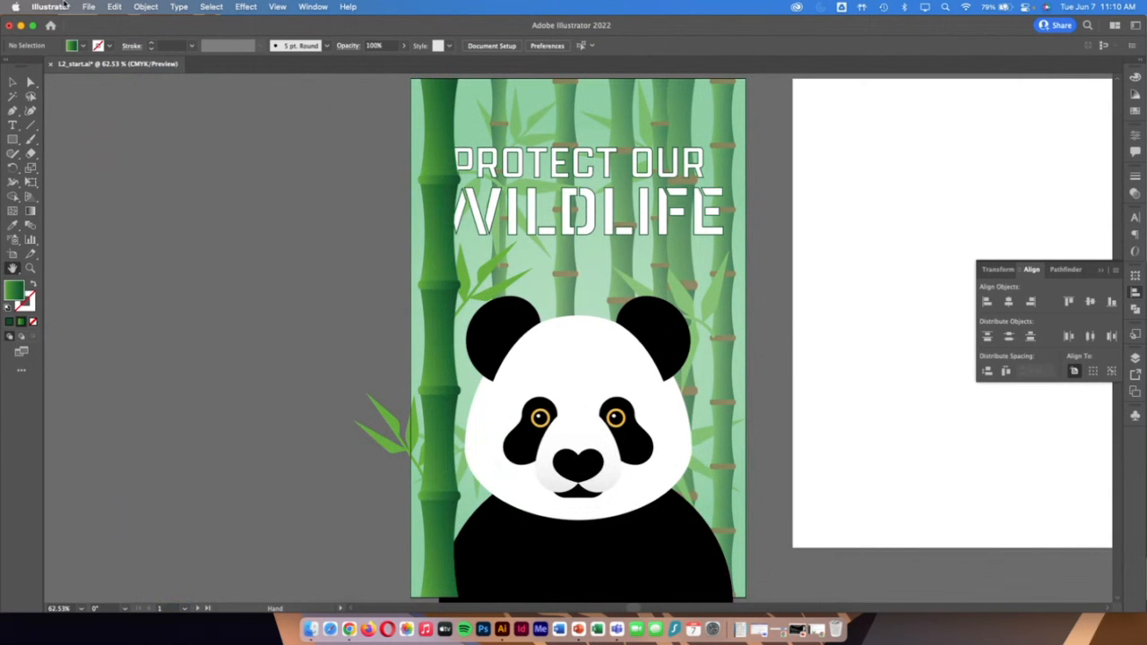
pyautogui.click(89, 6)
pyautogui.click(151, 137)
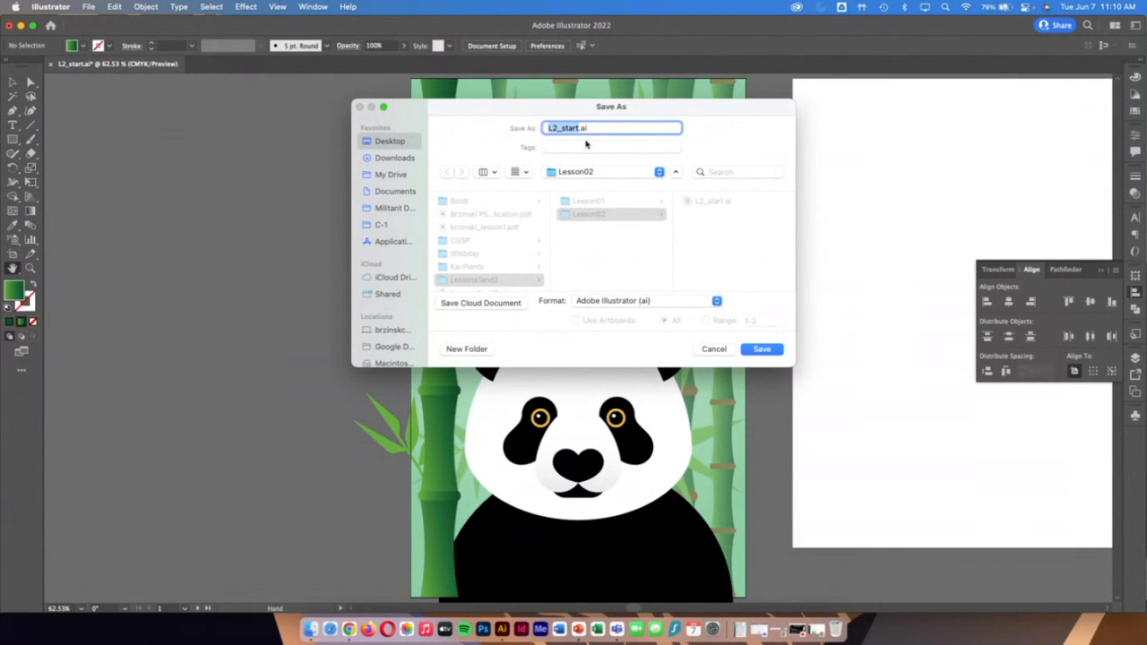
pyautogui.write('brzinski_l2')
pyautogui.click(641, 301)
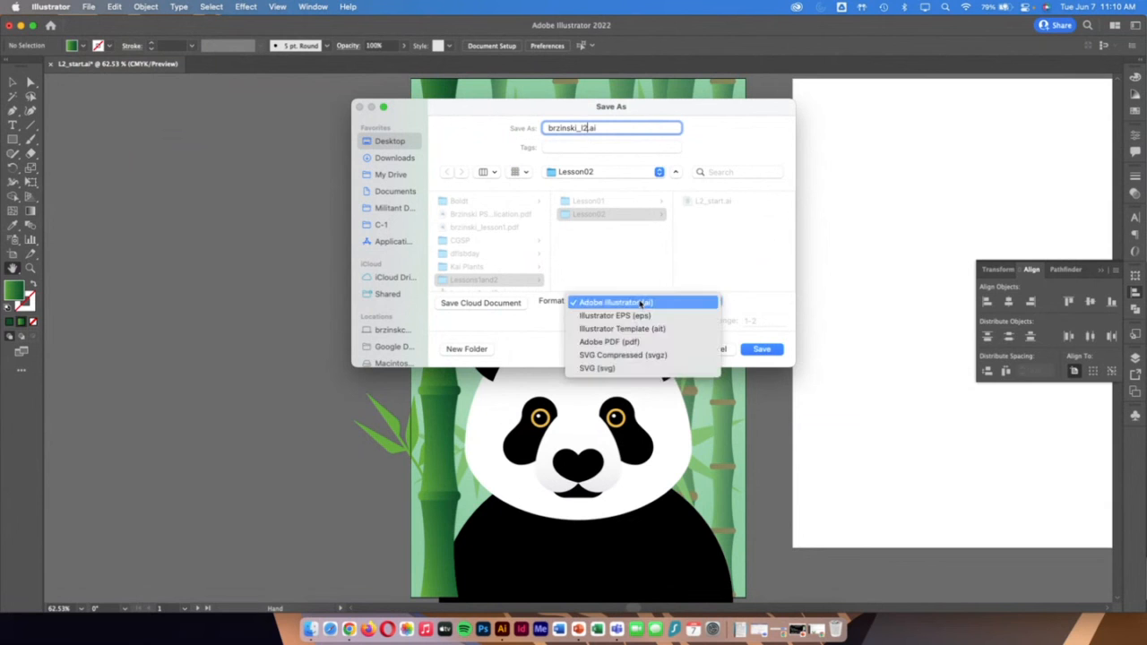
pyautogui.click(638, 344)
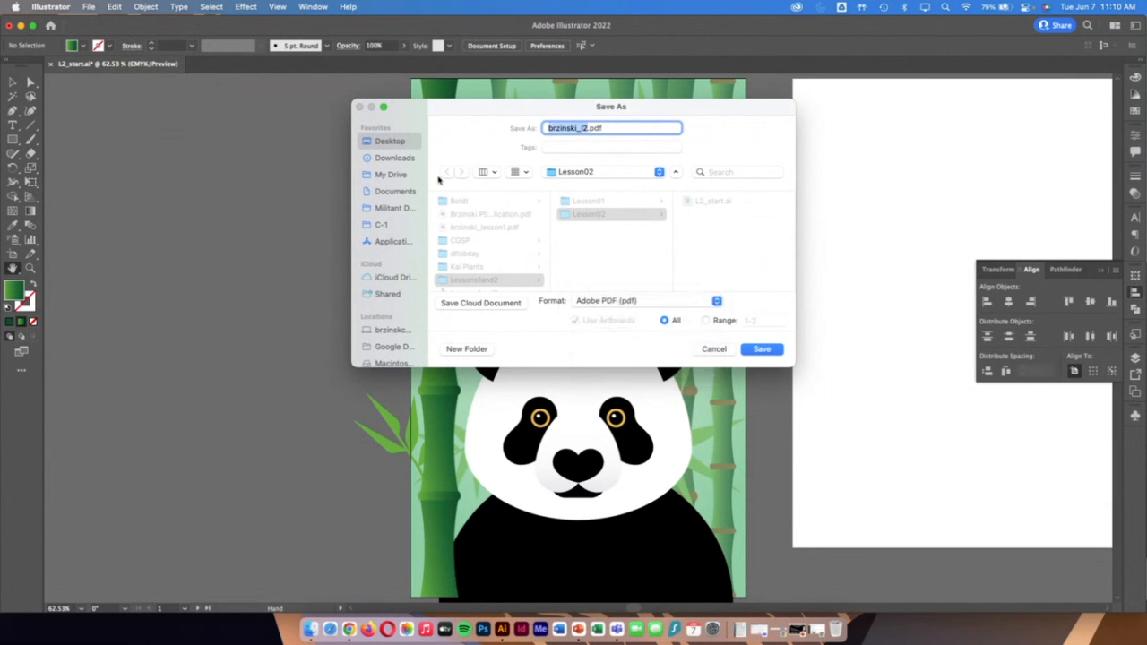
# Save the PDF to the Desktop with the Illustrator Default preset, keeping Illustrator editing capabilities
pyautogui.click(390, 140)
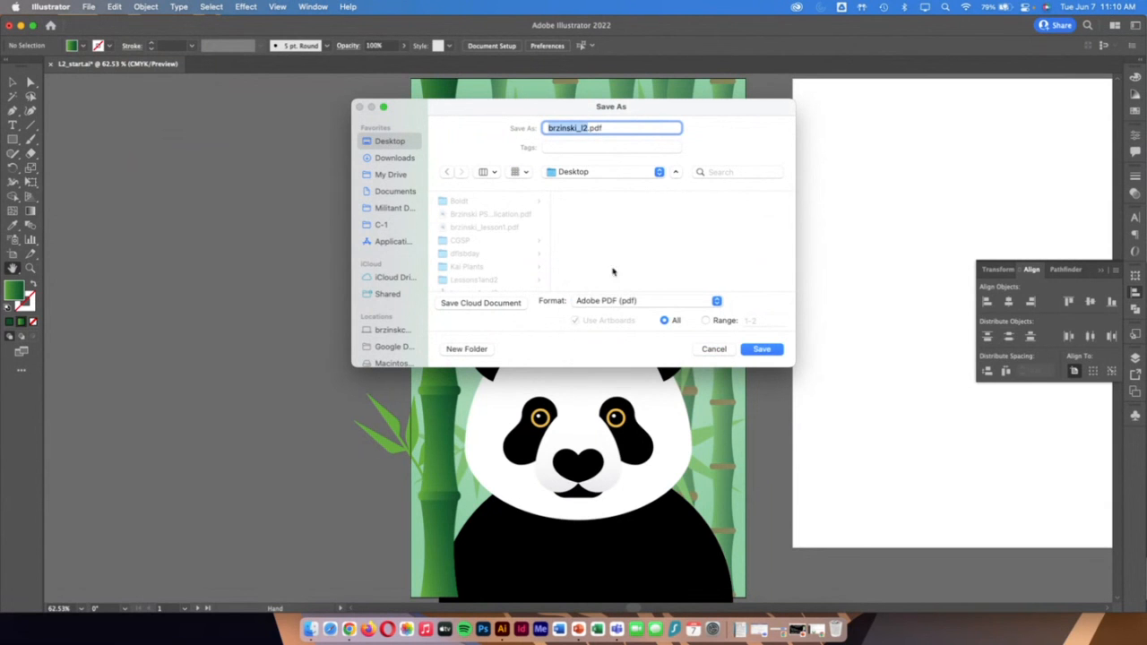
pyautogui.click(763, 349)
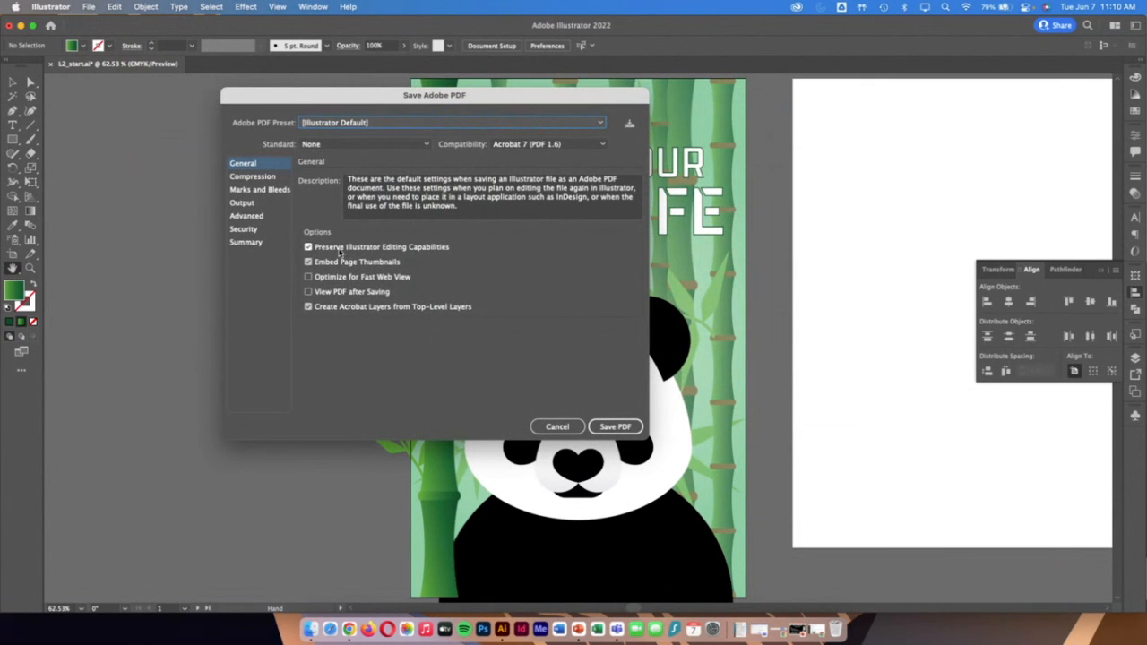
pyautogui.click(605, 426)
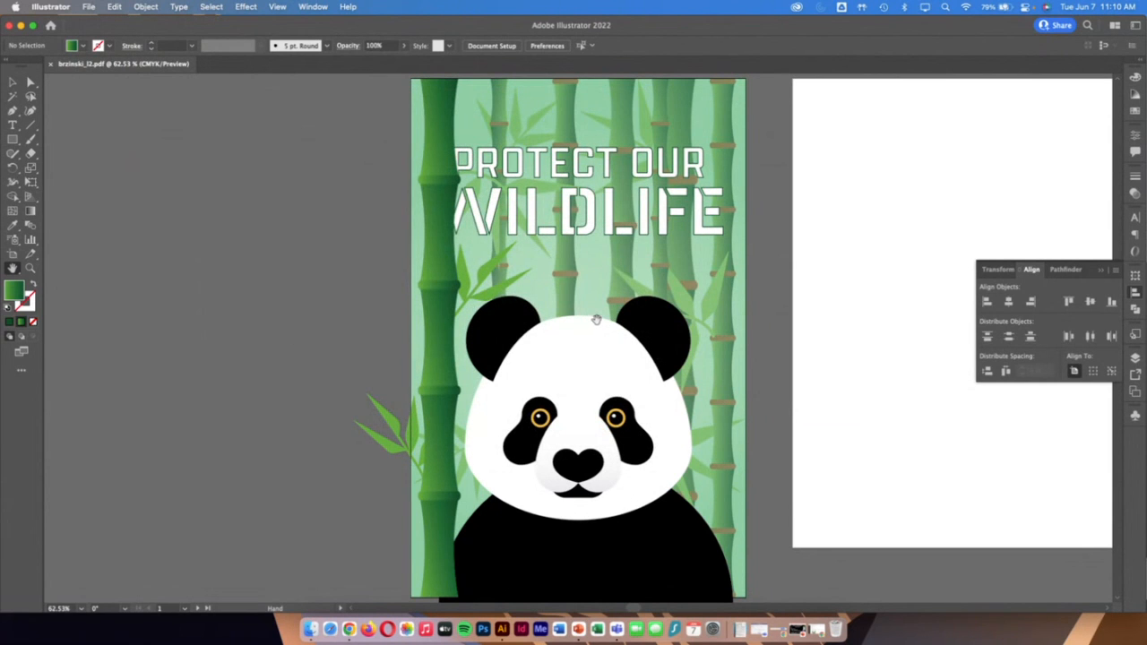
# Switch to the Blackboard course page in Chrome and download the attached Bucks Logo_Extension Project.ai.zip
pyautogui.click(348, 629)
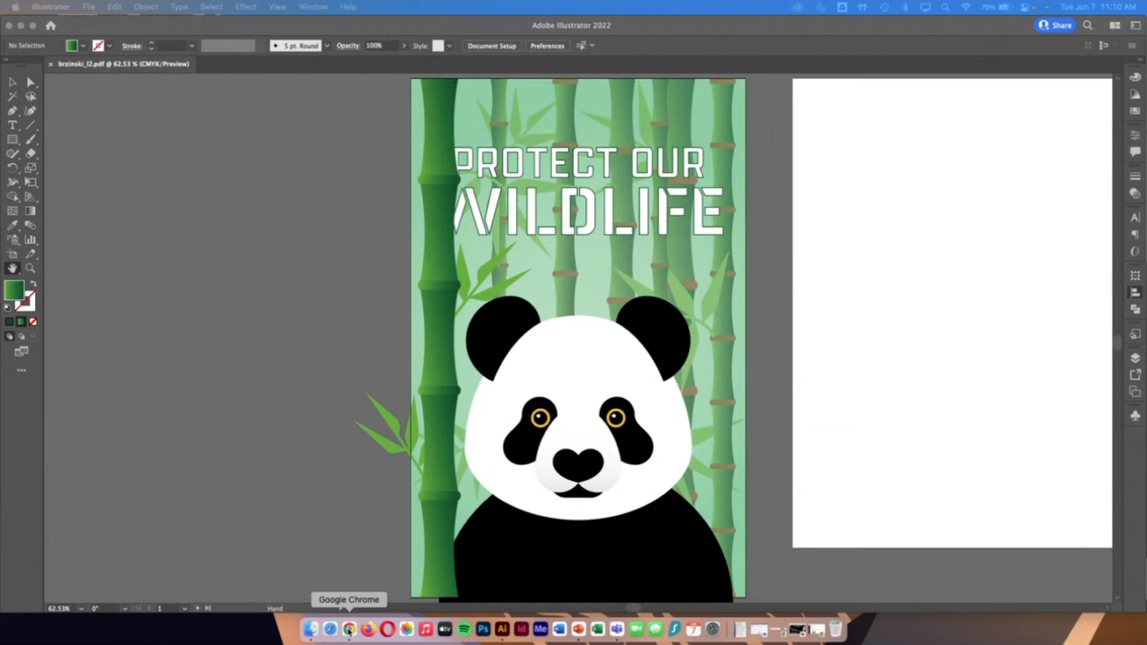
pyautogui.click(818, 630)
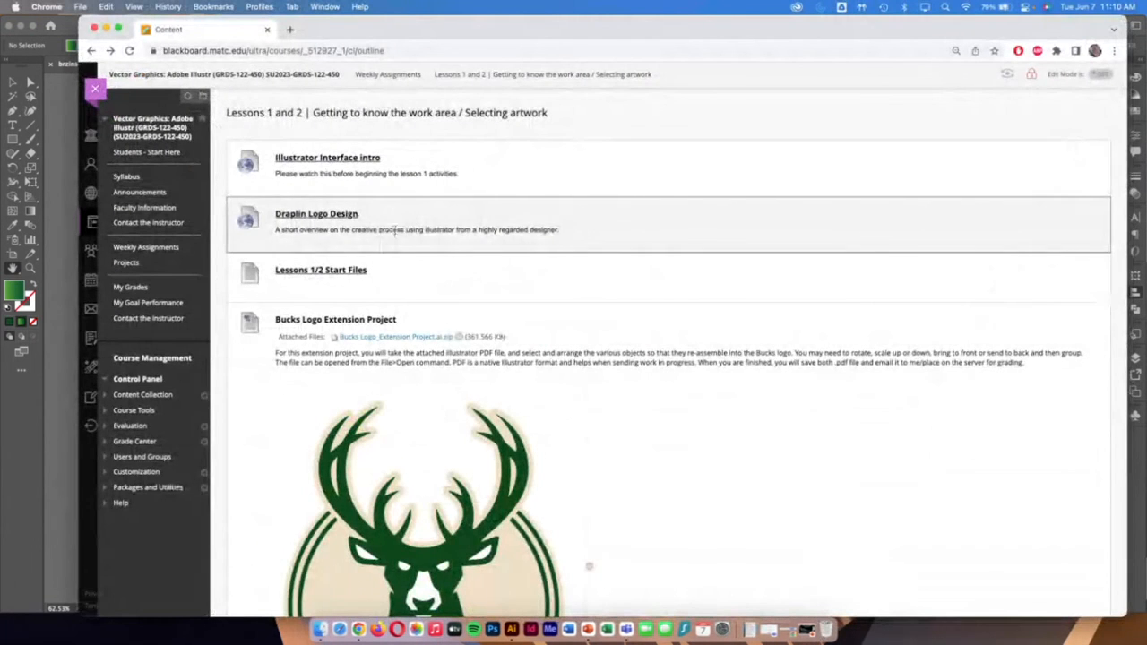
pyautogui.scroll(-3, 376, 207)
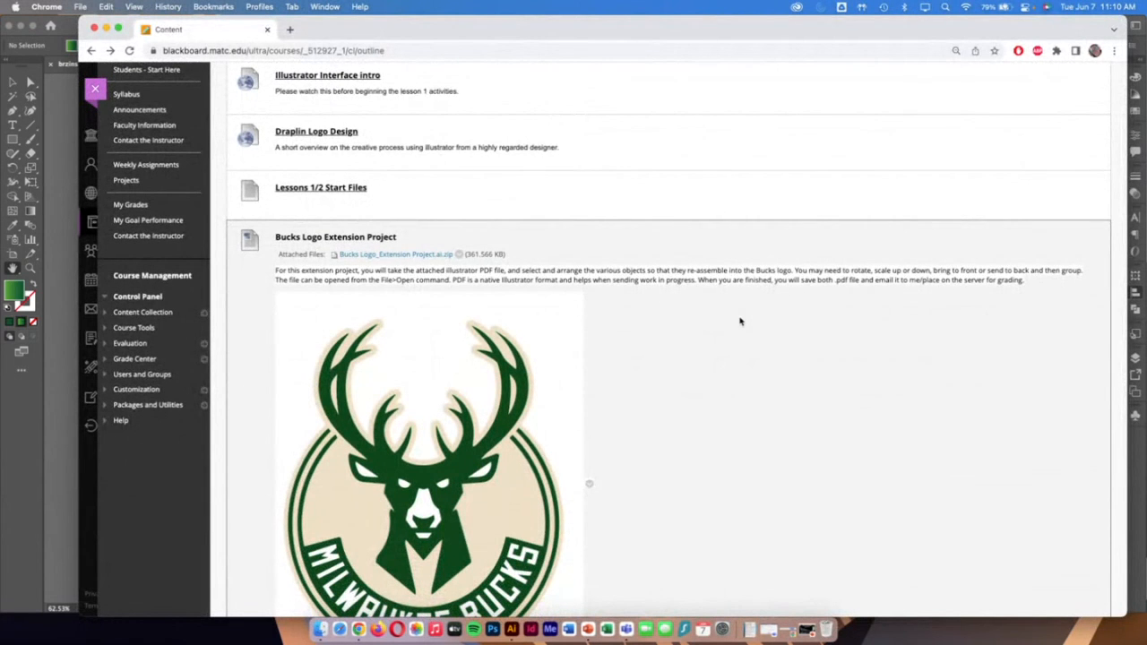
pyautogui.scroll(-4, 740, 321)
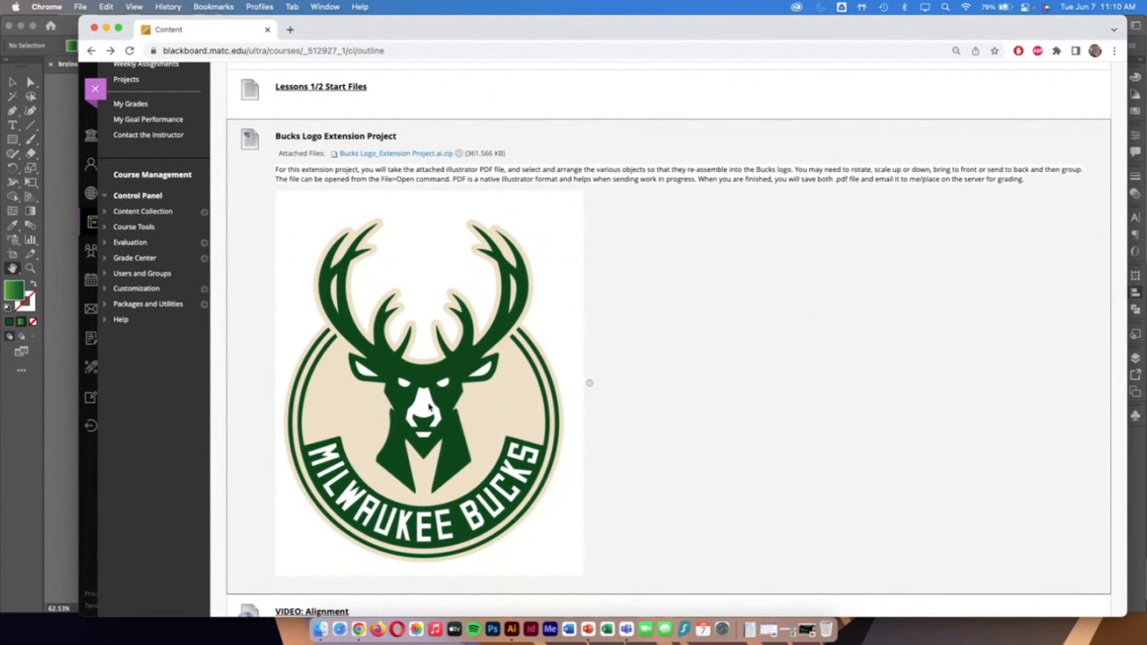
pyautogui.click(379, 156)
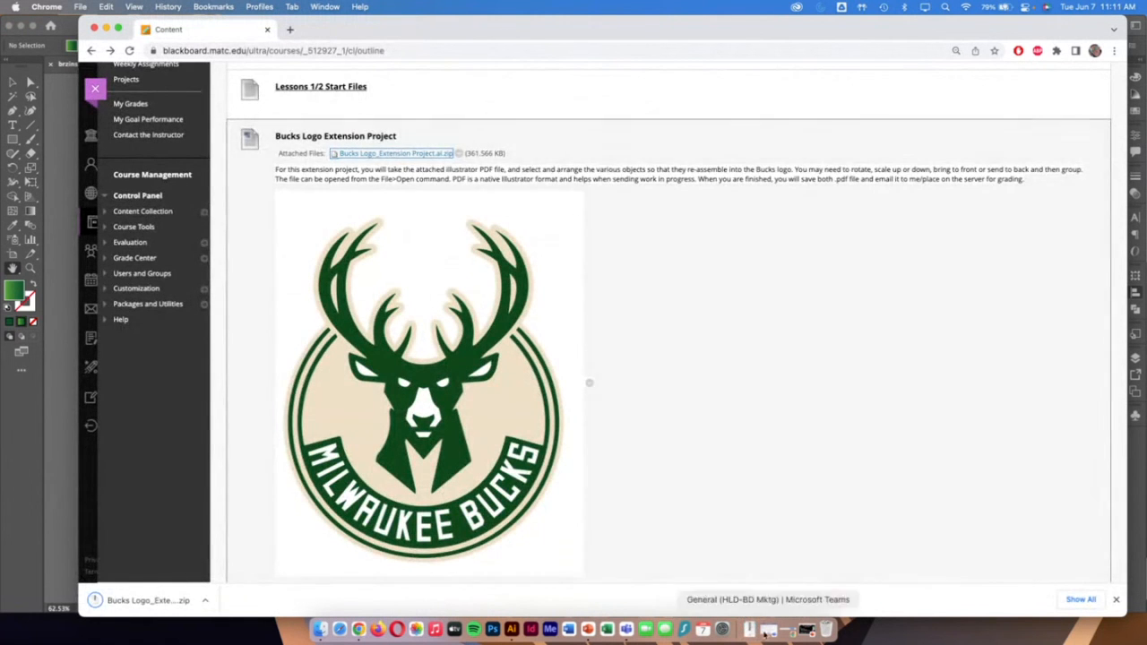
# Uncover the desktop, close the Lesson02 Finder window, and place the downloaded Bucks Logo zip on the desktop and unpack it
pyautogui.moveTo(61, 18); pyautogui.dragTo(194, 12)
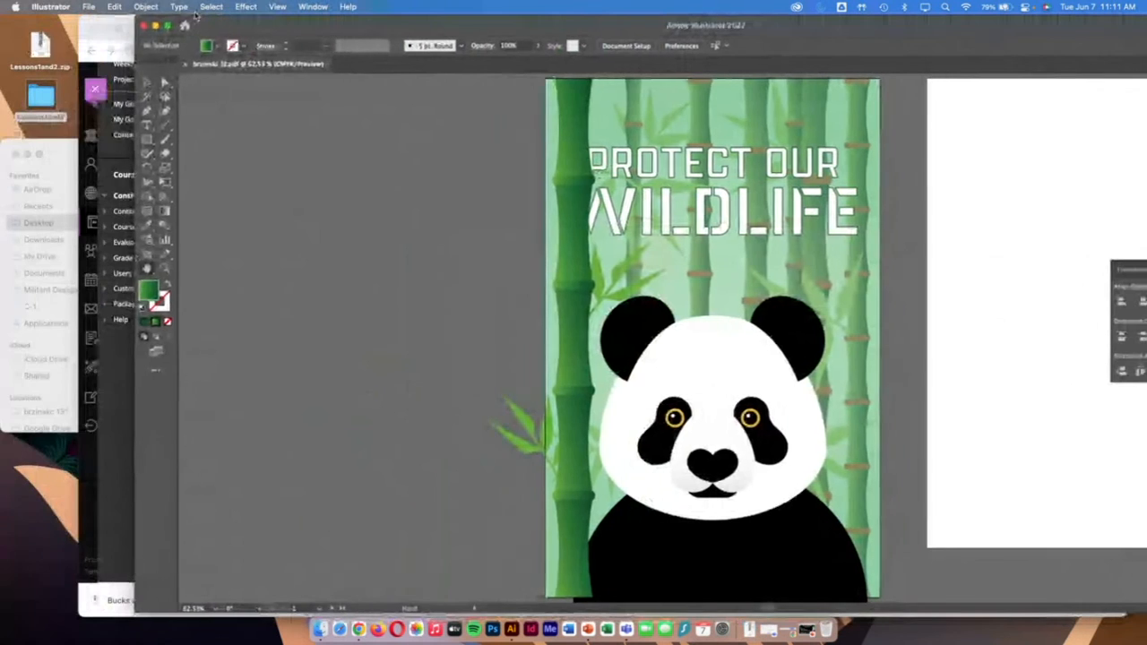
pyautogui.click(7, 155)
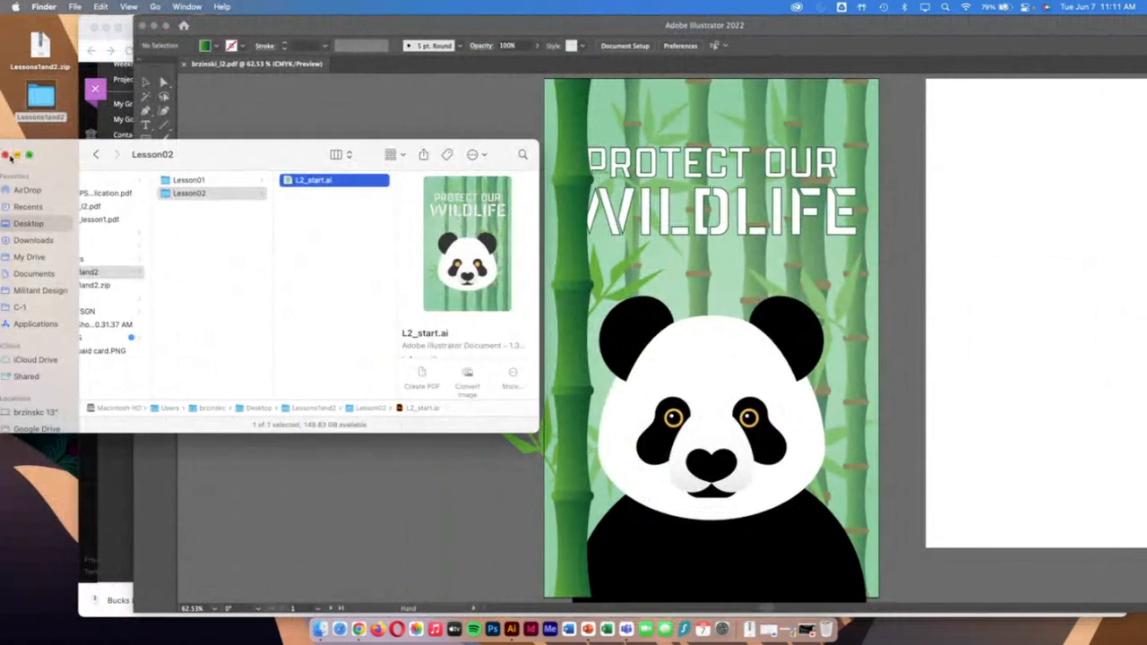
pyautogui.click(10, 158)
pyautogui.click(749, 629)
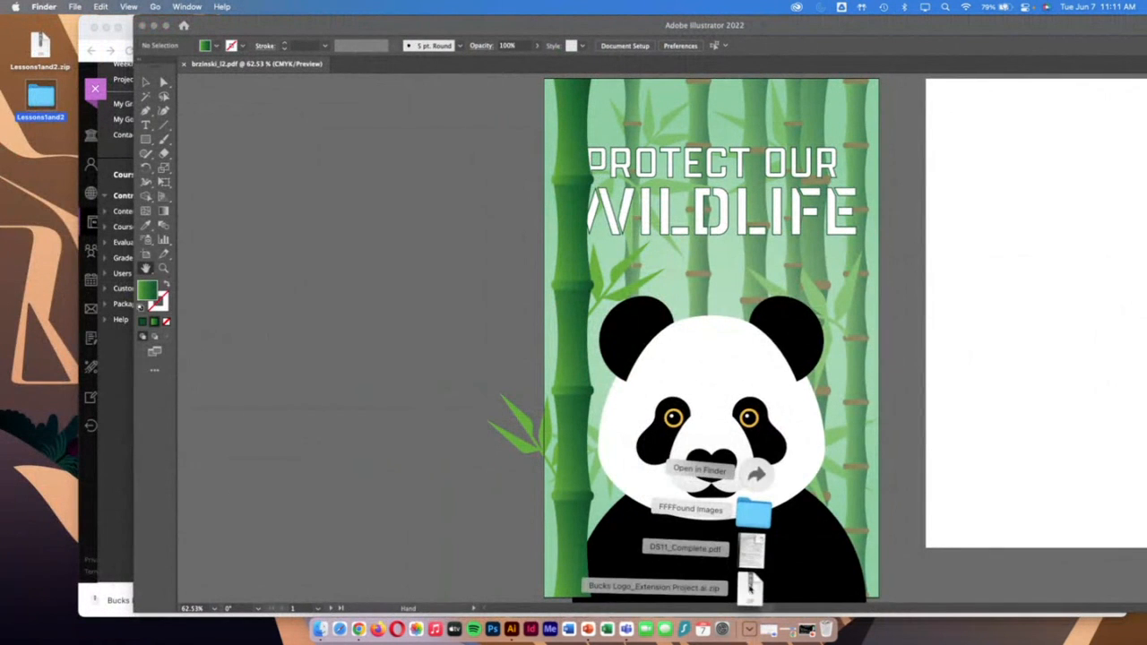
pyautogui.moveTo(749, 586); pyautogui.dragTo(42, 152)
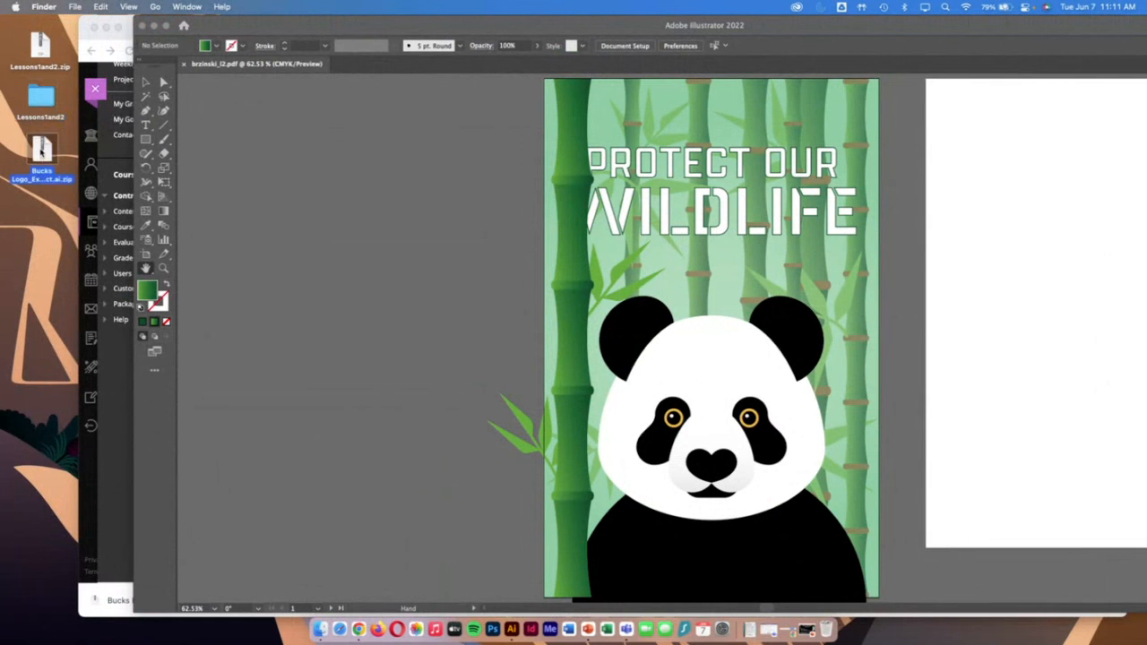
pyautogui.doubleClick(42, 152)
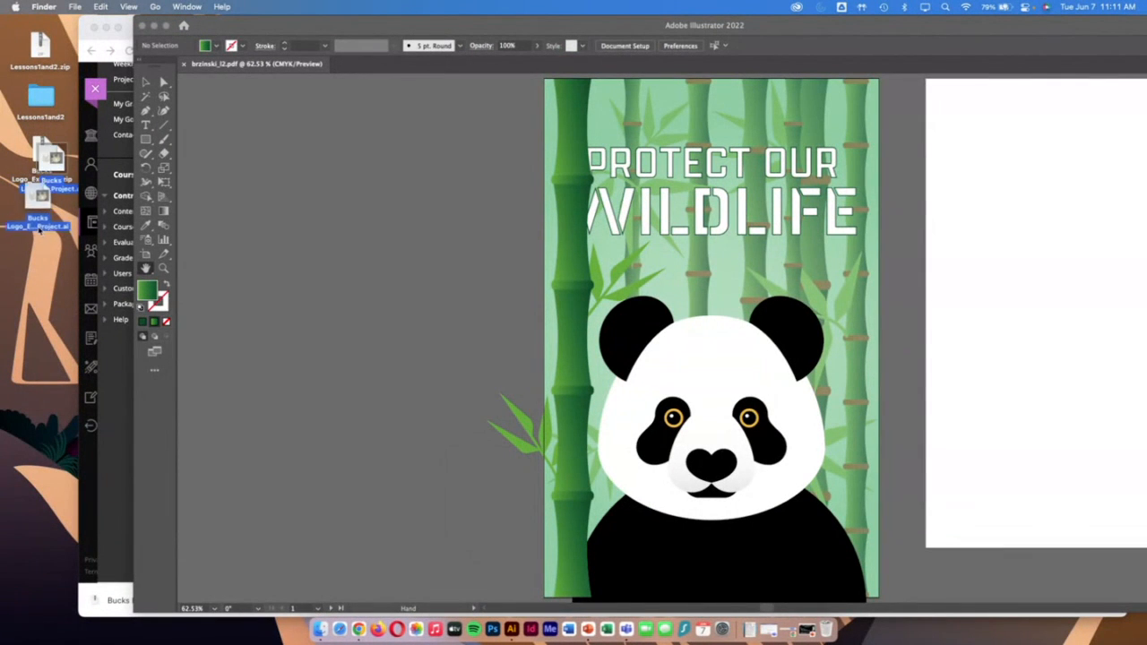
# Open the extracted Bucks Logo_Extension Project.ai in Illustrator, expand the window to fill the screen and put away the floating Align panel
pyautogui.click(42, 234)
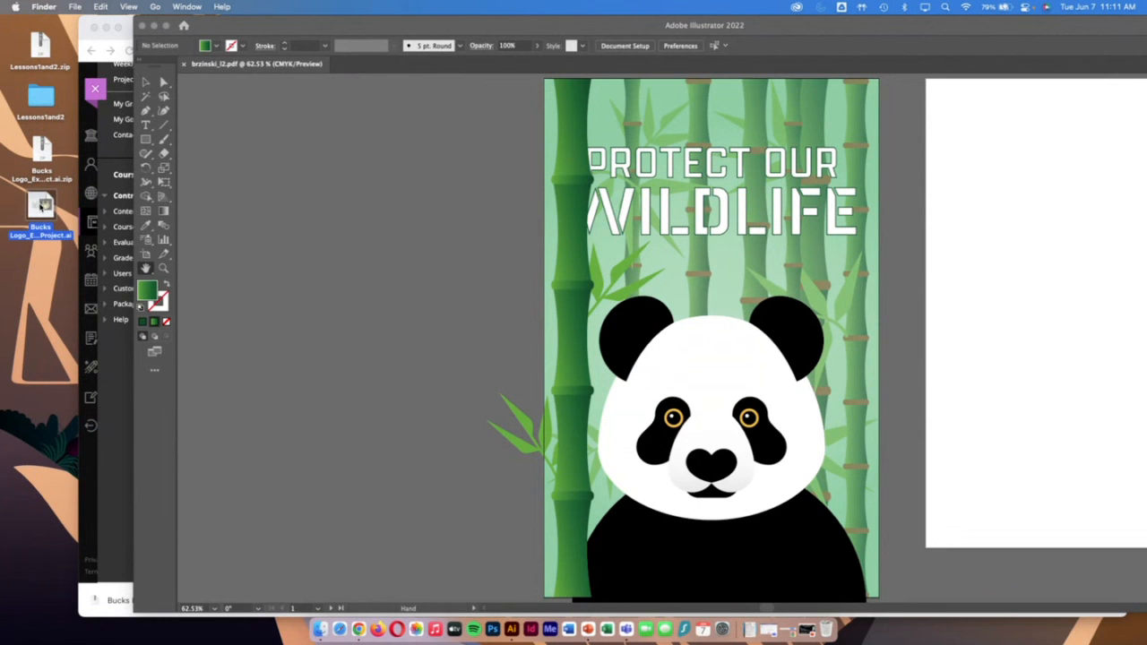
pyautogui.doubleClick(42, 207)
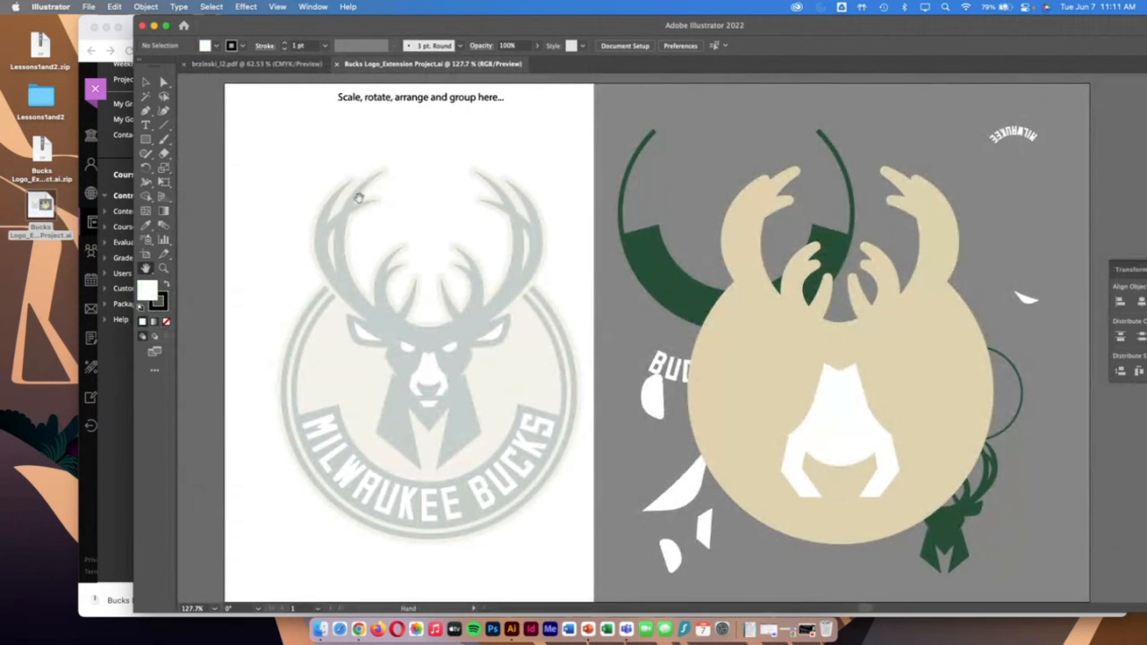
pyautogui.click(146, 8)
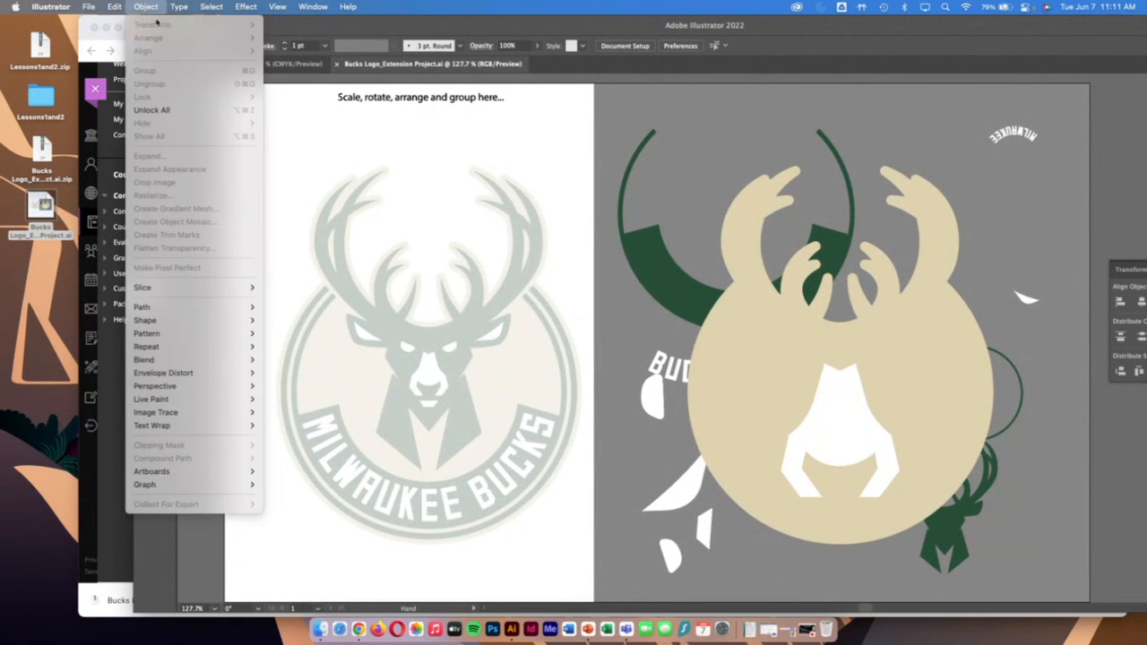
pyautogui.click(418, 27)
pyautogui.moveTo(415, 26); pyautogui.dragTo(413, 26)
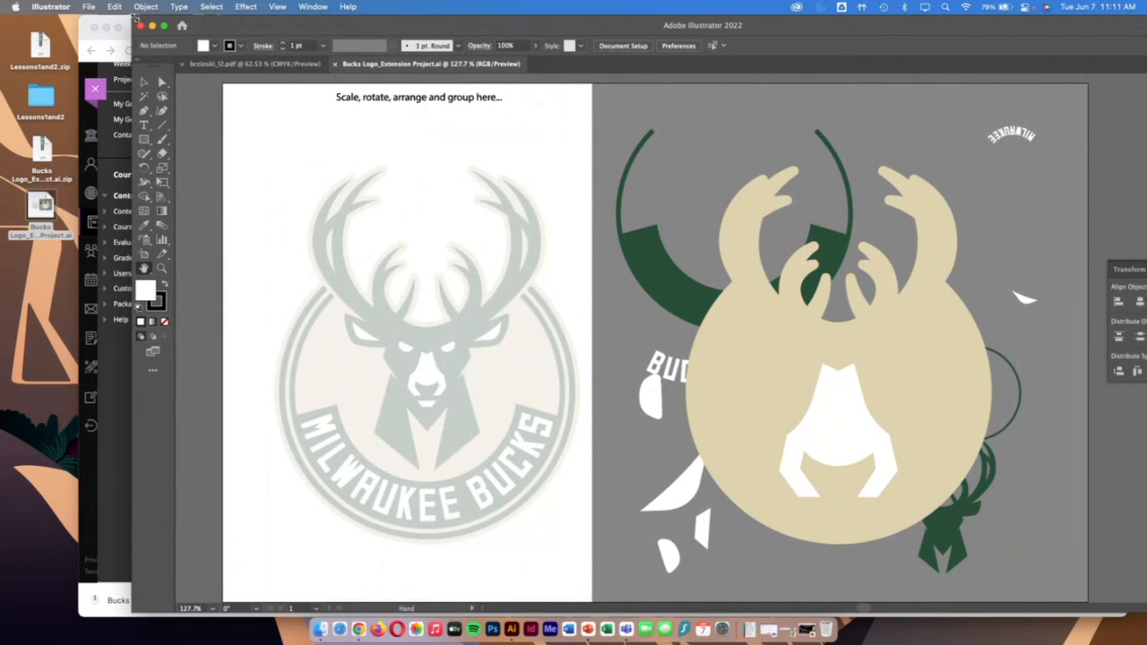
pyautogui.moveTo(134, 18); pyautogui.dragTo(2, 12)
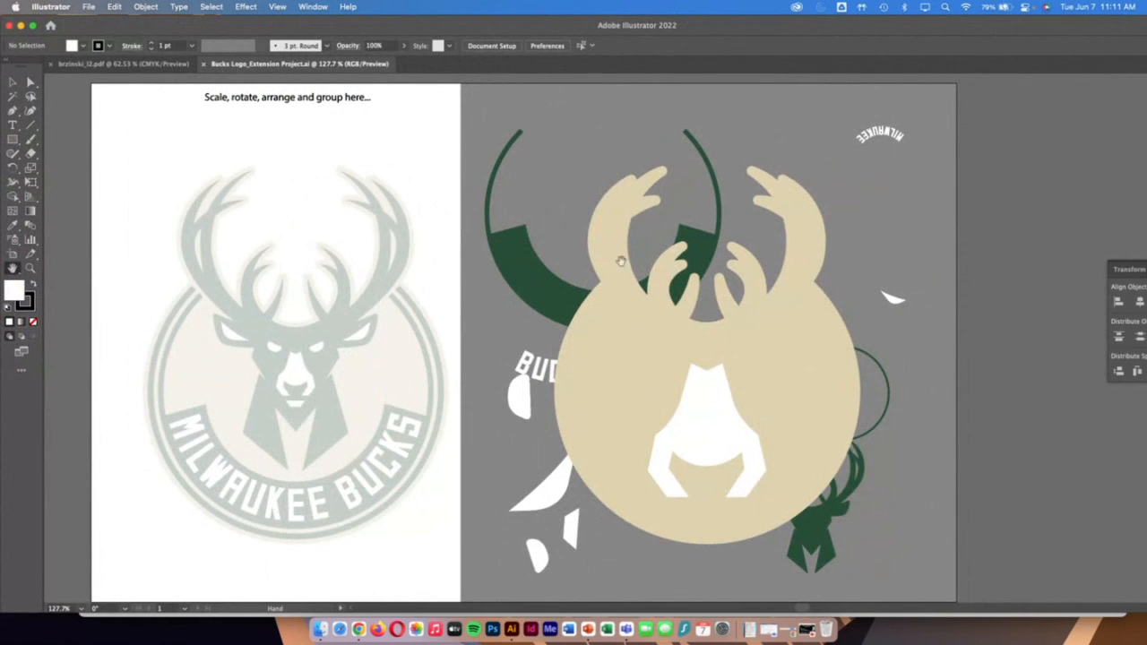
pyautogui.doubleClick(110, 22)
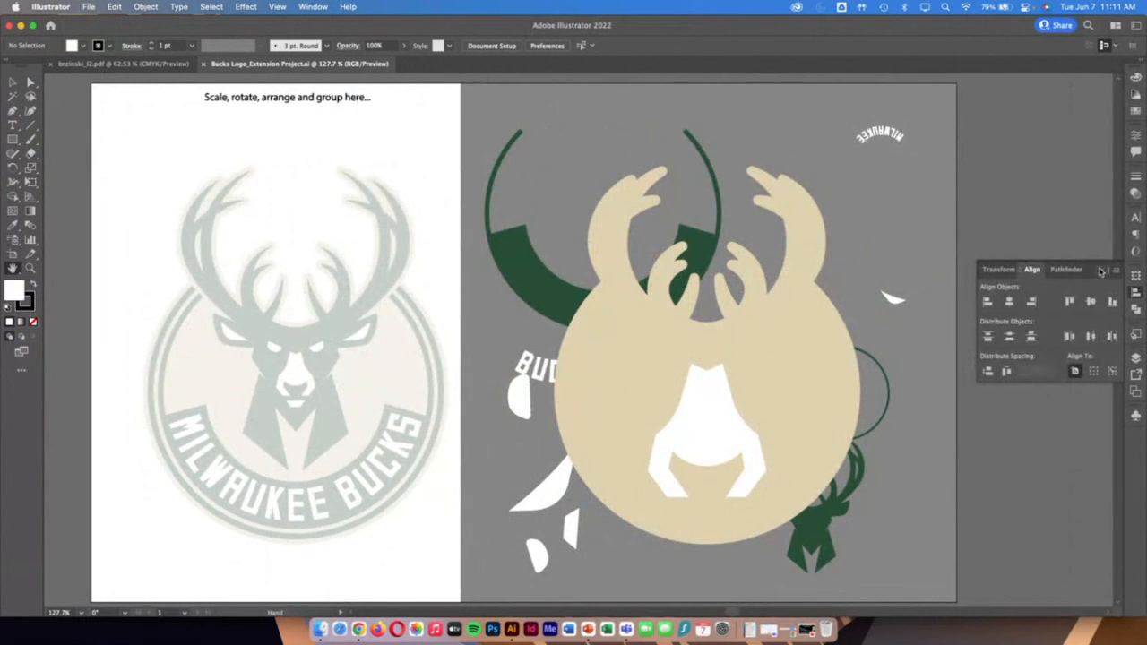
pyautogui.click(1101, 271)
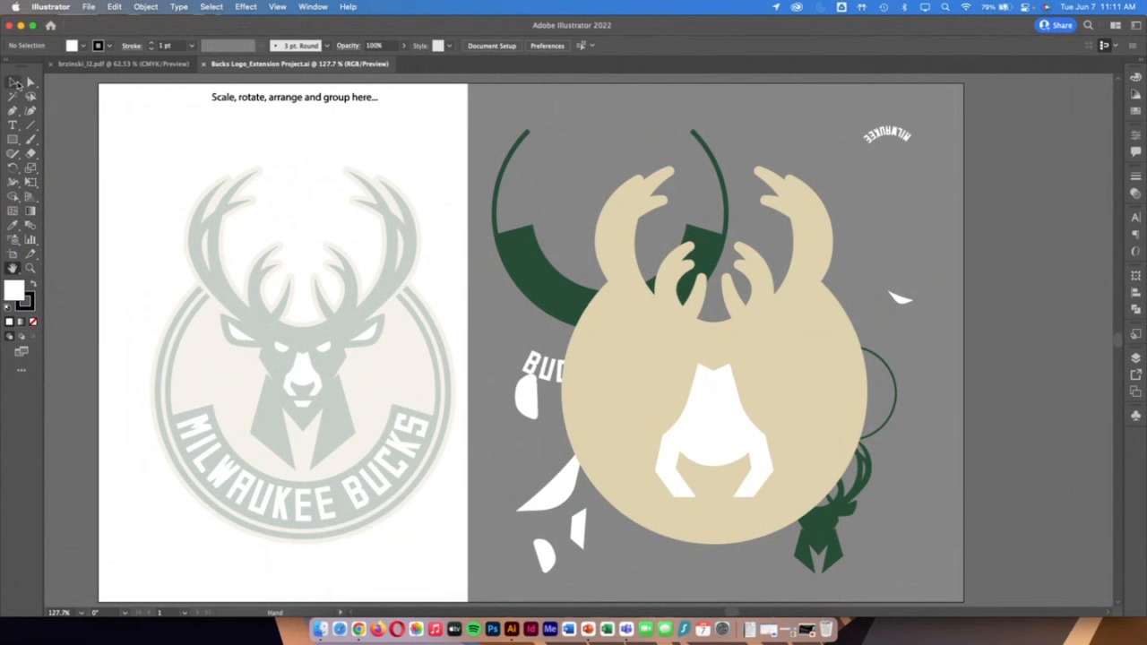
# Move the beige antler-and-circle backing shape off the loose pieces to the empty canvas left of the logo template
pyautogui.click(14, 81)
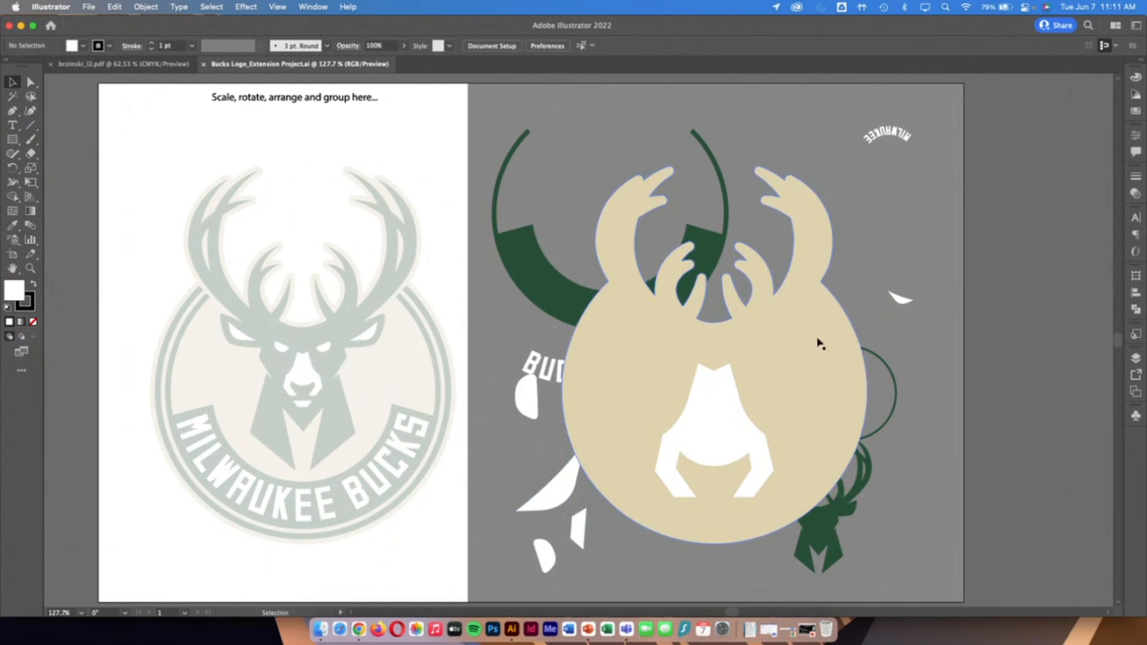
pyautogui.click(819, 394)
pyautogui.moveTo(814, 379); pyautogui.dragTo(225, 379)
pyautogui.hscroll(-3, 384, 364)
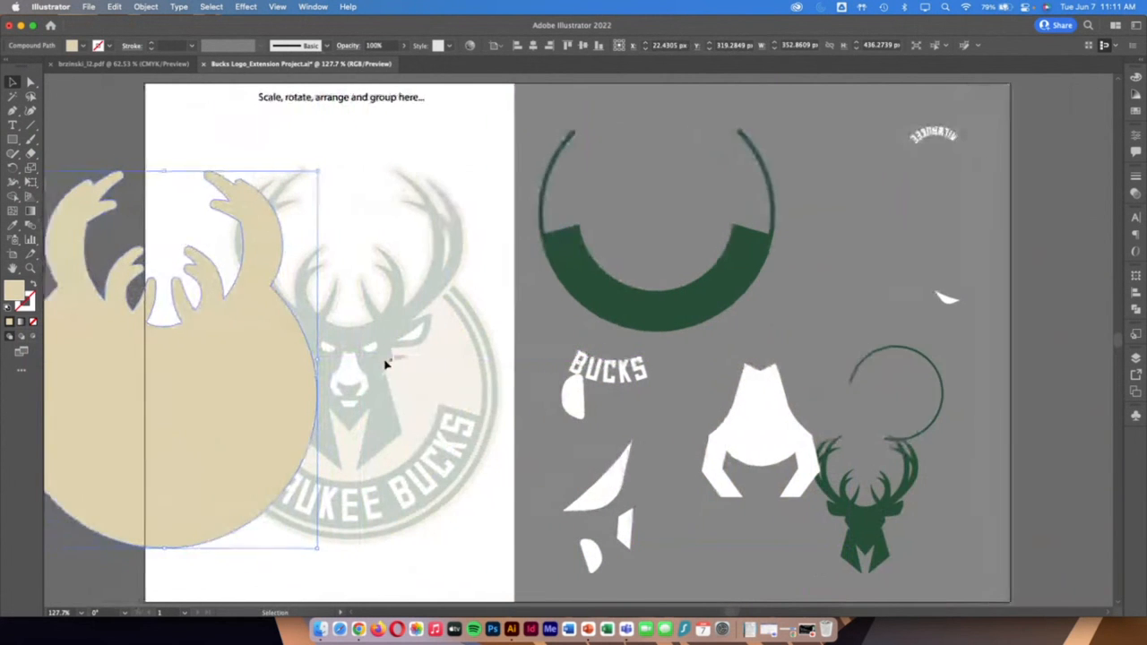
pyautogui.moveTo(350, 379); pyautogui.dragTo(225, 364)
pyautogui.hscroll(-2, 331, 352)
pyautogui.hscroll(-2, 331, 352)
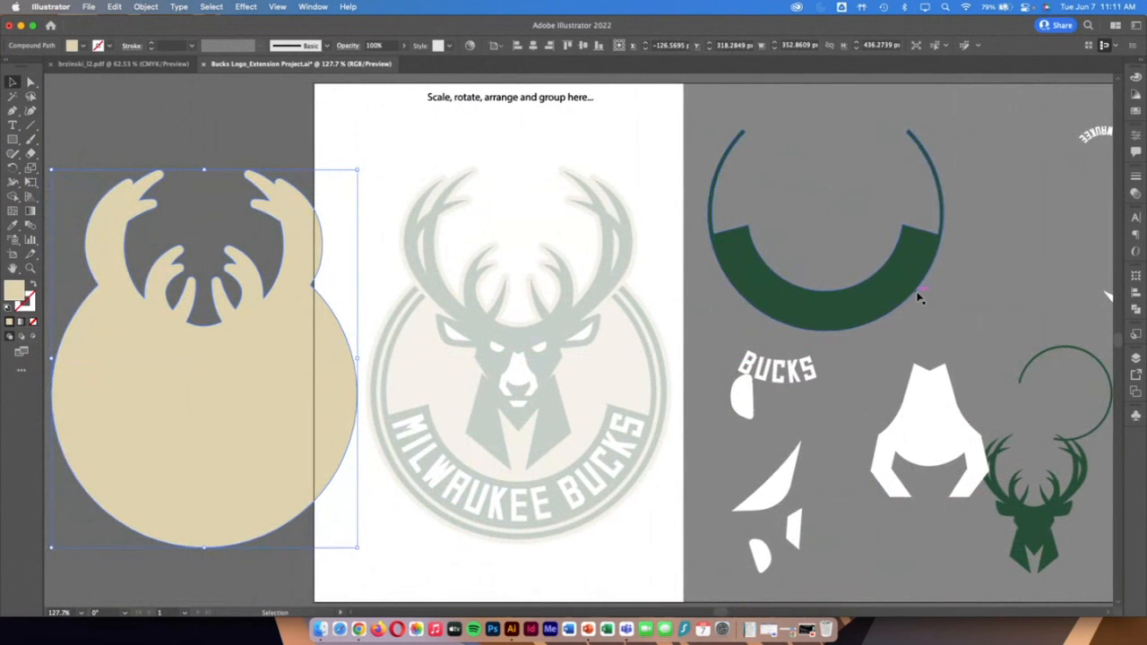
# Move the green banner ring onto the template and scale it proportionally to about 316 × 271 px to match the traced ring
pyautogui.hscroll(1, 917, 295)
pyautogui.moveTo(899, 292); pyautogui.dragTo(585, 452)
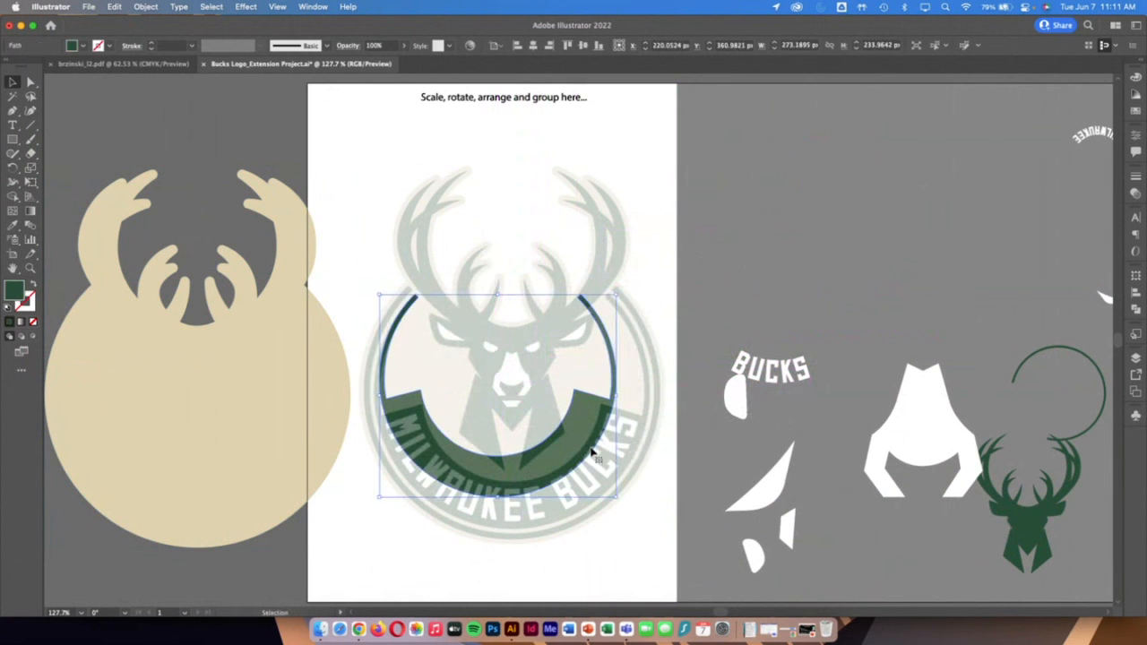
pyautogui.moveTo(617, 496); pyautogui.dragTo(649, 526)
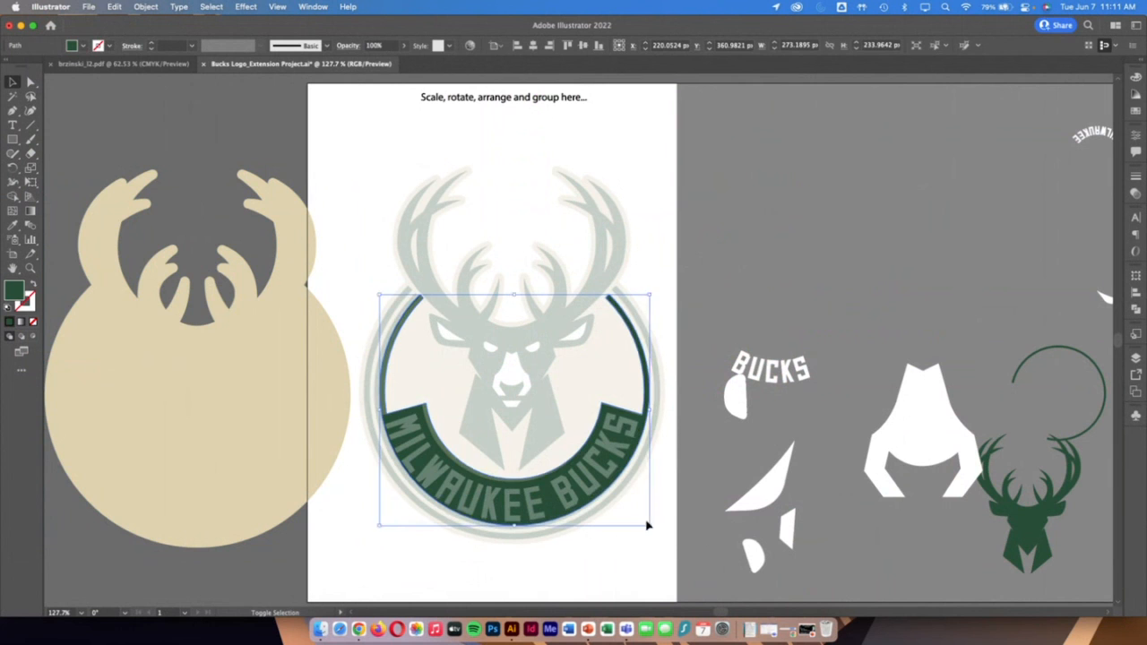
pyautogui.moveTo(605, 484); pyautogui.dragTo(601, 486)
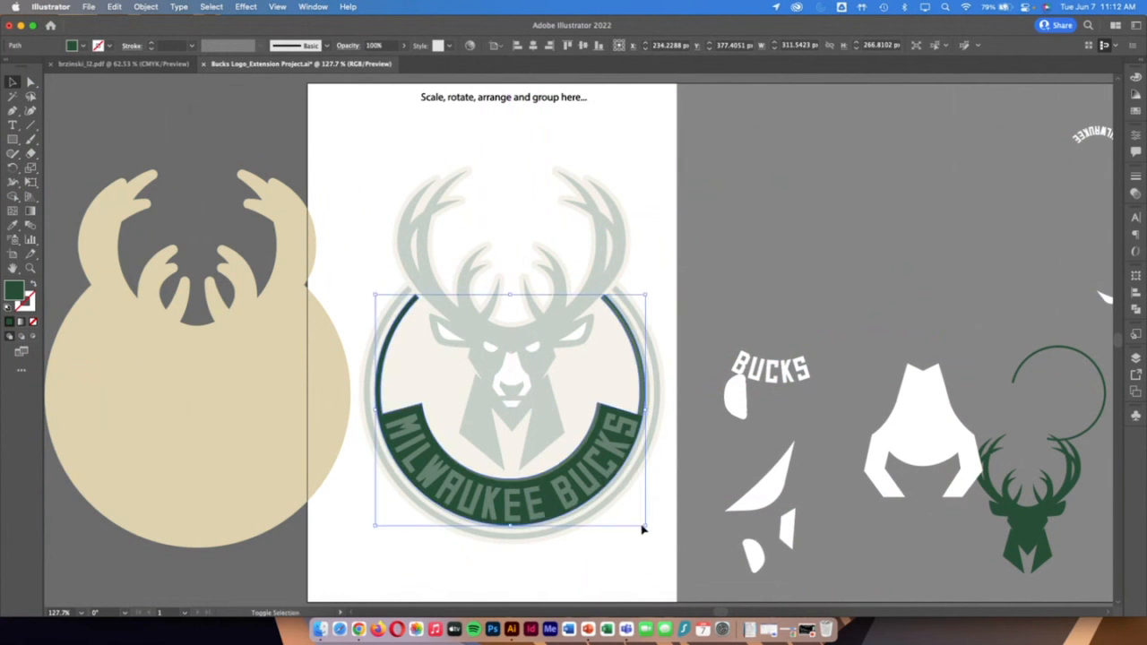
pyautogui.moveTo(645, 525); pyautogui.dragTo(655, 532)
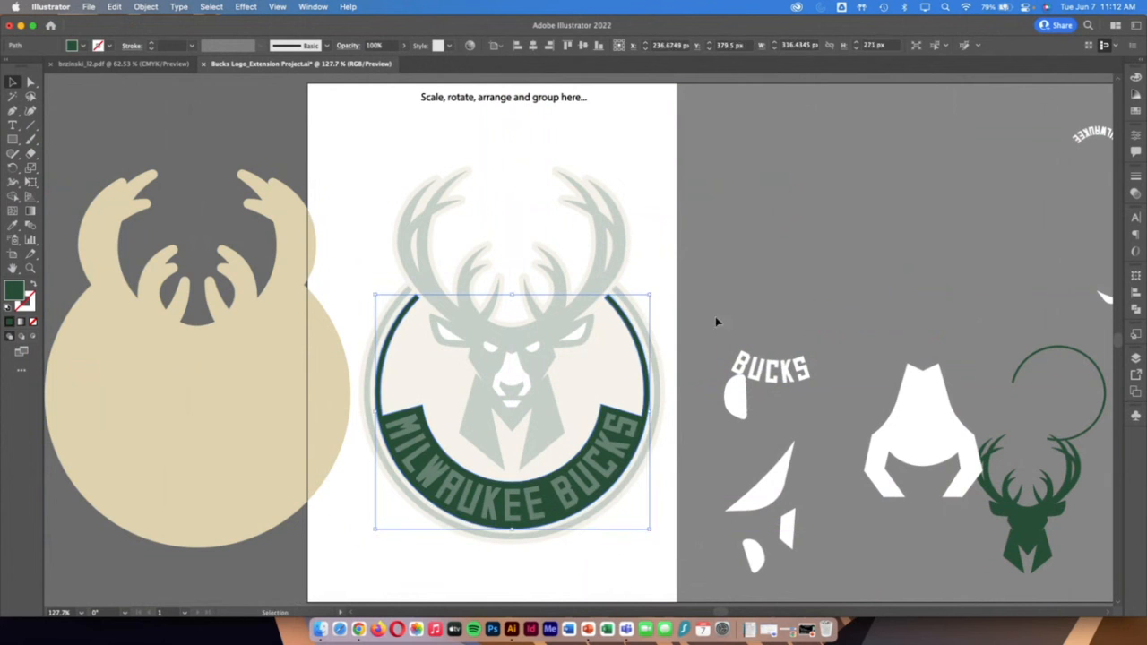
pyautogui.click(717, 288)
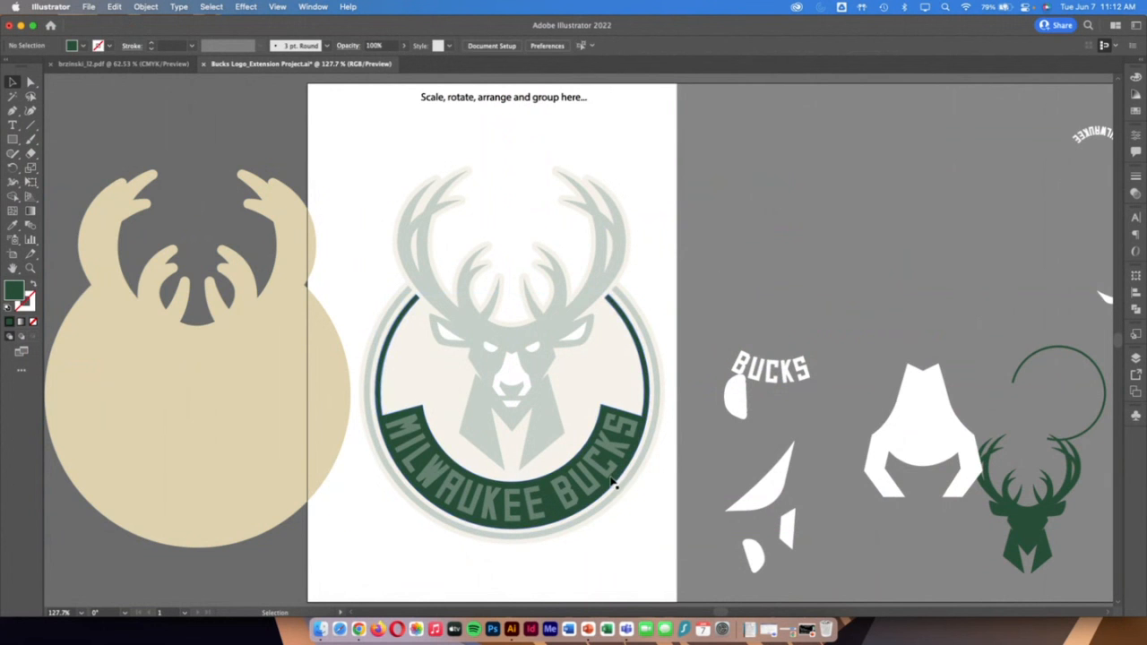
# Move the green banner ring onto the beige backing shape, bring it to front, centre it within the circle and deselect it
pyautogui.moveTo(612, 482); pyautogui.dragTo(296, 487)
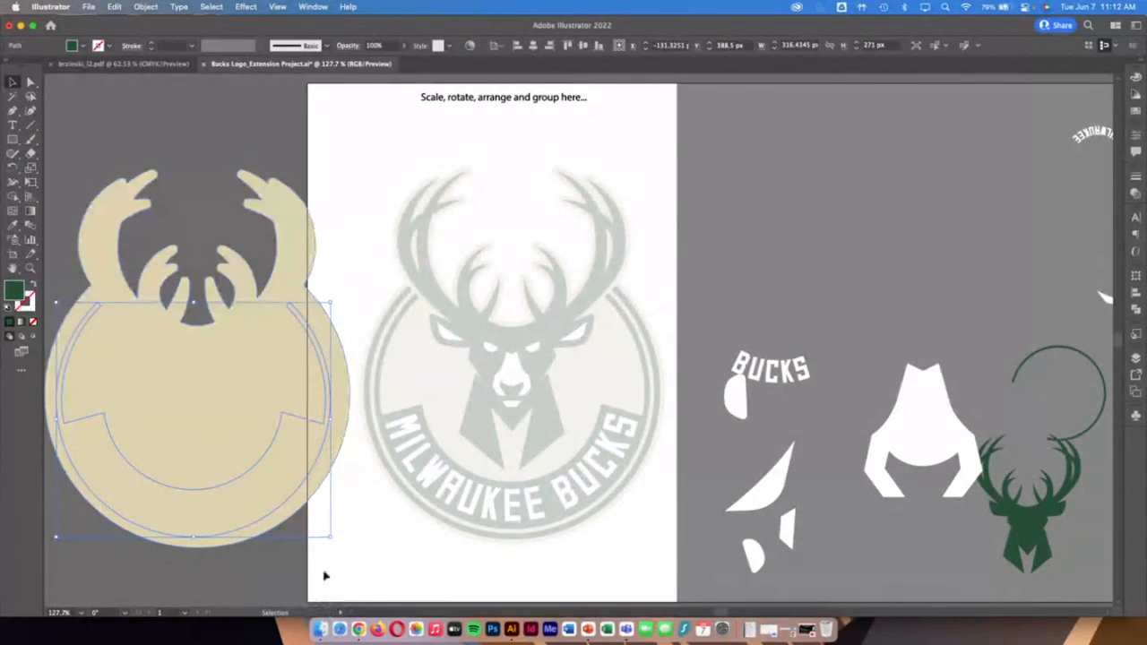
pyautogui.rightClick(237, 513)
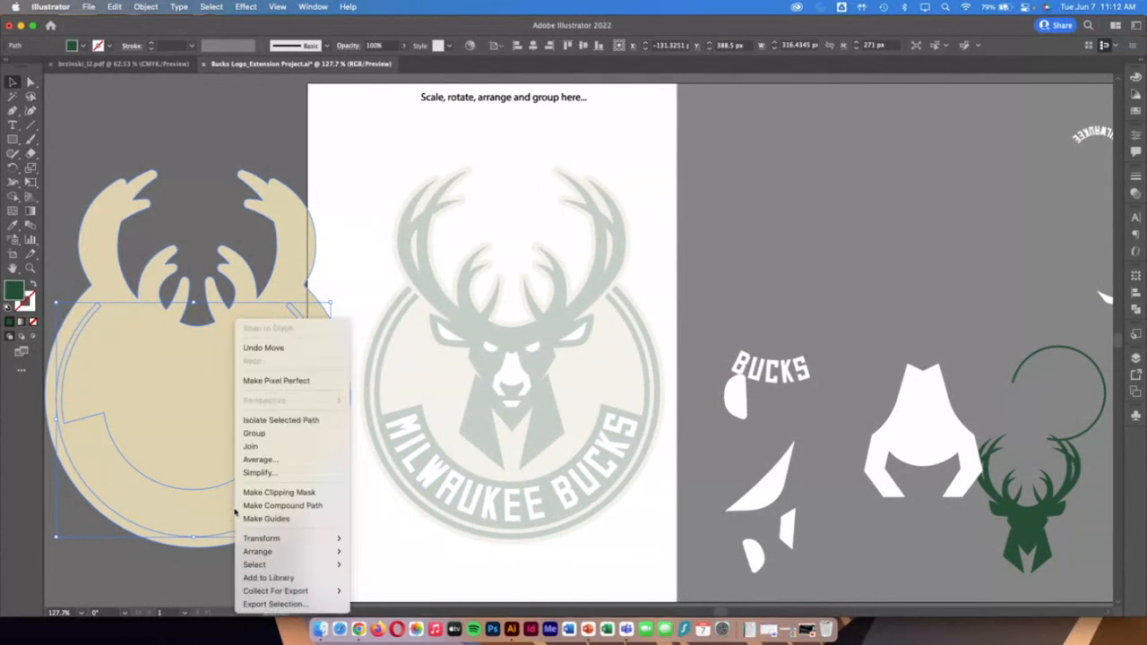
pyautogui.moveTo(287, 551)
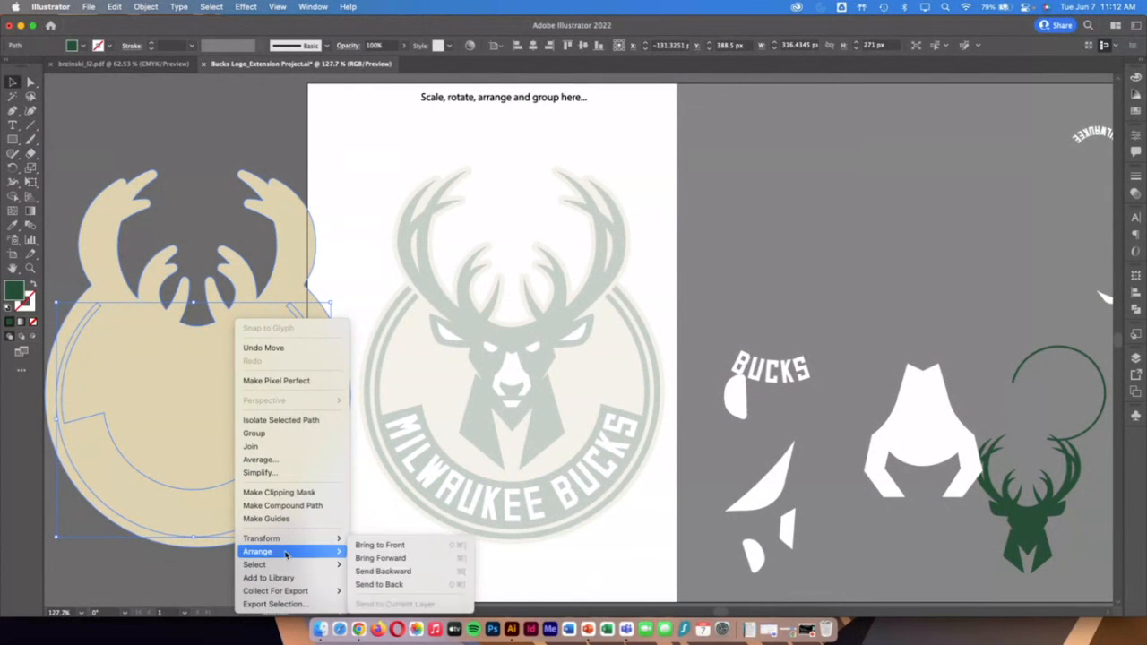
pyautogui.click(359, 548)
pyautogui.moveTo(265, 491); pyautogui.dragTo(273, 502)
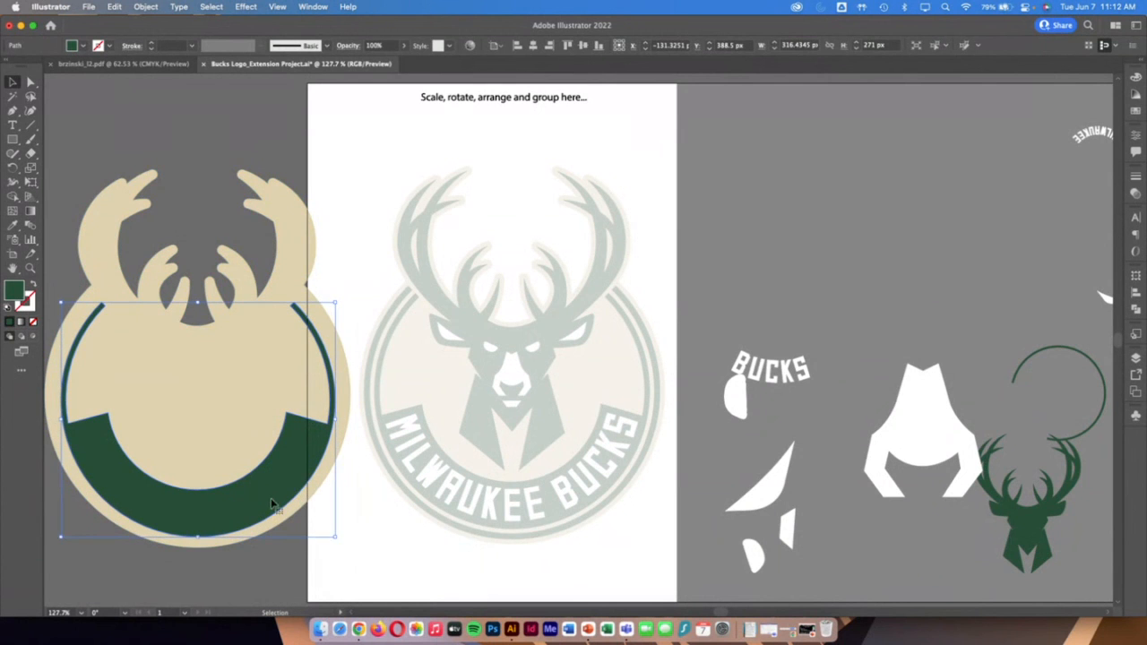
pyautogui.click(484, 560)
# Spread out the white muzzle shape, thin green arc, MILWAUKEE lettering and small white sliver over the grey area so they are separated
pyautogui.click(930, 443)
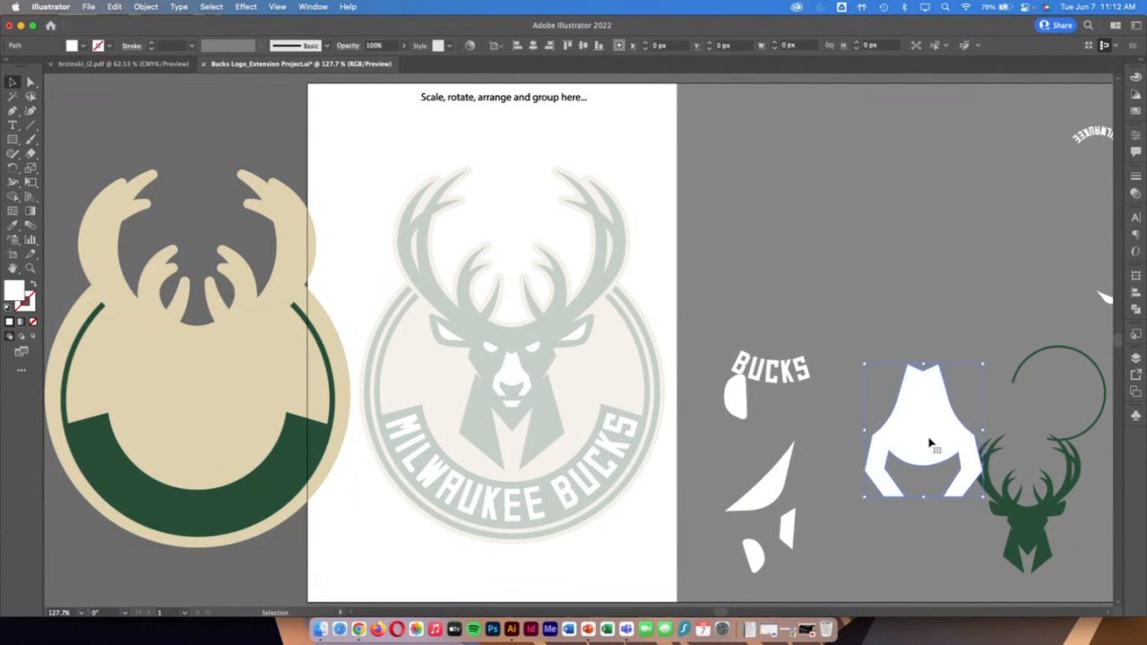
pyautogui.moveTo(930, 442); pyautogui.dragTo(906, 308)
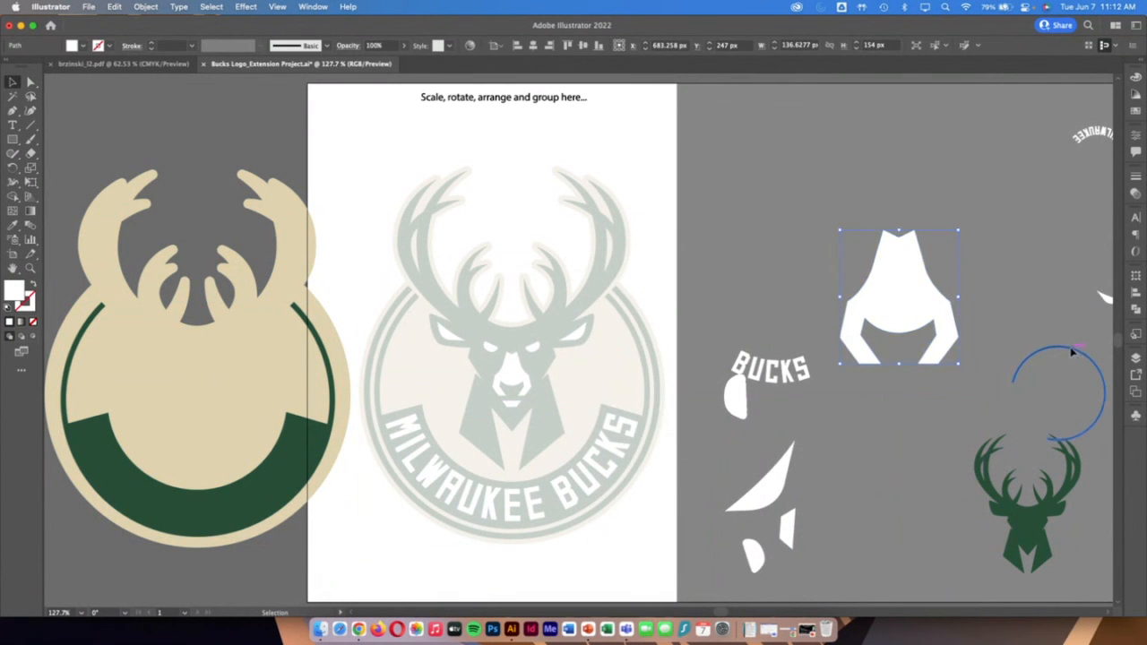
pyautogui.moveTo(1072, 352); pyautogui.dragTo(899, 421)
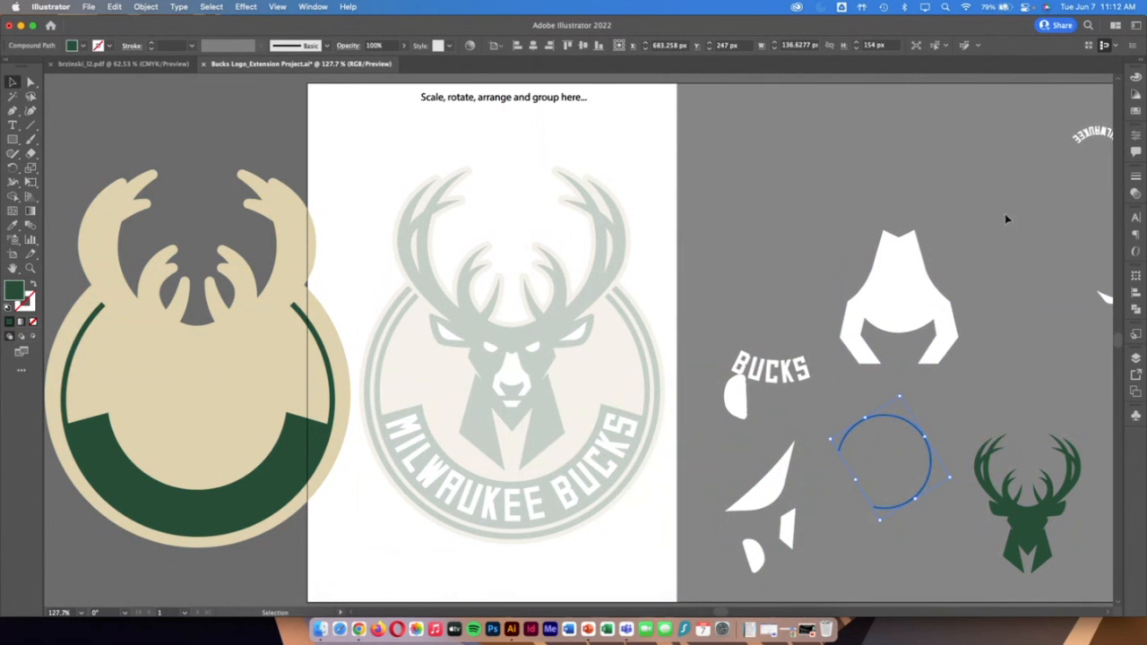
pyautogui.moveTo(1093, 134); pyautogui.dragTo(738, 132)
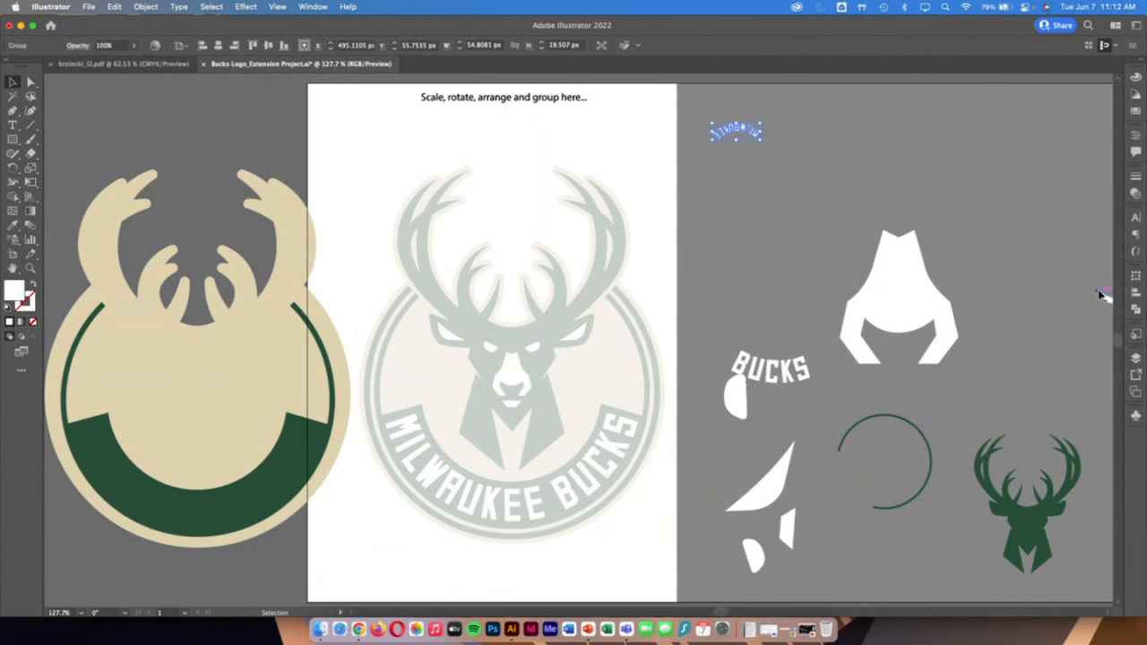
pyautogui.moveTo(1101, 296); pyautogui.dragTo(726, 221)
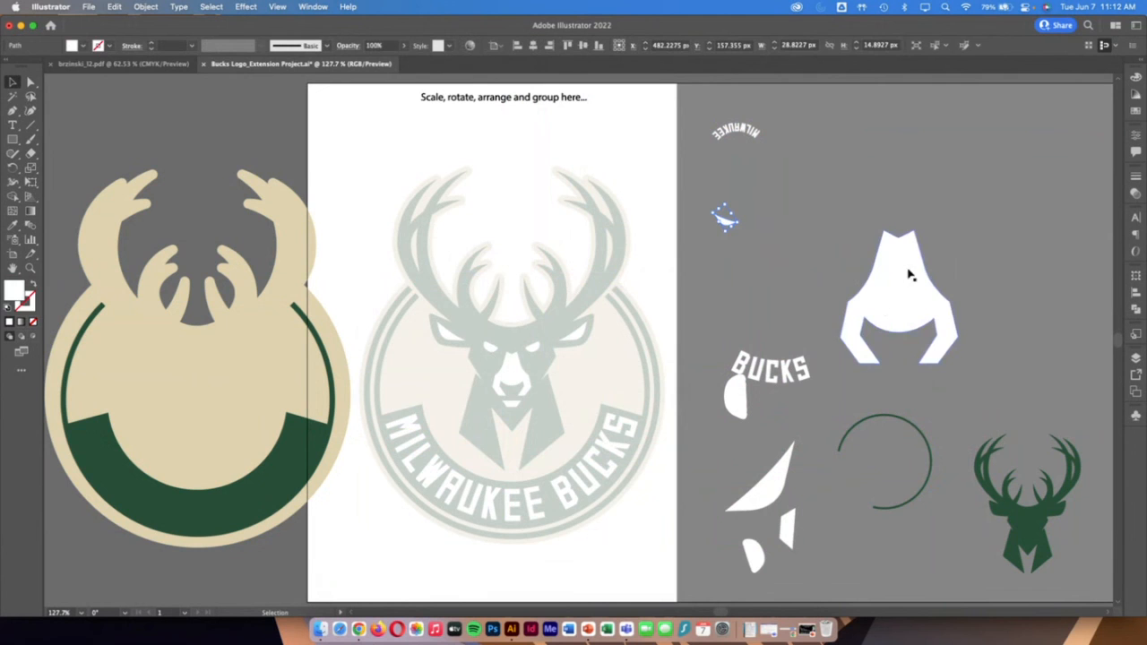
# Move the white muzzle shape onto the logo template, scale it to about 45 × 51 px, and place it in the beige circle's centre
pyautogui.moveTo(899, 298); pyautogui.dragTo(519, 418)
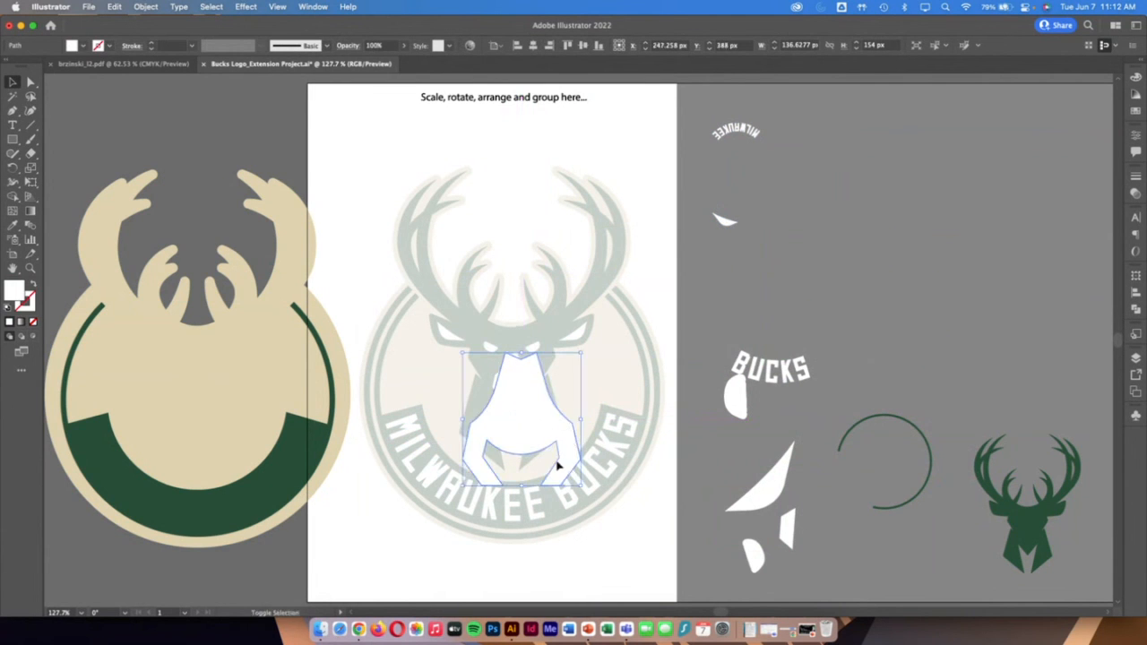
pyautogui.moveTo(579, 485); pyautogui.dragTo(514, 378)
pyautogui.moveTo(536, 403); pyautogui.dragTo(206, 400)
pyautogui.click(463, 384)
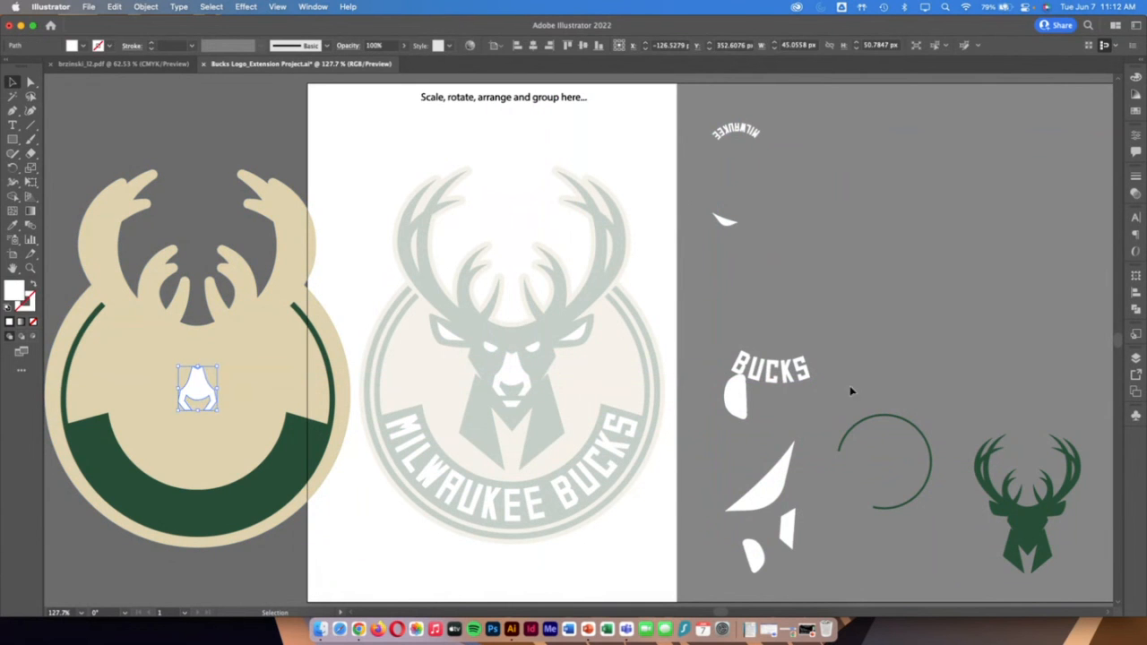
# Move the green deer head onto the template and scale it proportionally to about 265 × 348 px to match the traced head
pyautogui.moveTo(1008, 511); pyautogui.dragTo(468, 251)
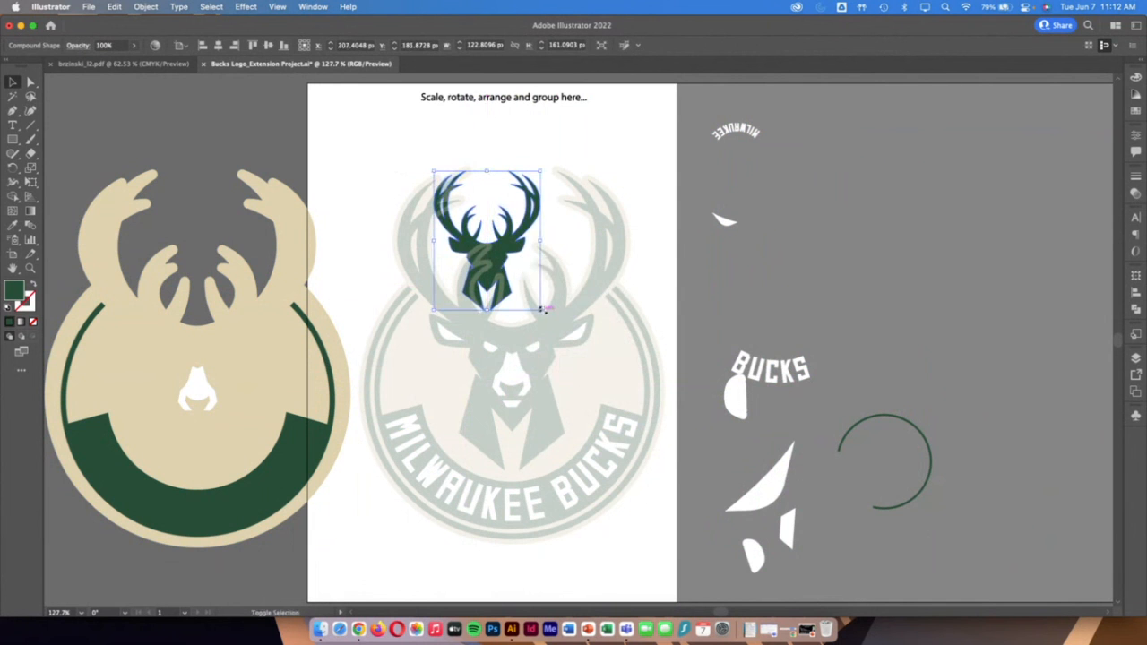
pyautogui.moveTo(540, 310); pyautogui.dragTo(665, 503)
pyautogui.keyDown('shift'); pyautogui.click(577, 418); pyautogui.keyUp('shift')
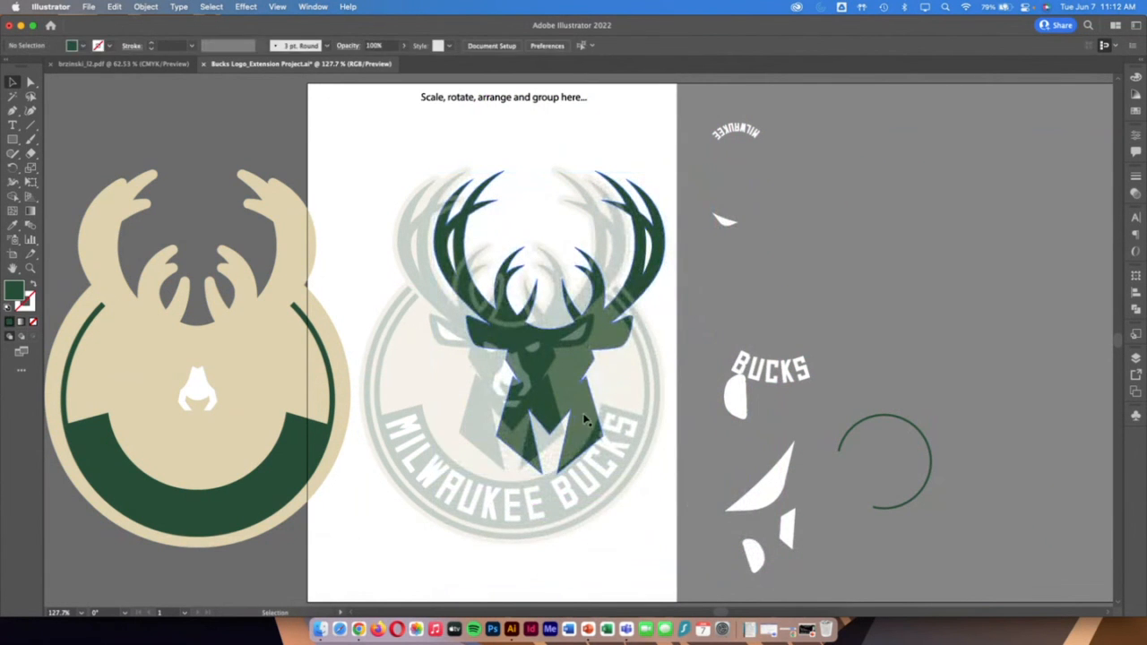
pyautogui.moveTo(583, 417); pyautogui.dragTo(549, 416)
pyautogui.moveTo(632, 474); pyautogui.dragTo(628, 471)
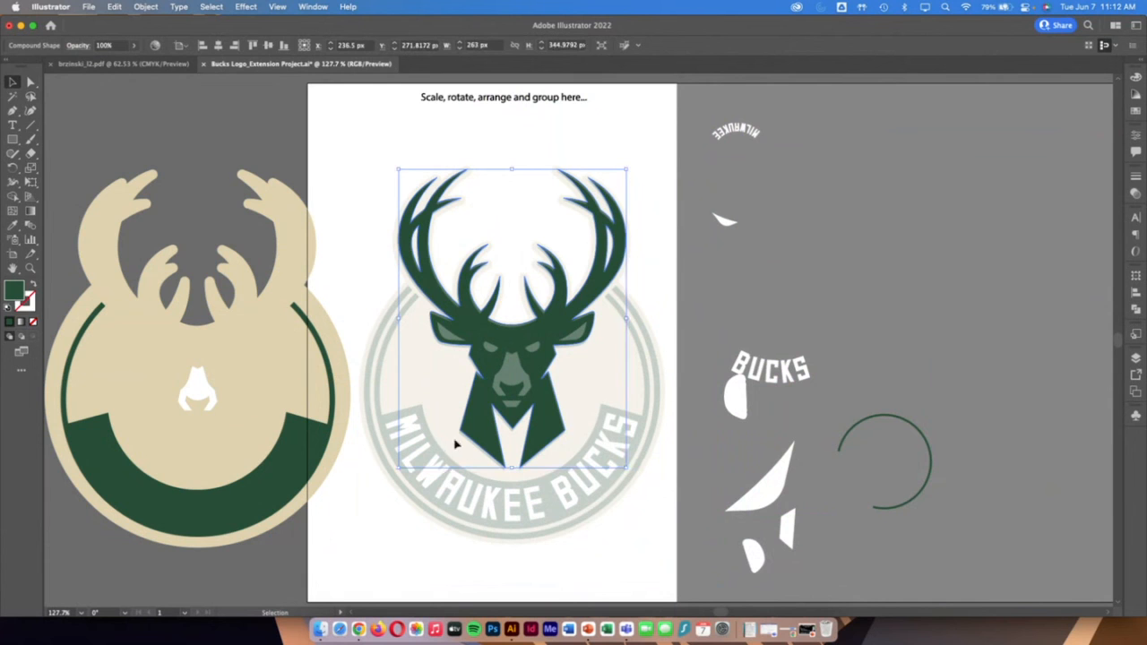
pyautogui.moveTo(399, 466); pyautogui.dragTo(395, 471)
pyautogui.click(357, 363)
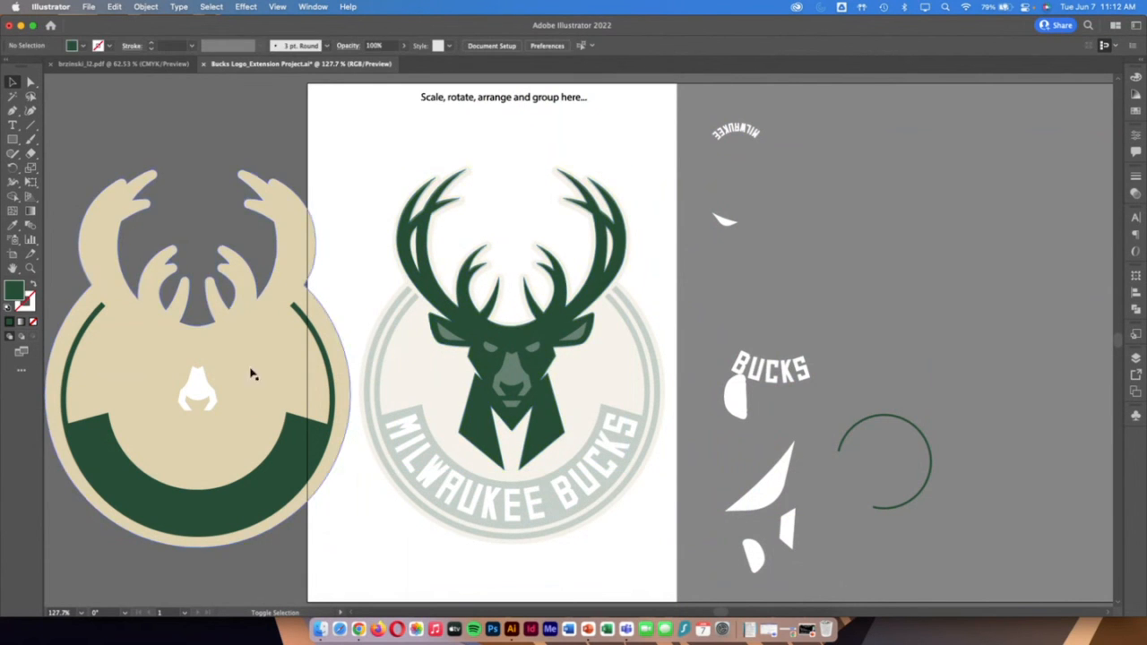
# Move the deer head onto the beige backing, bring it to front, align it with the antler outlines and nudge the white muzzle up
pyautogui.moveTo(499, 327); pyautogui.dragTo(246, 369)
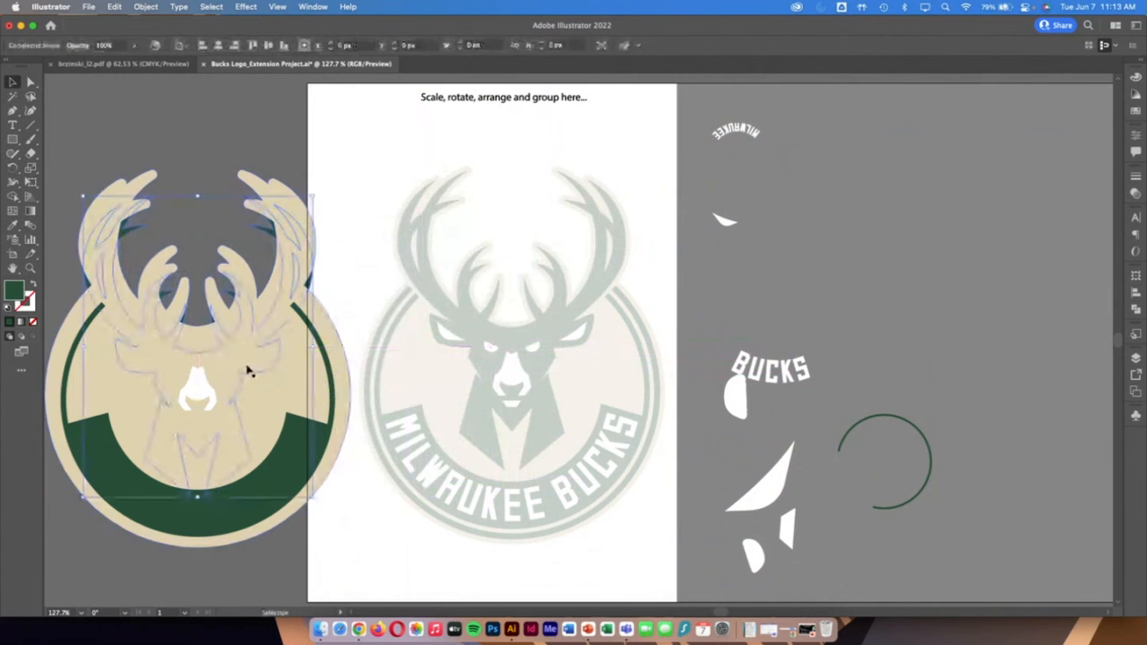
pyautogui.rightClick(243, 369)
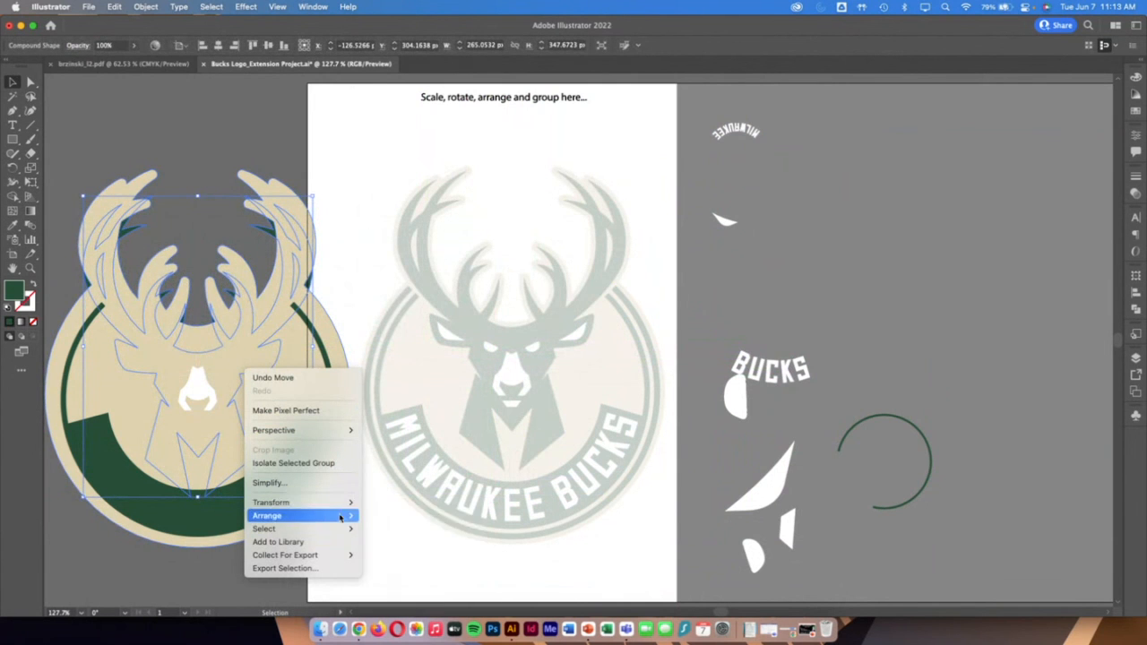
pyautogui.moveTo(348, 518)
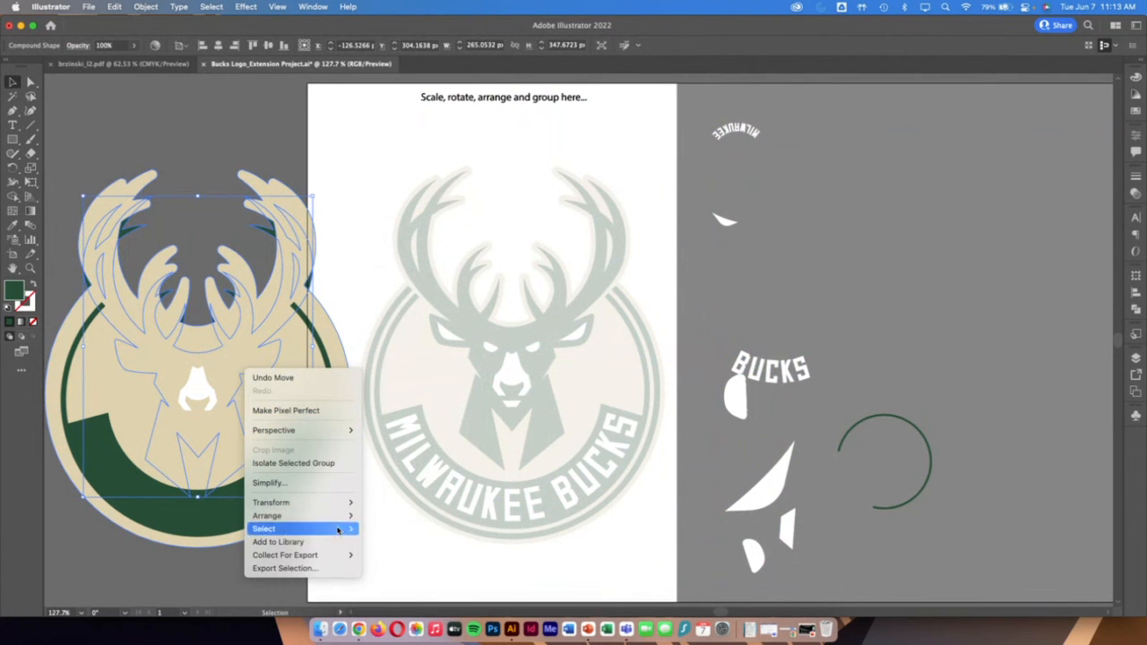
pyautogui.click(482, 560)
pyautogui.press('a')
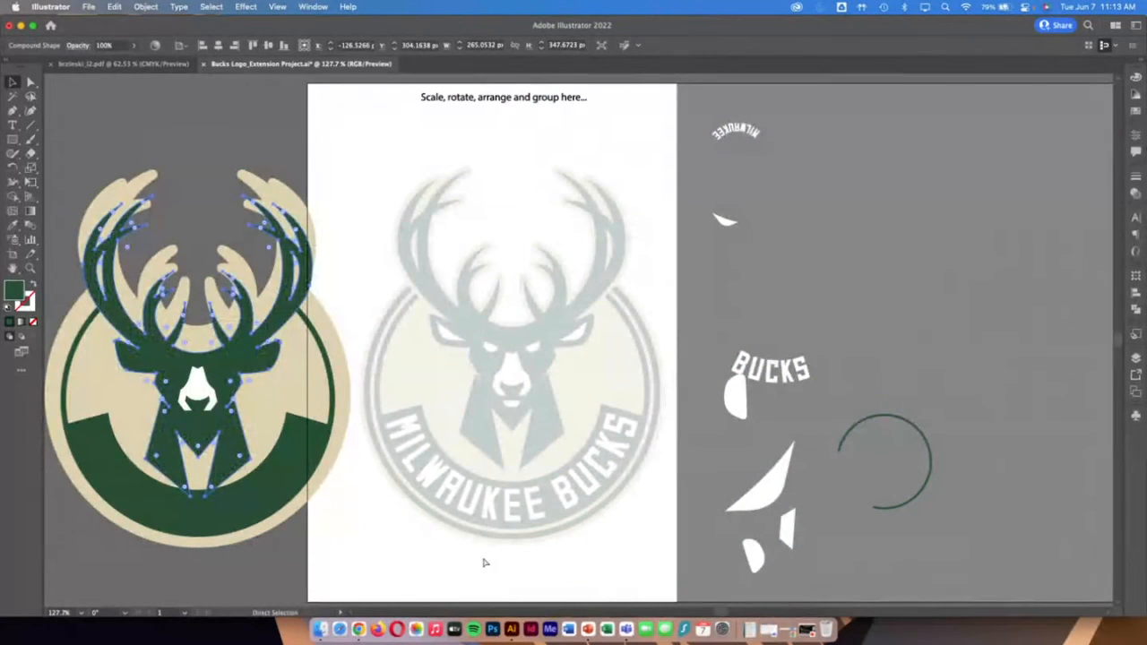
pyautogui.press('v')
pyautogui.moveTo(243, 350); pyautogui.dragTo(240, 333)
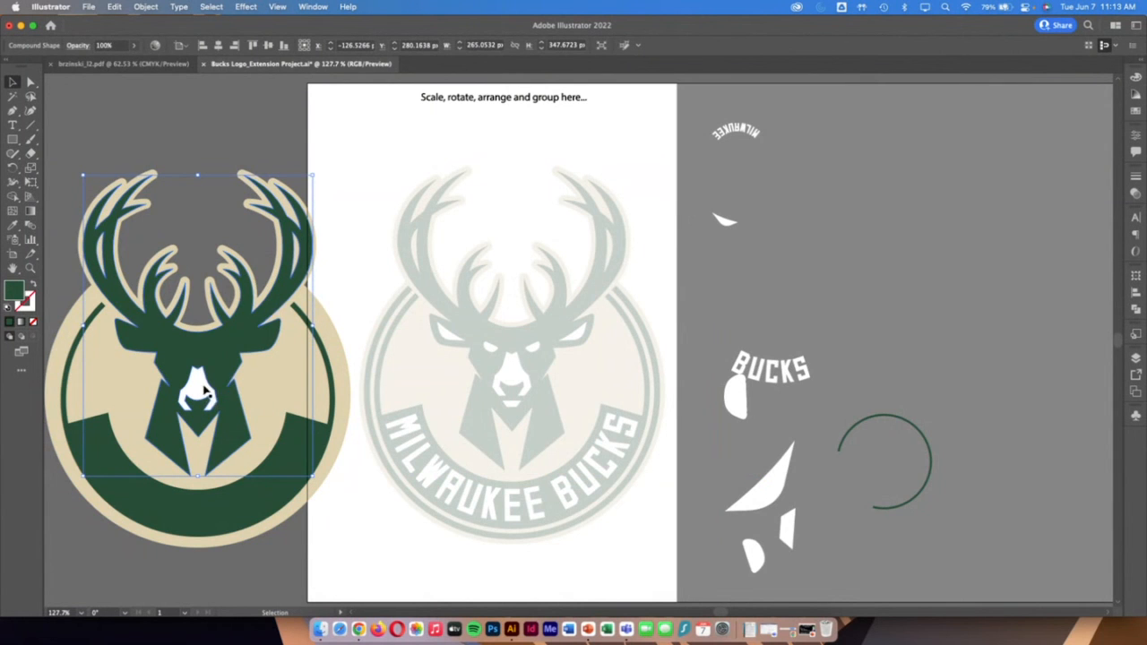
pyautogui.moveTo(205, 392); pyautogui.dragTo(207, 384)
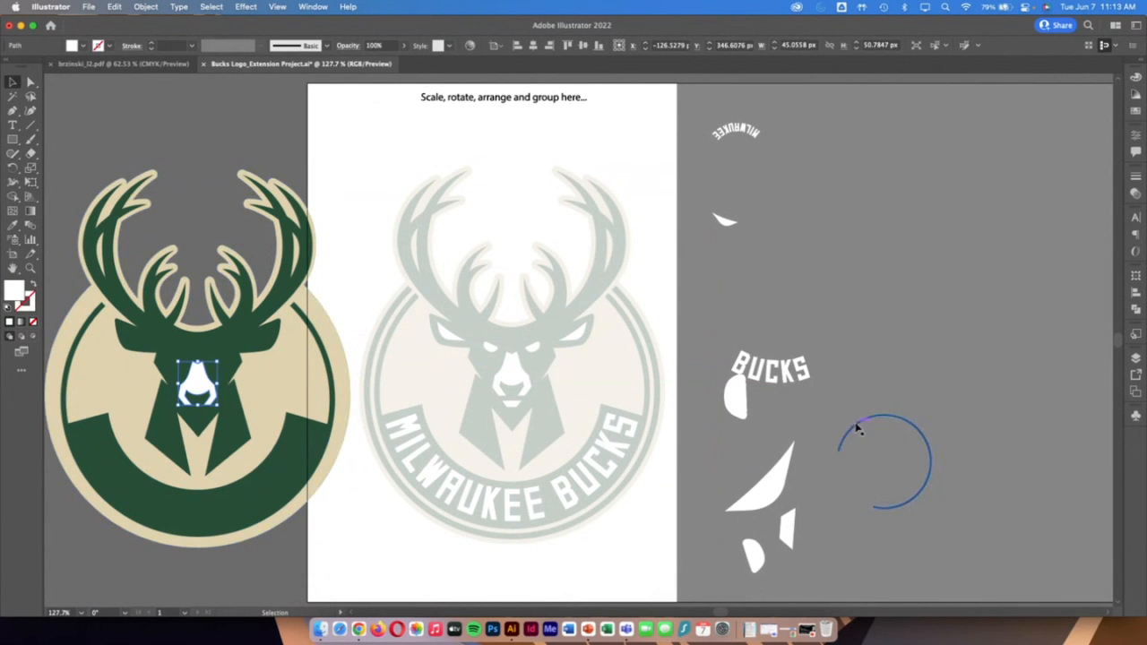
# Move the large pointed white sliver up above the BUCKS lettering and rotate it slightly
pyautogui.click(772, 499)
pyautogui.moveTo(772, 498); pyautogui.dragTo(743, 320)
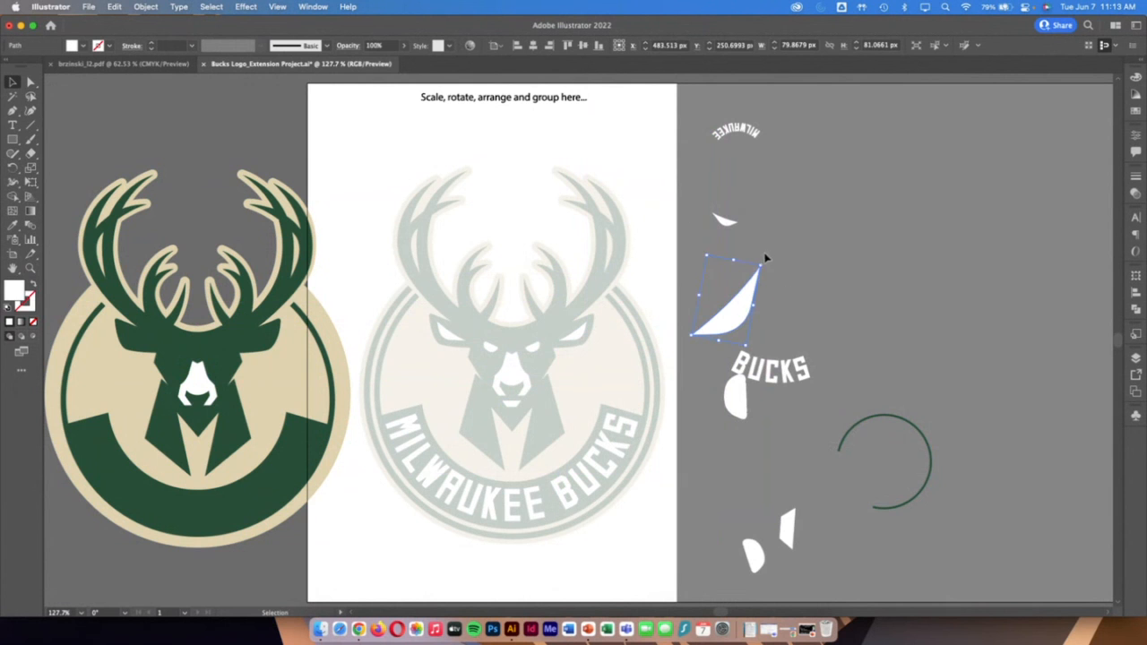
pyautogui.moveTo(763, 261); pyautogui.dragTo(794, 260)
# Move the thin green arc onto the template, rotate its gap upward and scale it to about 340 × 291 px over the outer ring
pyautogui.doubleClick(882, 416)
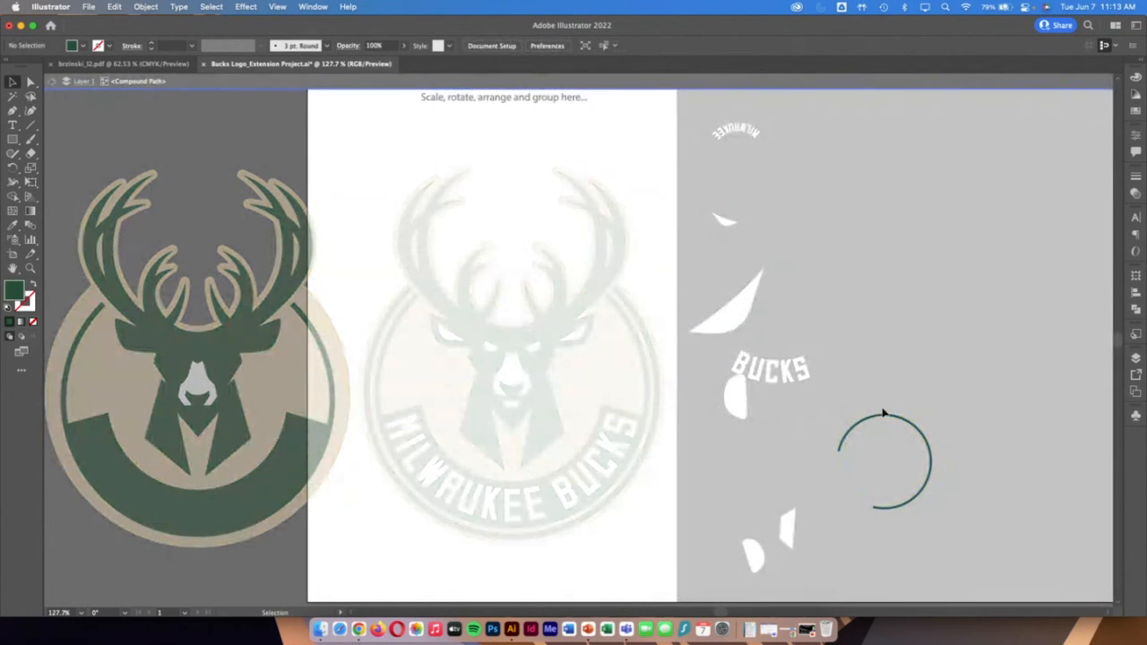
pyautogui.doubleClick(869, 380)
pyautogui.click(881, 422)
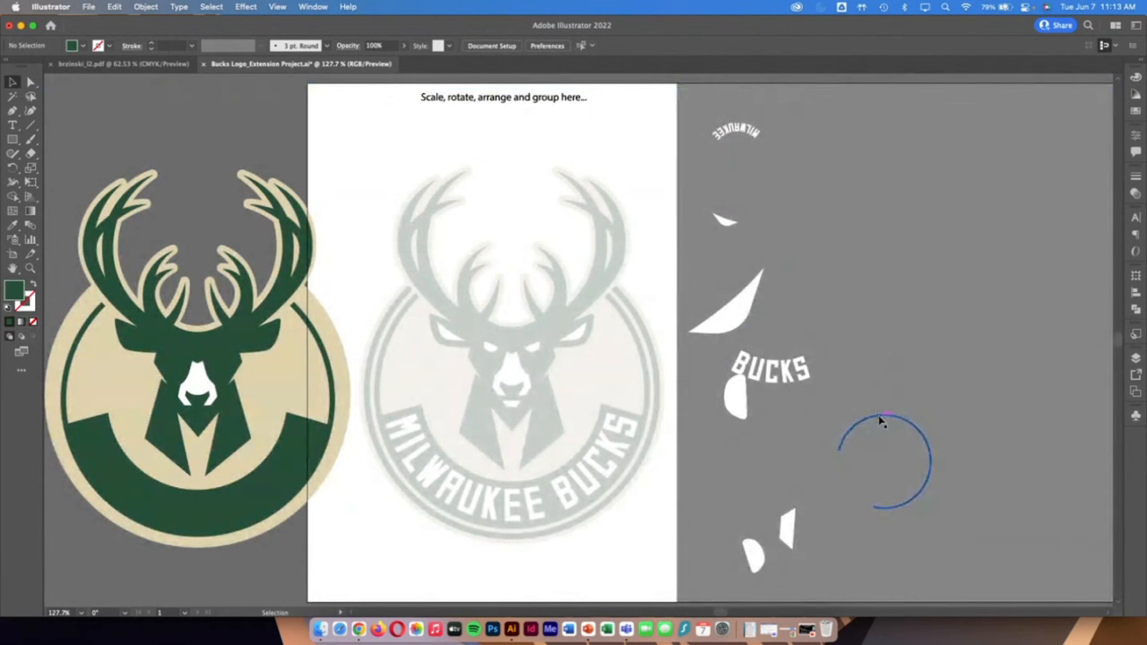
pyautogui.moveTo(881, 422); pyautogui.dragTo(664, 335)
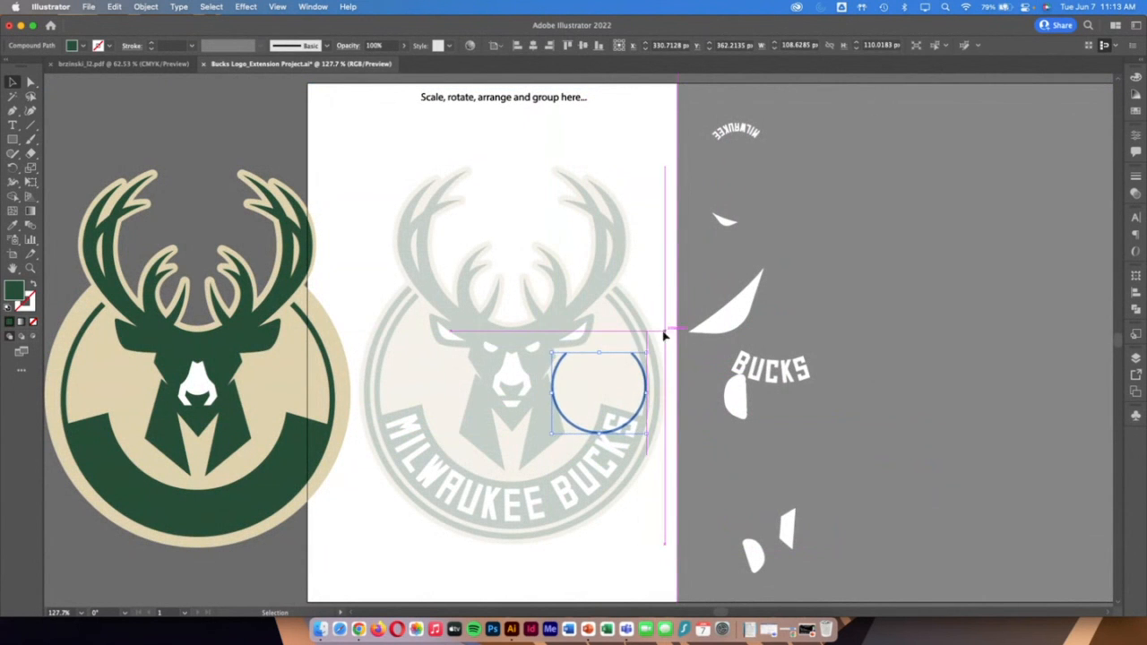
pyautogui.moveTo(553, 434); pyautogui.dragTo(382, 577)
pyautogui.moveTo(403, 511); pyautogui.dragTo(386, 453)
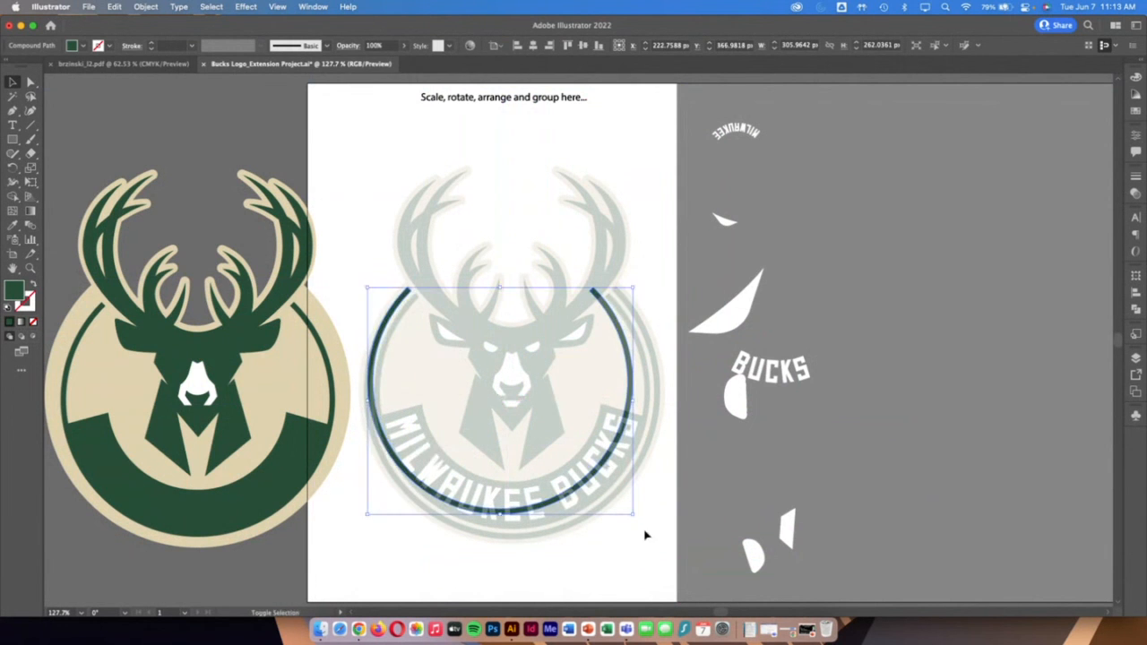
pyautogui.moveTo(632, 516); pyautogui.dragTo(662, 535)
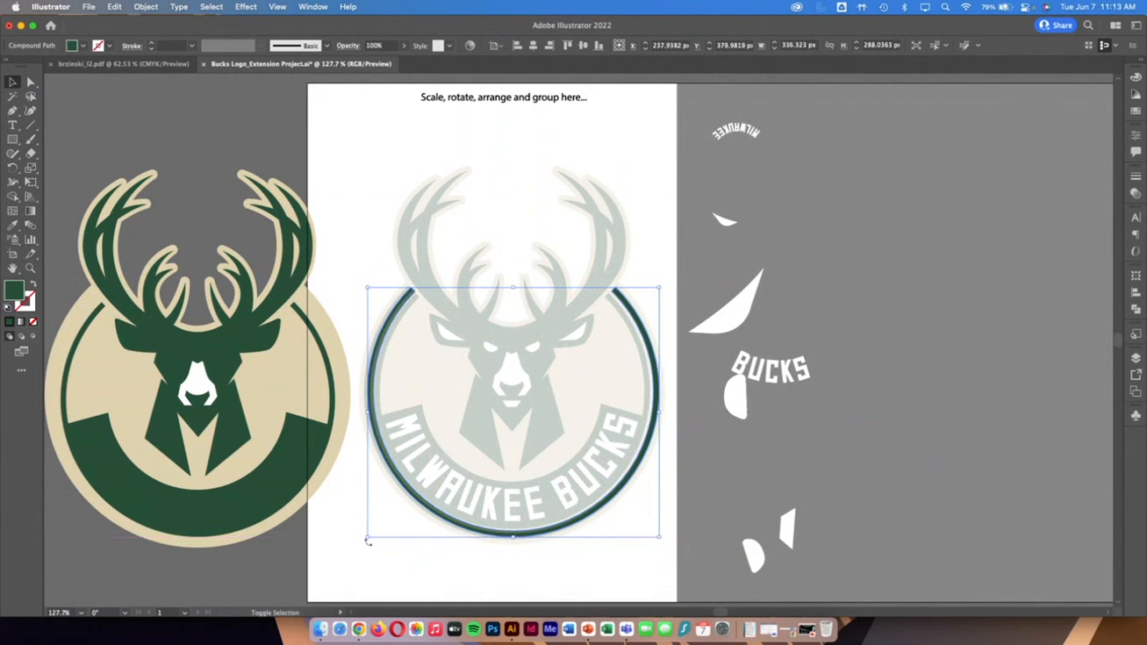
pyautogui.moveTo(370, 538); pyautogui.dragTo(364, 540)
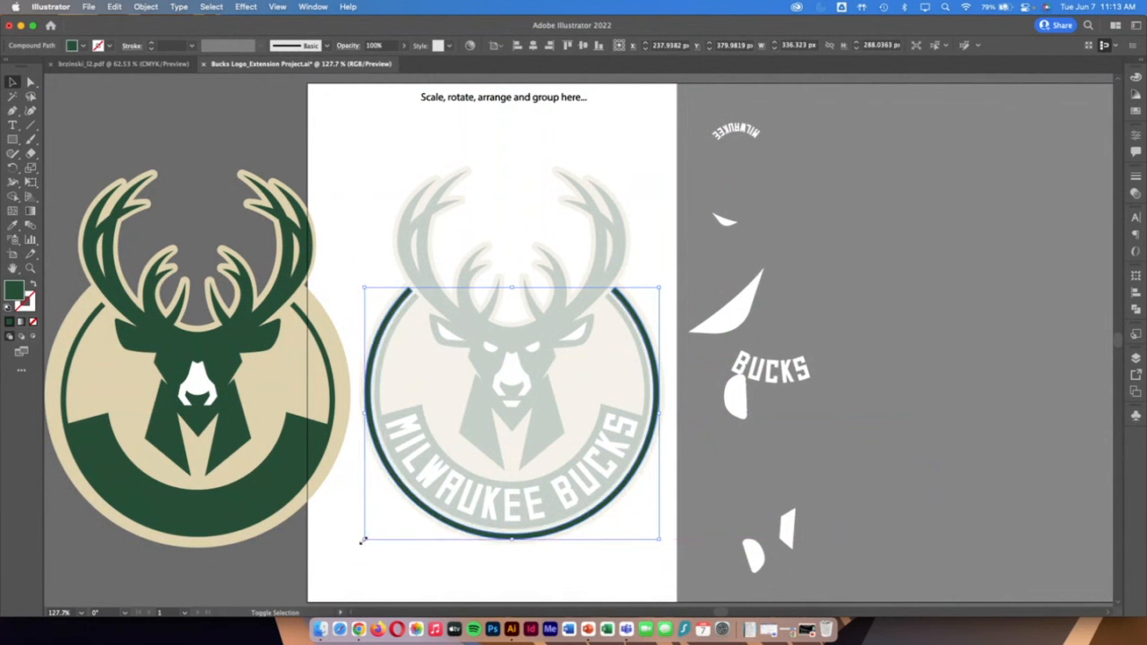
# Move the thin green arc onto the beige backing circle, bring it to front and centre it around the banner ring
pyautogui.moveTo(657, 382); pyautogui.dragTo(341, 385)
pyautogui.rightClick(340, 386)
pyautogui.moveTo(469, 533)
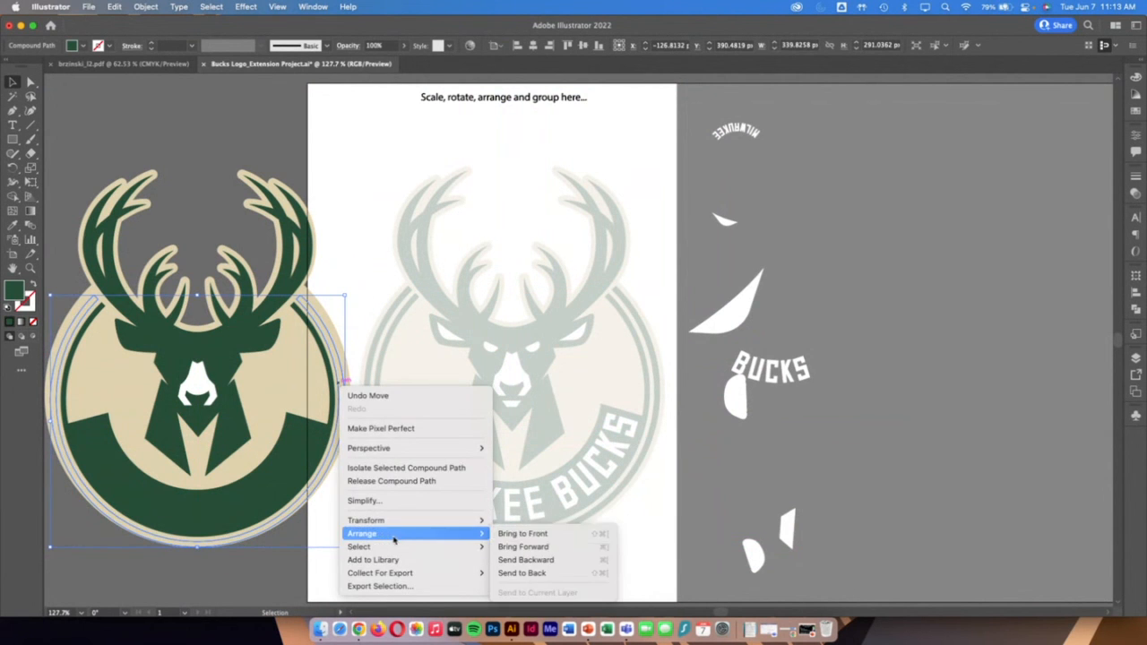
pyautogui.click(522, 534)
pyautogui.moveTo(341, 395); pyautogui.dragTo(338, 395)
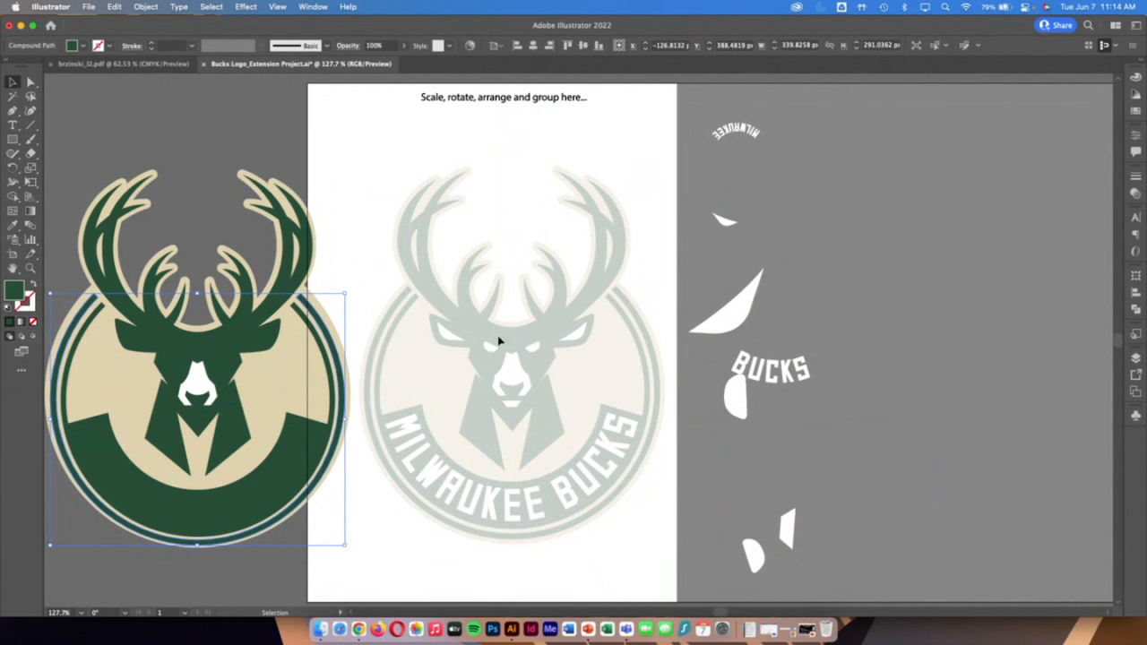
# Save the document to the Desktop as an Adobe PDF, prefixing the existing file name with the author's surname and an underscore
pyautogui.click(89, 6)
pyautogui.click(145, 136)
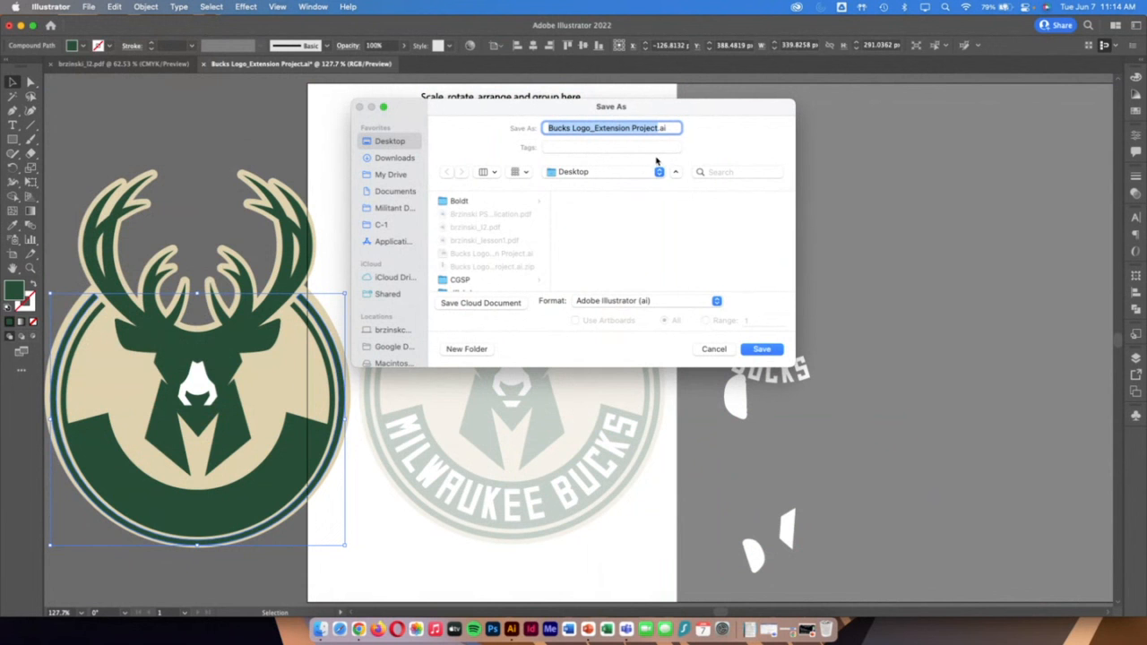
pyautogui.press('Left')
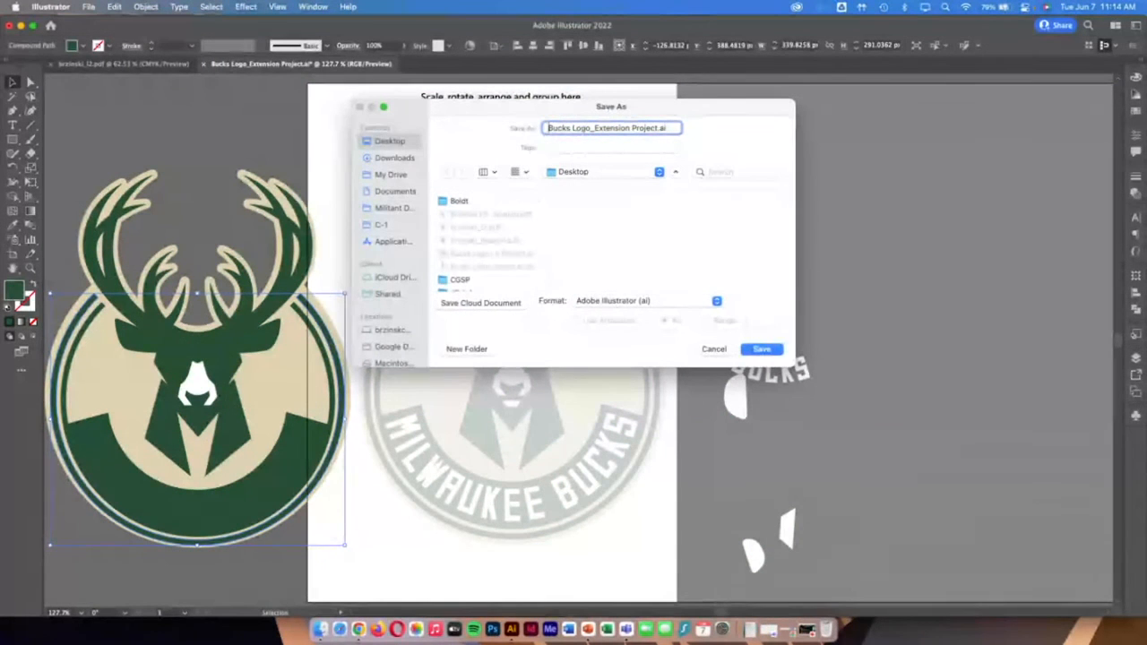
pyautogui.write('Brzinski_')
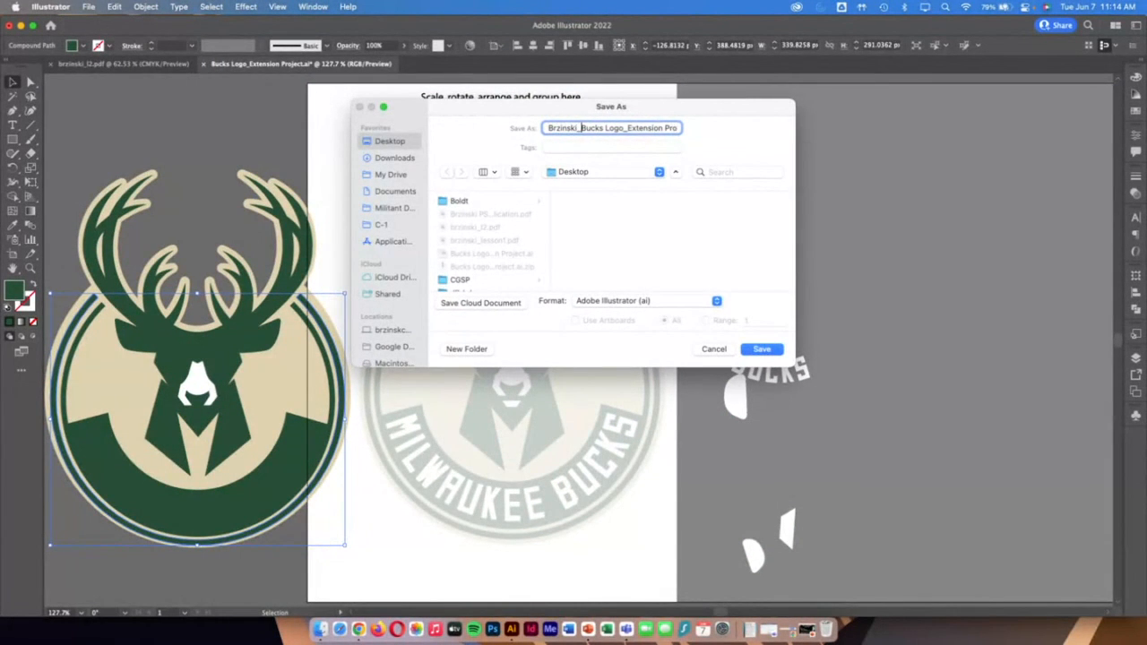
pyautogui.click(609, 303)
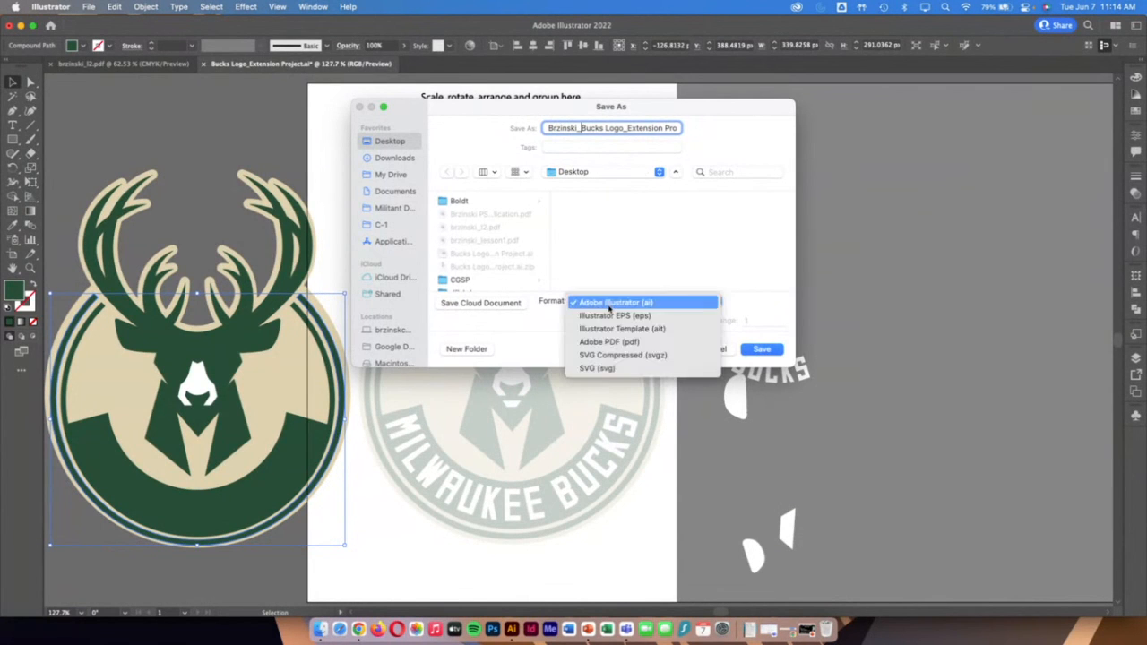
pyautogui.click(657, 344)
pyautogui.click(762, 349)
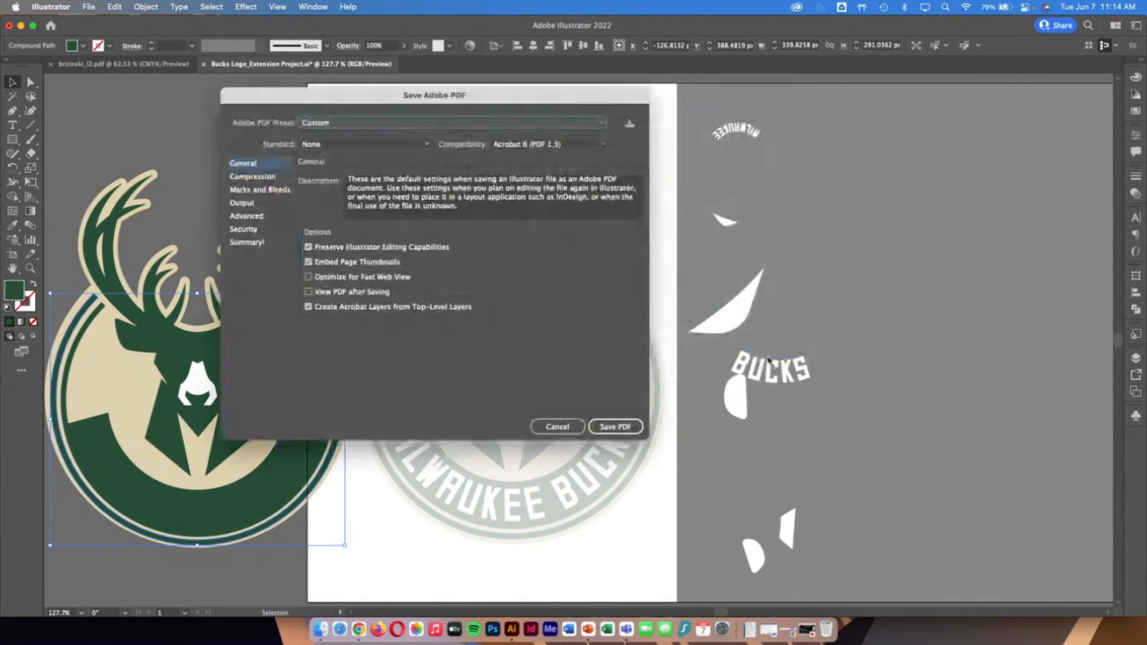
pyautogui.click(614, 426)
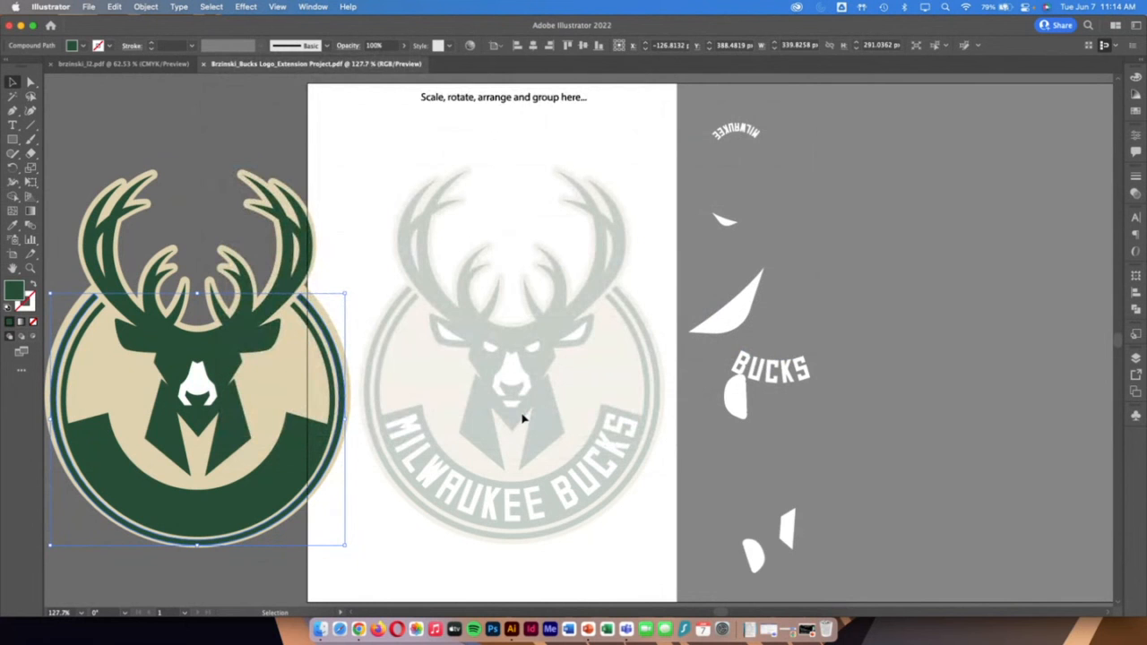
# Switch to Finder and preview the saved Bucks logo extension project PDF in the Desktop folder
pyautogui.click(23, 25)
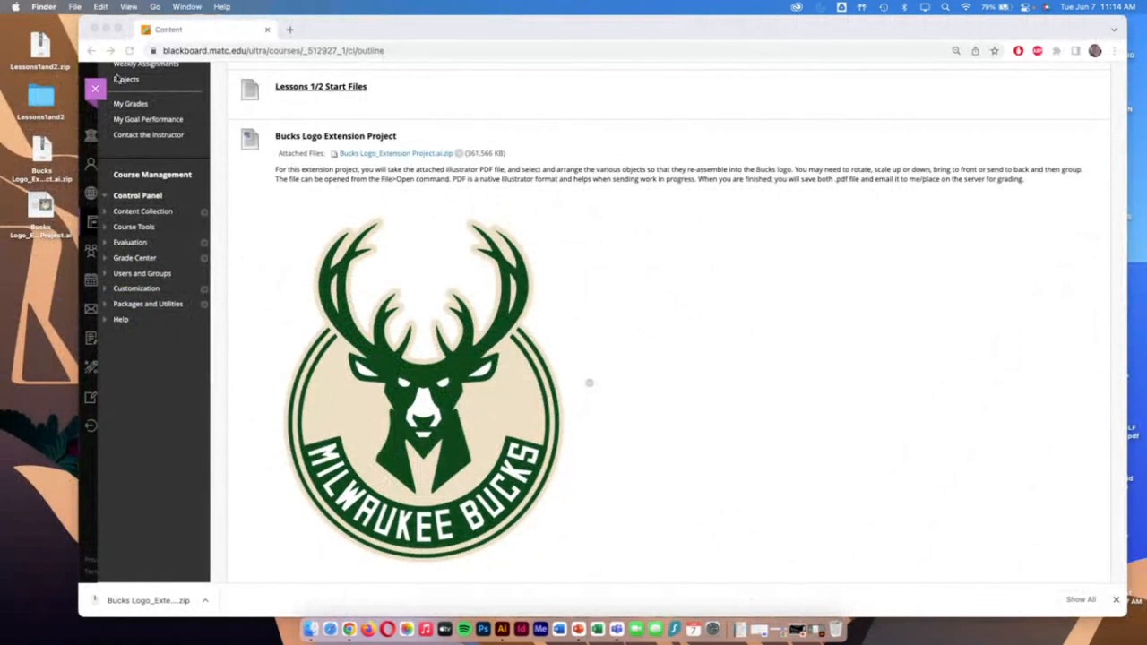
pyautogui.click(310, 629)
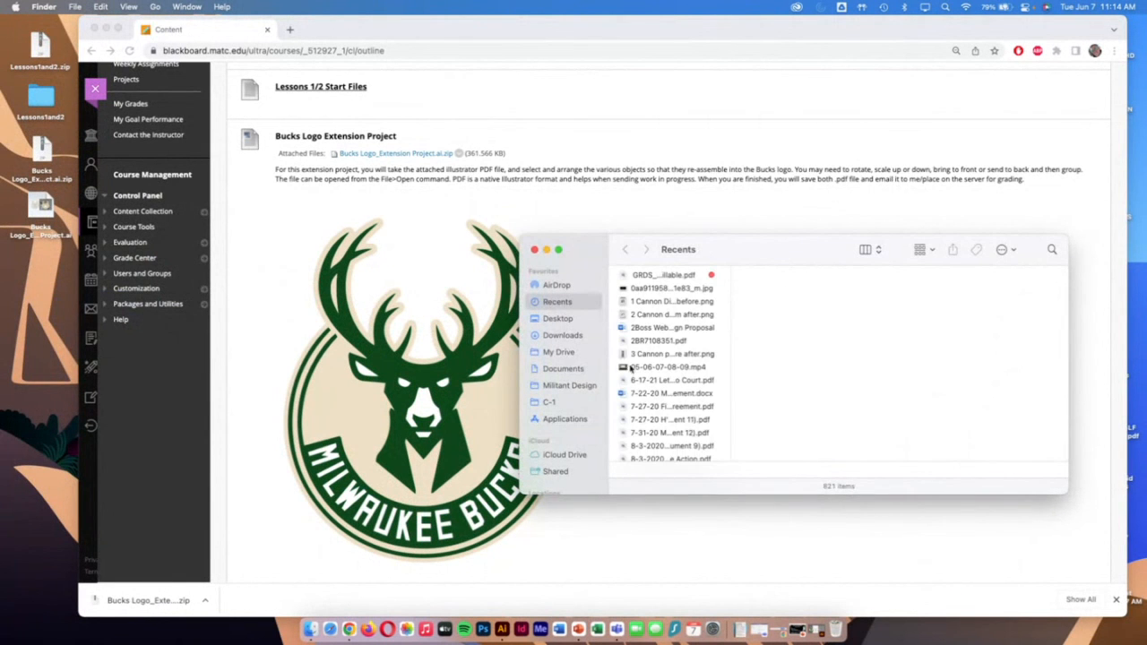
pyautogui.click(557, 318)
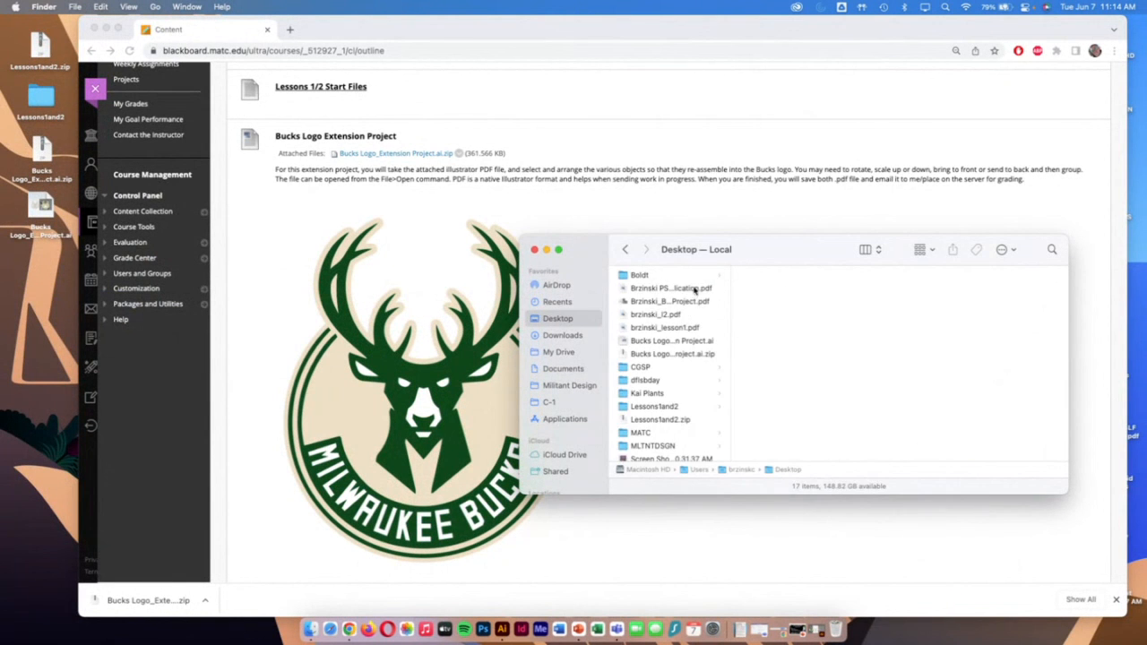
pyautogui.click(678, 328)
pyautogui.click(690, 311)
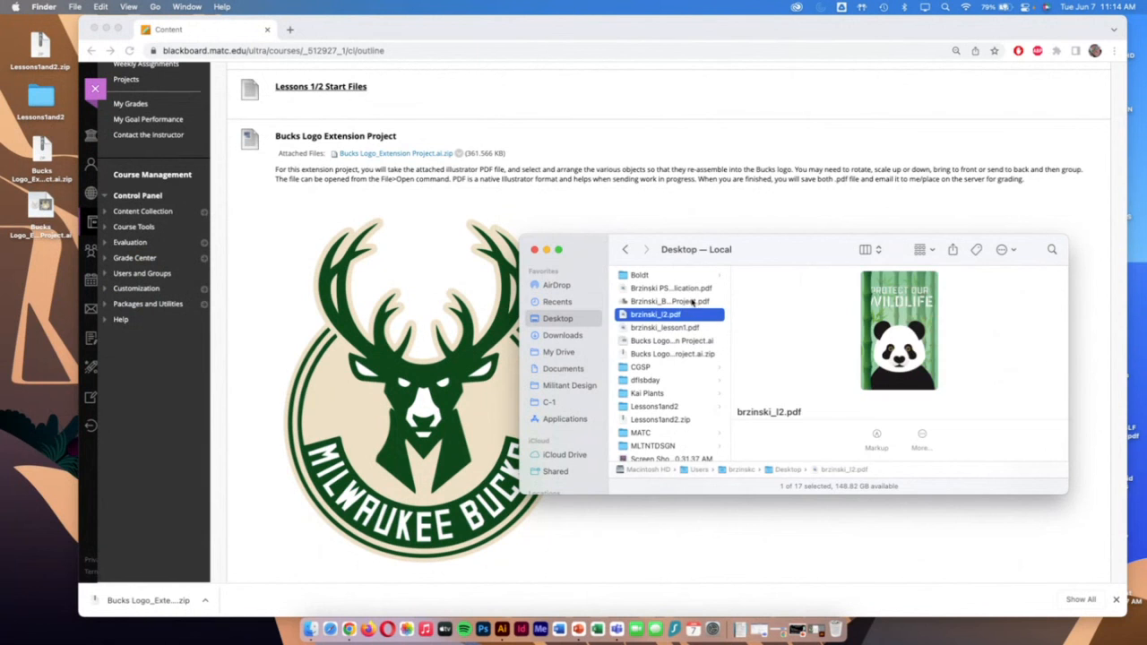
pyautogui.click(691, 303)
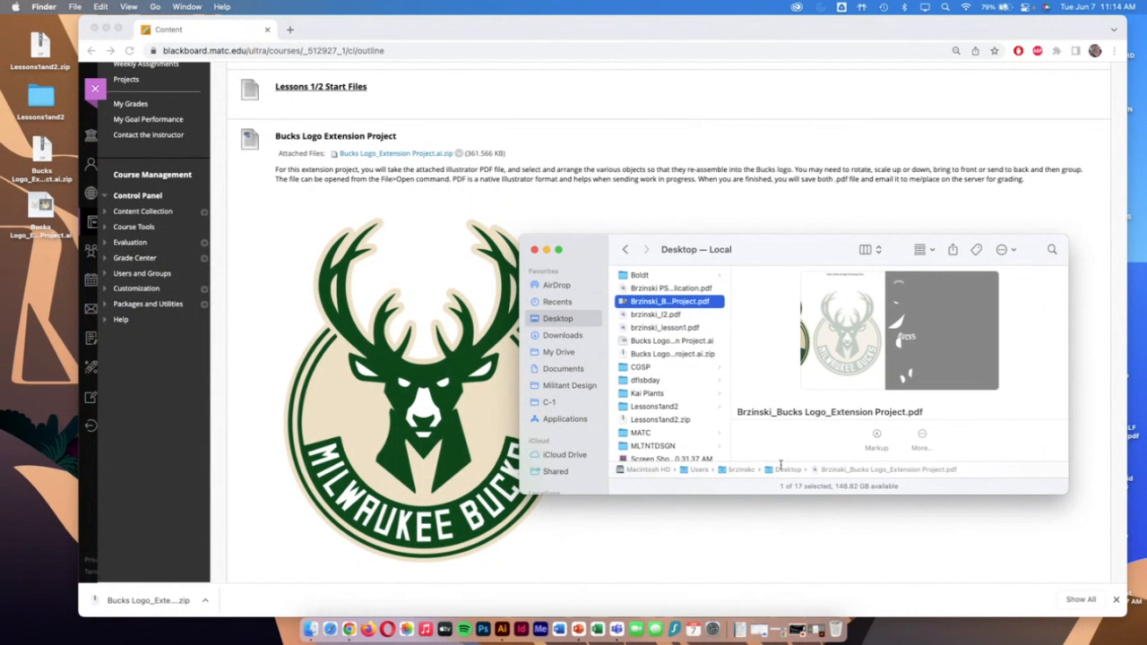